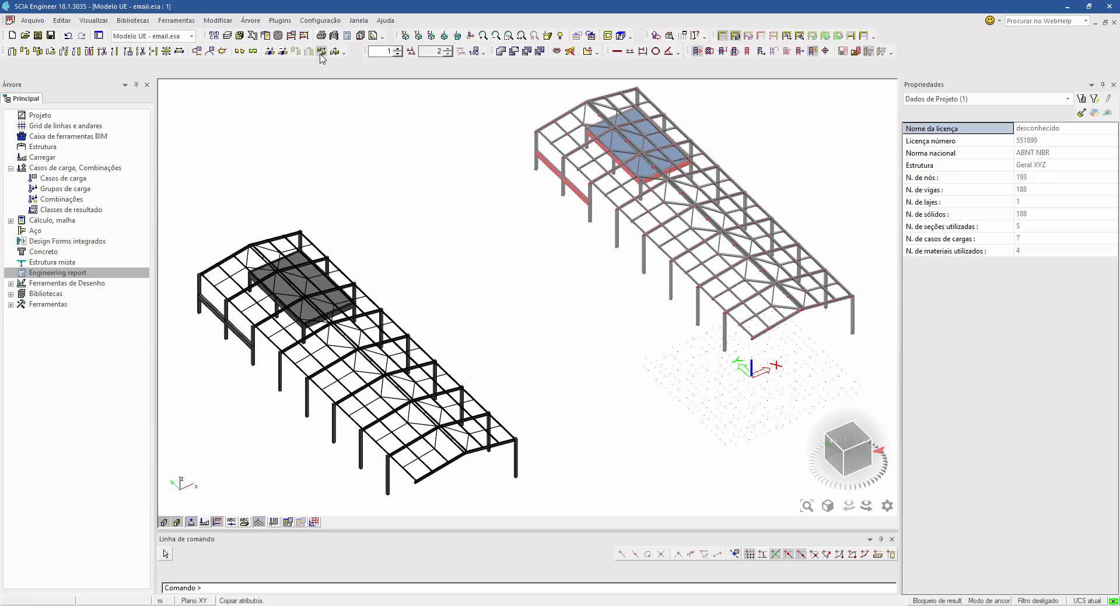
Set the current toolbar style to Ferramentas completas in the program options
{"action": "left_click", "coordinate": [320, 21]}
{"action": "left_click", "coordinate": [370, 100]}
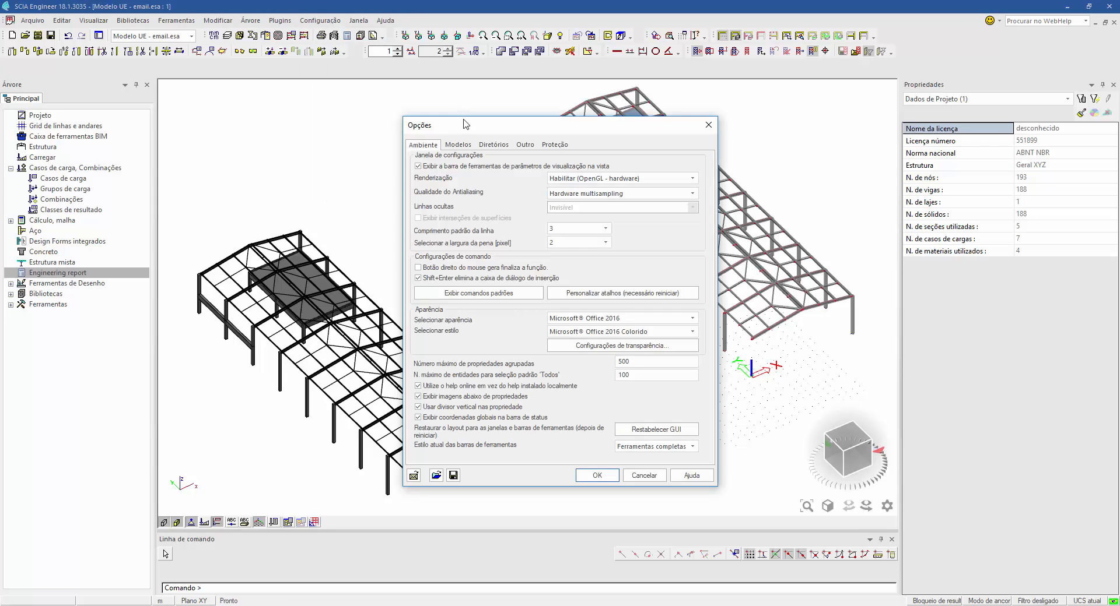
{"action": "left_click", "coordinate": [666, 453]}
{"action": "left_click", "coordinate": [667, 452]}
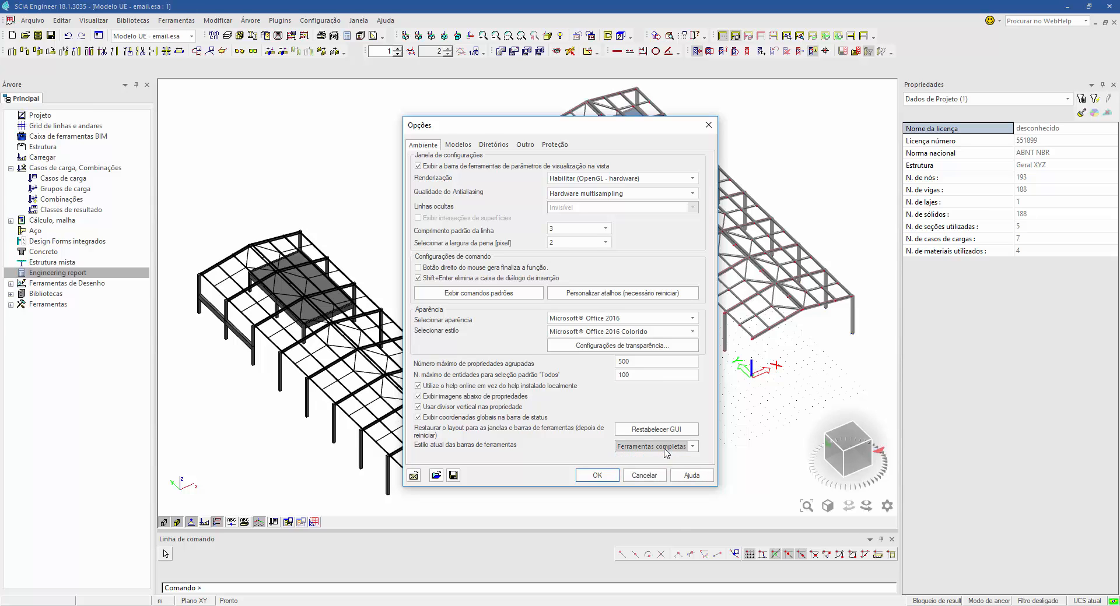
{"action": "left_click", "coordinate": [615, 475]}
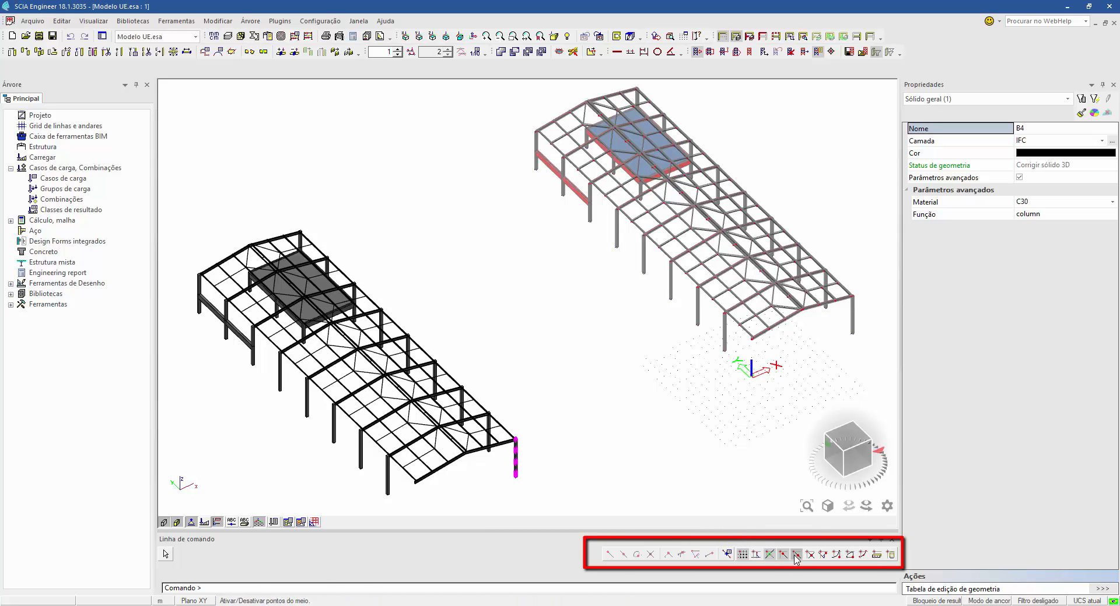
Review the cursor snap point settings and close them without changes
{"action": "left_click", "coordinate": [727, 558]}
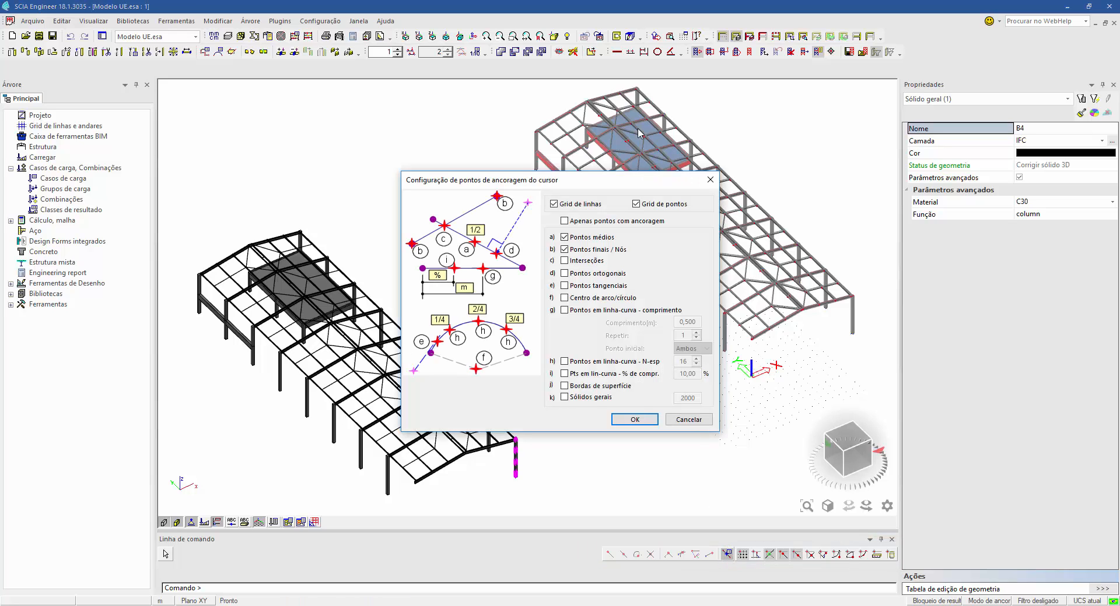
{"action": "left_click", "coordinate": [687, 419]}
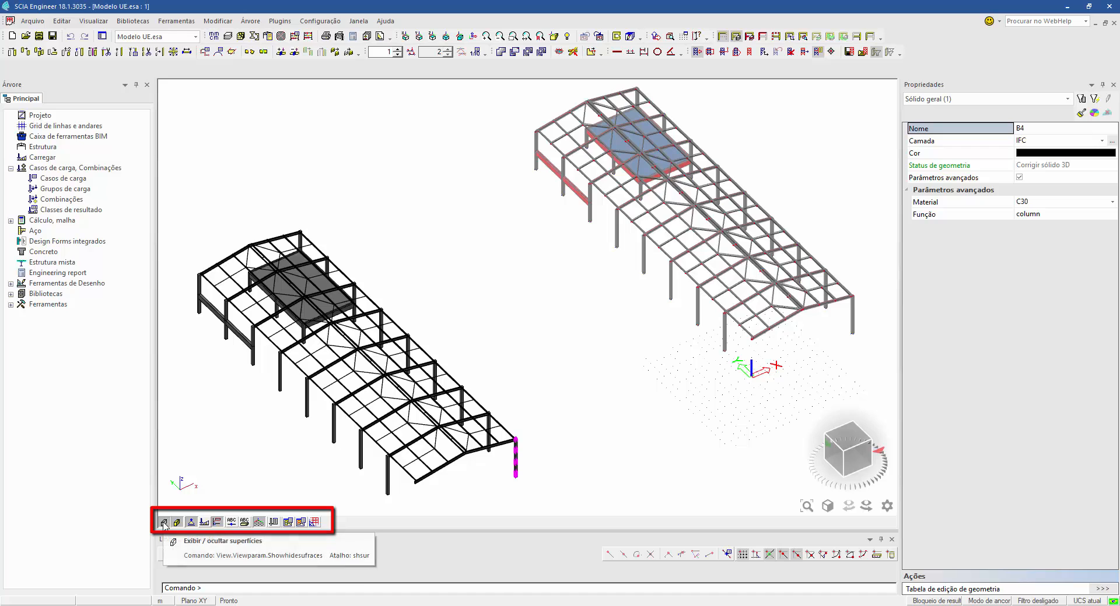
Toggle the surface and rendered-geometry display off and back on, and show and hide the node labels
{"action": "left_click", "coordinate": [164, 522]}
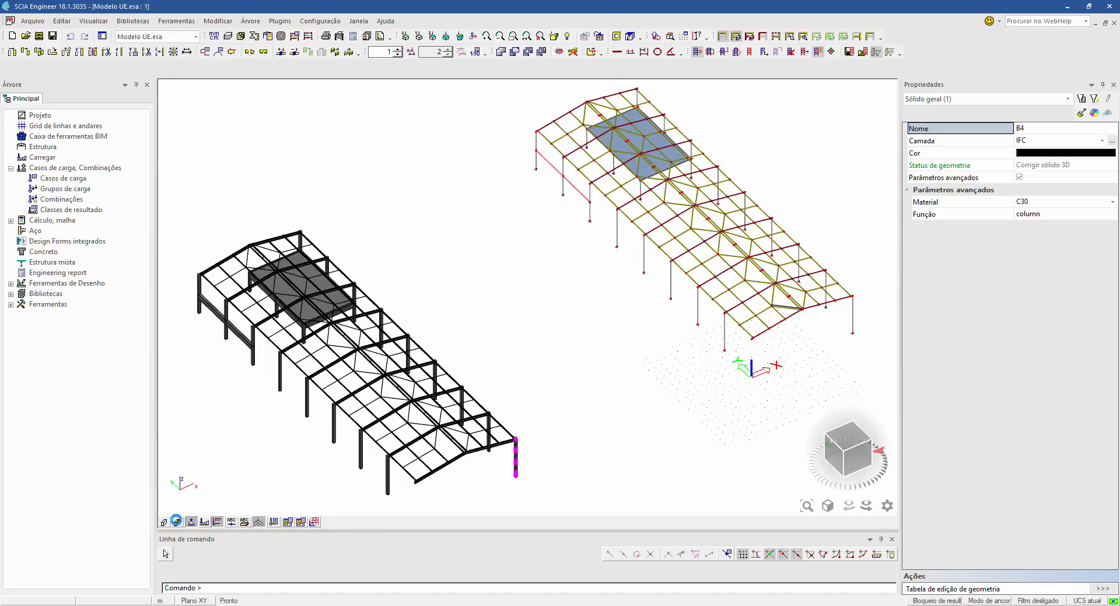
{"action": "left_click", "coordinate": [163, 523]}
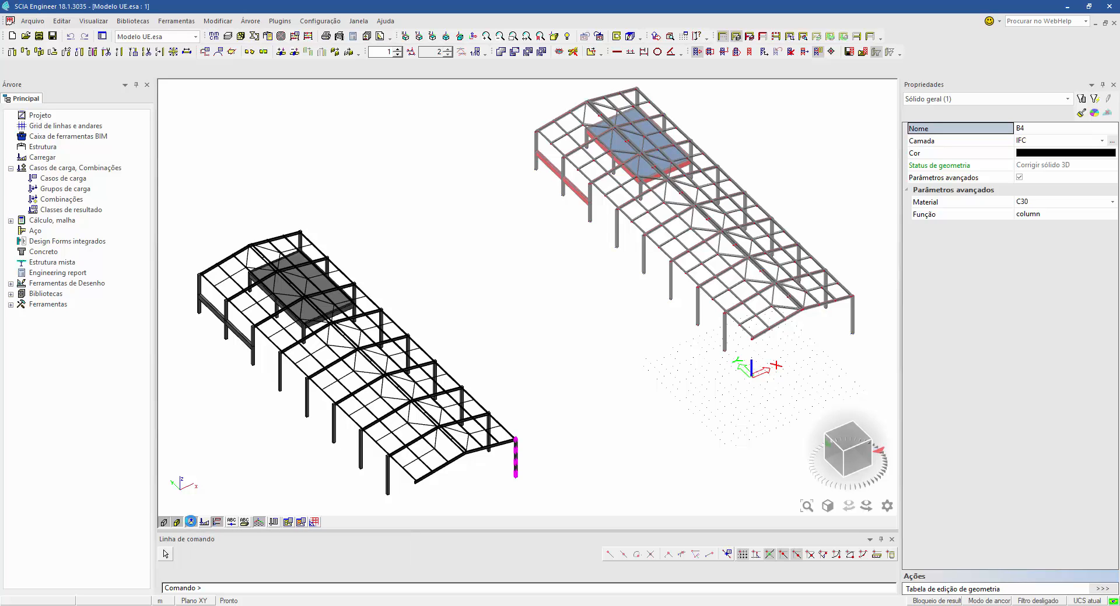
{"action": "left_click", "coordinate": [239, 522]}
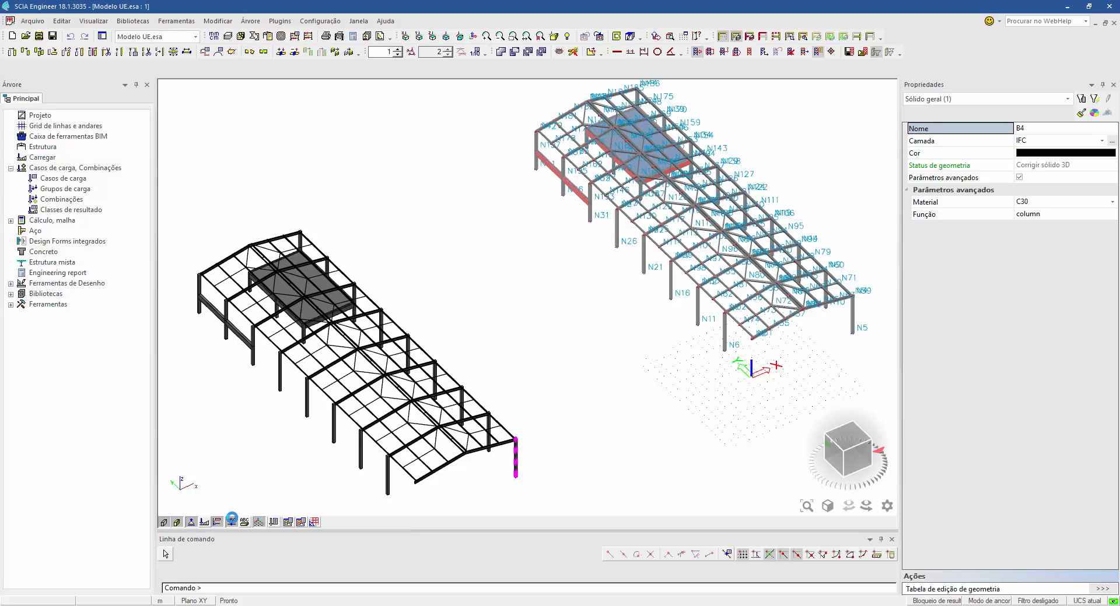
{"action": "left_click", "coordinate": [239, 522]}
{"action": "left_click", "coordinate": [239, 522]}
{"action": "left_click", "coordinate": [239, 522]}
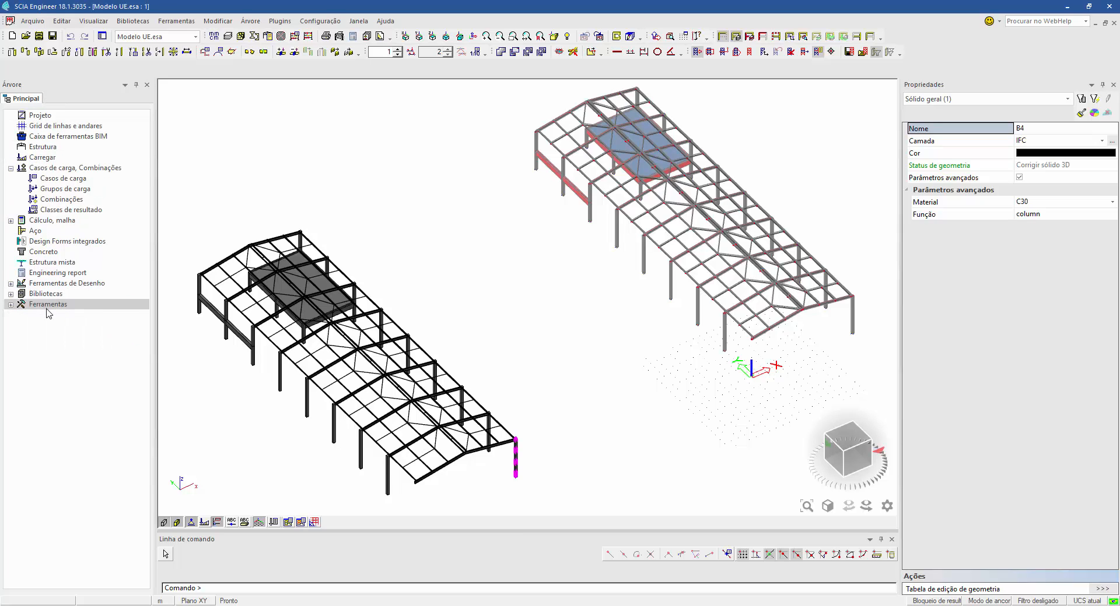
Review the project's basic data, materials and national code, leaving them unchanged
{"action": "double_click", "coordinate": [41, 116]}
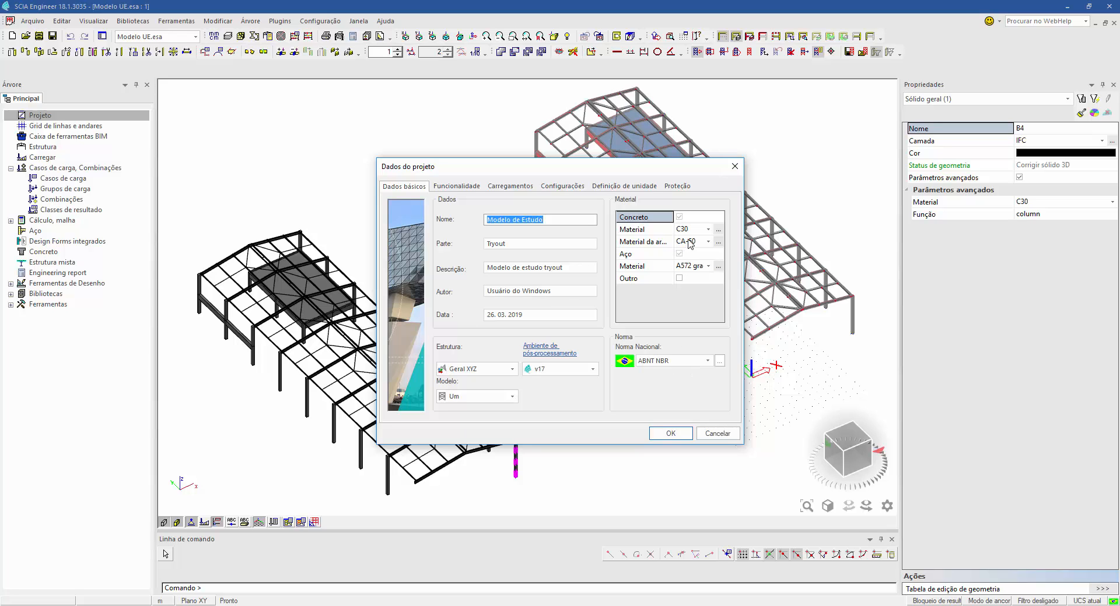
{"action": "left_click", "coordinate": [713, 435]}
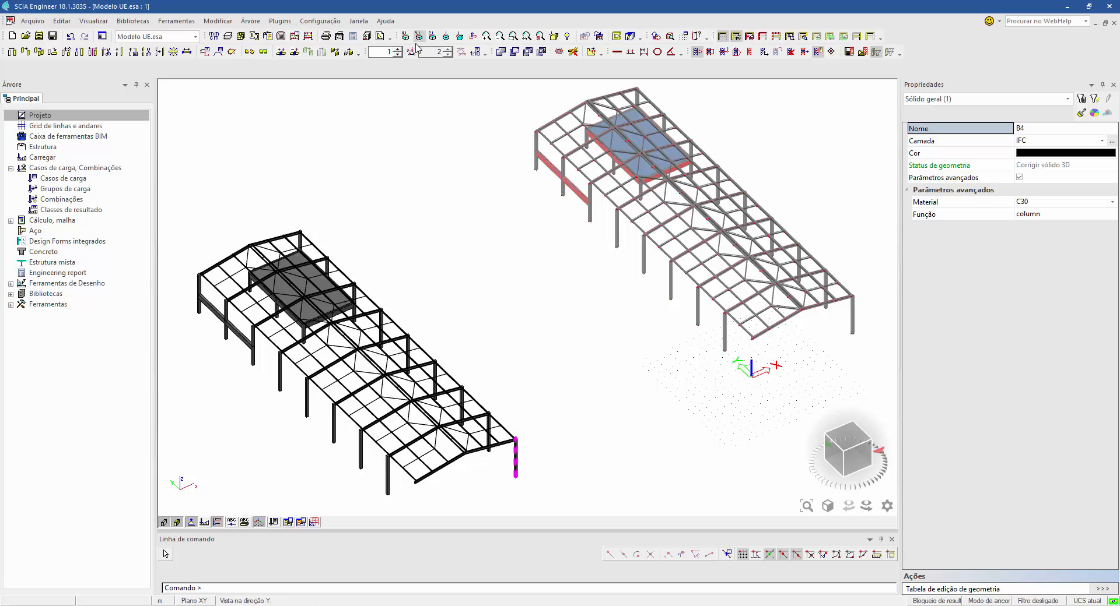
View both structures from the side and from several rotated 3D angles, finishing in an isometric-like view
{"action": "left_click", "coordinate": [856, 470]}
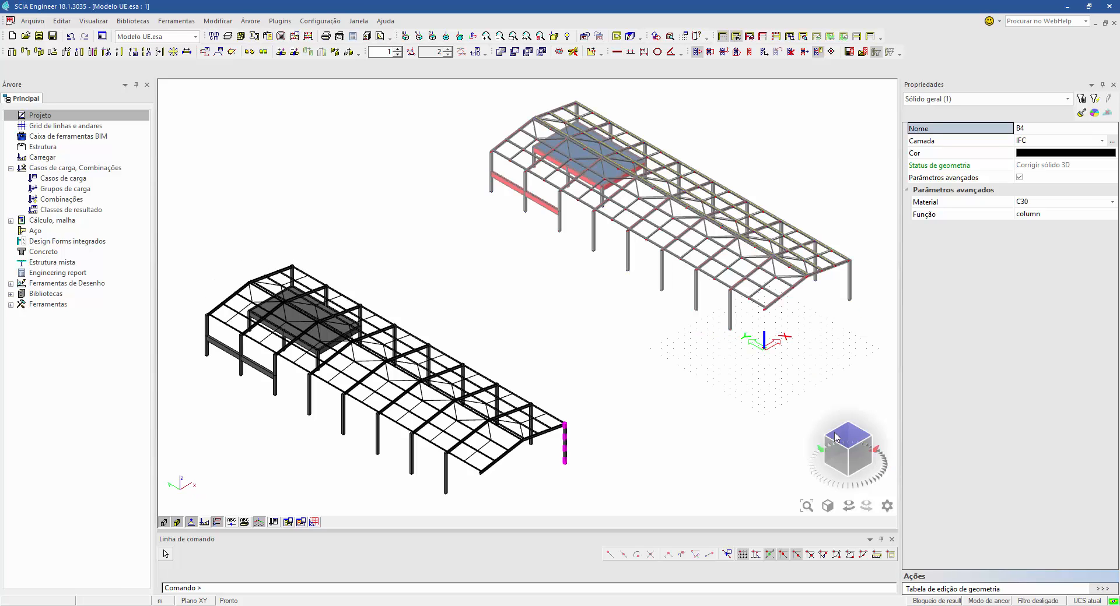
{"action": "left_click", "coordinate": [835, 465]}
{"action": "left_click", "coordinate": [835, 465]}
{"action": "left_click", "coordinate": [844, 439]}
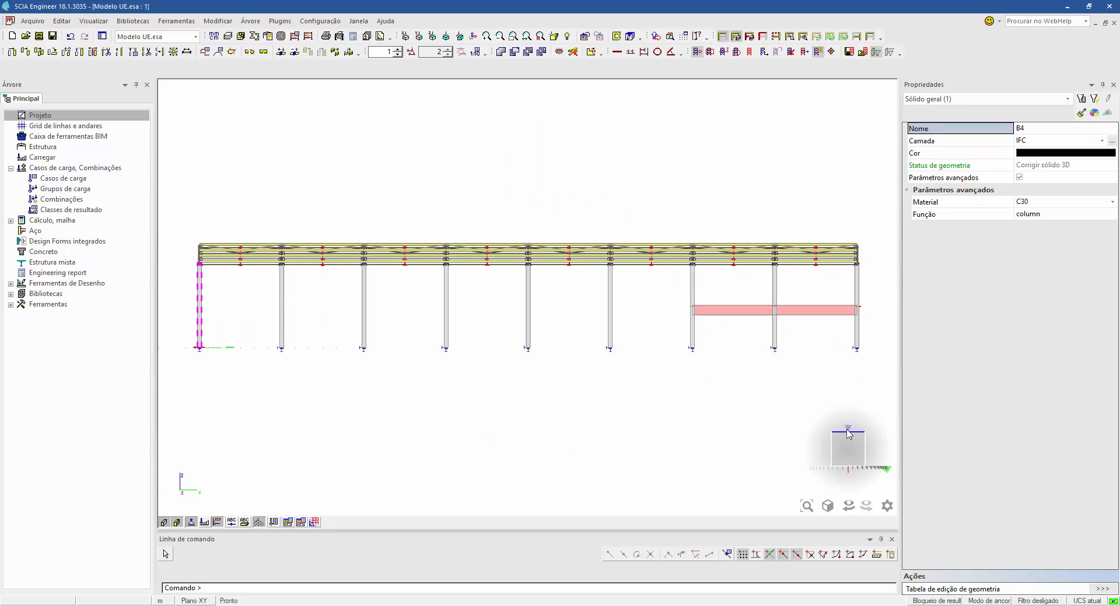
{"action": "left_click", "coordinate": [848, 431]}
{"action": "left_click", "coordinate": [843, 457]}
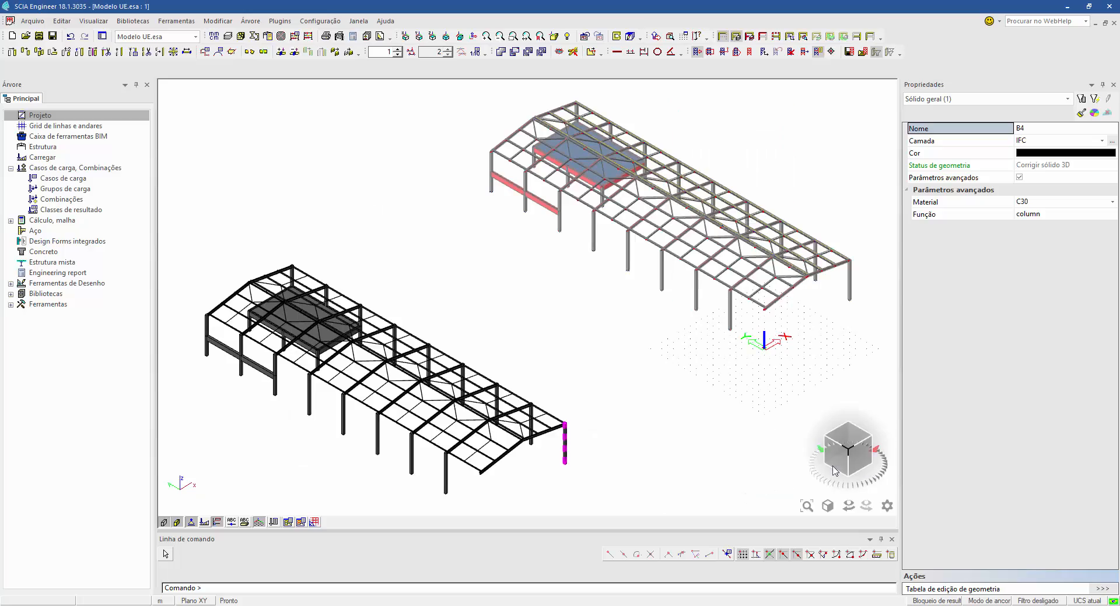
{"action": "left_click", "coordinate": [856, 460]}
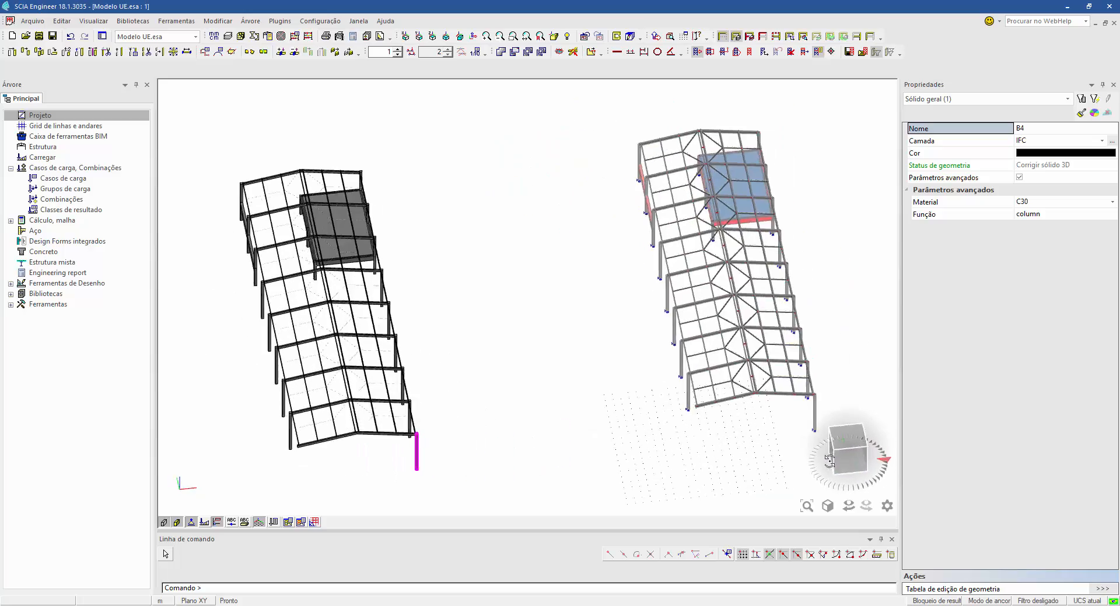
{"action": "left_click", "coordinate": [855, 459]}
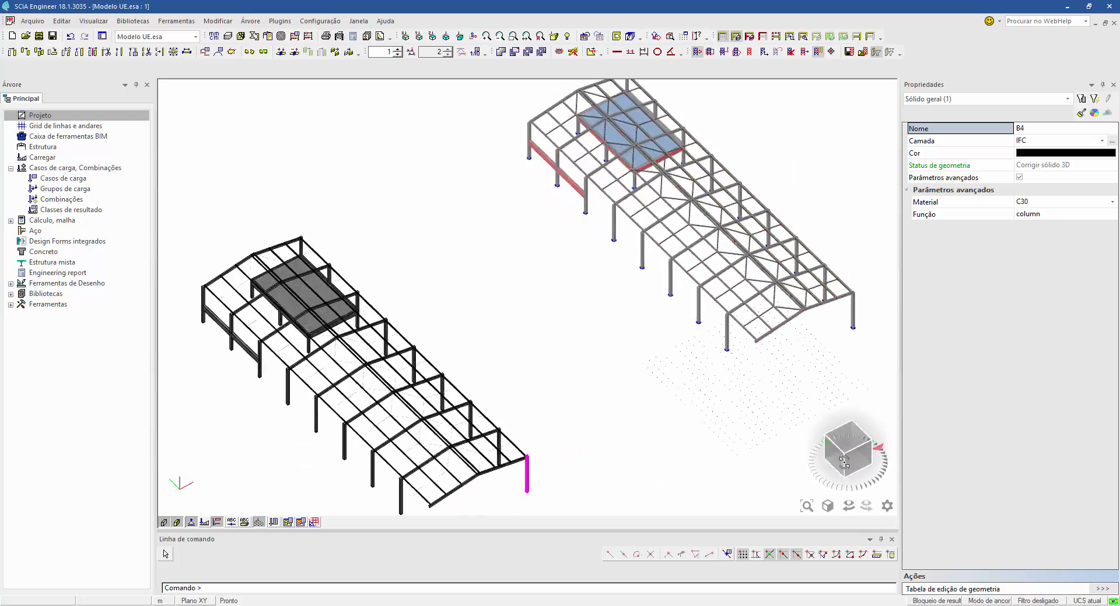
{"action": "left_click_drag", "start_coordinate": [842, 451], "coordinate": [848, 460]}
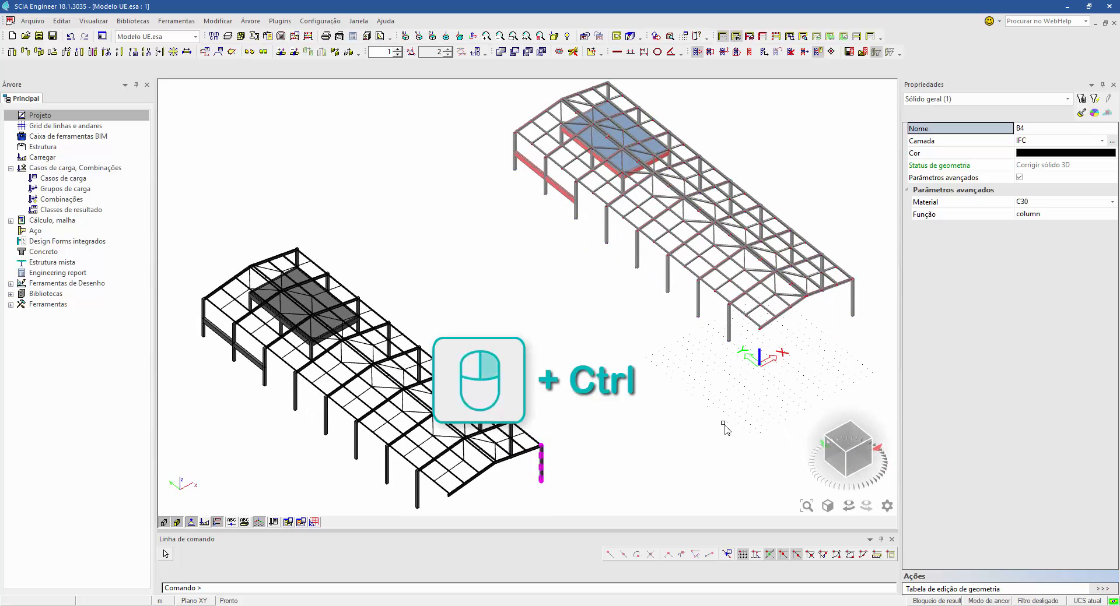
{"action": "right_click_drag", "start_coordinate": [683, 396], "coordinate": [680, 387], "text": "ctrl"}
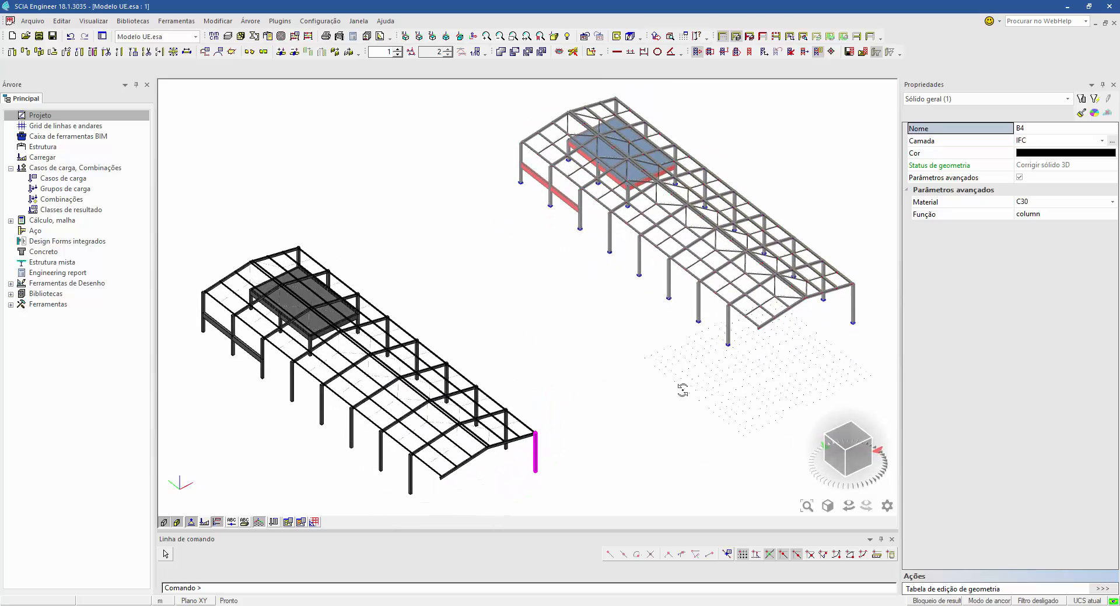
Zoom to the selected solid corner column, clear the selection and fit the whole model in view
{"action": "left_click", "coordinate": [828, 508]}
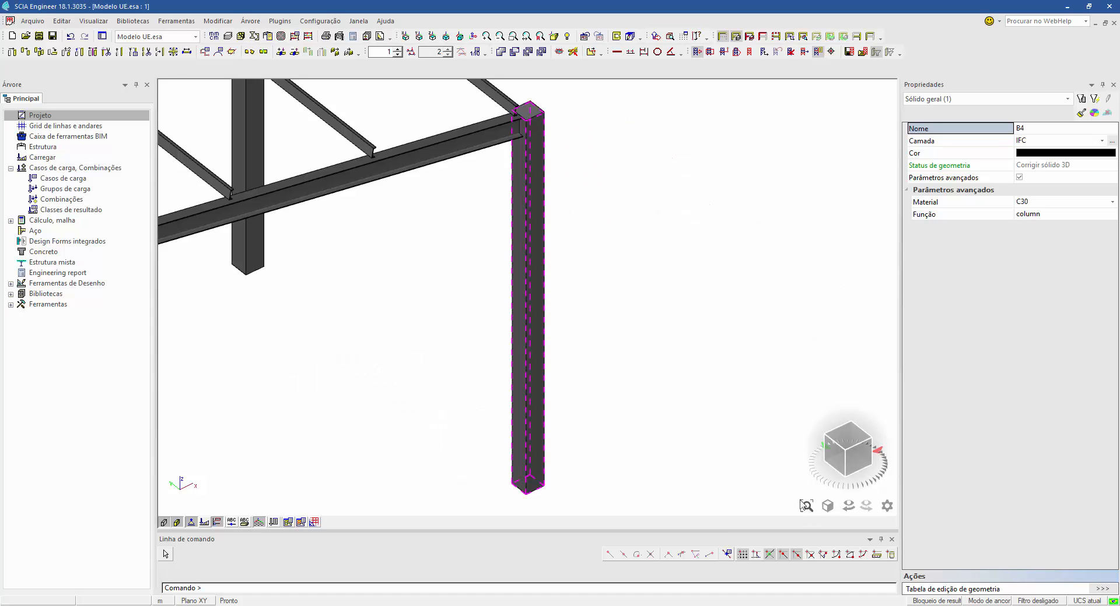
{"action": "left_click", "coordinate": [505, 354]}
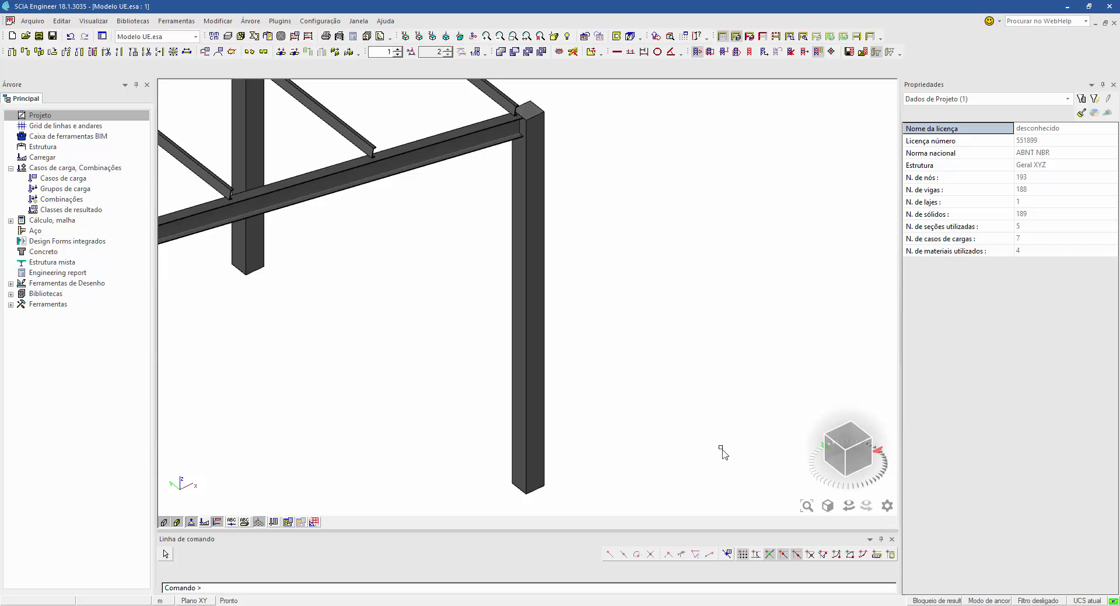
{"action": "left_click", "coordinate": [806, 506]}
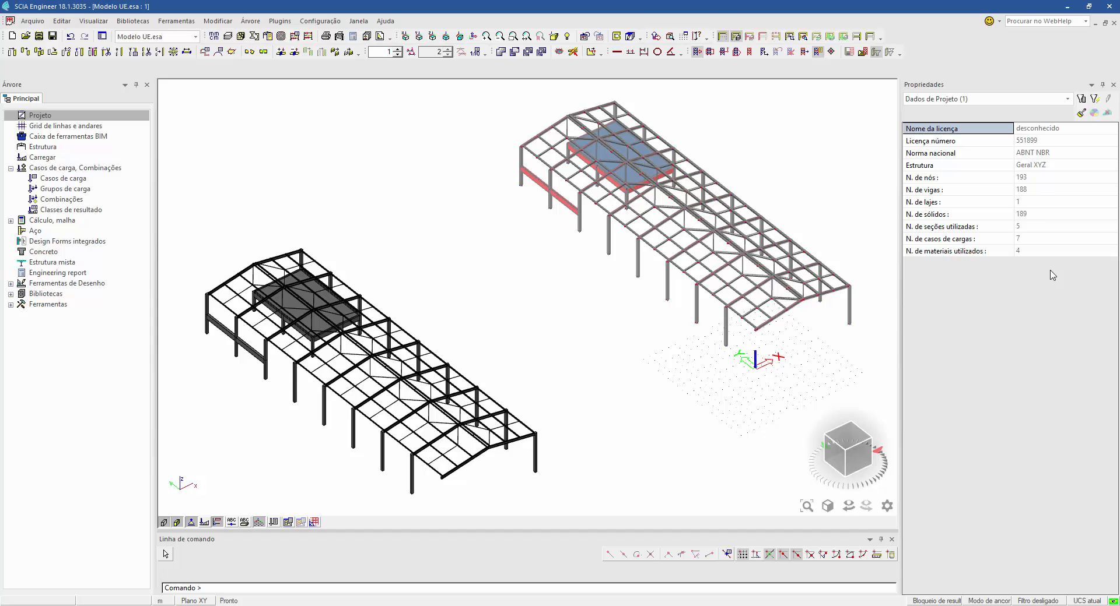
Compare the properties of the analysis model's front column with those of the imported IFC solid corner column
{"action": "left_click", "coordinate": [725, 329]}
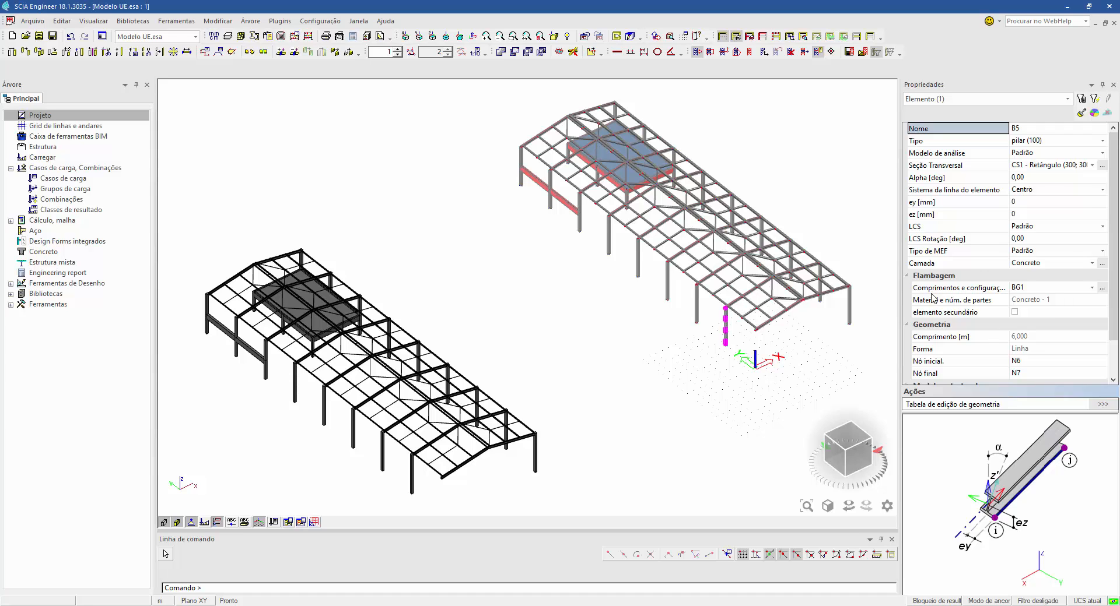
{"action": "left_click", "coordinate": [646, 343]}
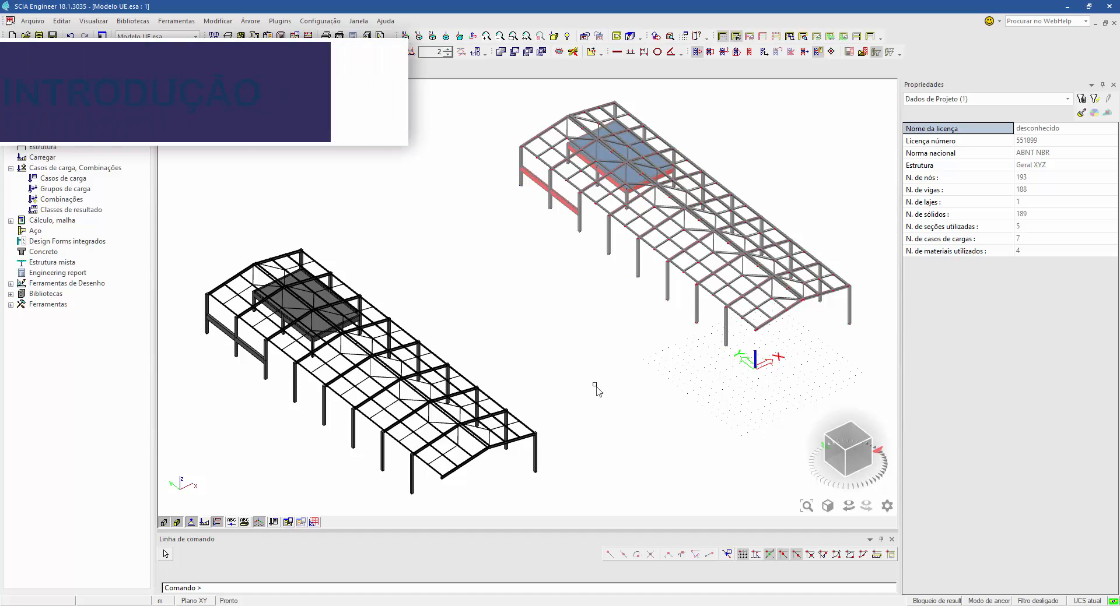
{"action": "scroll", "coordinate": [537, 475], "scroll_direction": "up", "scroll_amount": 5}
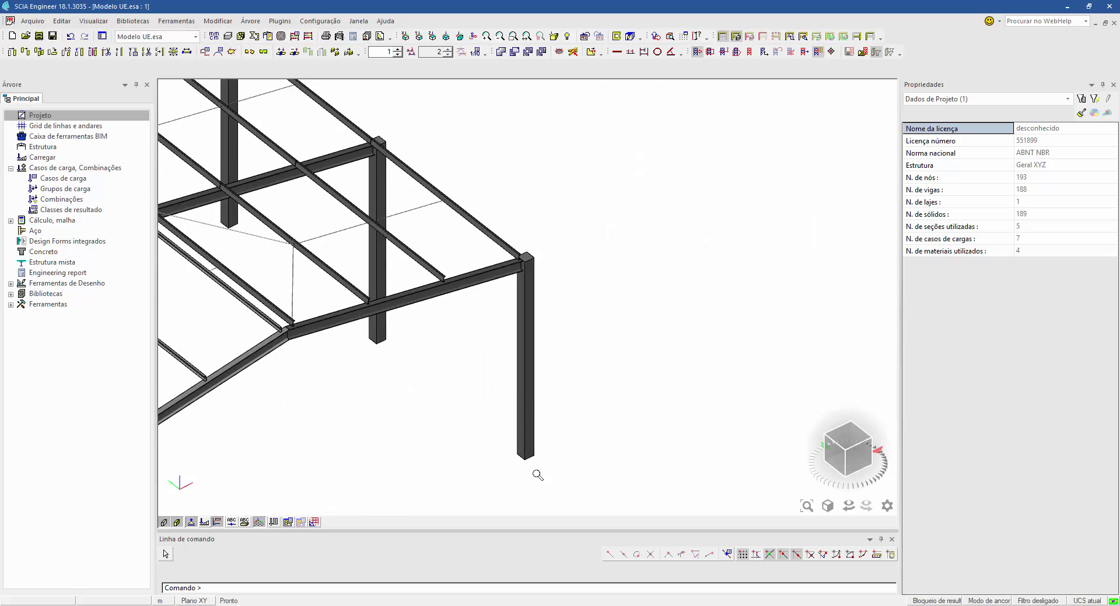
{"action": "left_click", "coordinate": [532, 379]}
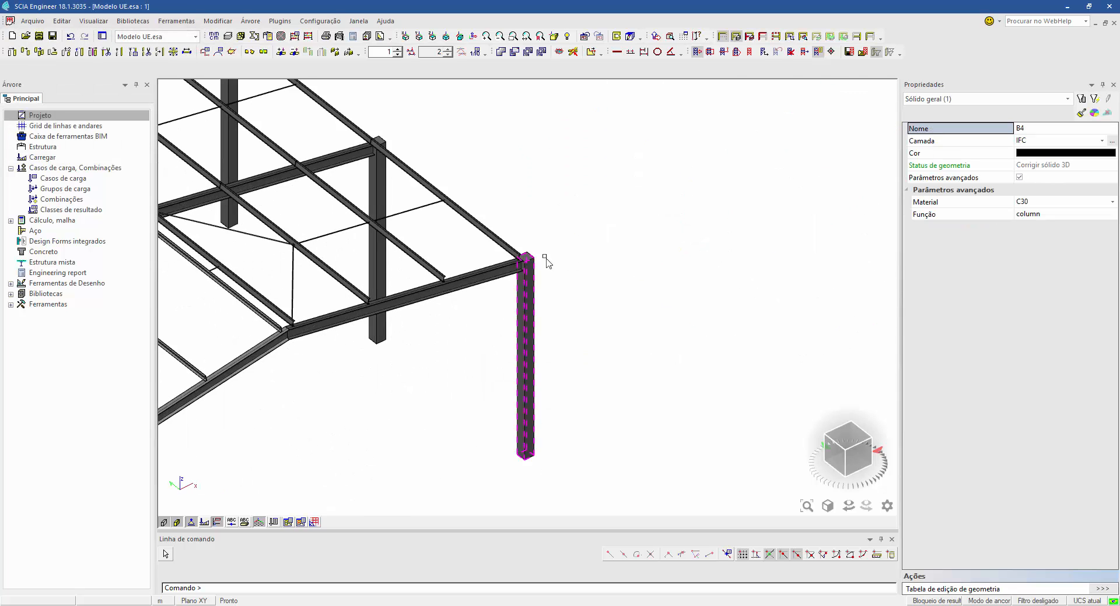
{"action": "scroll", "coordinate": [525, 271], "scroll_direction": "down", "scroll_amount": 4}
{"action": "scroll", "coordinate": [635, 352], "scroll_direction": "up", "scroll_amount": 2}
{"action": "scroll", "coordinate": [778, 222], "scroll_direction": "up", "scroll_amount": 2}
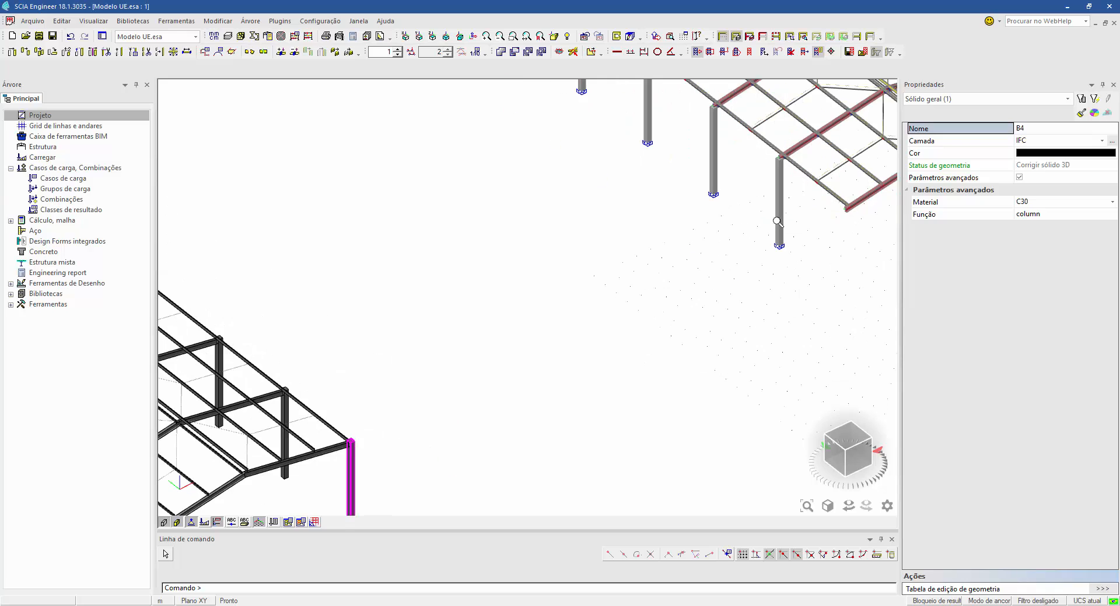
{"action": "key", "text": "Escape"}
{"action": "left_click", "coordinate": [775, 199]}
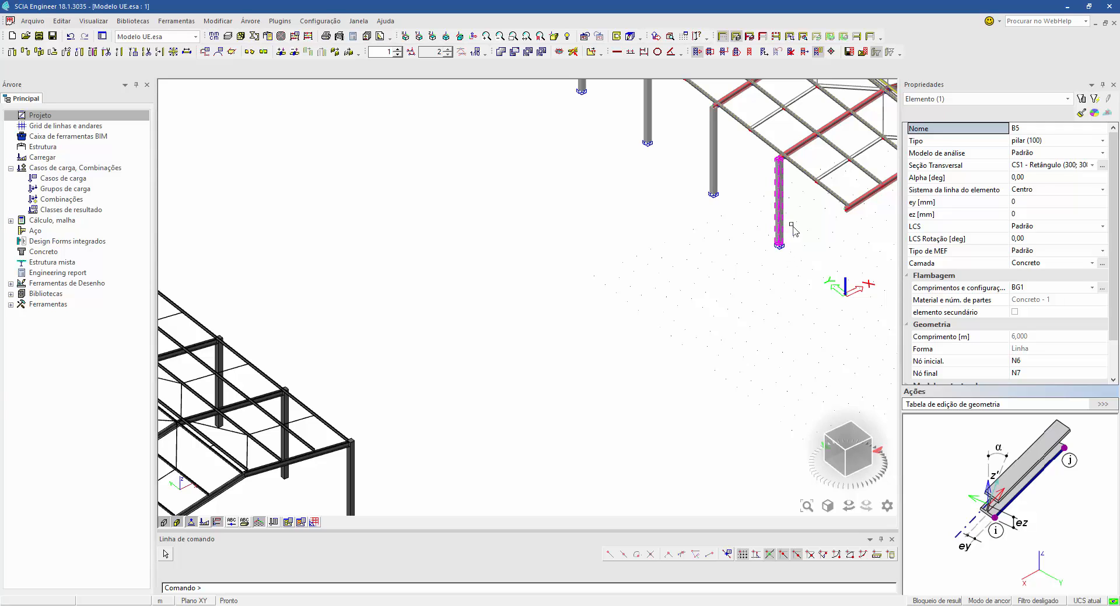
Switch both structures to wireframe by hiding surfaces and rendered geometry, clear the selection and examine the analysis column's axis and support
{"action": "left_click", "coordinate": [189, 522]}
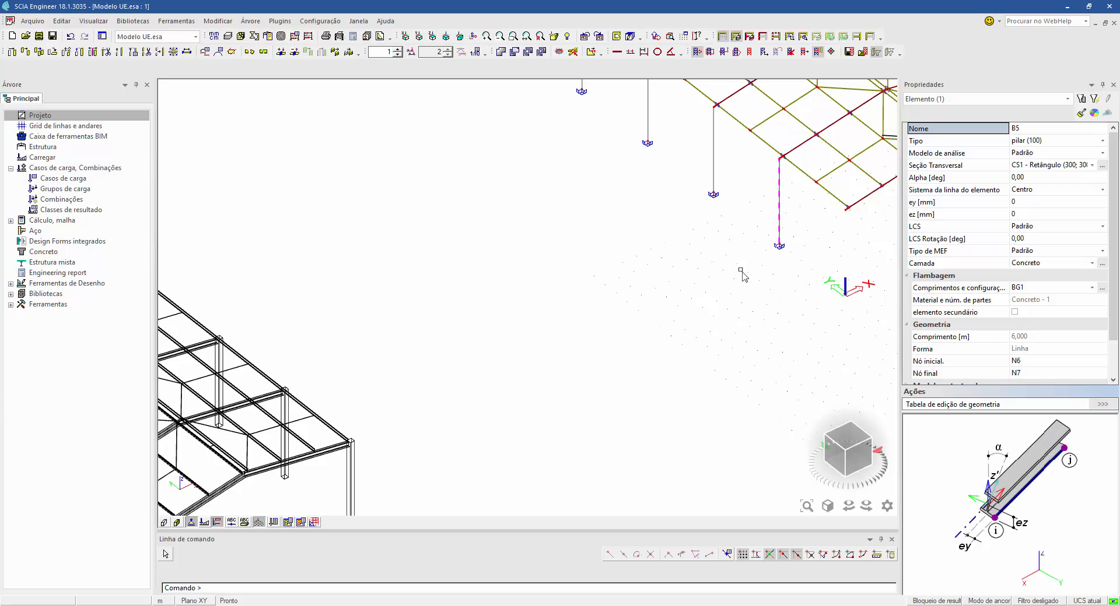
{"action": "scroll", "coordinate": [772, 209], "scroll_direction": "up", "scroll_amount": 3}
{"action": "middle_click_drag", "start_coordinate": [765, 250], "coordinate": [566, 394]}
{"action": "key", "text": "Escape"}
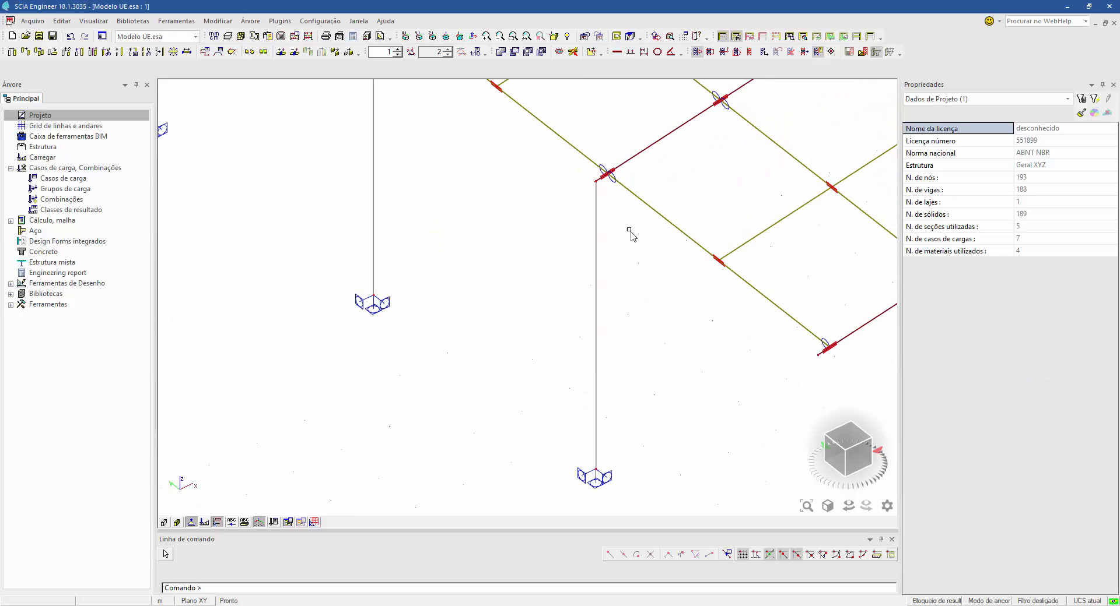
{"action": "scroll", "coordinate": [443, 344], "scroll_direction": "down", "scroll_amount": 5}
{"action": "middle_click_drag", "start_coordinate": [368, 379], "coordinate": [585, 305]}
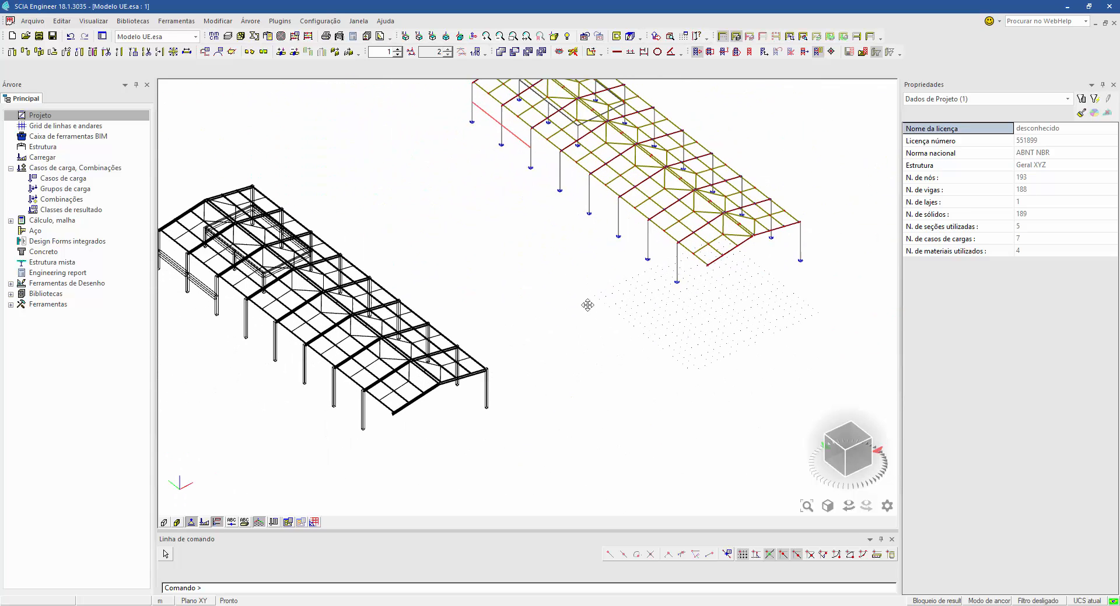
{"action": "middle_click_drag", "start_coordinate": [505, 315], "coordinate": [542, 340]}
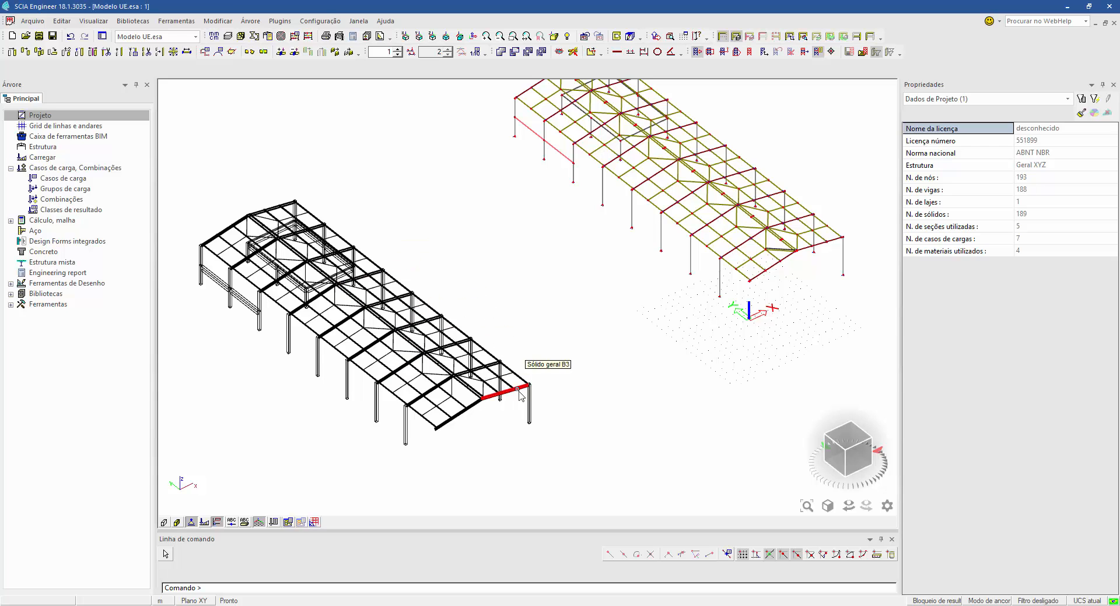
Inspect the IFC solid corner column's wireframe geometry and properties, clear the selection and return to both structures
{"action": "scroll", "coordinate": [530, 404], "scroll_direction": "up", "scroll_amount": 5}
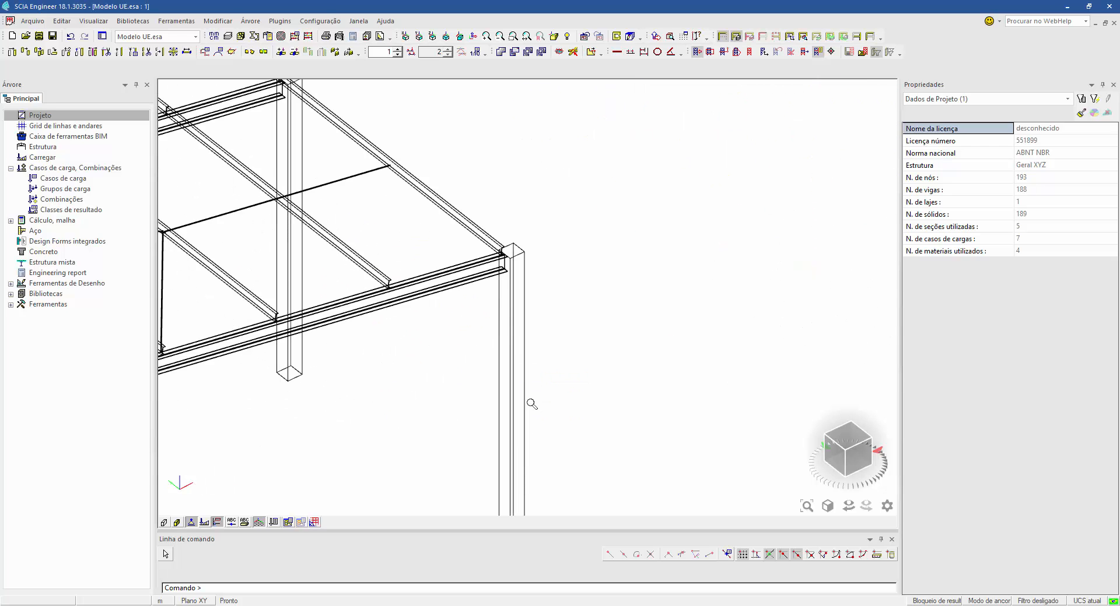
{"action": "left_click", "coordinate": [498, 400]}
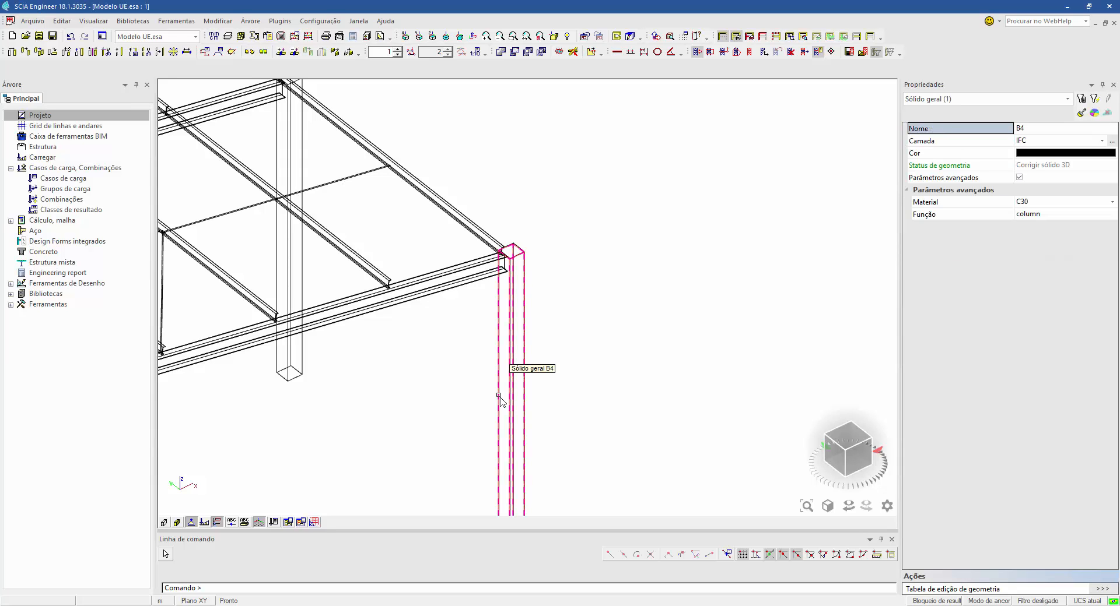
{"action": "key", "text": "Escape"}
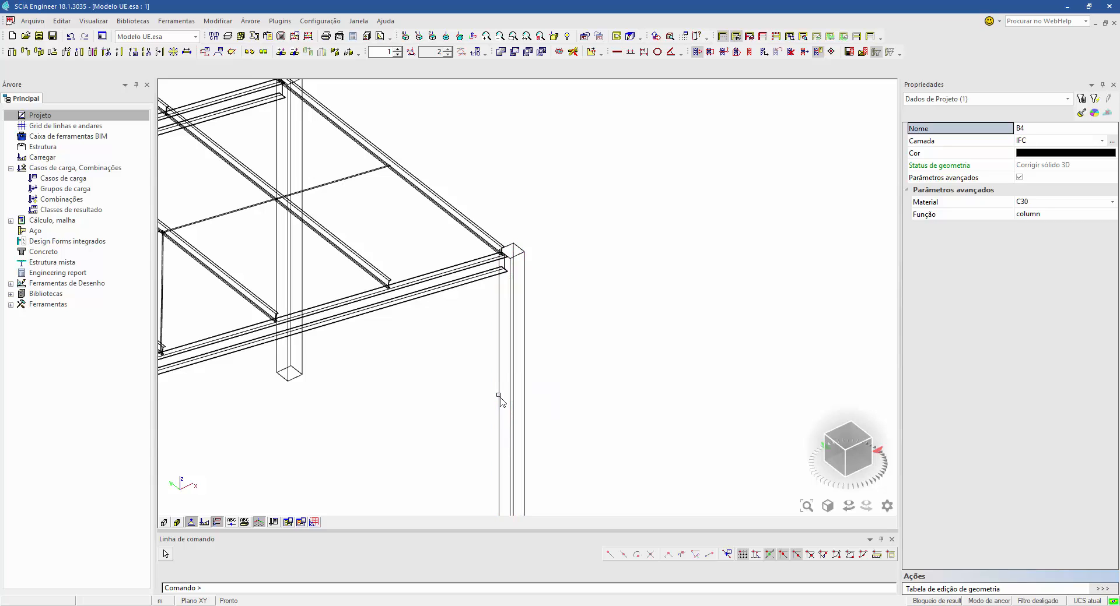
{"action": "scroll", "coordinate": [499, 308], "scroll_direction": "down", "scroll_amount": 5}
{"action": "scroll", "coordinate": [524, 300], "scroll_direction": "down", "scroll_amount": 4}
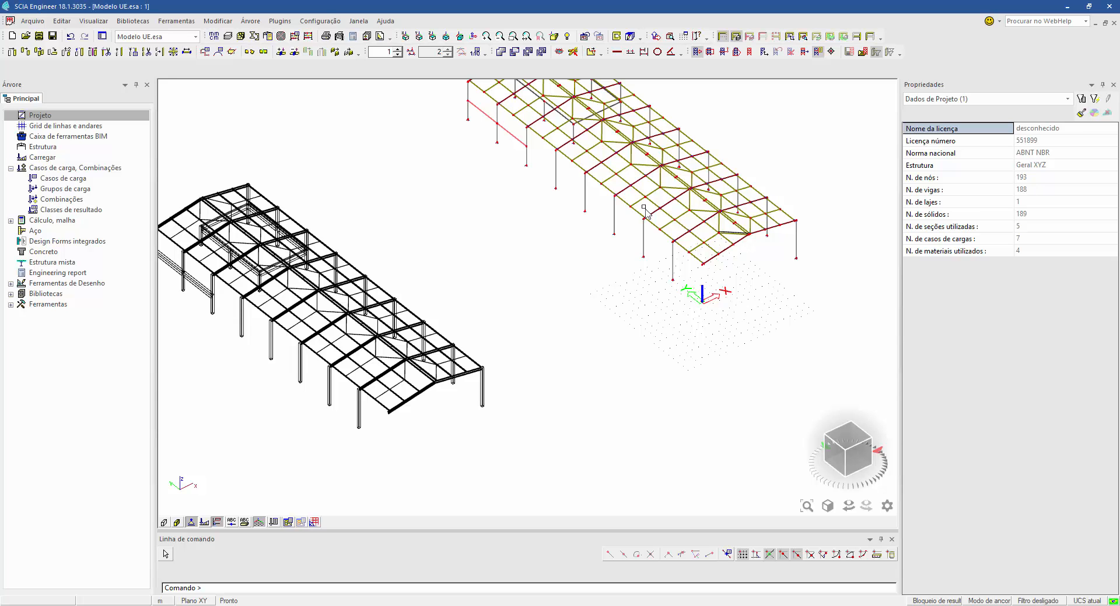
Convert the IFC general solids of the middle end column and its two adjoining mezzanine edge beams to beams/columns, using automatic recognition
{"action": "right_click_drag", "start_coordinate": [445, 285], "coordinate": [386, 272], "text": "ctrl"}
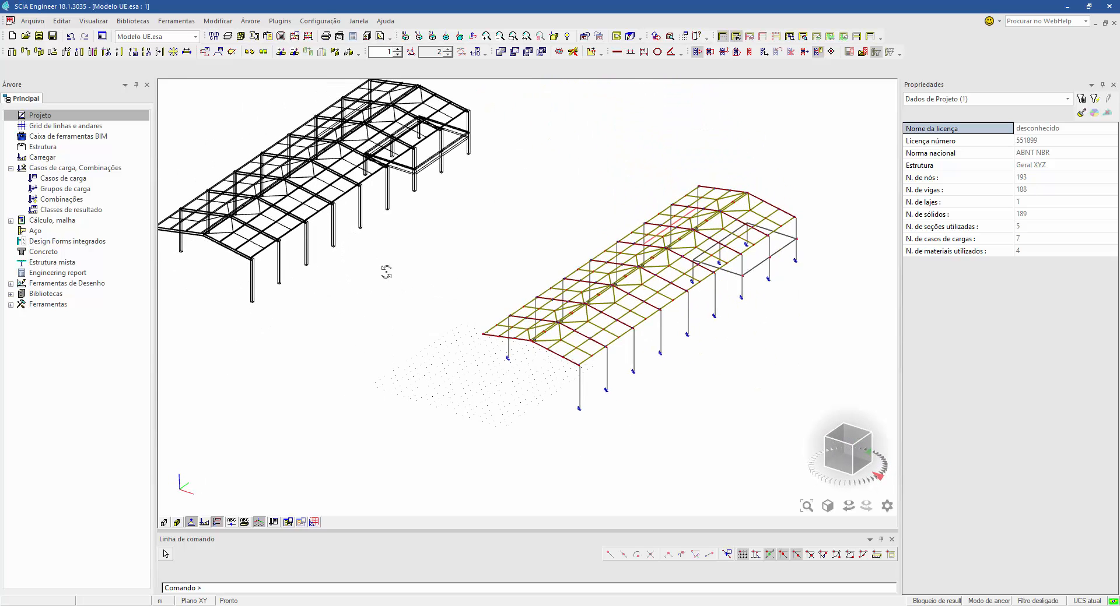
{"action": "scroll", "coordinate": [325, 452], "scroll_direction": "up", "scroll_amount": 3}
{"action": "scroll", "coordinate": [353, 406], "scroll_direction": "up", "scroll_amount": 3}
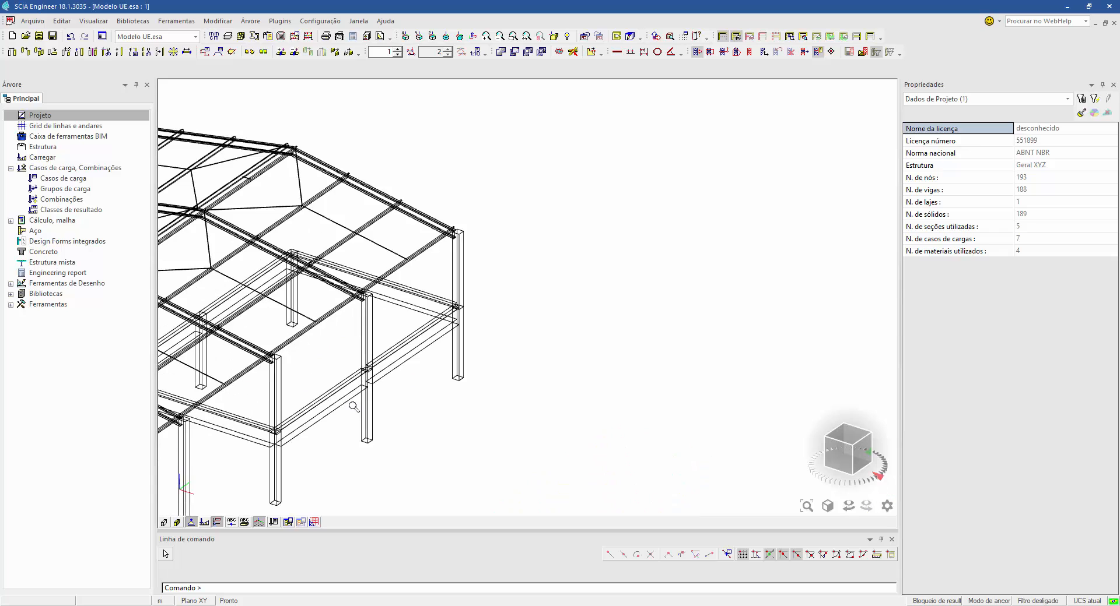
{"action": "scroll", "coordinate": [399, 403], "scroll_direction": "up", "scroll_amount": 3}
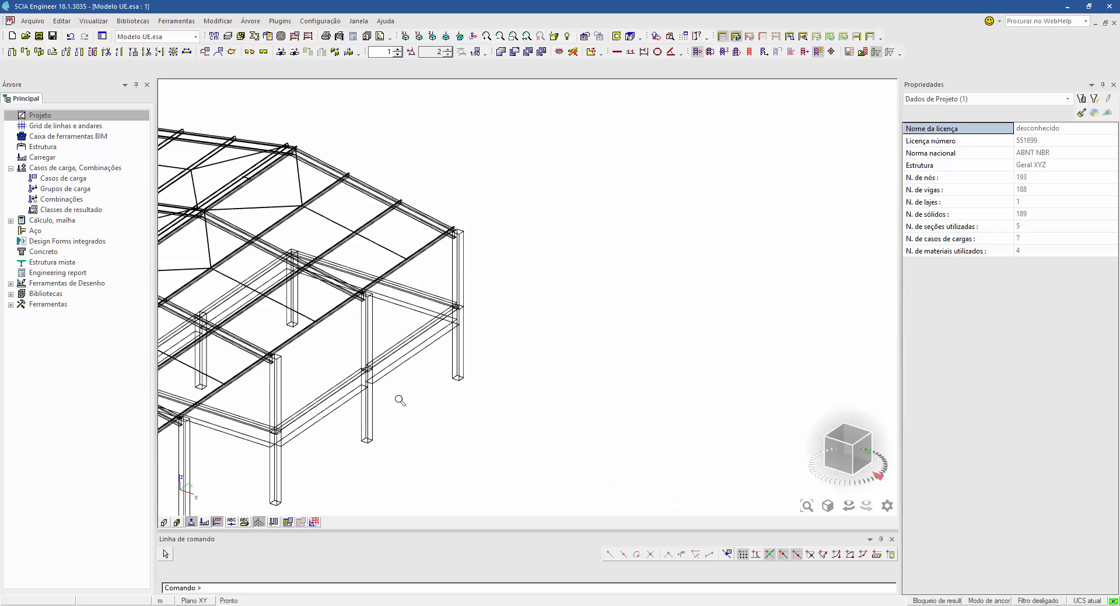
{"action": "left_click", "coordinate": [61, 138]}
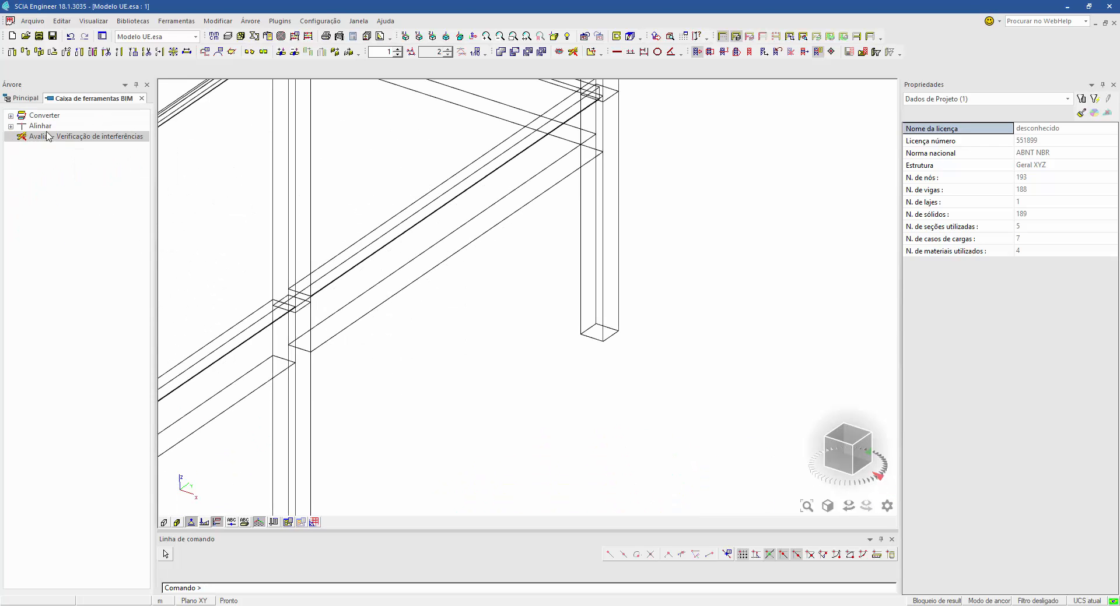
{"action": "left_click", "coordinate": [12, 116]}
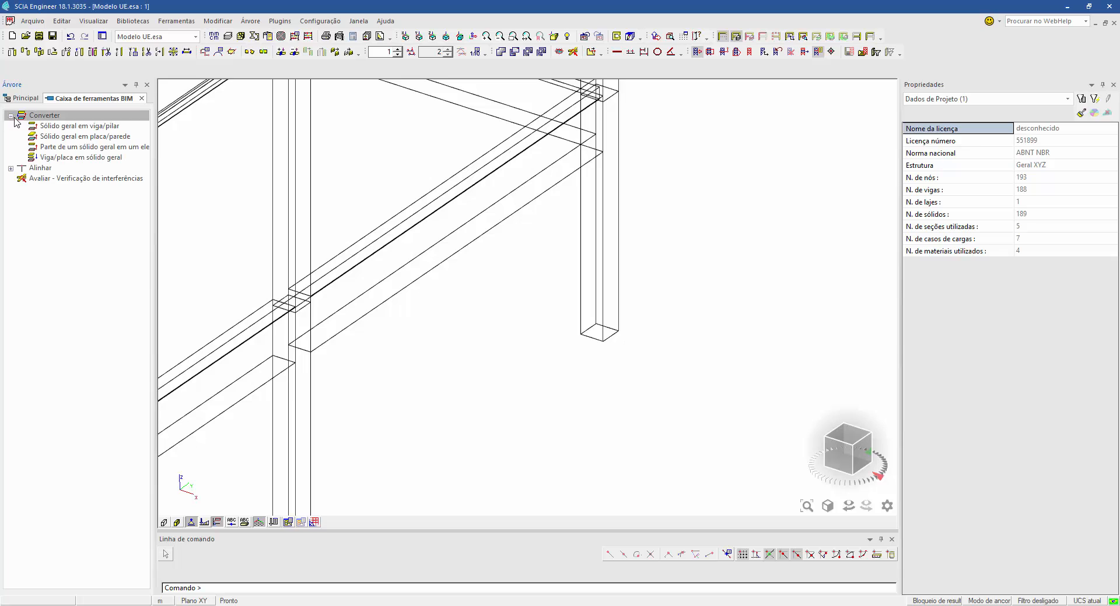
{"action": "left_click", "coordinate": [60, 128]}
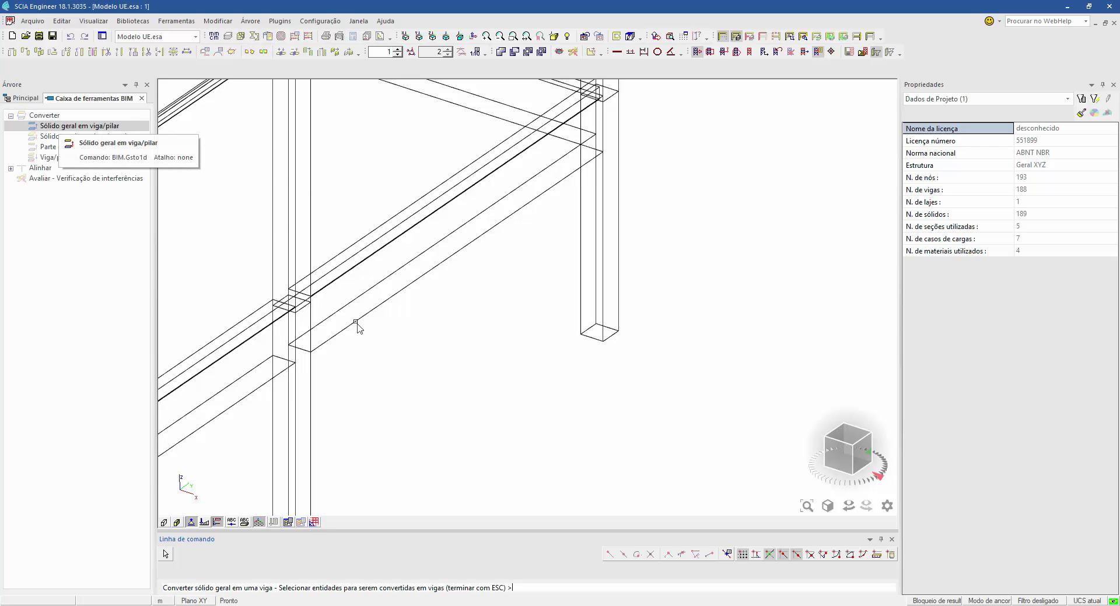
{"action": "scroll", "coordinate": [357, 324], "scroll_direction": "down", "scroll_amount": 3}
{"action": "middle_click_drag", "start_coordinate": [386, 382], "coordinate": [461, 385]}
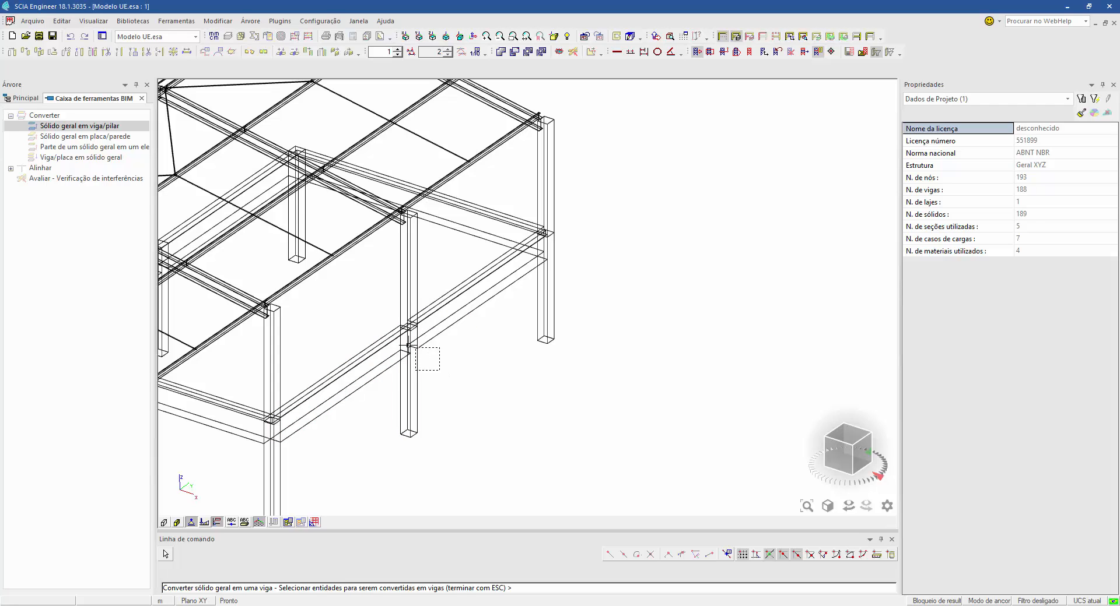
{"action": "left_click", "coordinate": [410, 345]}
{"action": "left_click", "coordinate": [418, 254]}
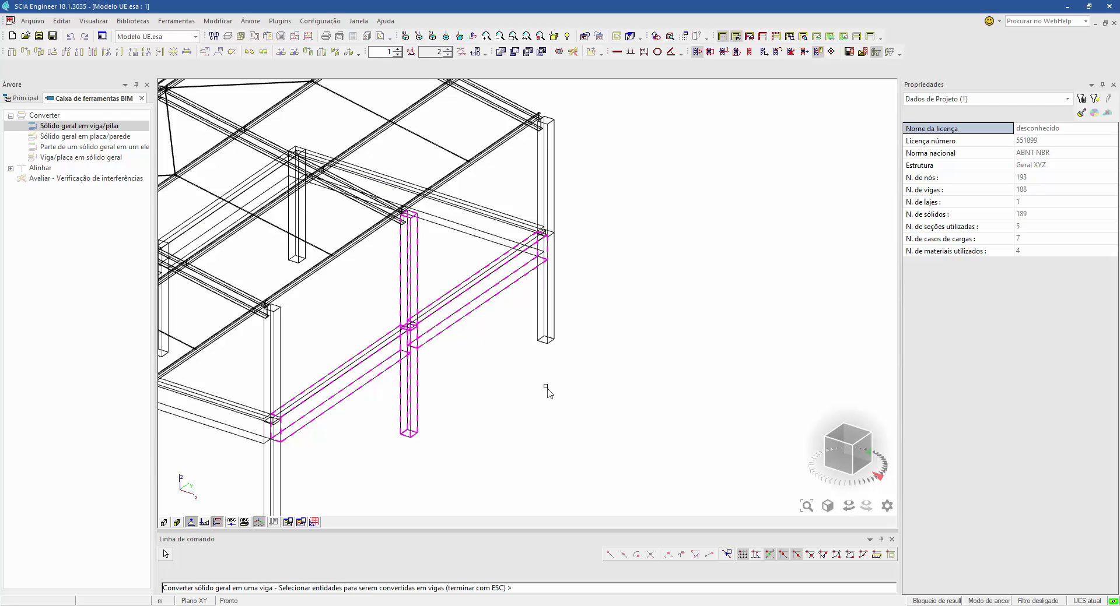
{"action": "key", "text": "Escape"}
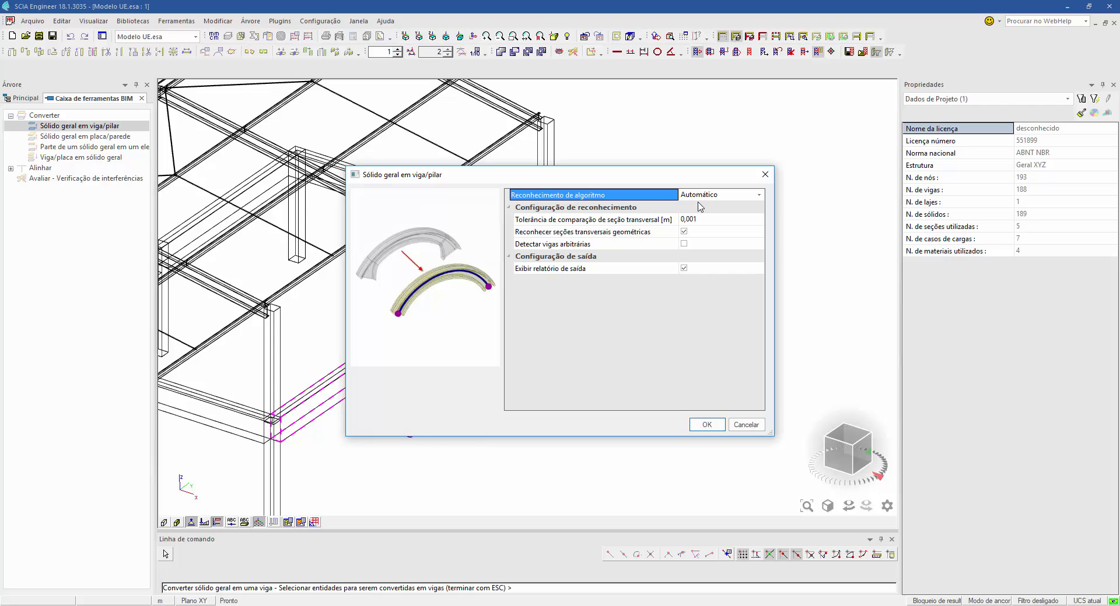
{"action": "left_click", "coordinate": [706, 424]}
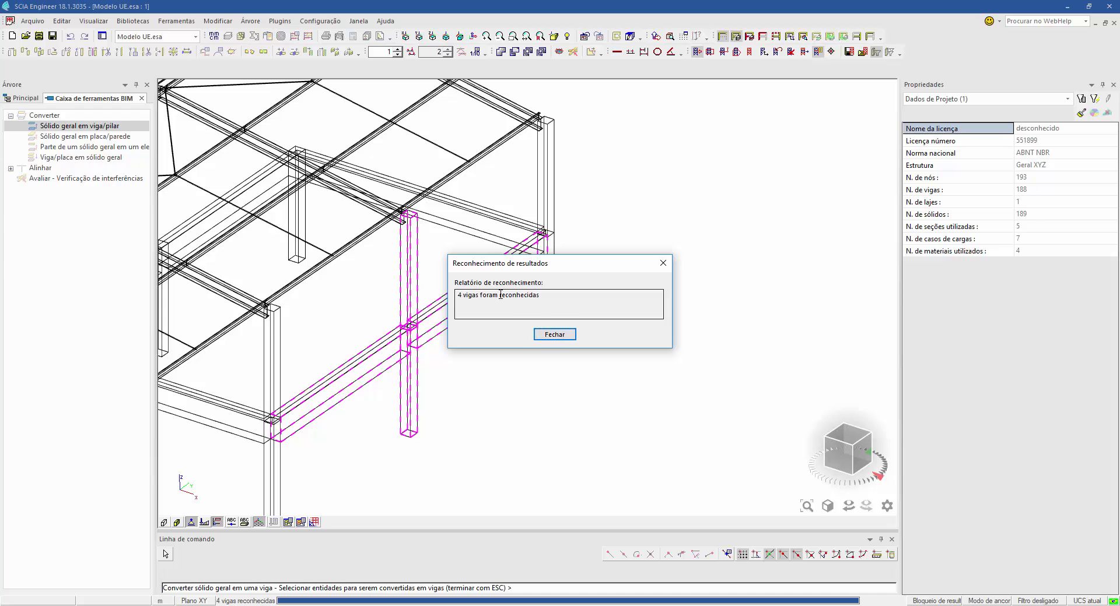
{"action": "left_click", "coordinate": [561, 334]}
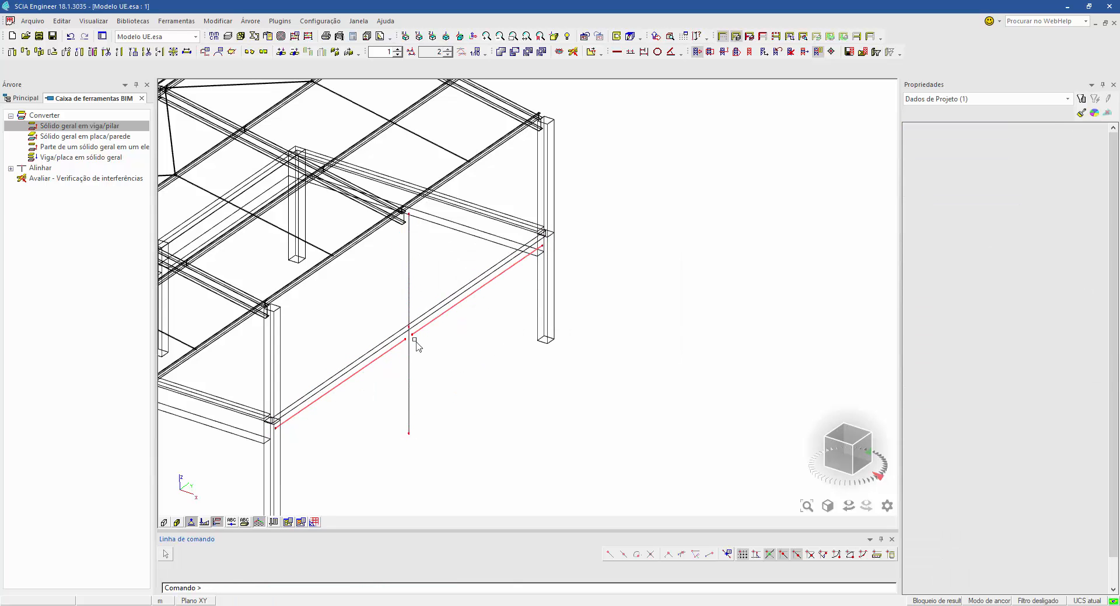
Examine the converted beams and columns with and without rendered surfaces, check the lower column segment's properties and clear the selection
{"action": "scroll", "coordinate": [414, 338], "scroll_direction": "up", "scroll_amount": 5}
{"action": "scroll", "coordinate": [435, 317], "scroll_direction": "down", "scroll_amount": 5}
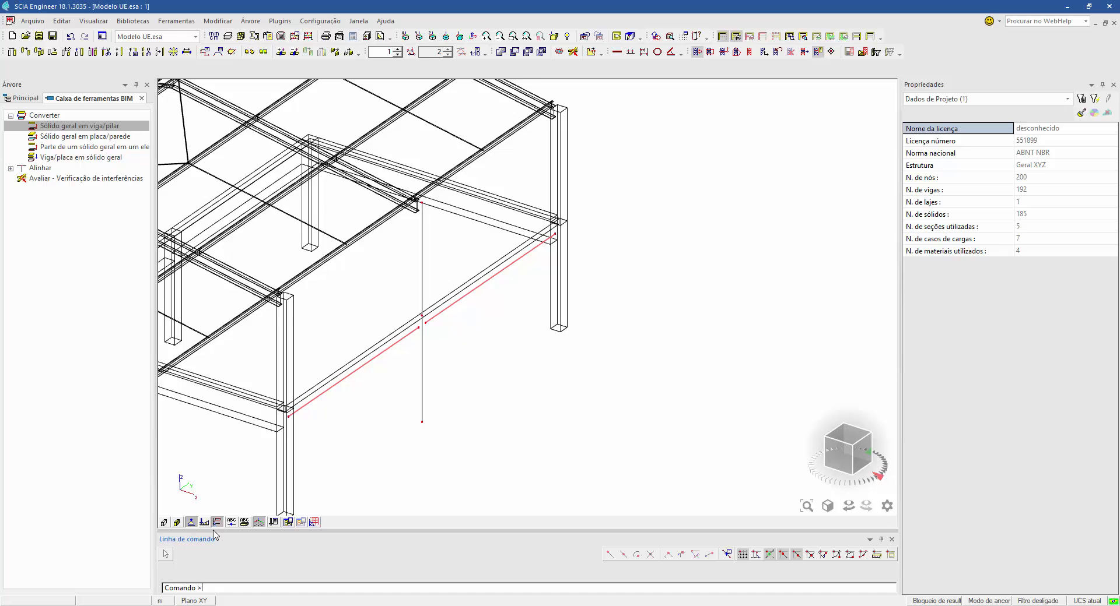
{"action": "left_click", "coordinate": [170, 525]}
{"action": "left_click", "coordinate": [174, 523]}
{"action": "left_click", "coordinate": [174, 523]}
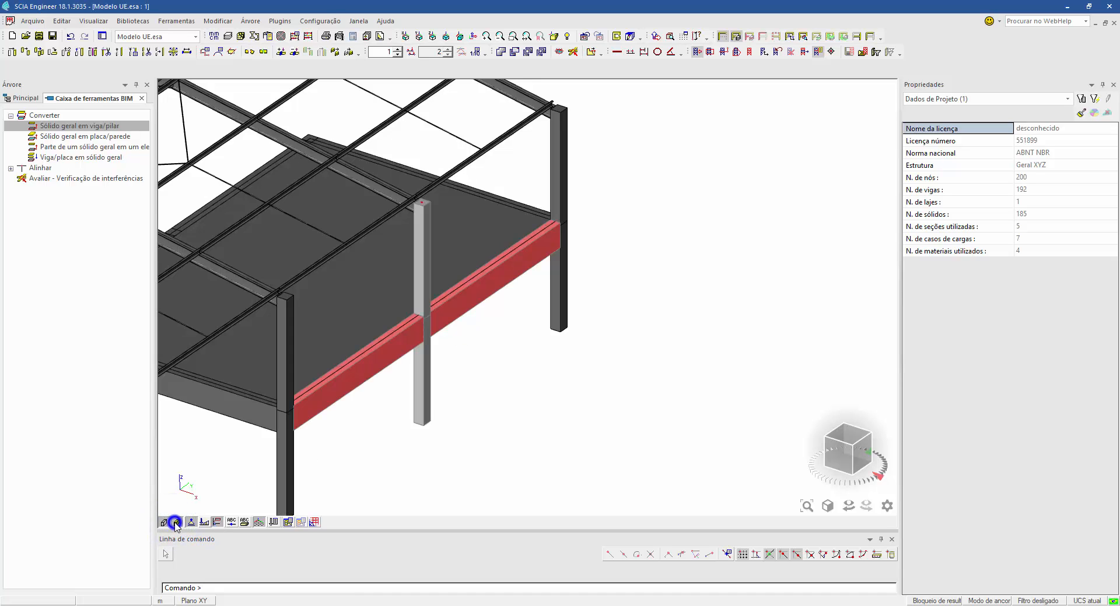
{"action": "left_click", "coordinate": [165, 523]}
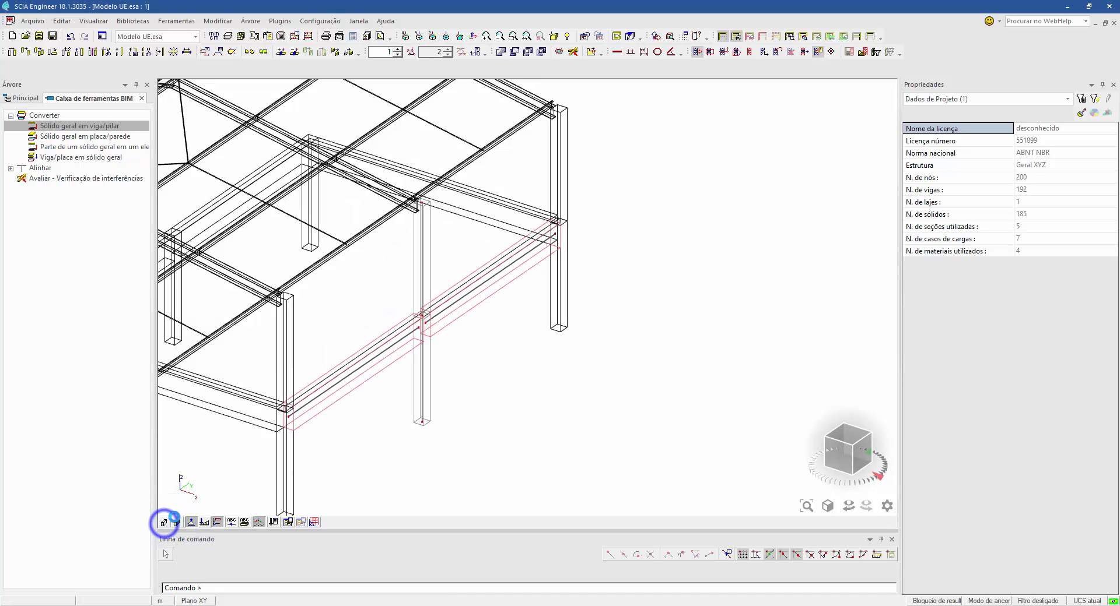
{"action": "left_click", "coordinate": [422, 356]}
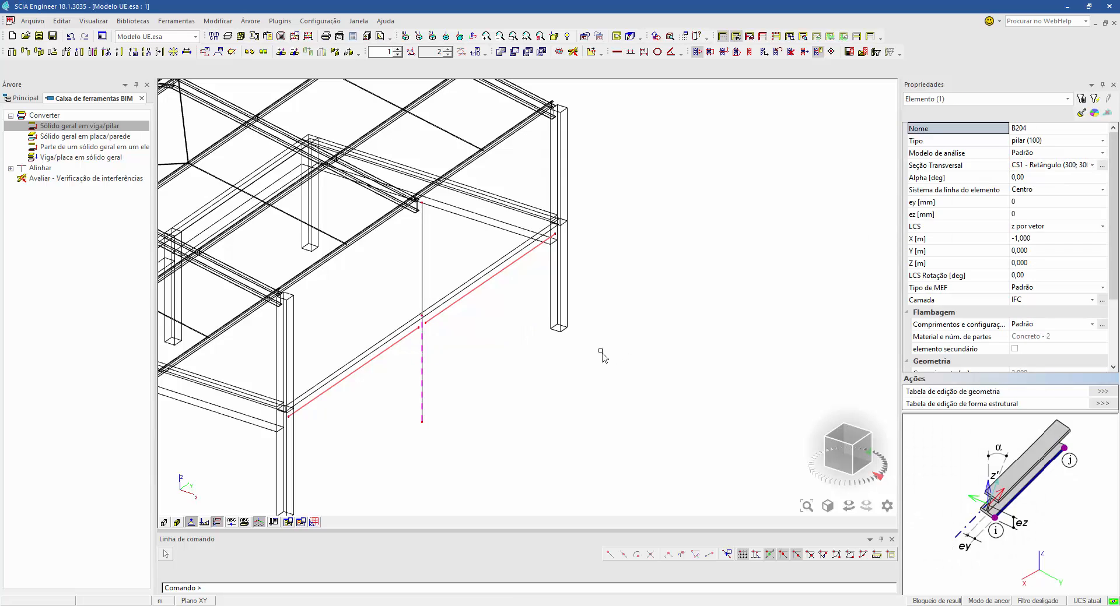
{"action": "key", "text": "Escape"}
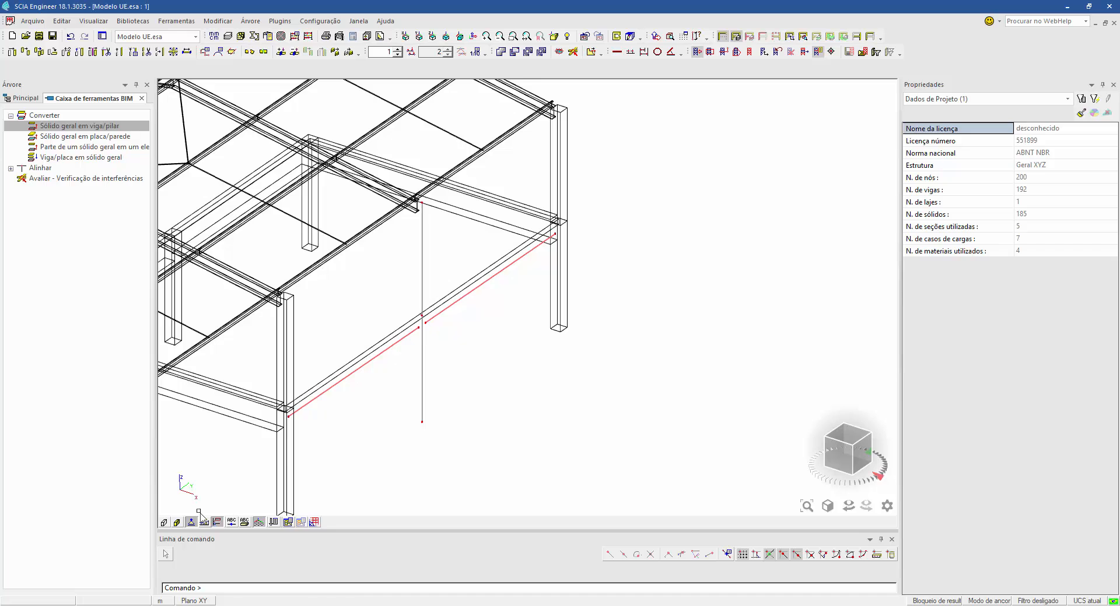
Compare the rendered beam-column joint with its axis lines, inspecting the distance between the beam ends and the column axis
{"action": "left_click", "coordinate": [177, 523]}
{"action": "scroll", "coordinate": [440, 334], "scroll_direction": "up", "scroll_amount": 4}
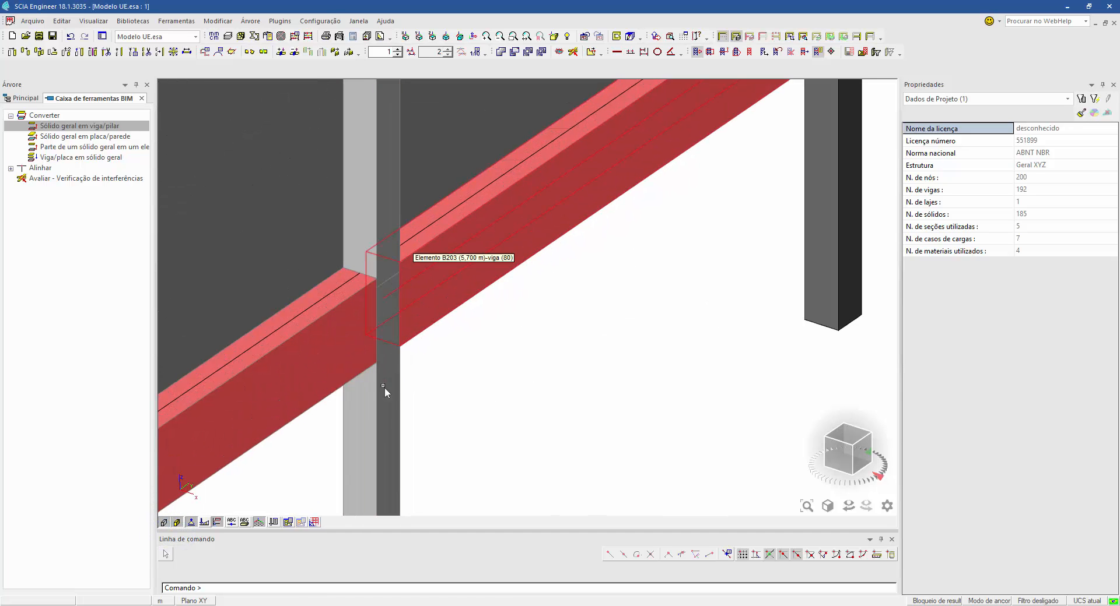
{"action": "left_click", "coordinate": [163, 523]}
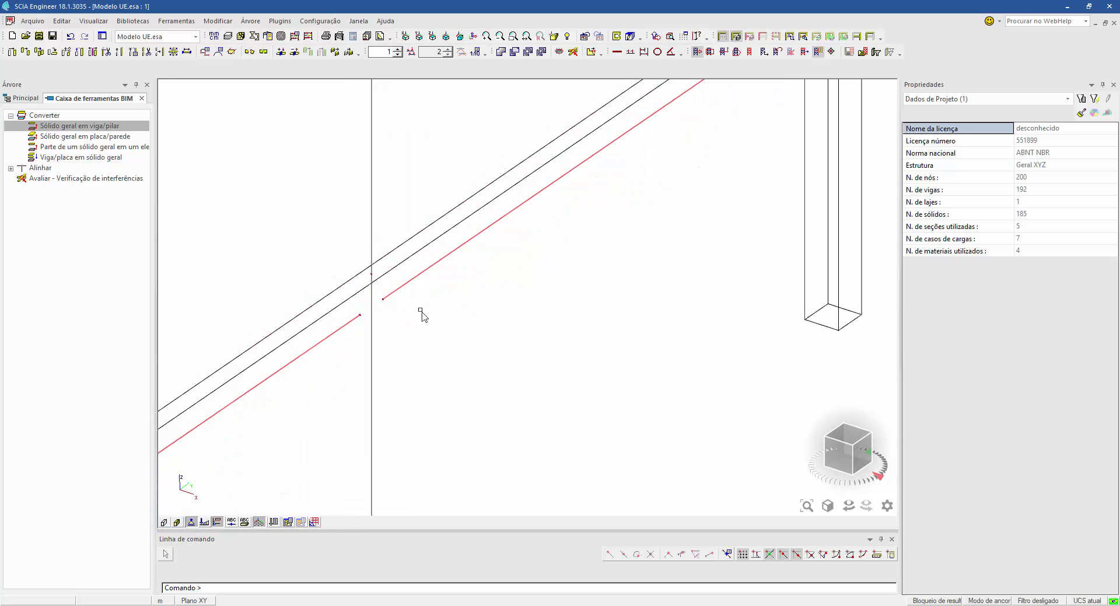
{"action": "scroll", "coordinate": [385, 310], "scroll_direction": "up", "scroll_amount": 2}
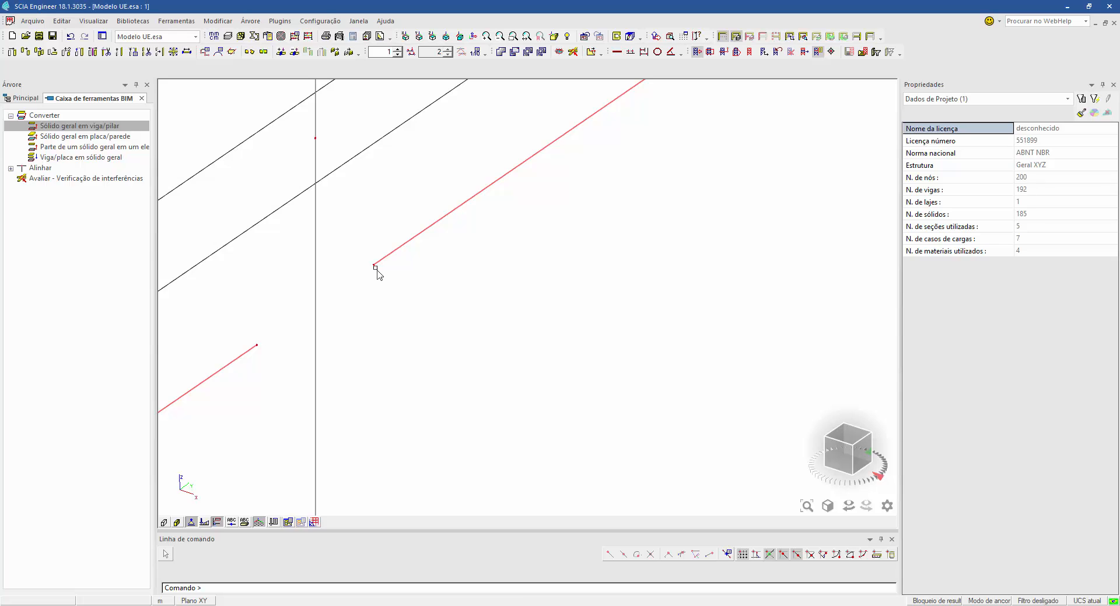
{"action": "scroll", "coordinate": [376, 273], "scroll_direction": "down", "scroll_amount": 2}
Set up an alignment of the four converted members, enabling LCS planes of 1D elements and real-time visualization
{"action": "left_click_drag", "start_coordinate": [377, 299], "coordinate": [333, 274]}
{"action": "left_click_drag", "start_coordinate": [386, 252], "coordinate": [378, 231]}
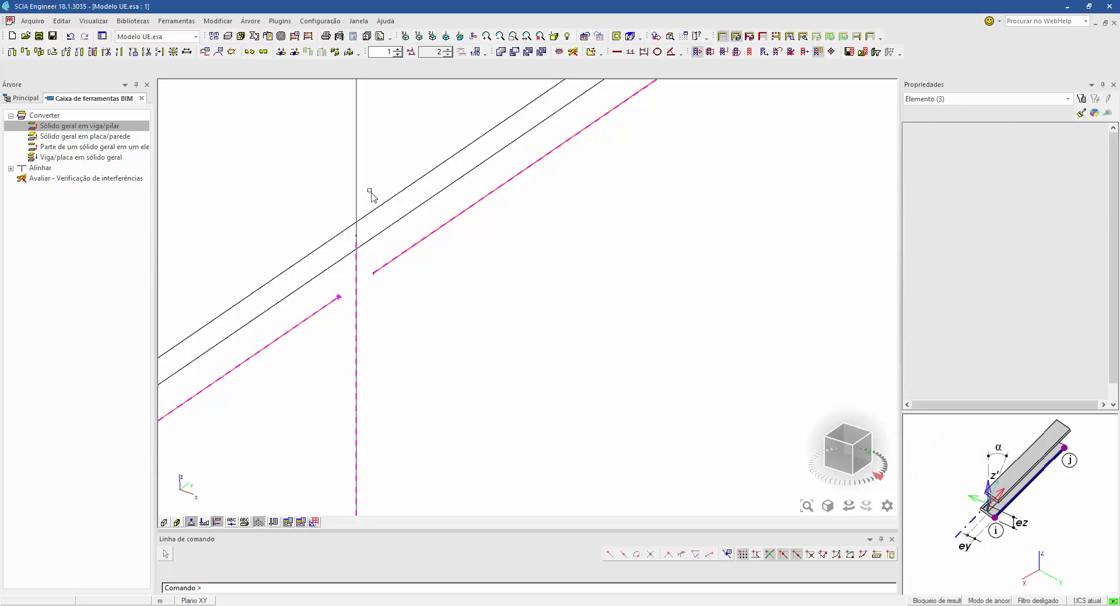
{"action": "left_click_drag", "start_coordinate": [367, 185], "coordinate": [343, 160]}
{"action": "scroll", "coordinate": [314, 205], "scroll_direction": "down", "scroll_amount": 2}
{"action": "middle_click_drag", "start_coordinate": [357, 198], "coordinate": [388, 303]}
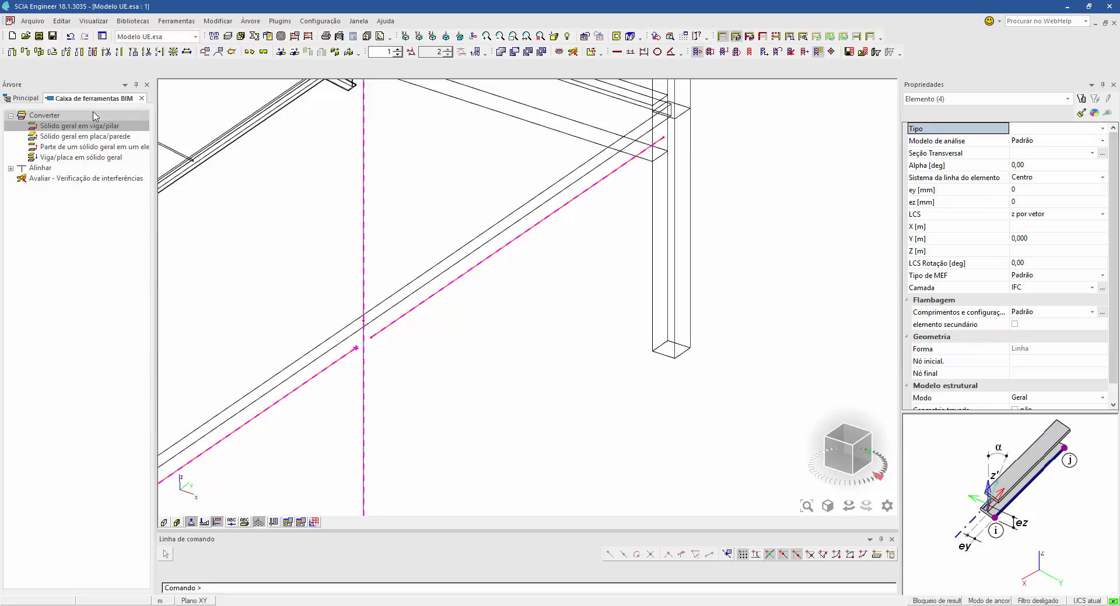
{"action": "left_click", "coordinate": [11, 169]}
{"action": "double_click", "coordinate": [51, 178]}
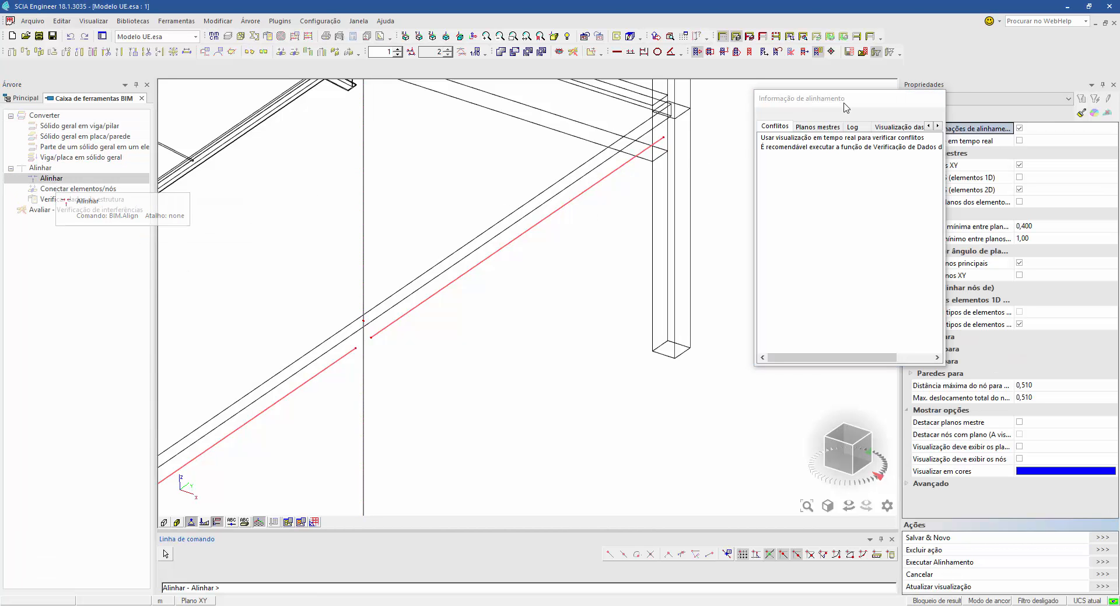
{"action": "left_click_drag", "start_coordinate": [851, 99], "coordinate": [217, 208]}
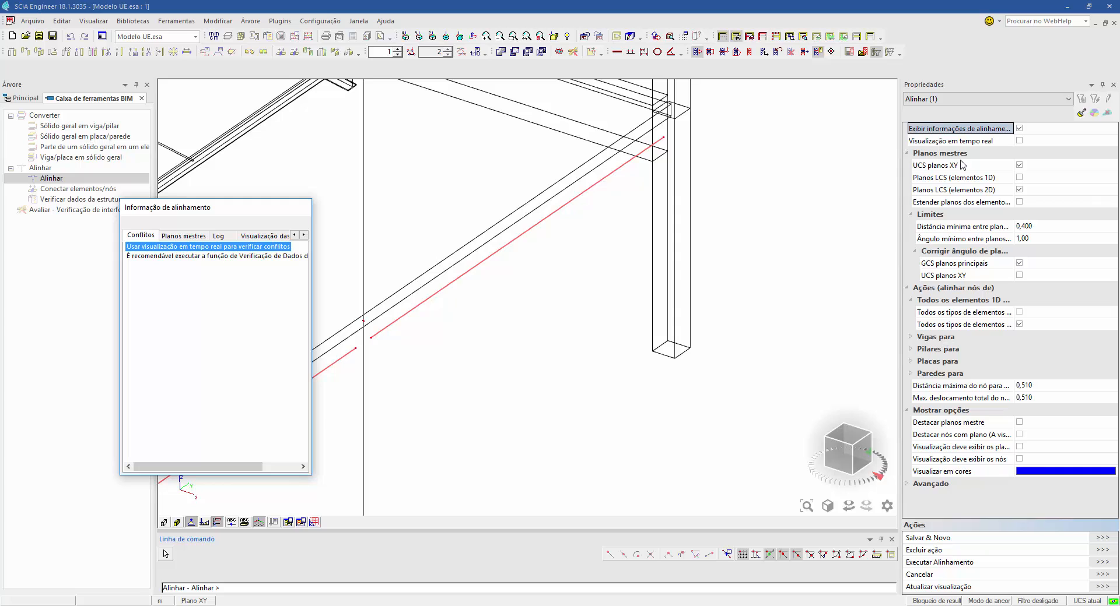
{"action": "left_click", "coordinate": [1019, 178]}
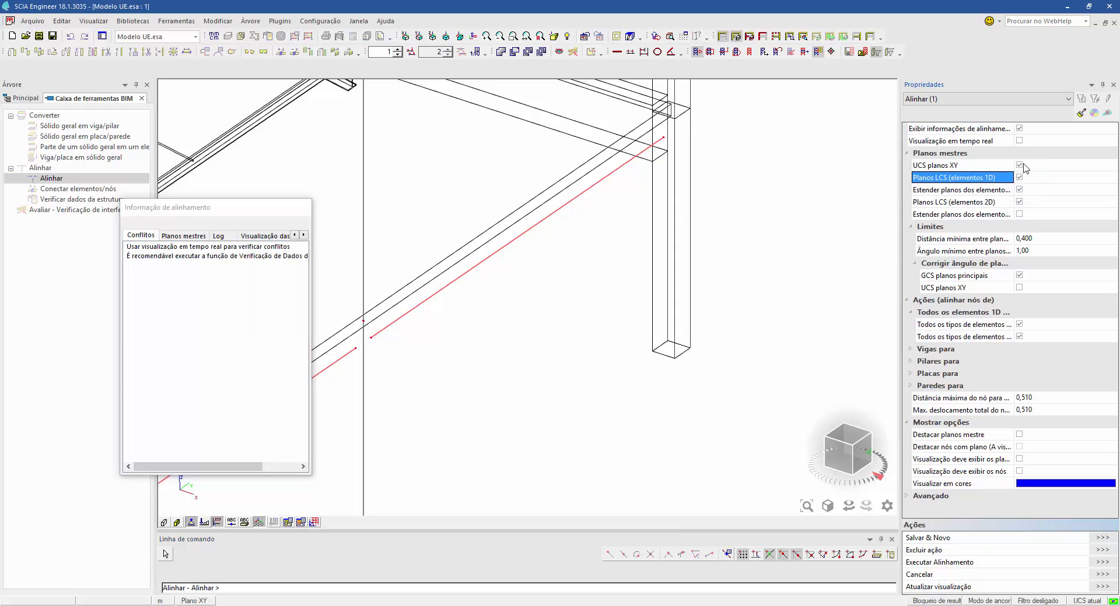
{"action": "left_click", "coordinate": [1019, 141]}
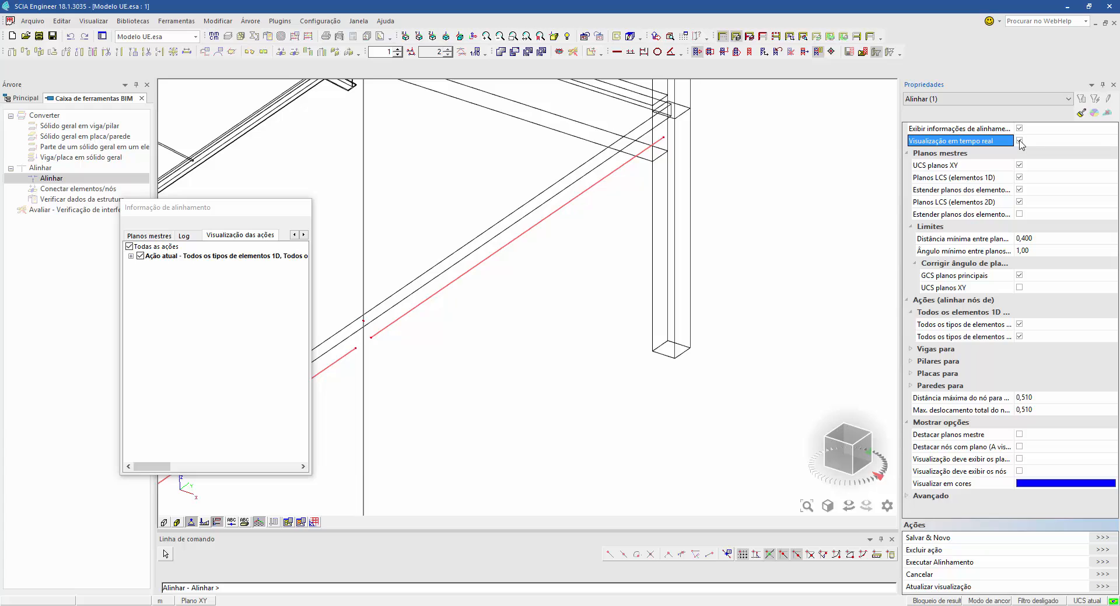
Preview all alignment actions on the converted members, execute the alignment and clear the selection
{"action": "left_click", "coordinate": [185, 248]}
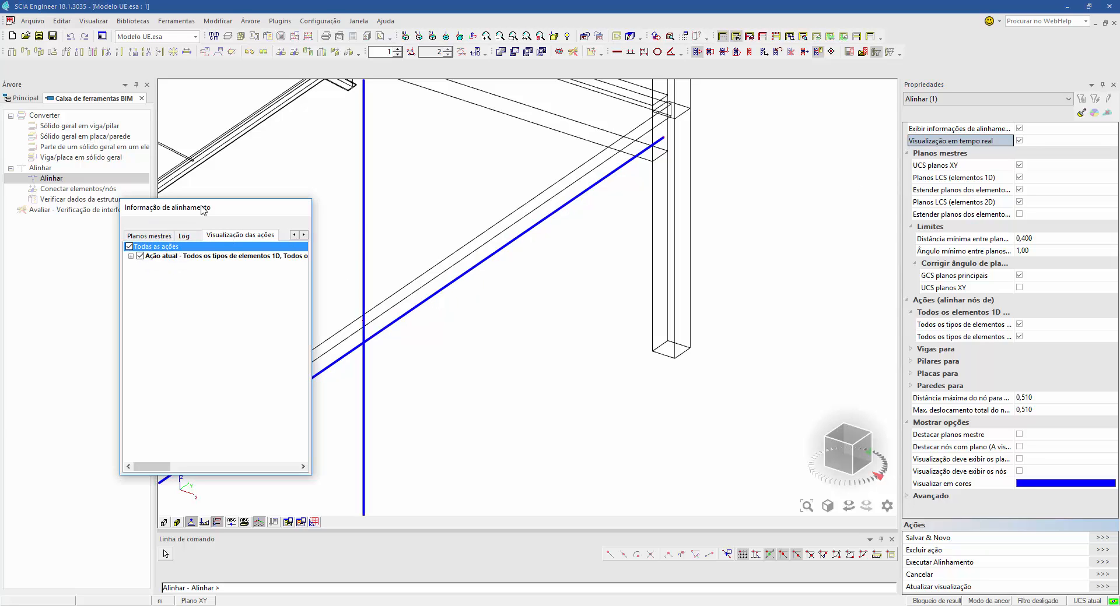
{"action": "left_click_drag", "start_coordinate": [195, 206], "coordinate": [114, 214]}
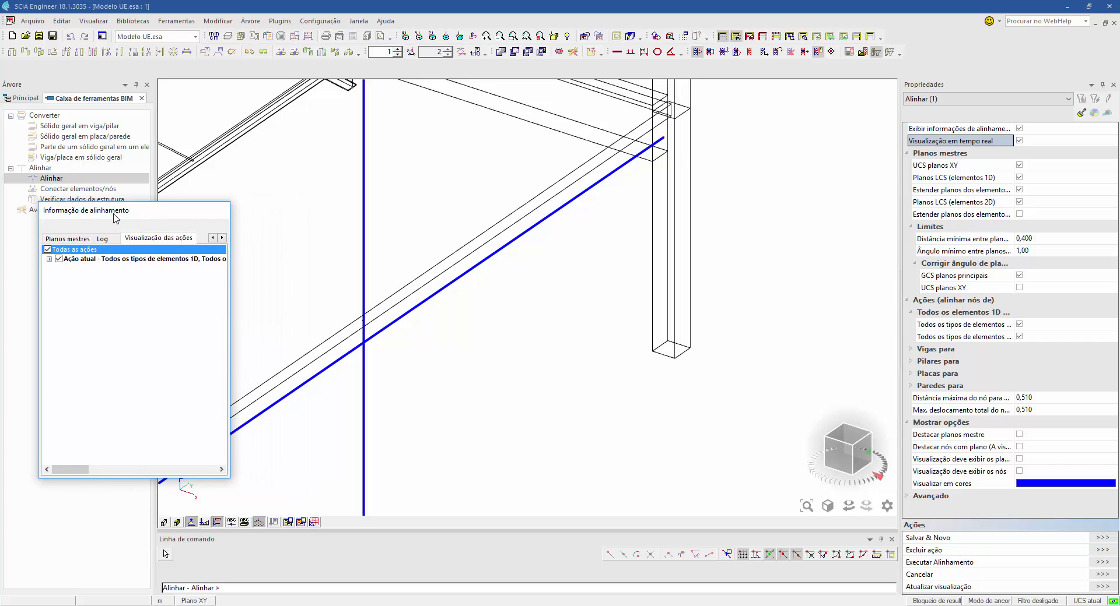
{"action": "left_click", "coordinate": [50, 260]}
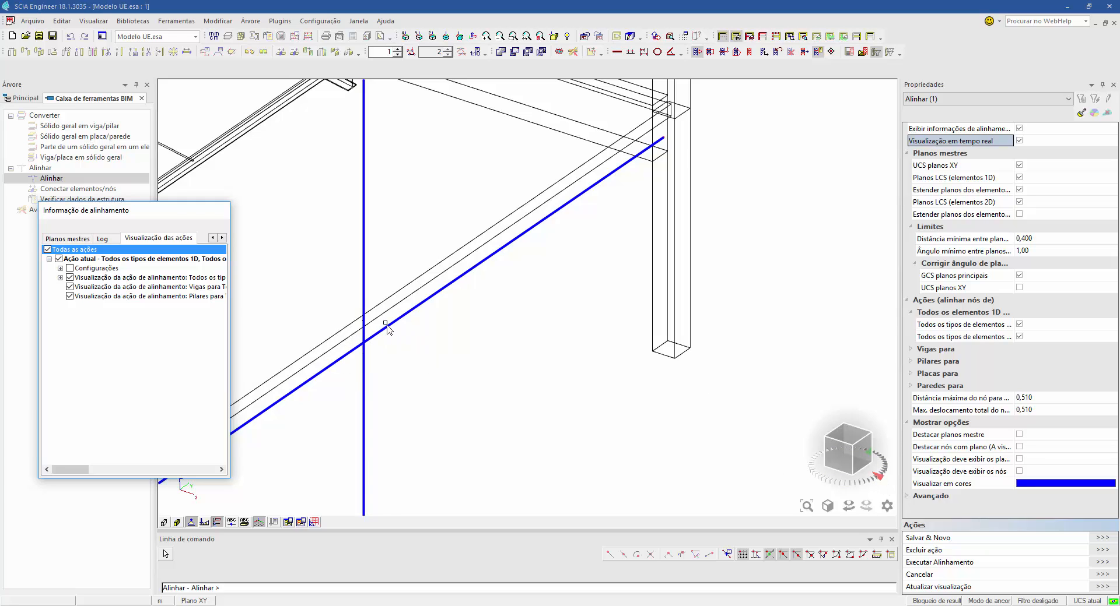
{"action": "left_click", "coordinate": [1098, 563]}
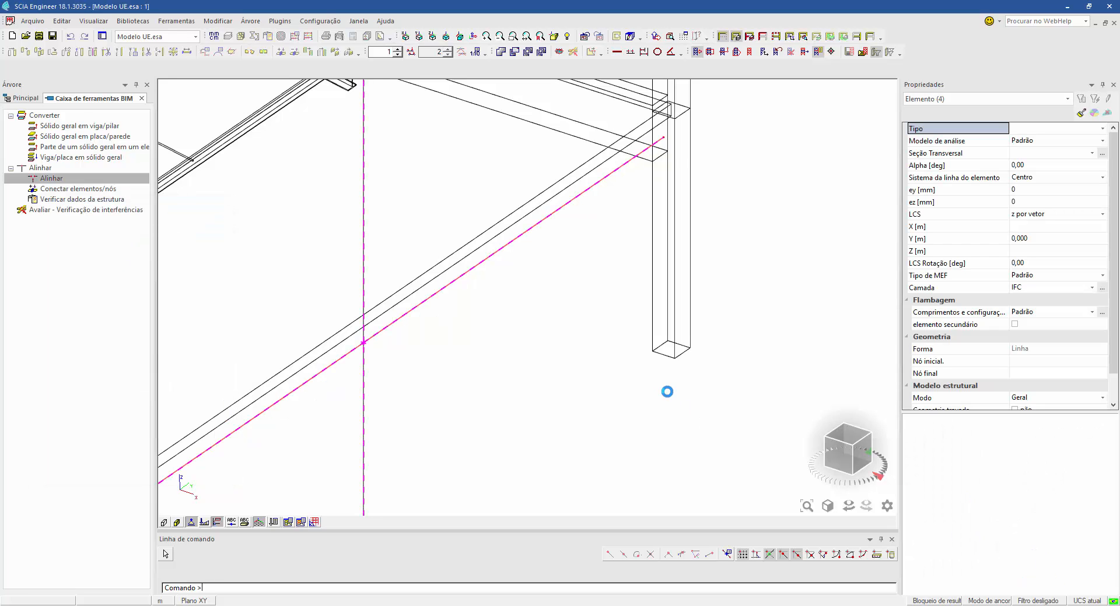
{"action": "key", "text": "Escape"}
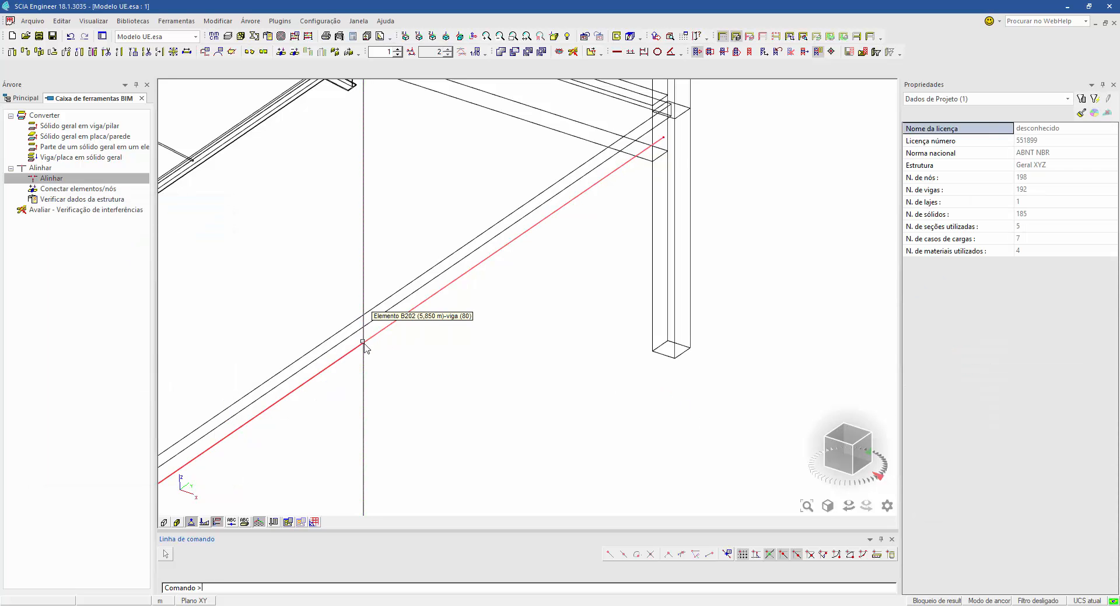
Check which members share the node at the aligned beam-column joint, temporarily showing member labels, and clear the selection
{"action": "left_click_drag", "start_coordinate": [387, 357], "coordinate": [364, 335]}
{"action": "left_click", "coordinate": [362, 342]}
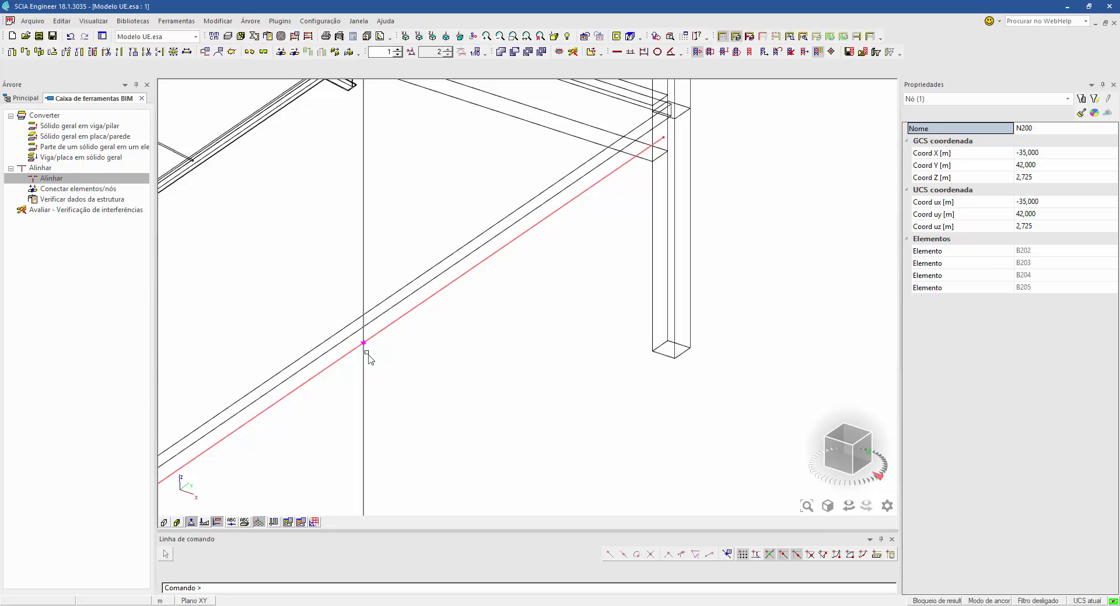
{"action": "left_click", "coordinate": [245, 522]}
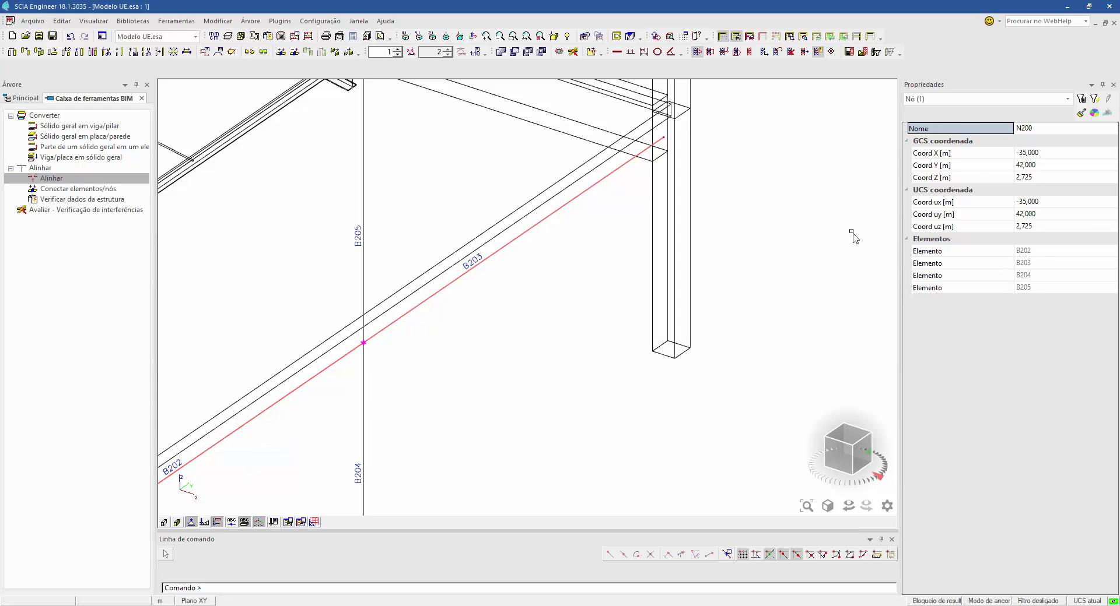
{"action": "left_click", "coordinate": [245, 522]}
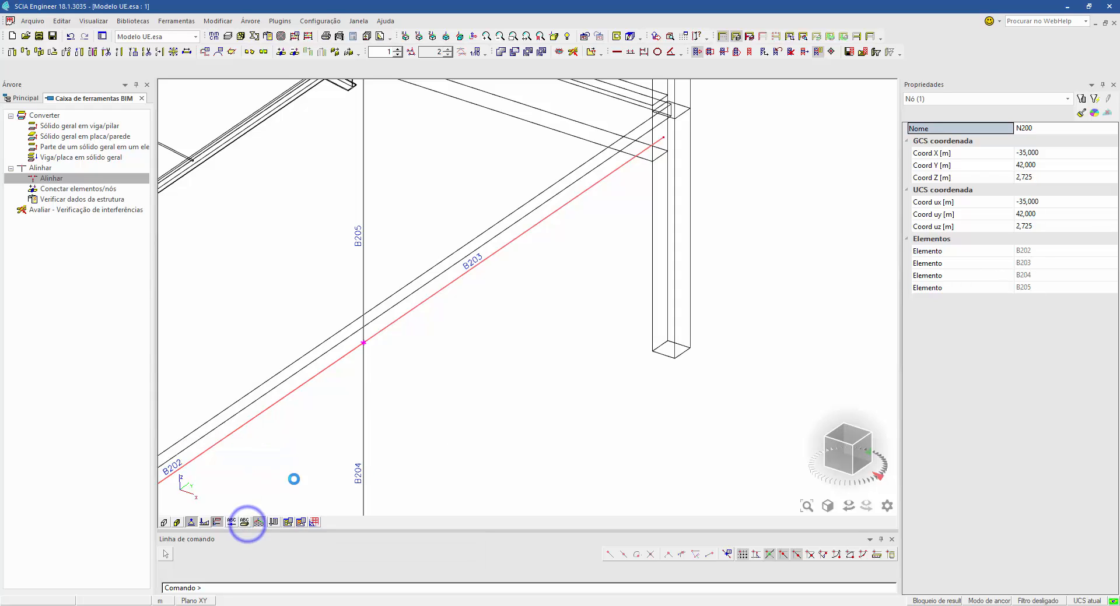
{"action": "key", "text": "Escape"}
{"action": "scroll", "coordinate": [420, 344], "scroll_direction": "down", "scroll_amount": 3}
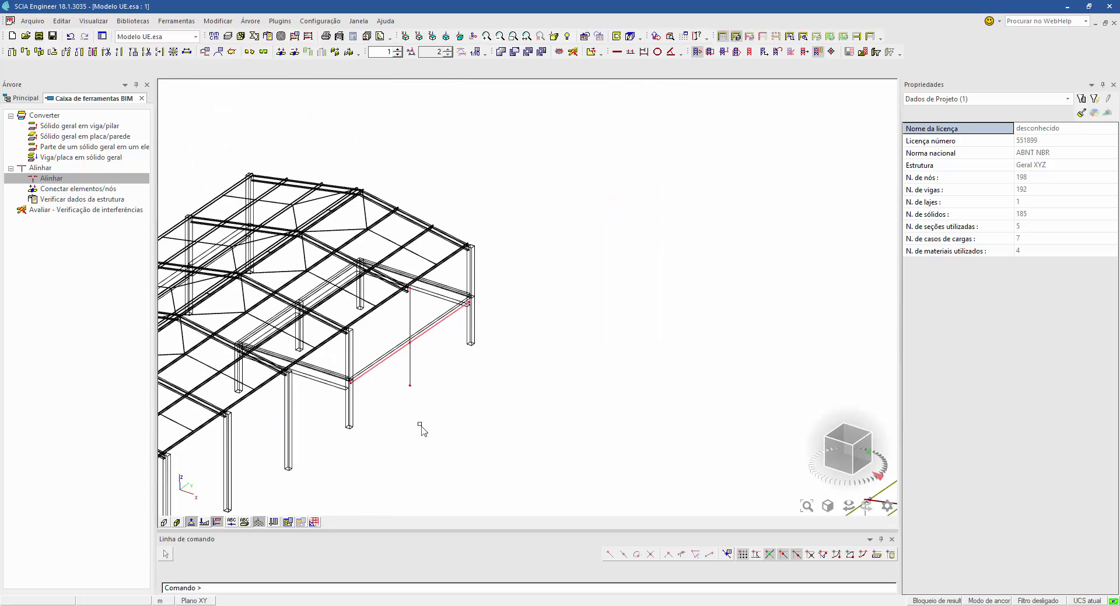
{"action": "scroll", "coordinate": [658, 340], "scroll_direction": "down", "scroll_amount": 2}
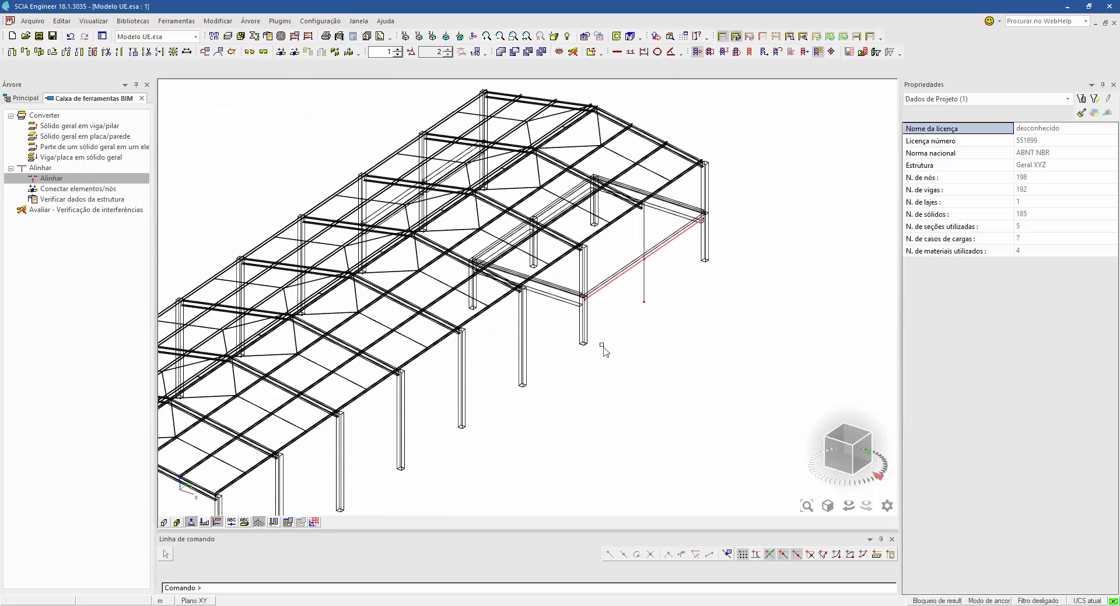
Deactivate the current activity of the IFC layer to hide the imported solid model
{"action": "scroll", "coordinate": [599, 349], "scroll_direction": "down", "scroll_amount": 2}
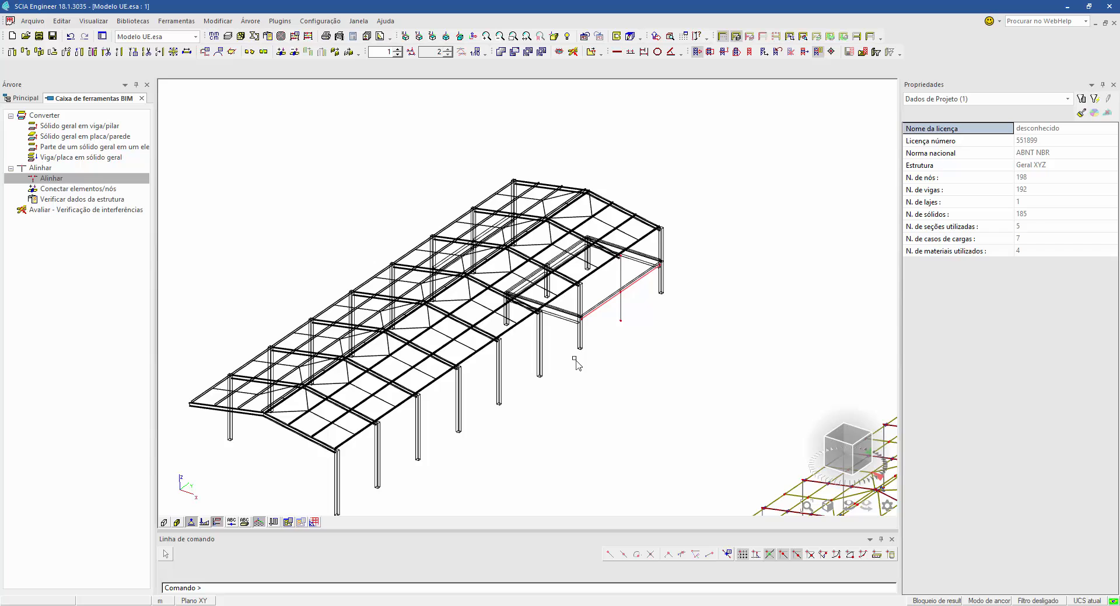
{"action": "middle_click_drag", "start_coordinate": [634, 343], "coordinate": [612, 297]}
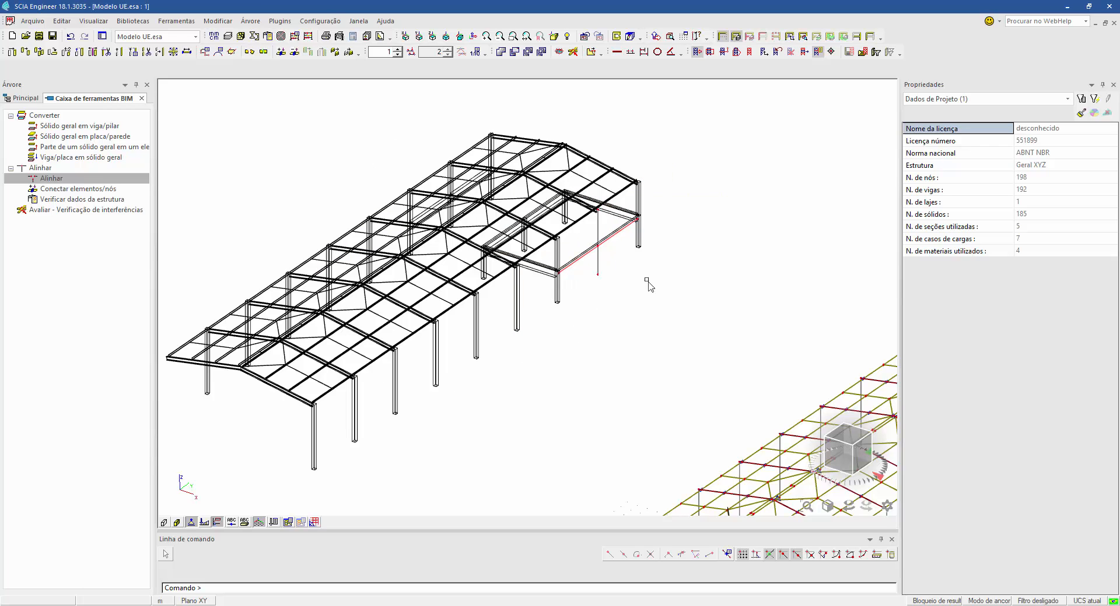
{"action": "middle_click_drag", "start_coordinate": [611, 325], "coordinate": [292, 144]}
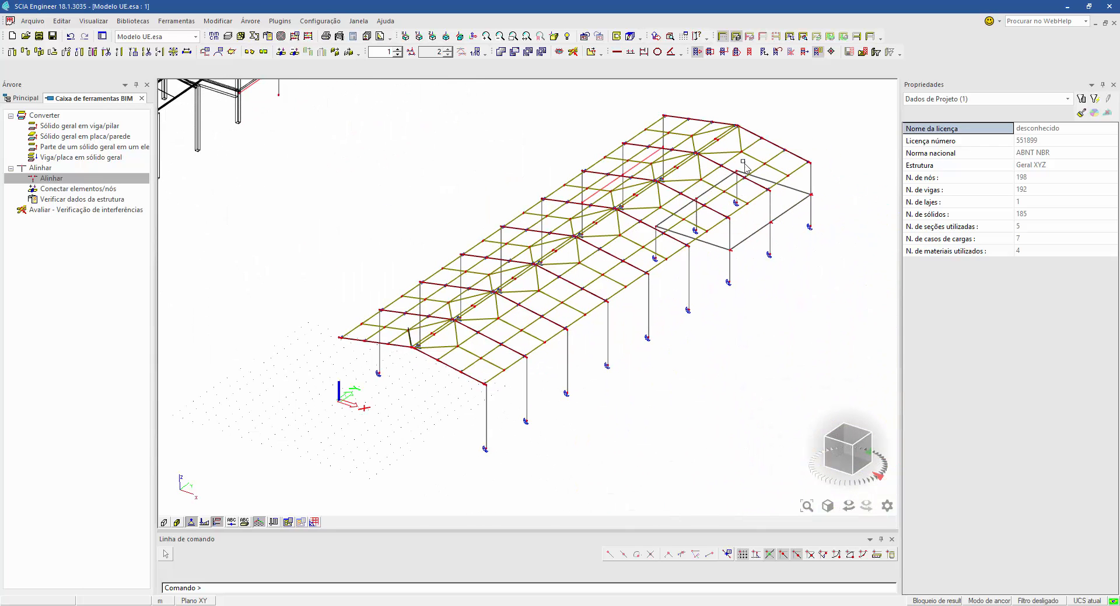
{"action": "middle_click_drag", "start_coordinate": [524, 233], "coordinate": [592, 302]}
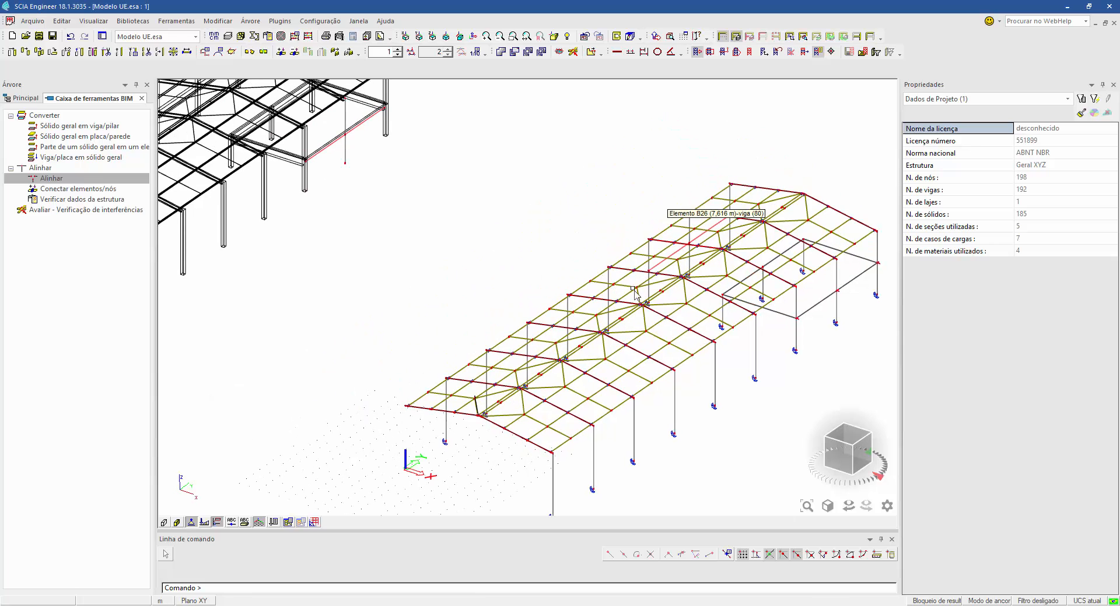
{"action": "scroll", "coordinate": [586, 350], "scroll_direction": "down", "scroll_amount": 3}
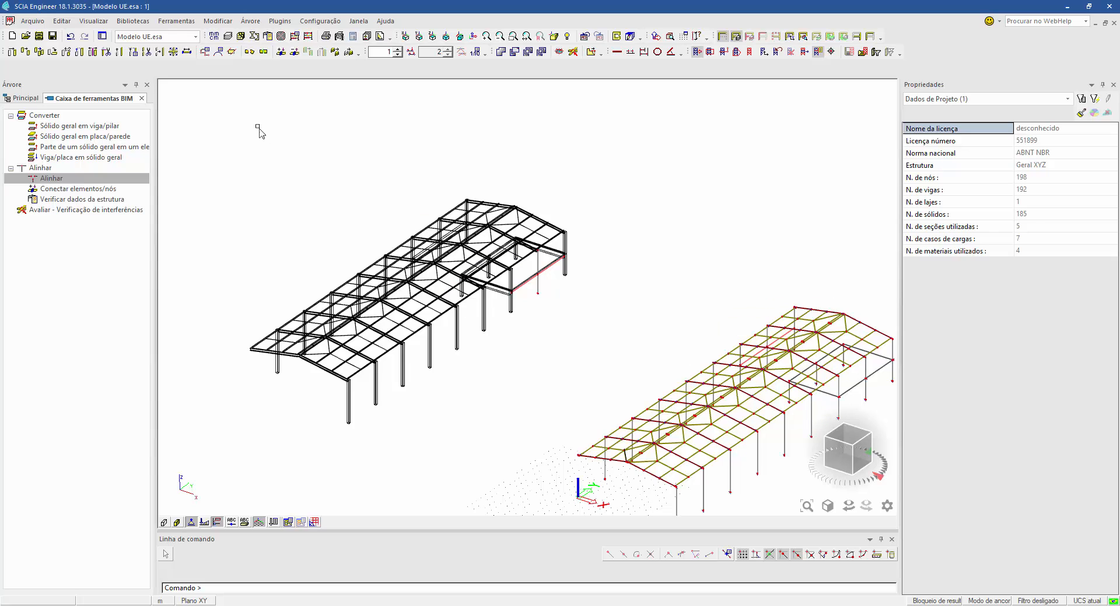
{"action": "left_click", "coordinate": [227, 37]}
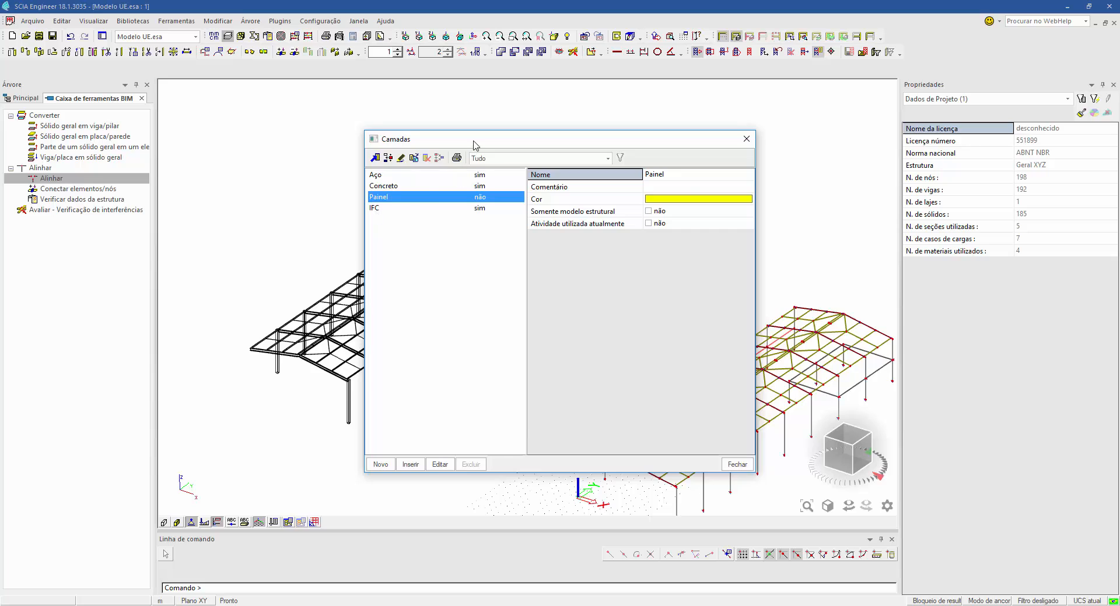
{"action": "left_click_drag", "start_coordinate": [473, 146], "coordinate": [670, 122]}
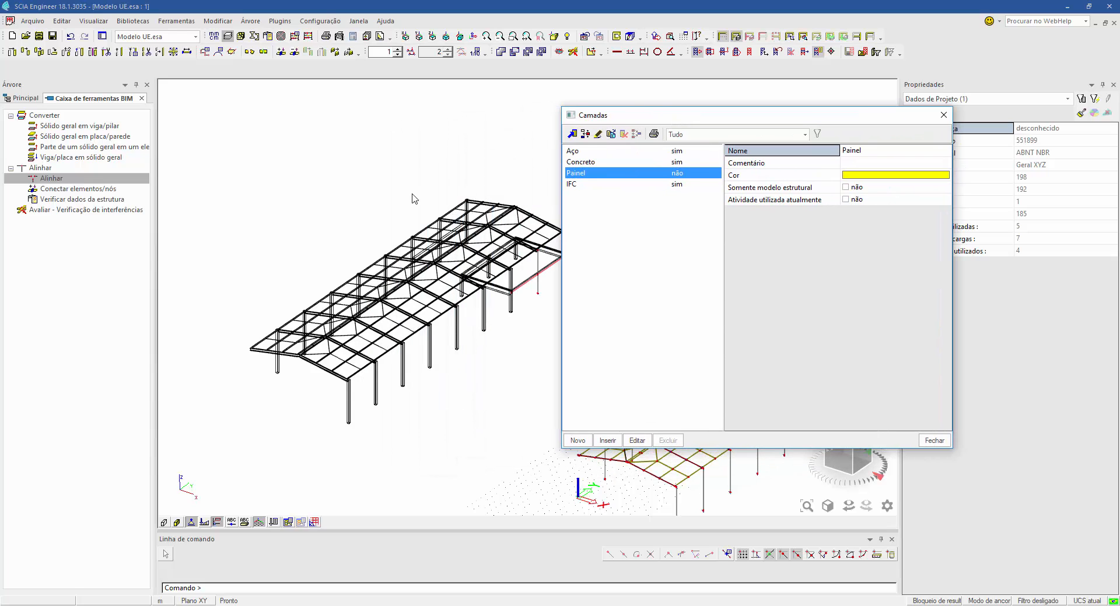
{"action": "left_click", "coordinate": [578, 185]}
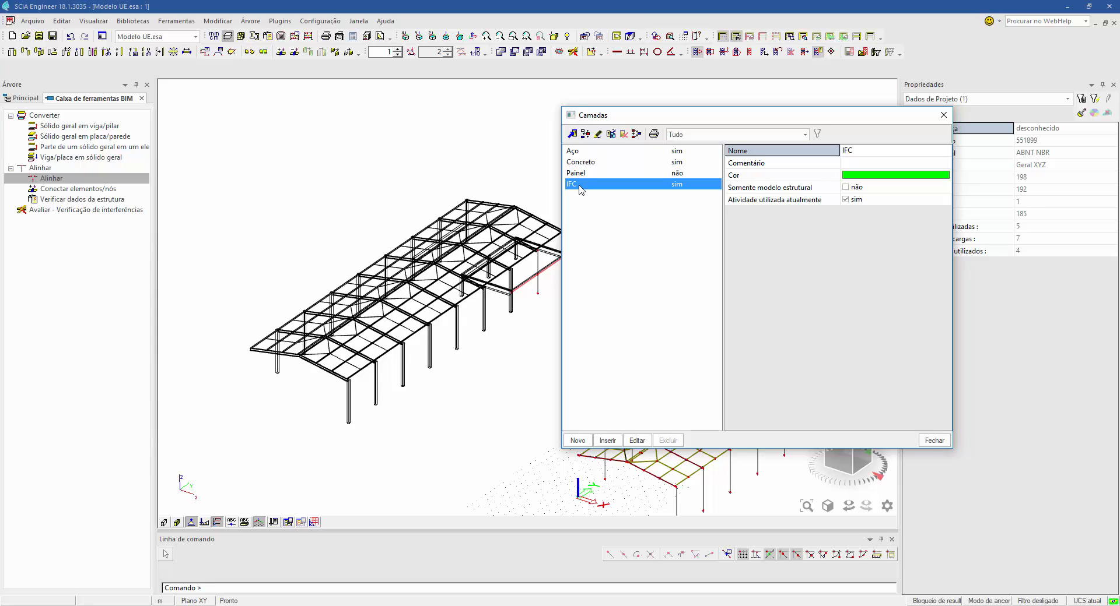
{"action": "left_click", "coordinate": [851, 200]}
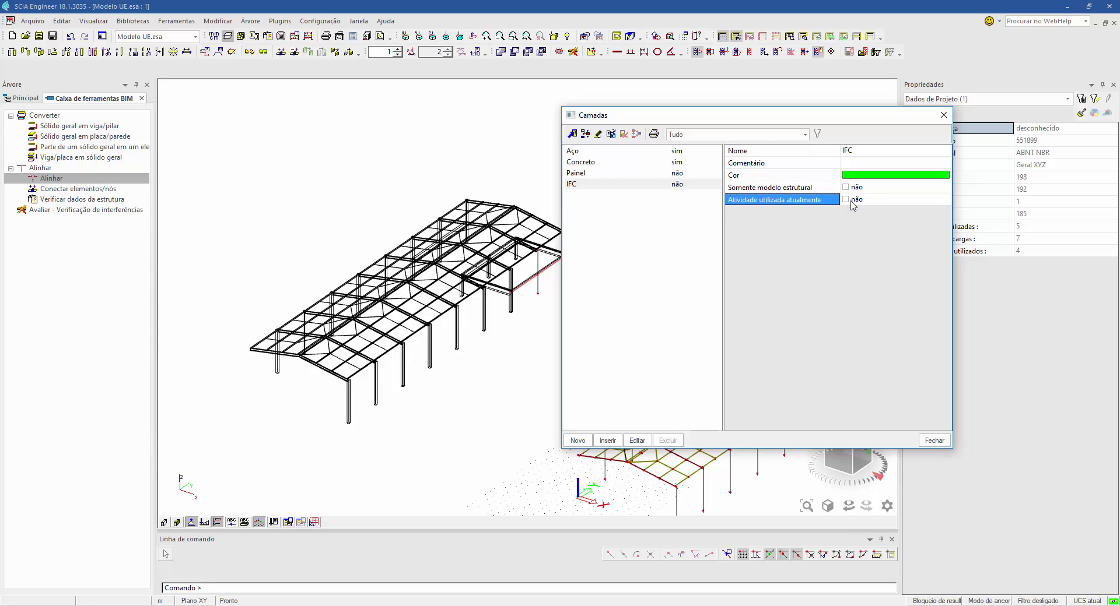
{"action": "left_click", "coordinate": [934, 440]}
Turn on rendered surfaces for the structural members and inspect the frame from the side with the missing corner column
{"action": "middle_click_drag", "start_coordinate": [756, 415], "coordinate": [493, 353]}
{"action": "right_click_drag", "start_coordinate": [484, 379], "coordinate": [512, 430], "text": "ctrl"}
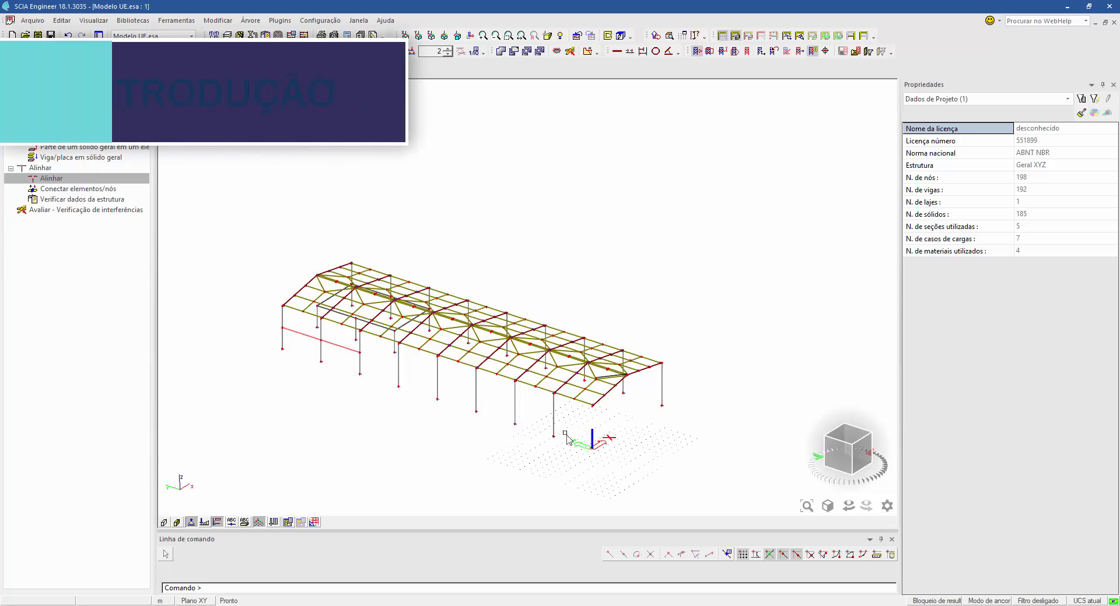
{"action": "left_click", "coordinate": [177, 523]}
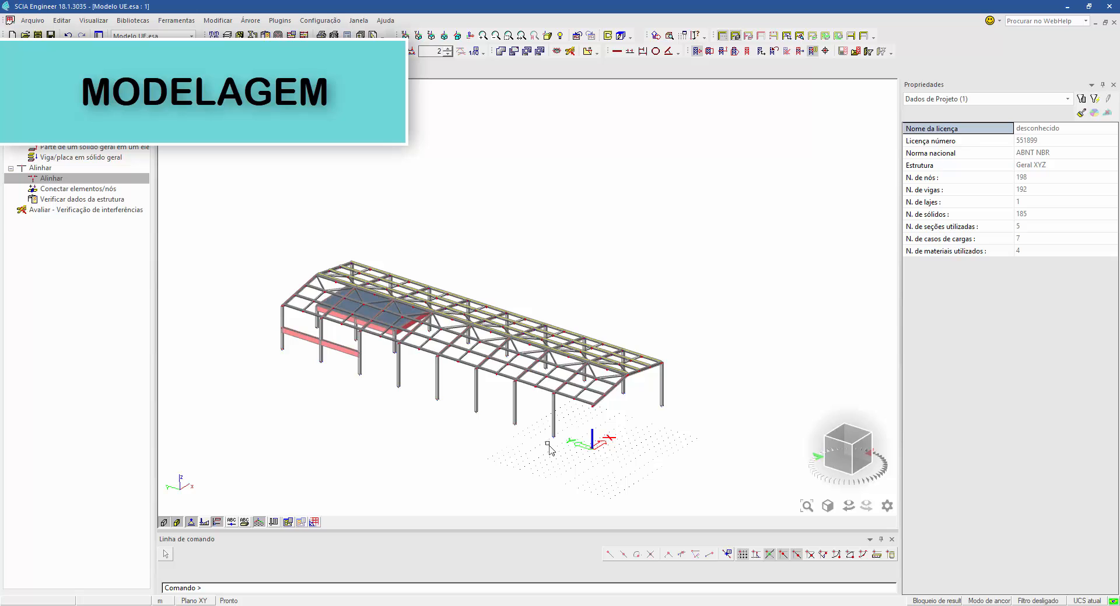
{"action": "scroll", "coordinate": [549, 447], "scroll_direction": "up", "scroll_amount": 5}
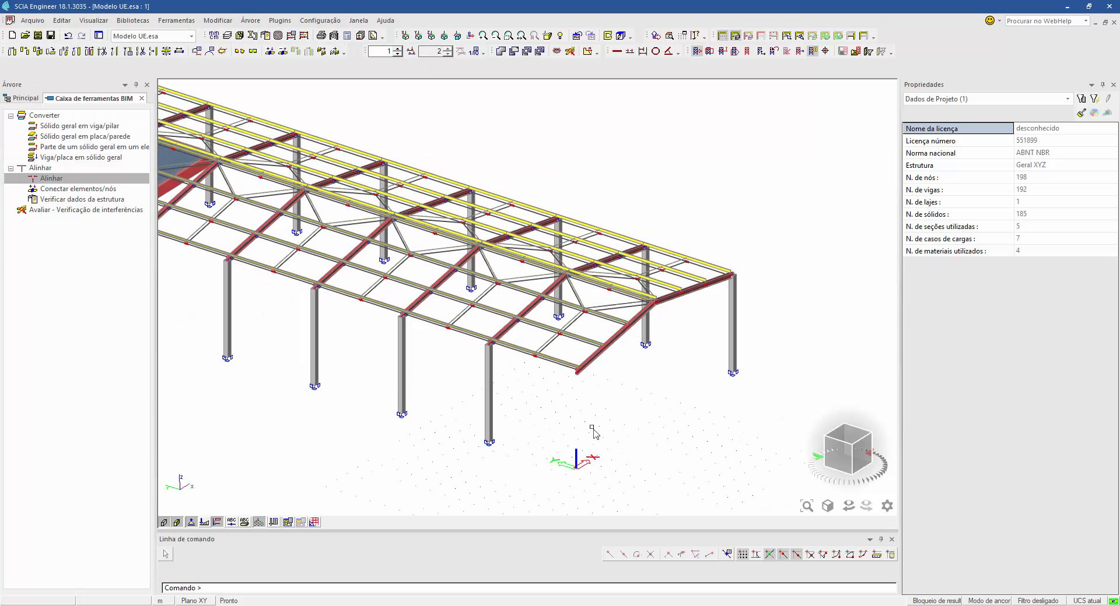
{"action": "middle_click_drag", "start_coordinate": [342, 429], "coordinate": [692, 452]}
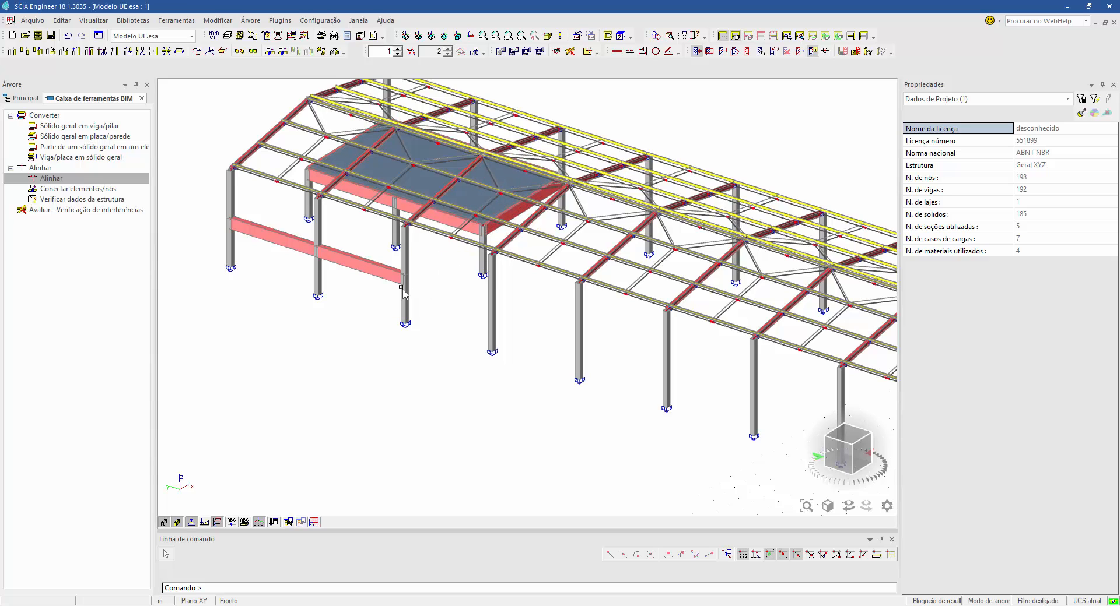
{"action": "middle_click_drag", "start_coordinate": [593, 420], "coordinate": [314, 363]}
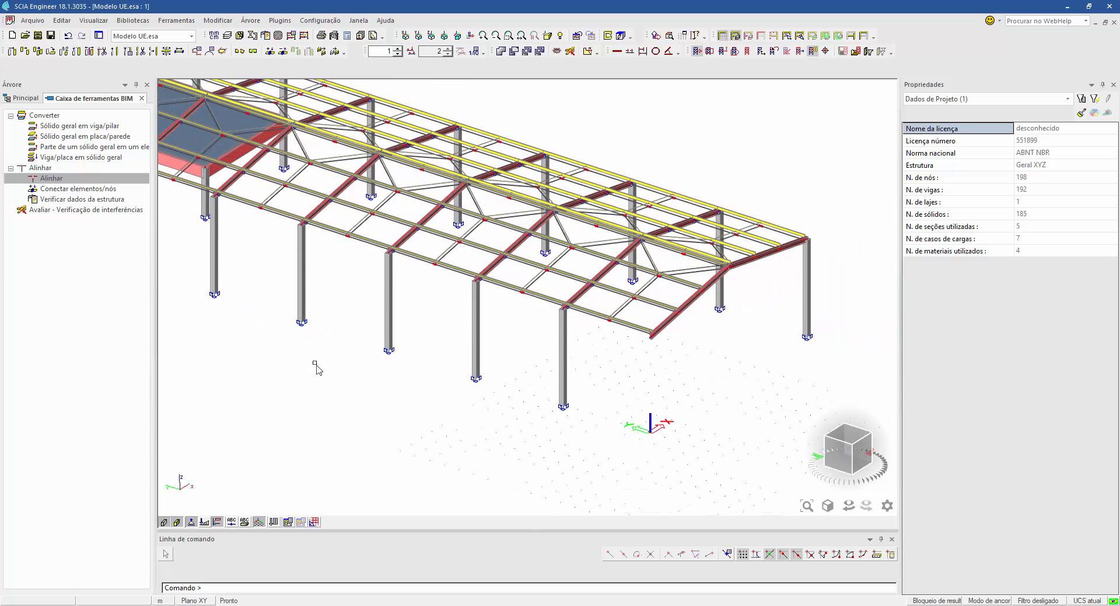
Start a new 1D column with a length of 6 m and the insertion point set to Topo
{"action": "left_click", "coordinate": [142, 99]}
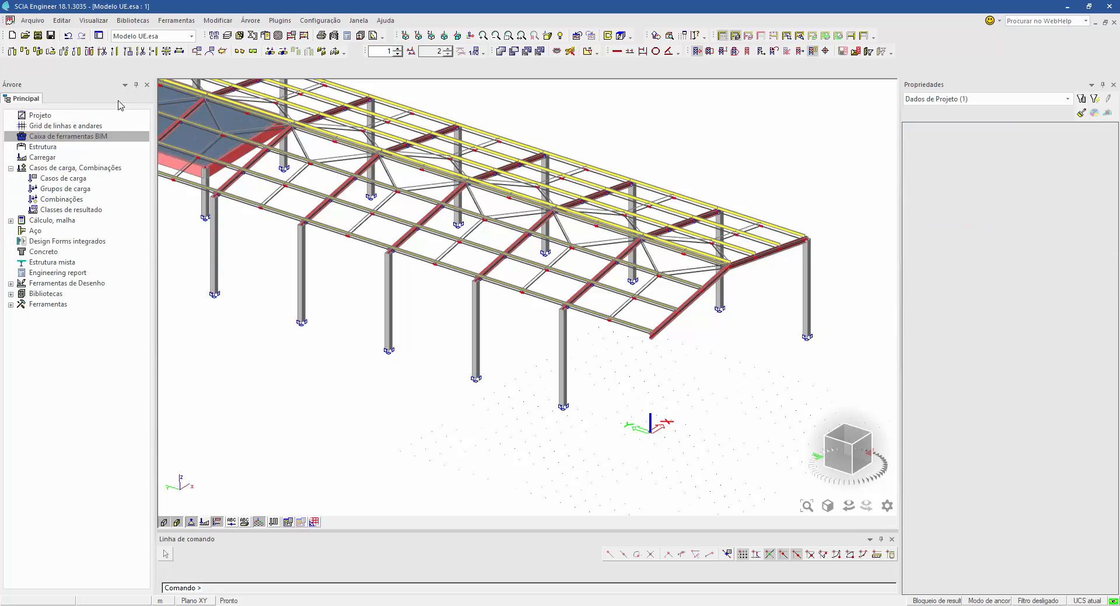
{"action": "left_click", "coordinate": [37, 148]}
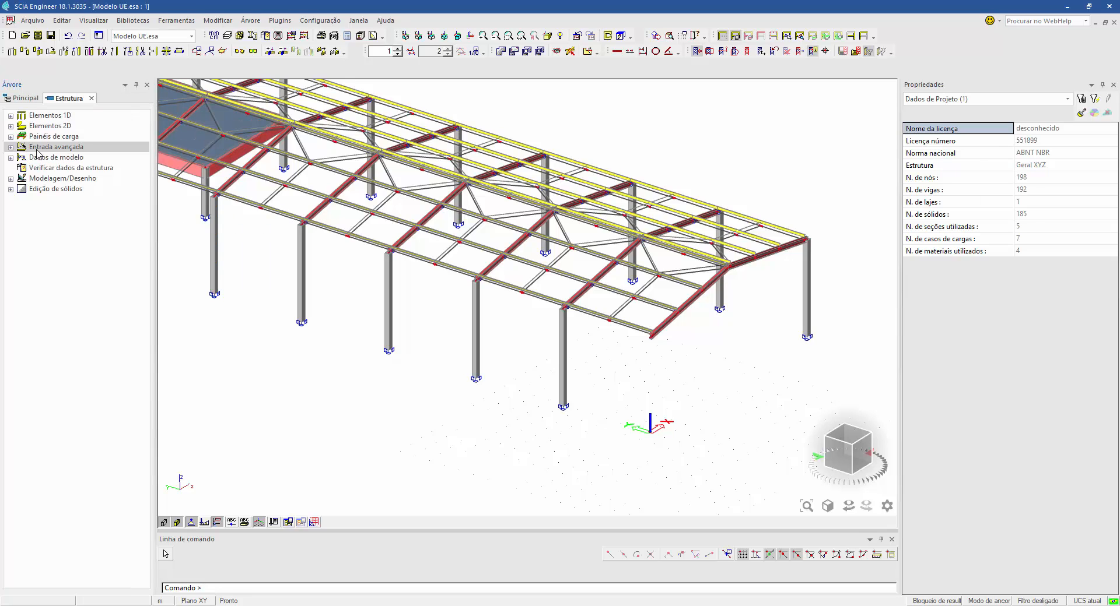
{"action": "left_click", "coordinate": [10, 115]}
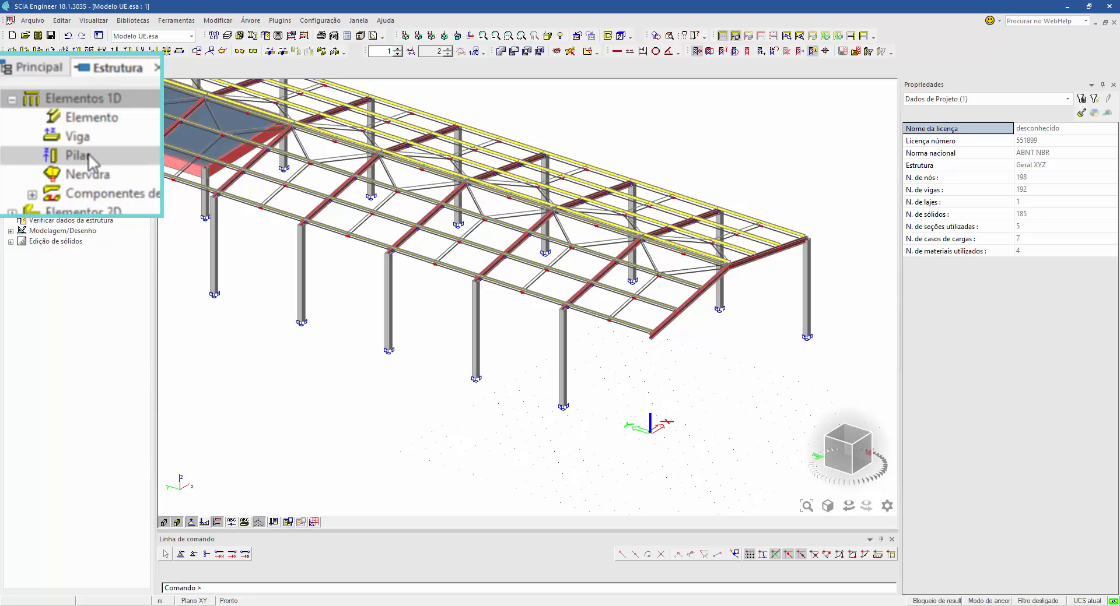
{"action": "left_click", "coordinate": [52, 147]}
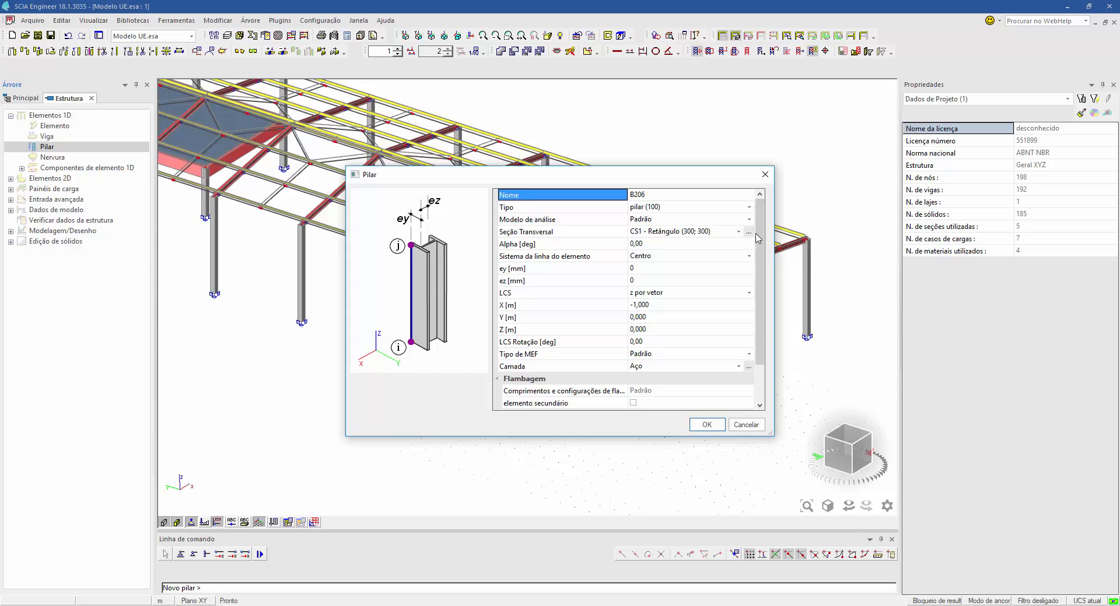
{"action": "scroll", "coordinate": [758, 239], "scroll_direction": "down", "scroll_amount": 2}
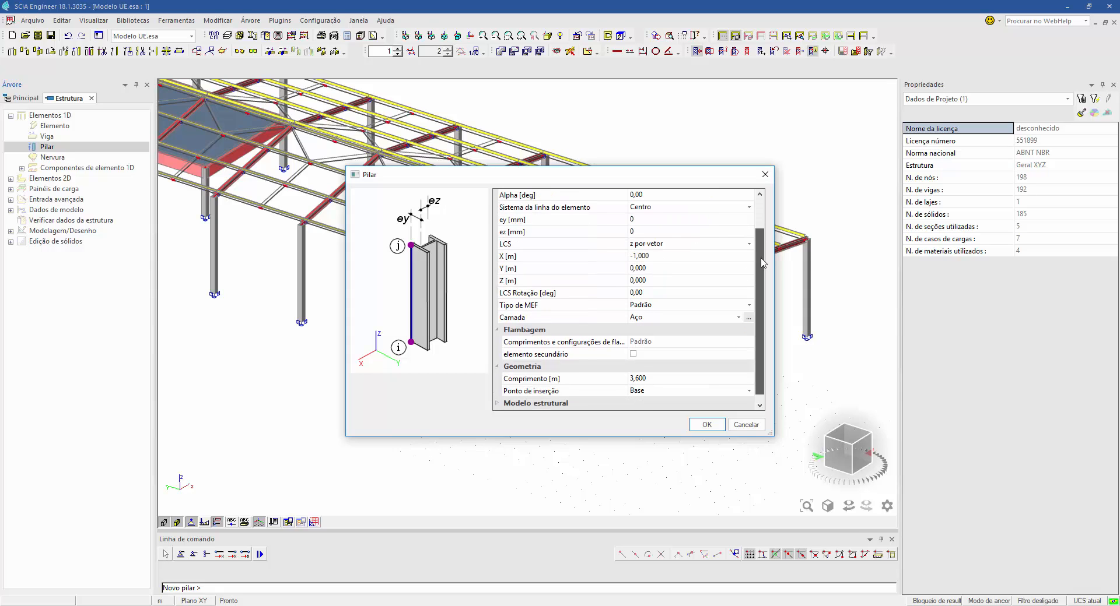
{"action": "left_click", "coordinate": [652, 378]}
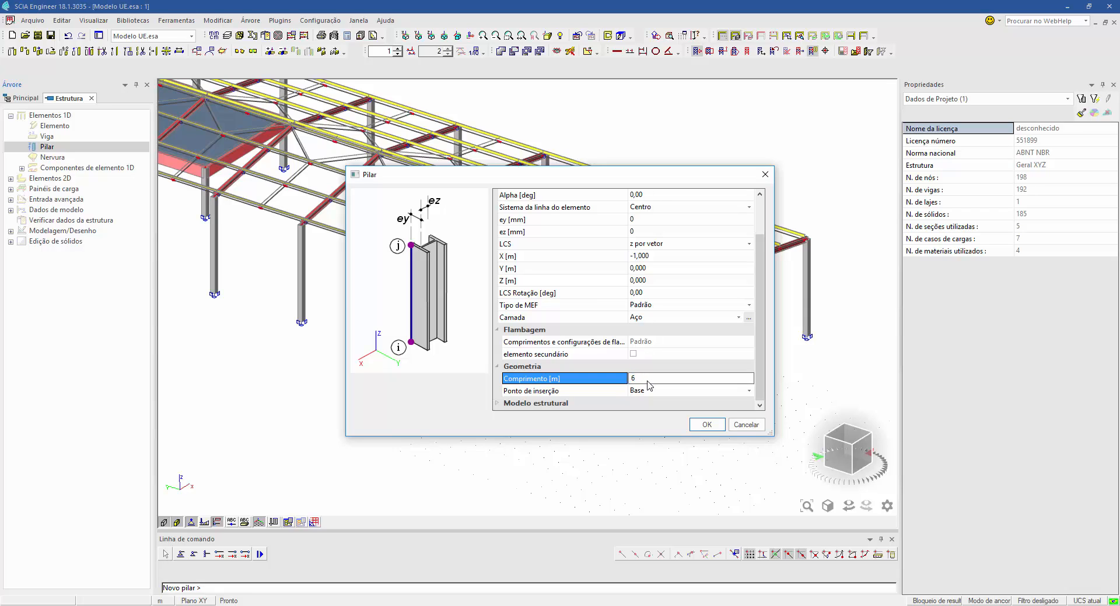
{"action": "key", "text": "Return"}
{"action": "left_click", "coordinate": [748, 393]}
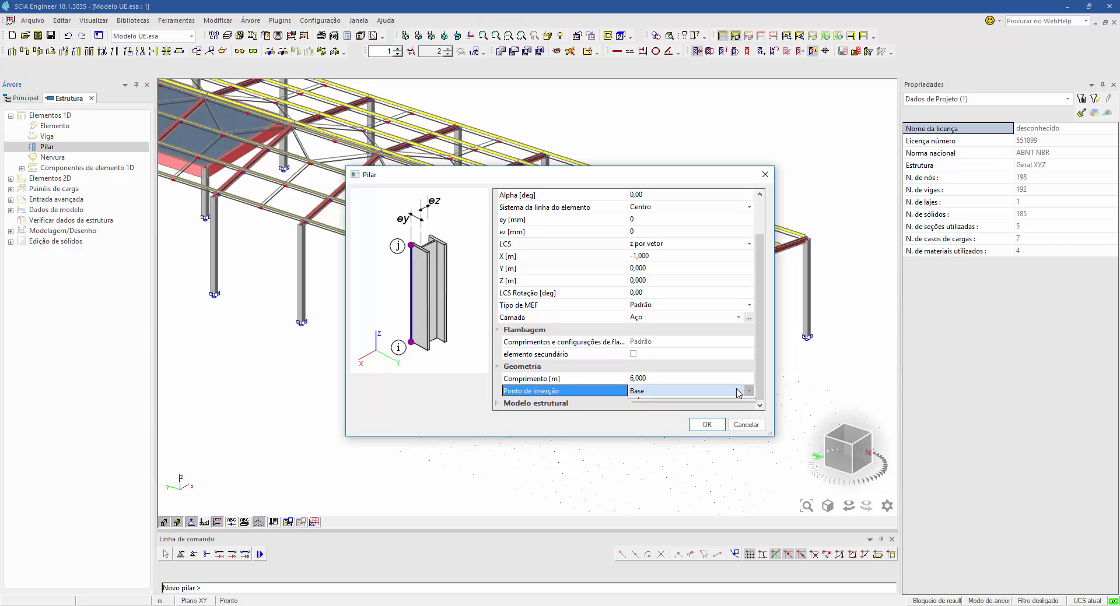
{"action": "left_click", "coordinate": [749, 390]}
{"action": "left_click", "coordinate": [642, 408]}
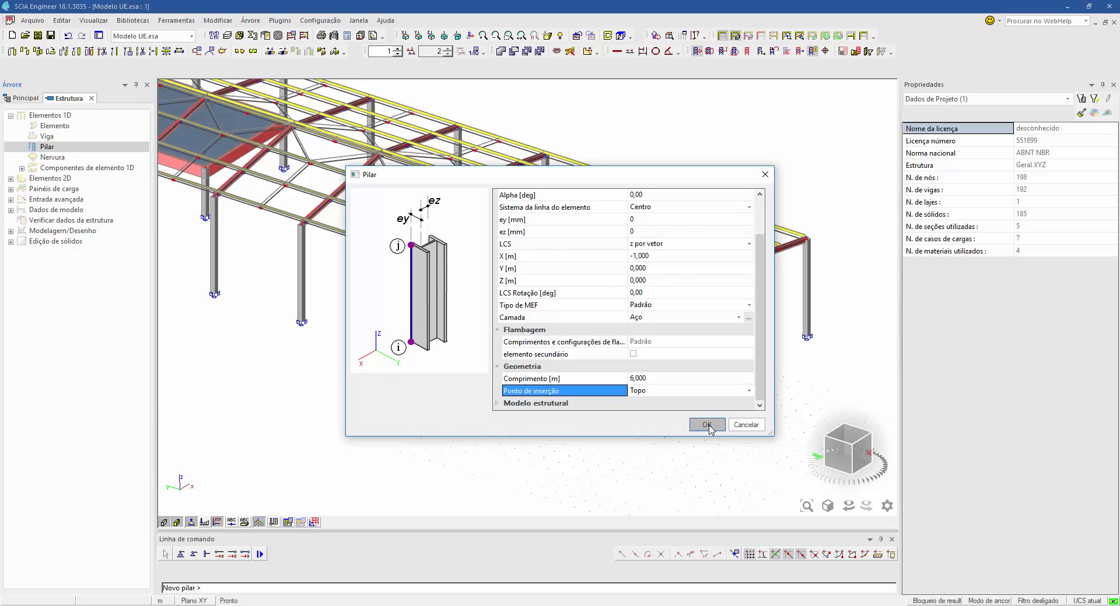
{"action": "left_click", "coordinate": [719, 429]}
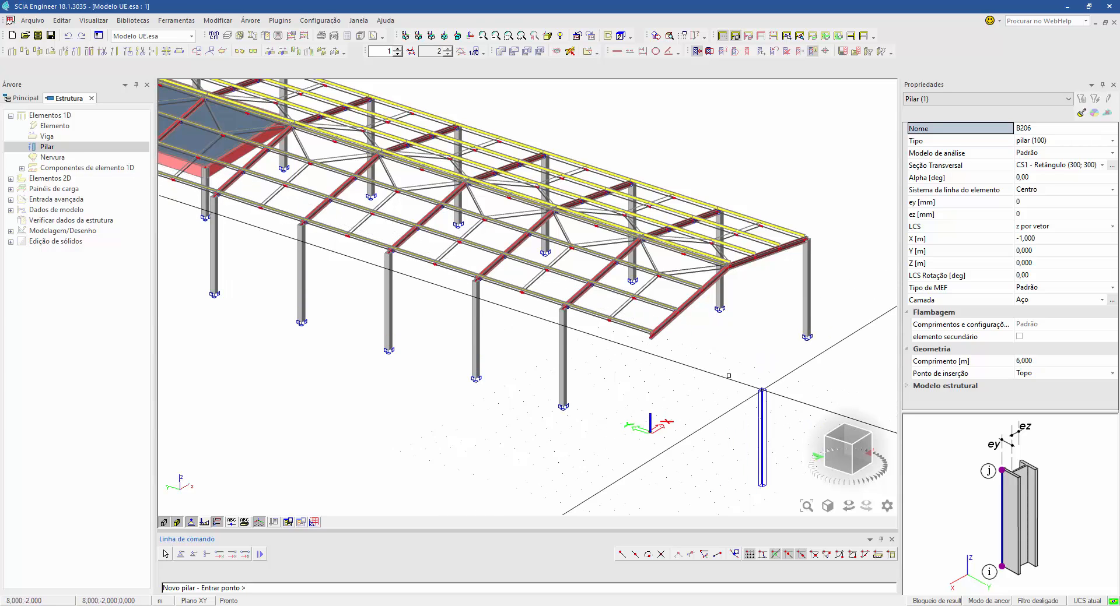
Place the column at the unsupported end node of the outermost roof beam and finish column input
{"action": "scroll", "coordinate": [672, 347], "scroll_direction": "up", "scroll_amount": 3}
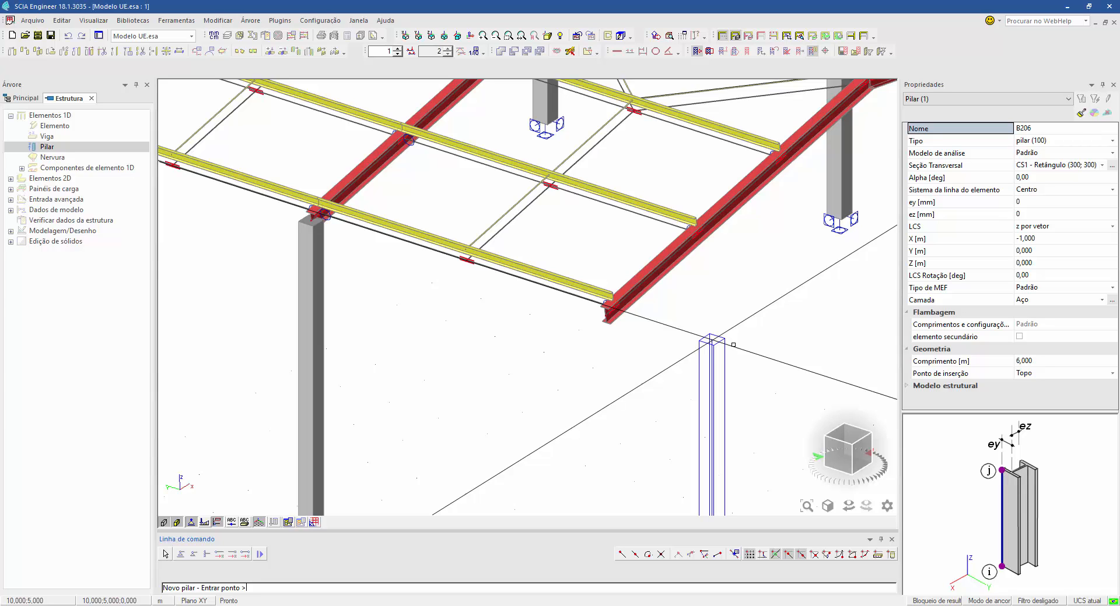
{"action": "scroll", "coordinate": [620, 344], "scroll_direction": "up", "scroll_amount": 3}
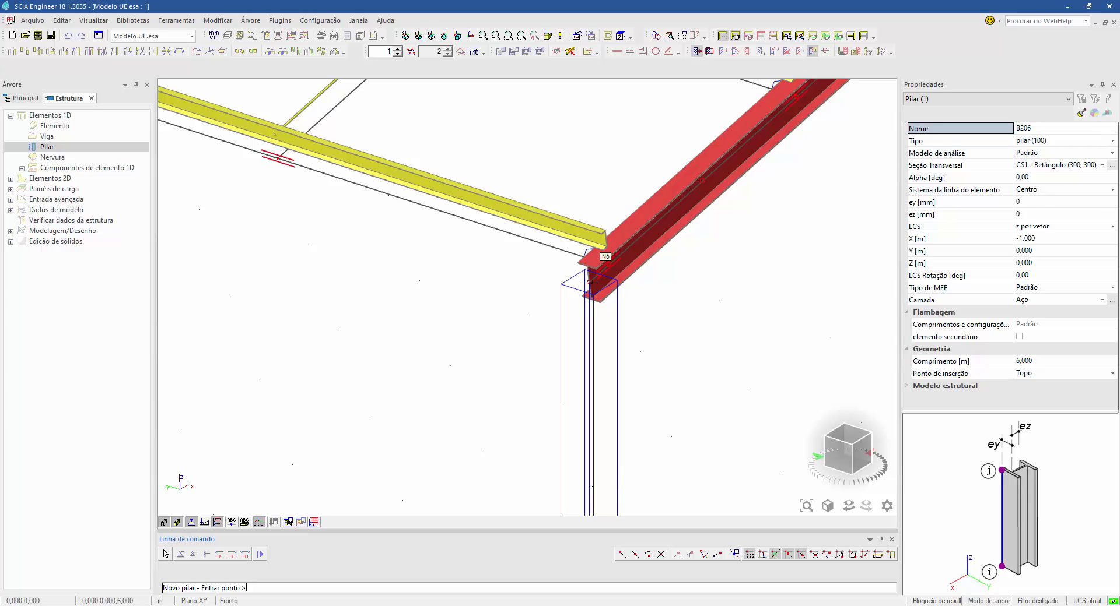
{"action": "left_click", "coordinate": [590, 282]}
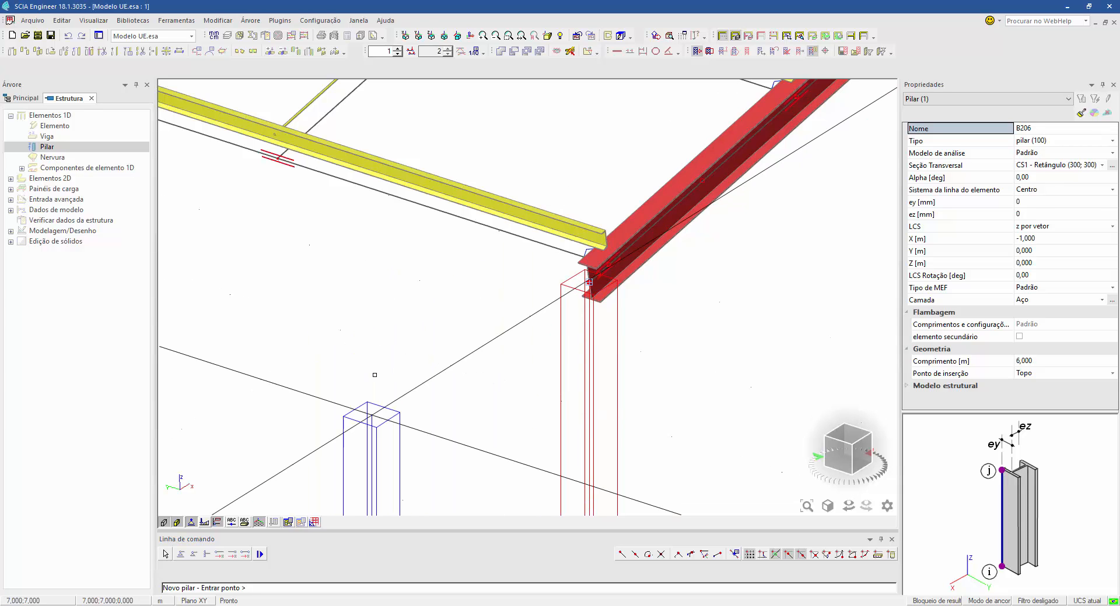
{"action": "key", "text": "Escape"}
{"action": "key", "text": "Escape"}
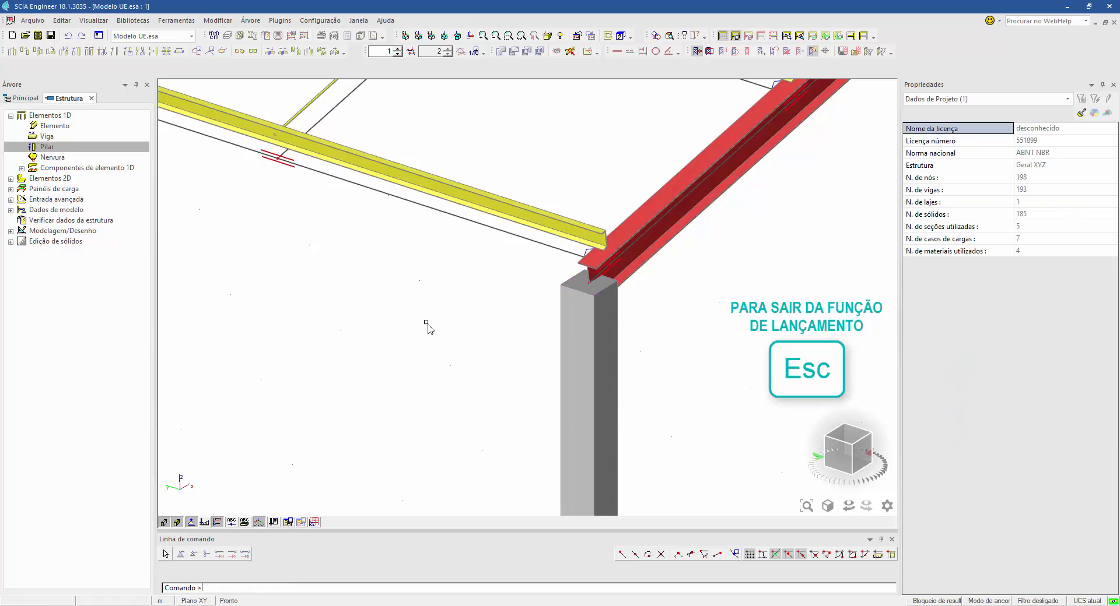
Add a fixed nodal support at the base of the new corner column
{"action": "scroll", "coordinate": [462, 350], "scroll_direction": "down", "scroll_amount": 6}
{"action": "middle_click_drag", "start_coordinate": [507, 445], "coordinate": [453, 418]}
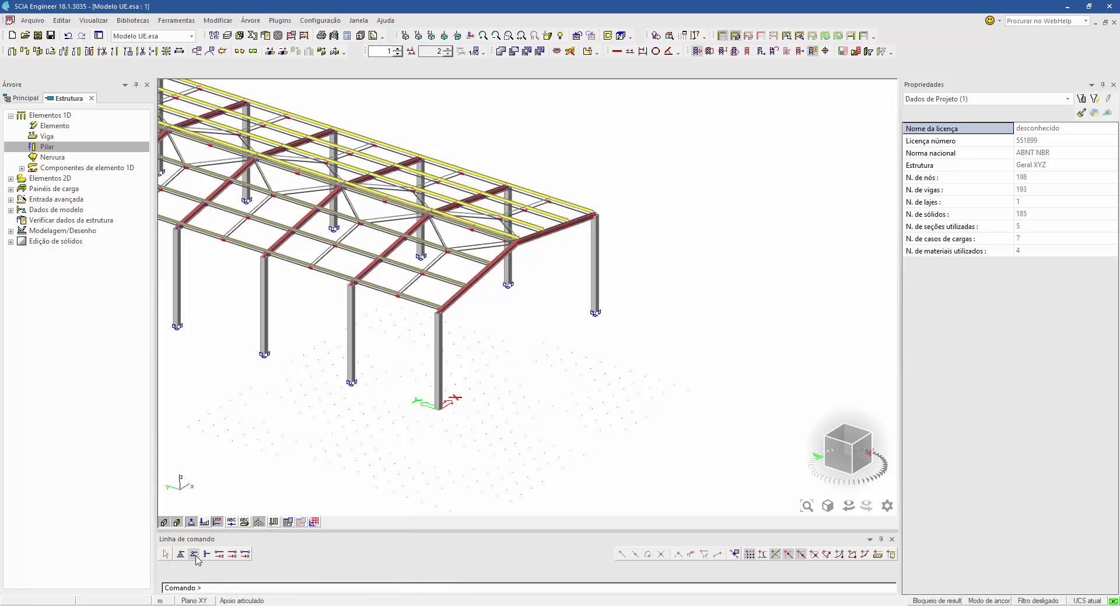
{"action": "double_click", "coordinate": [36, 210]}
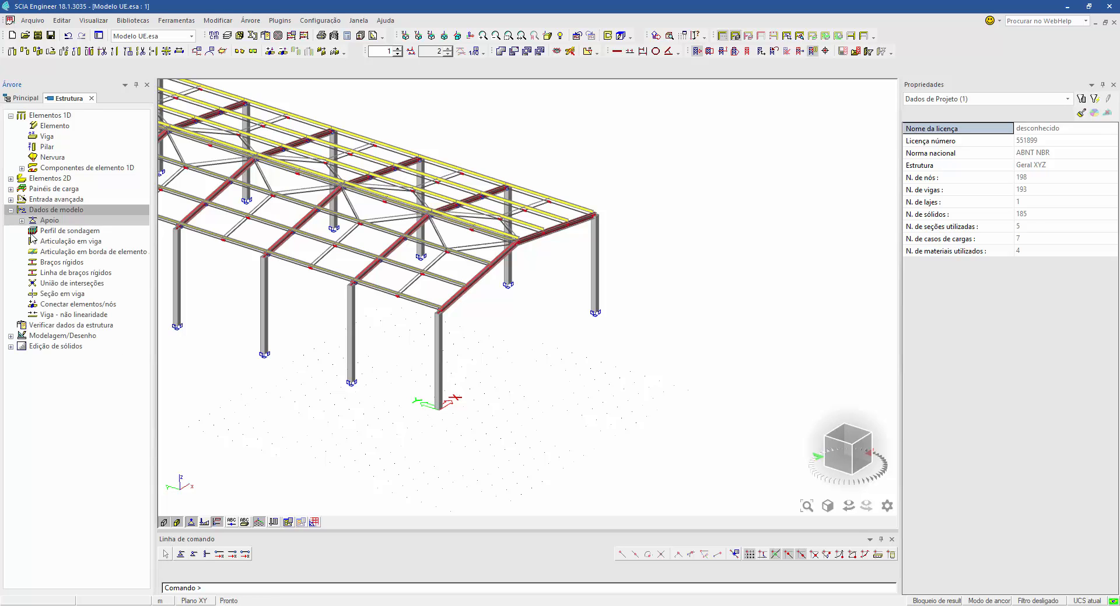
{"action": "double_click", "coordinate": [32, 221]}
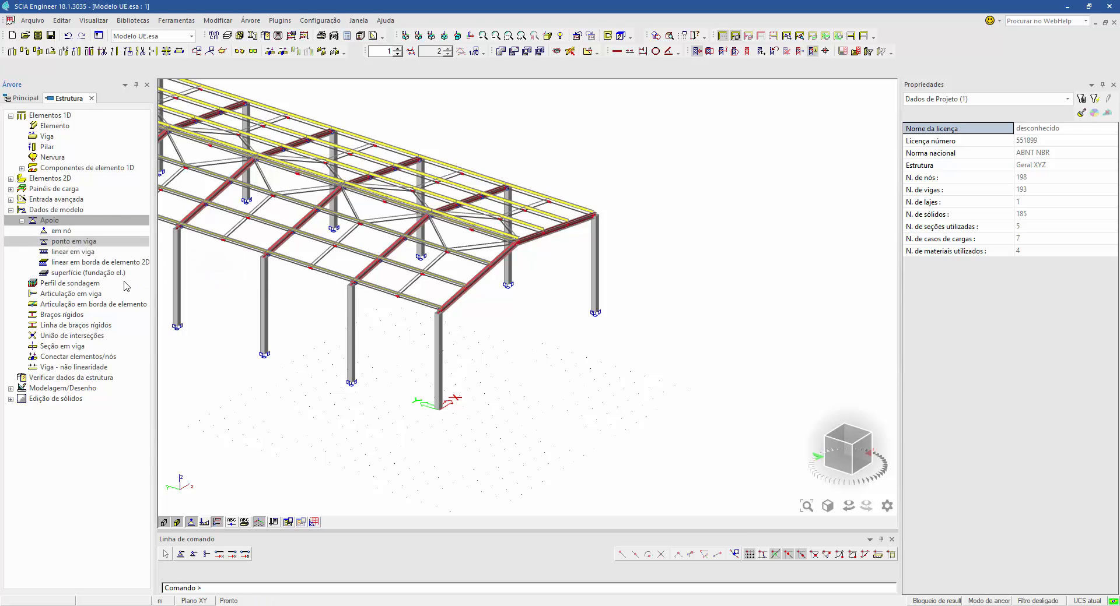
{"action": "left_click", "coordinate": [206, 555]}
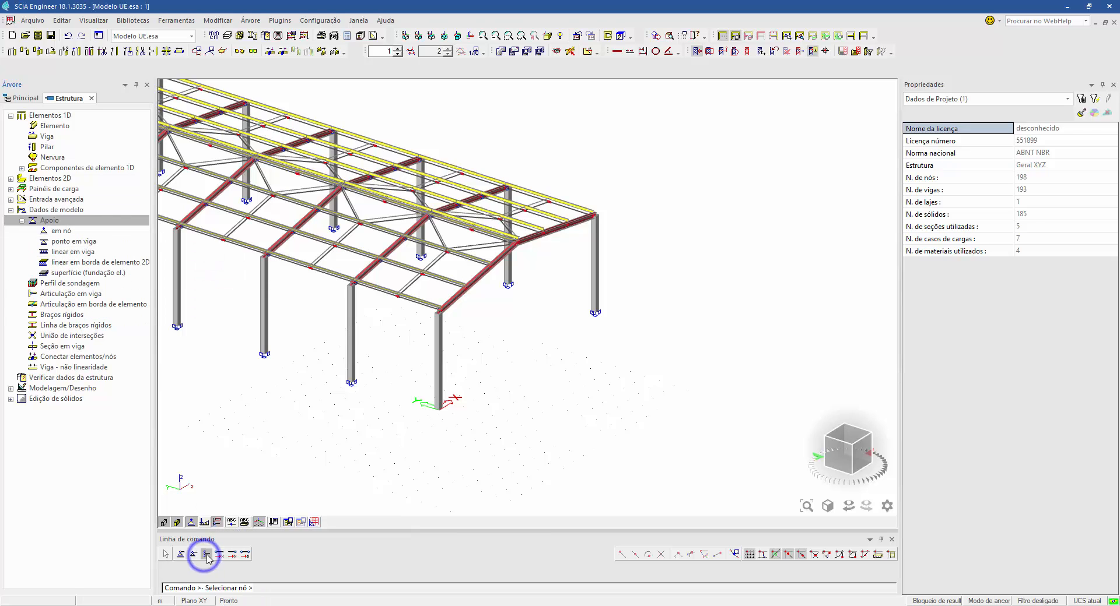
{"action": "left_click_drag", "start_coordinate": [409, 390], "coordinate": [507, 463]}
{"action": "key", "text": "Escape"}
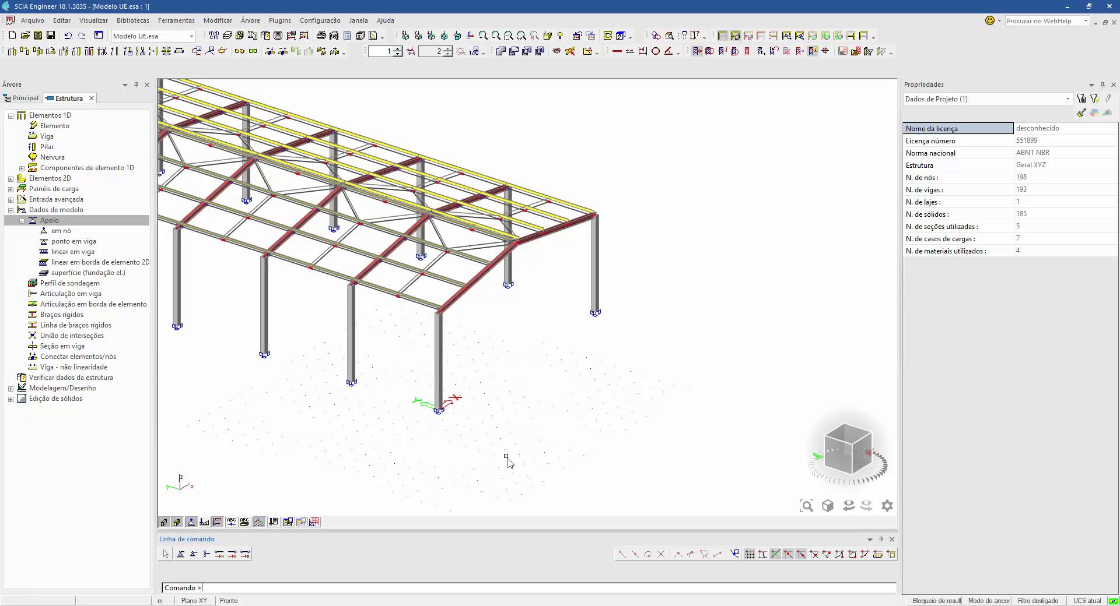
Check the restraint properties of the new column's base support and clear the selection
{"action": "left_click_drag", "start_coordinate": [509, 458], "coordinate": [406, 384]}
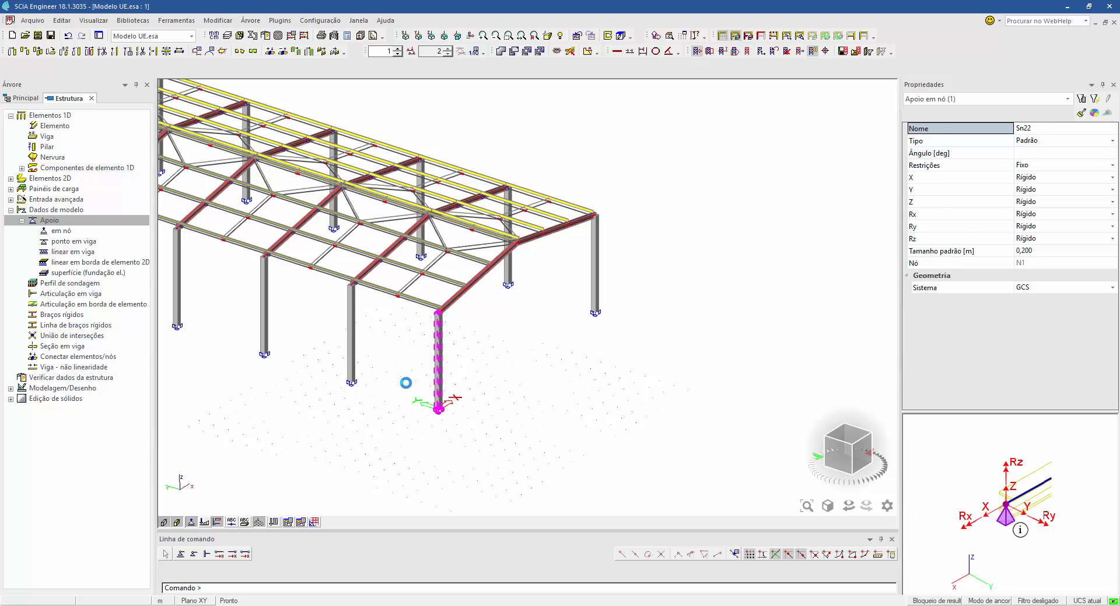
{"action": "key", "text": "Escape"}
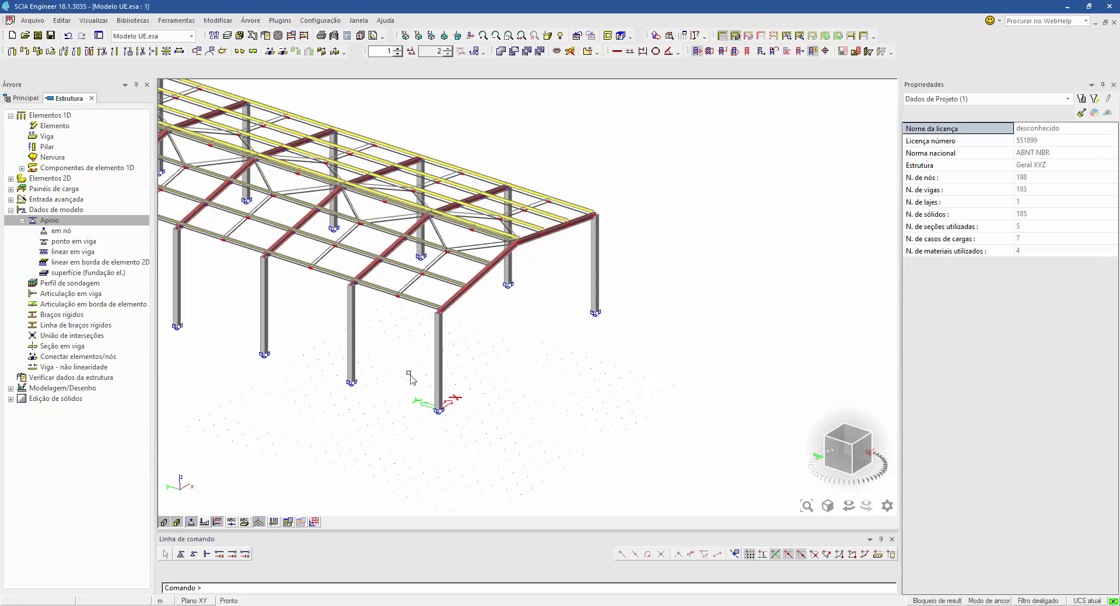
{"action": "middle_click_drag", "start_coordinate": [408, 394], "coordinate": [514, 429]}
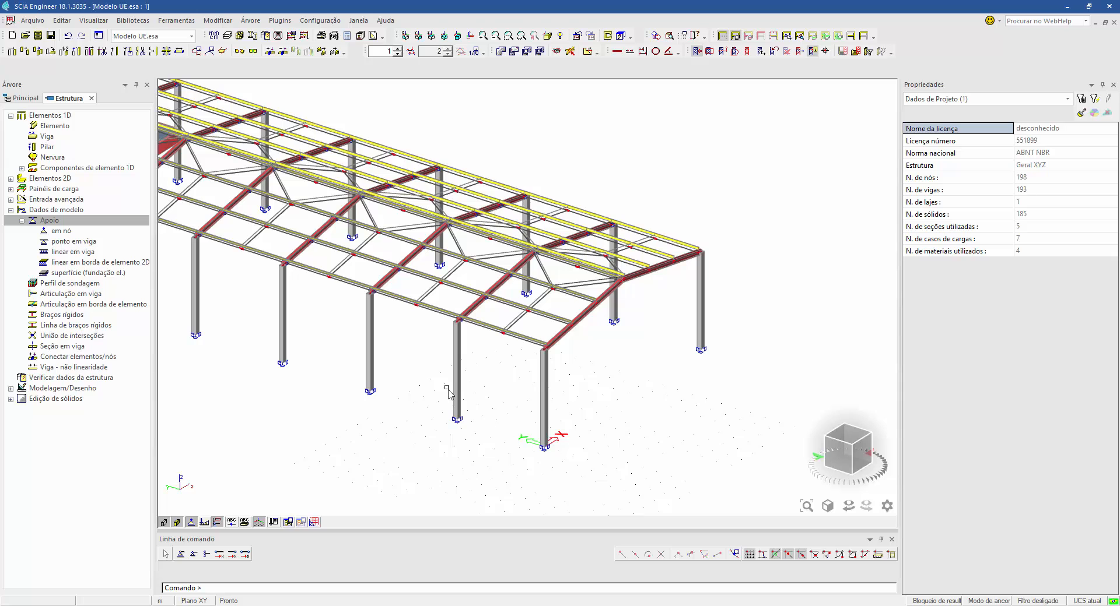
Deactivate the Aço layer so that only the concrete part of the structure is displayed
{"action": "scroll", "coordinate": [409, 392], "scroll_direction": "down", "scroll_amount": 5}
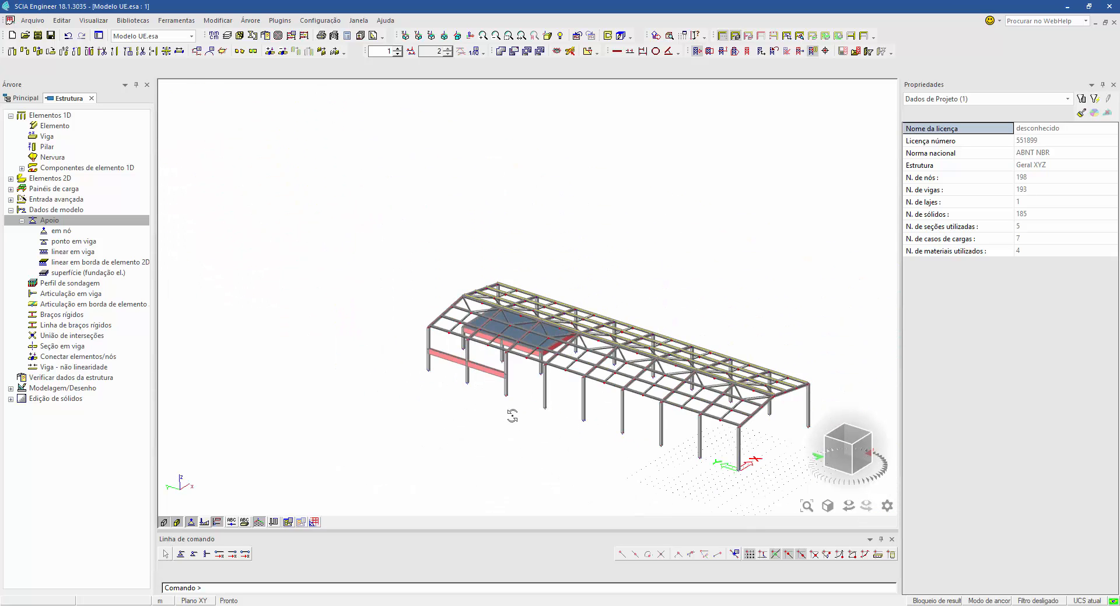
{"action": "right_click_drag", "start_coordinate": [512, 417], "coordinate": [607, 422], "text": "ctrl"}
{"action": "scroll", "coordinate": [615, 484], "scroll_direction": "up", "scroll_amount": 3}
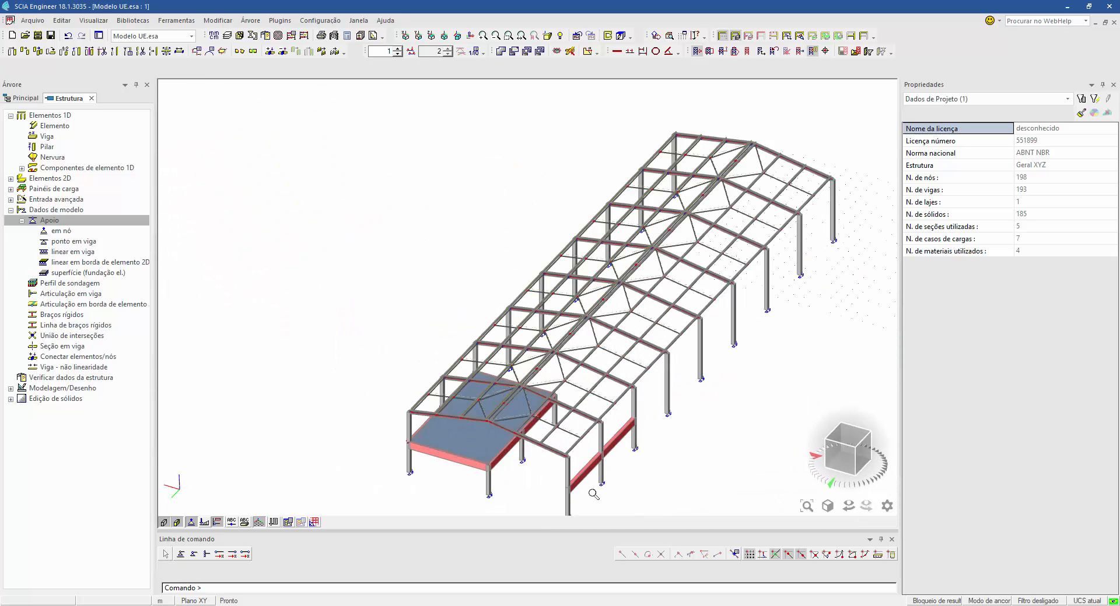
{"action": "middle_click_drag", "start_coordinate": [592, 495], "coordinate": [547, 397]}
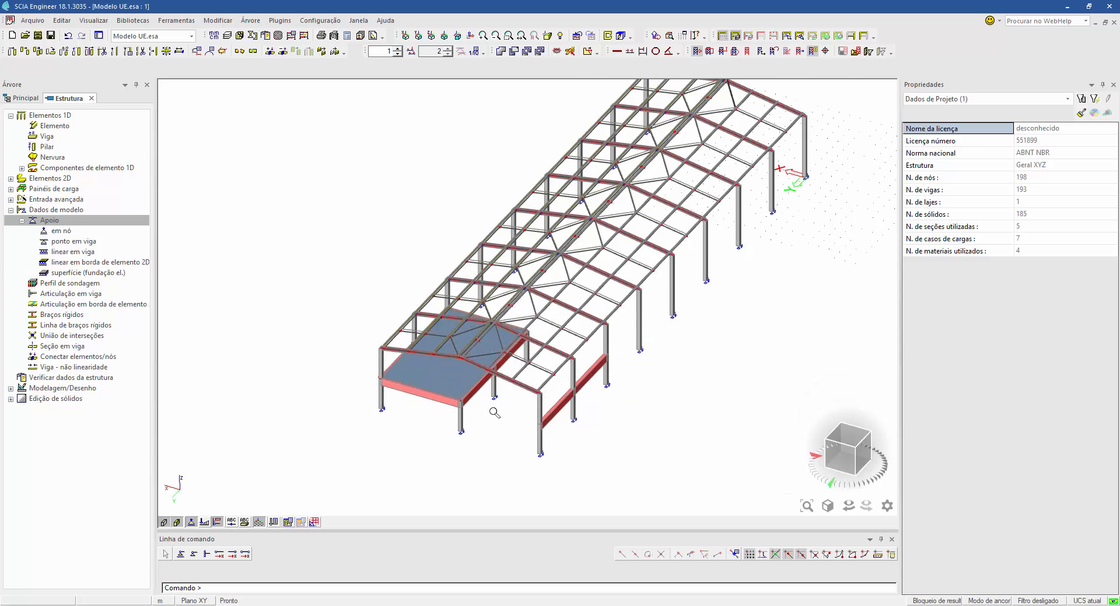
{"action": "scroll", "coordinate": [495, 413], "scroll_direction": "up", "scroll_amount": 2}
{"action": "right_click_drag", "start_coordinate": [498, 439], "coordinate": [556, 376], "text": "ctrl"}
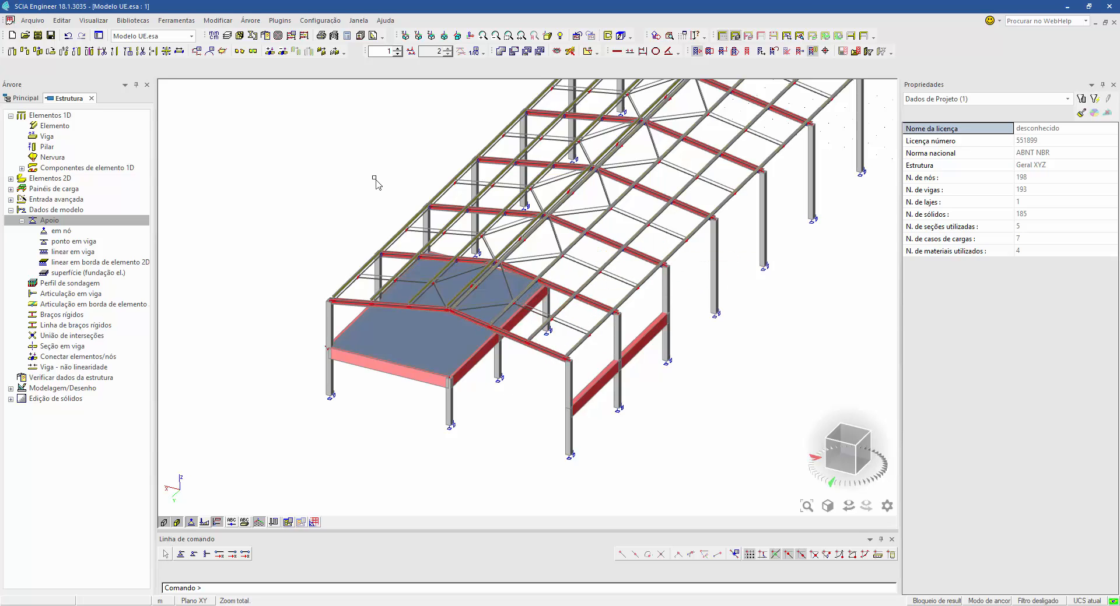
{"action": "left_click", "coordinate": [226, 36]}
{"action": "left_click", "coordinate": [417, 175]}
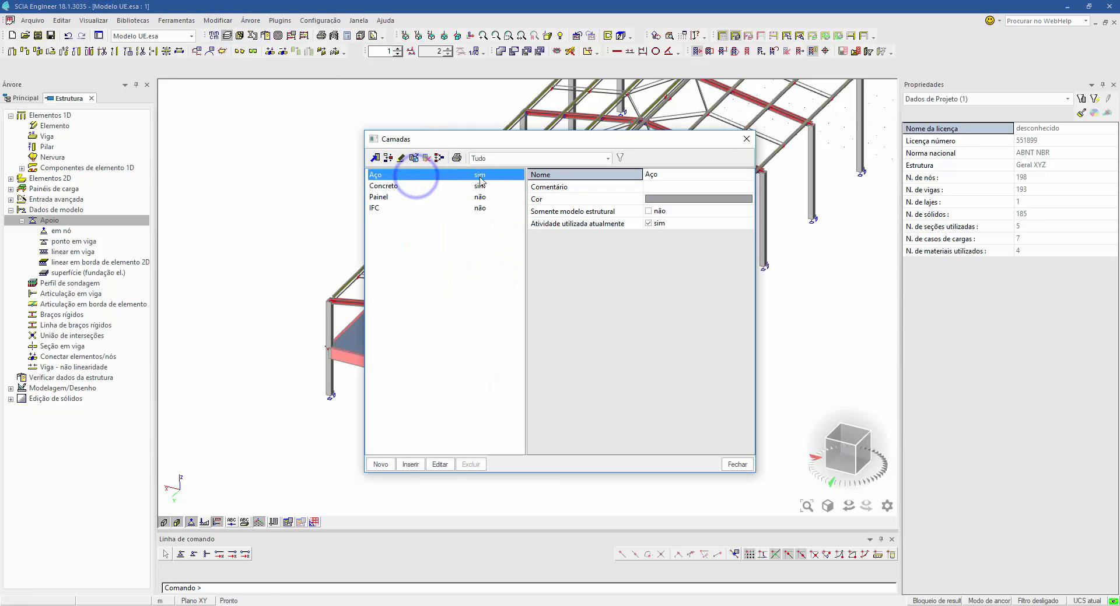
{"action": "left_click", "coordinate": [660, 225]}
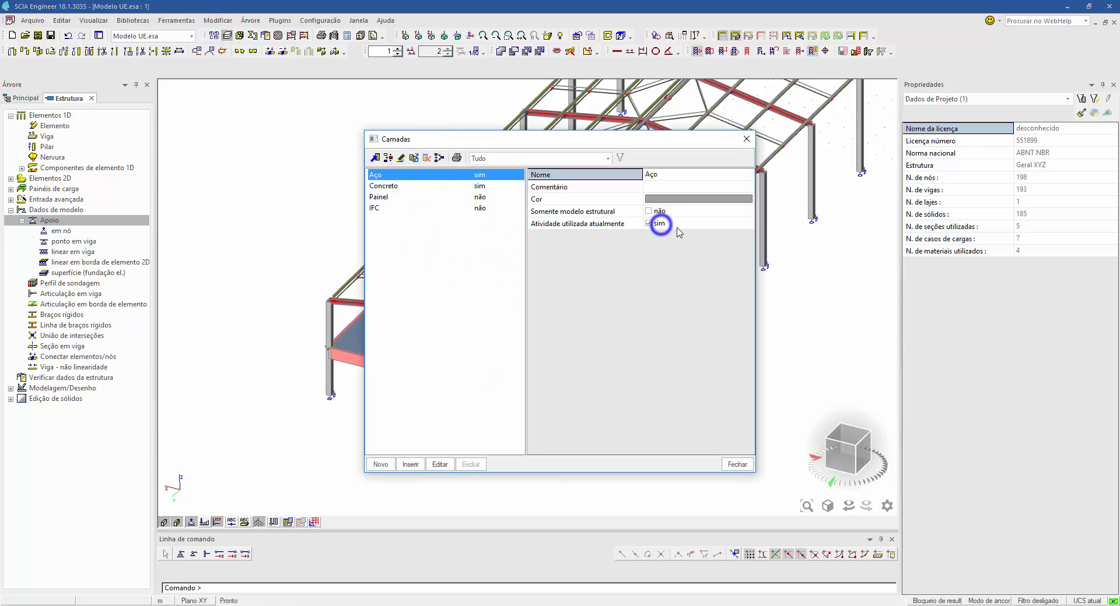
{"action": "left_click", "coordinate": [737, 464]}
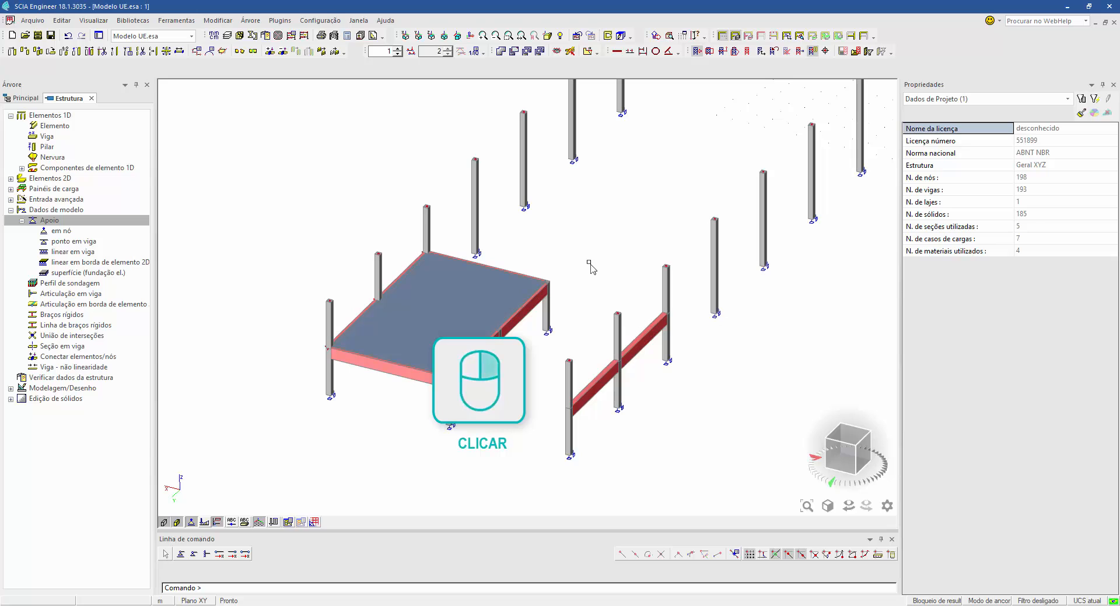
Set the model type to "modelo de análise" in the view parameters for all entities
{"action": "right_click", "coordinate": [589, 263]}
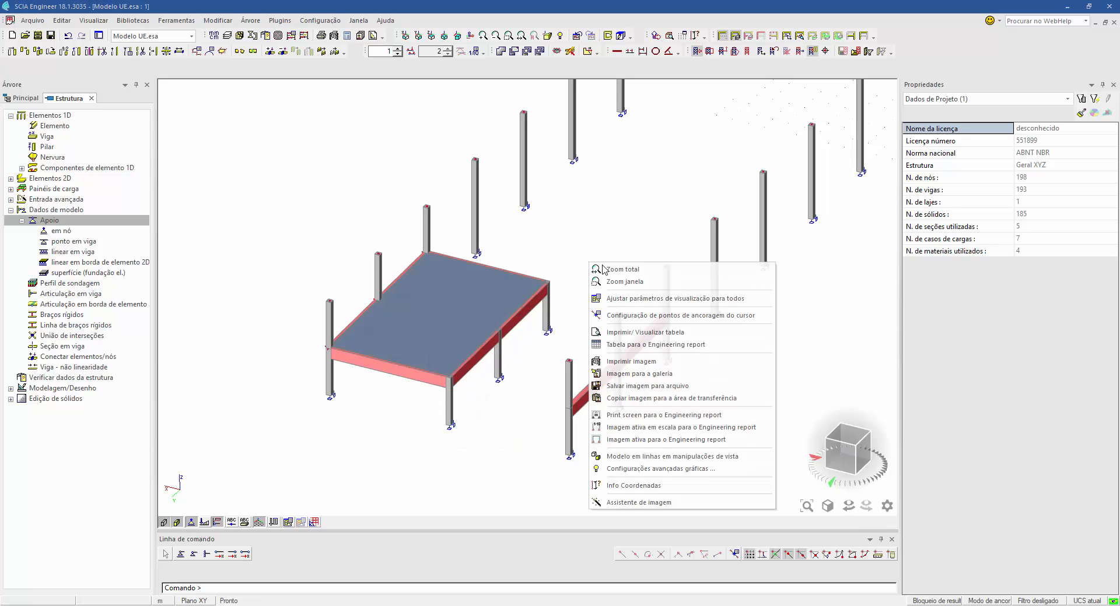
{"action": "left_click", "coordinate": [623, 298]}
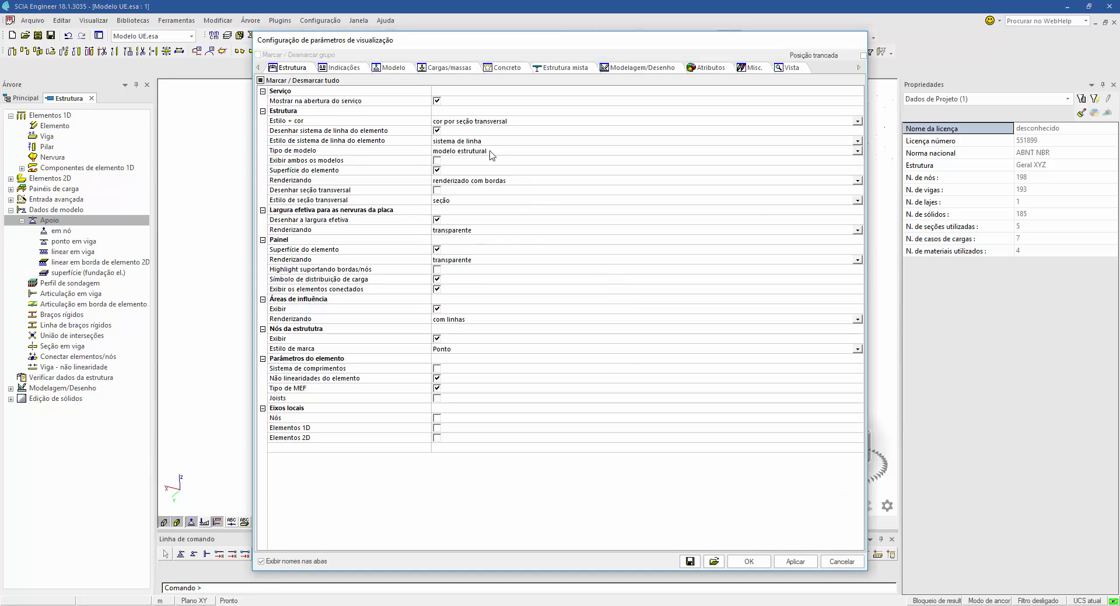
{"action": "left_click", "coordinate": [283, 66]}
{"action": "left_click", "coordinate": [497, 150]}
{"action": "left_click", "coordinate": [496, 151]}
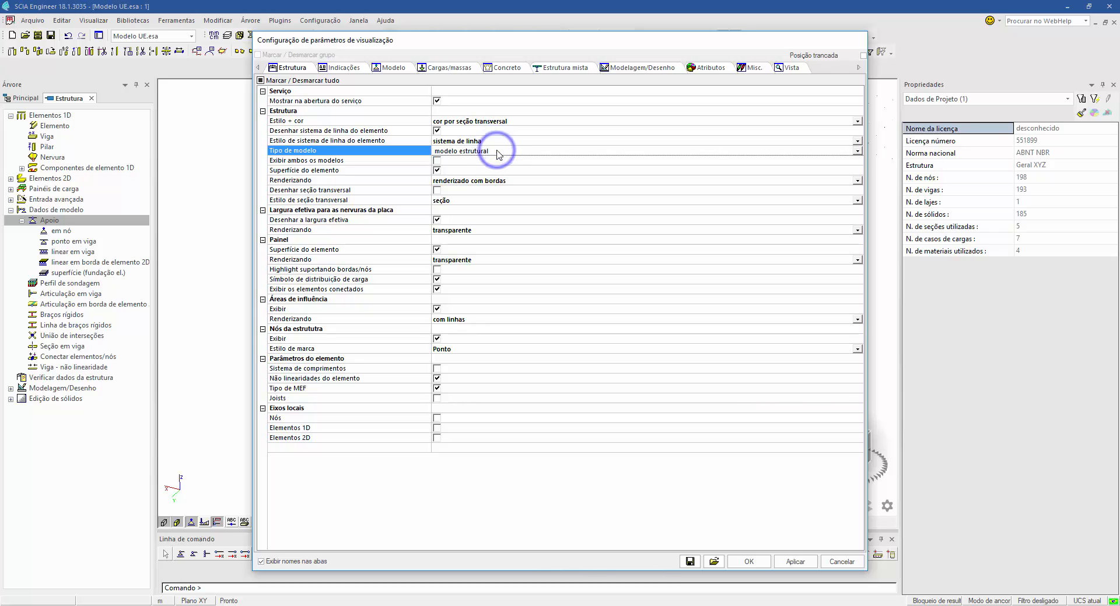
{"action": "left_click", "coordinate": [477, 160]}
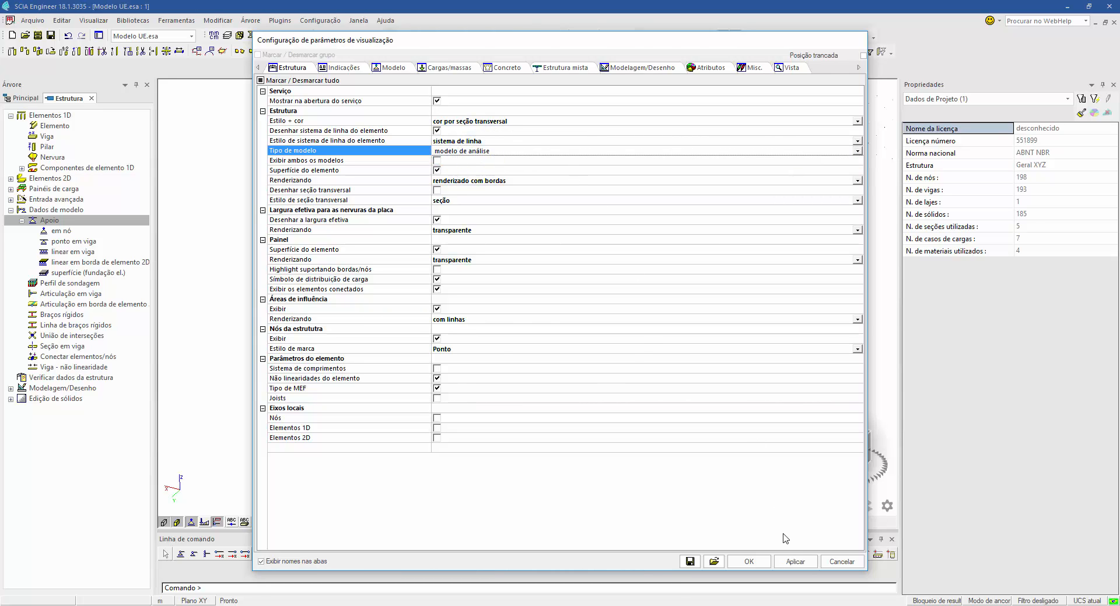
{"action": "left_click", "coordinate": [750, 562]}
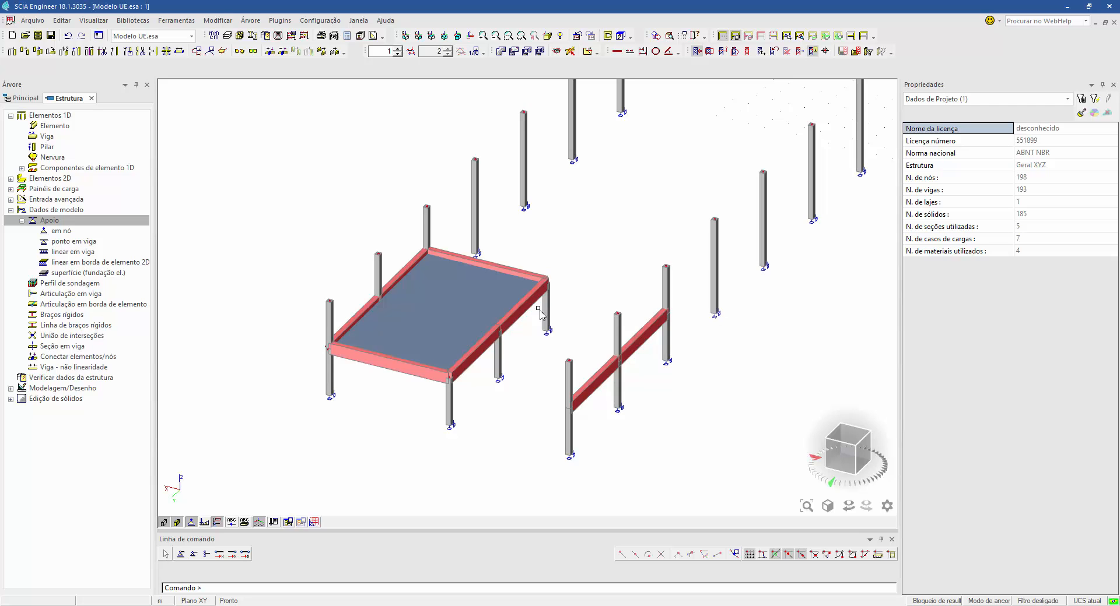
Add a beam with section CS2 - Retângulo (700; 300) from the slab's free front corner to the corner column at 3 m height
{"action": "double_click", "coordinate": [52, 127]}
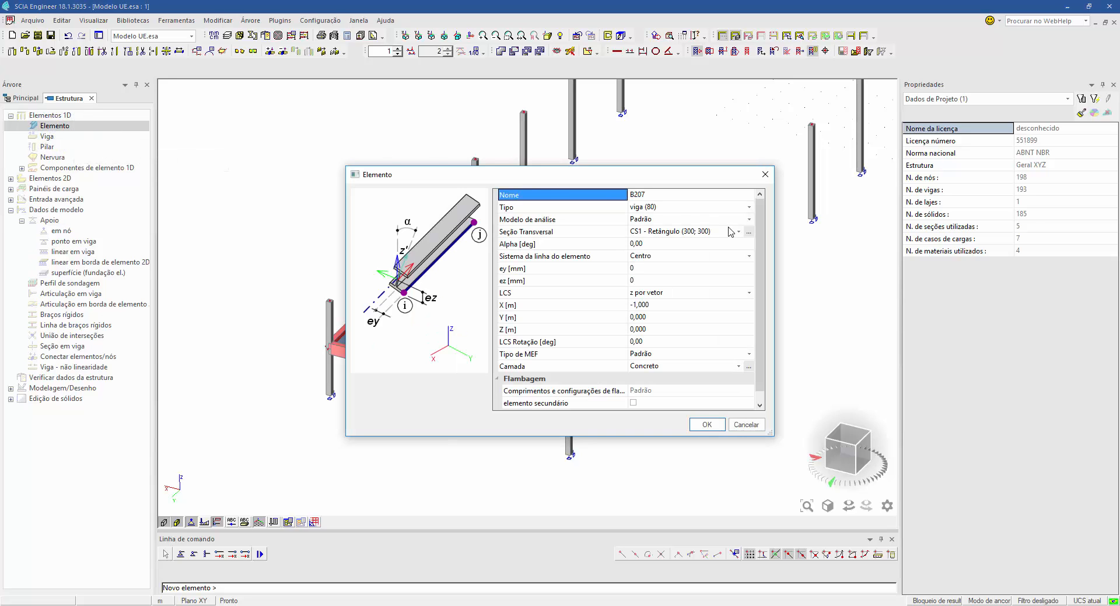
{"action": "left_click", "coordinate": [731, 232]}
{"action": "left_click", "coordinate": [731, 232]}
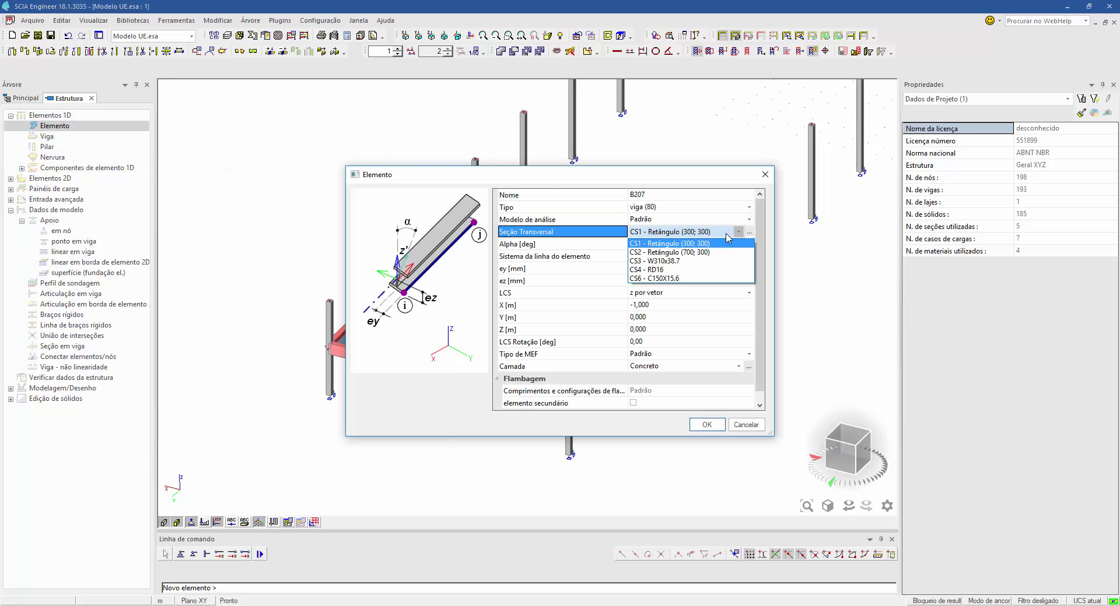
{"action": "left_click", "coordinate": [694, 253]}
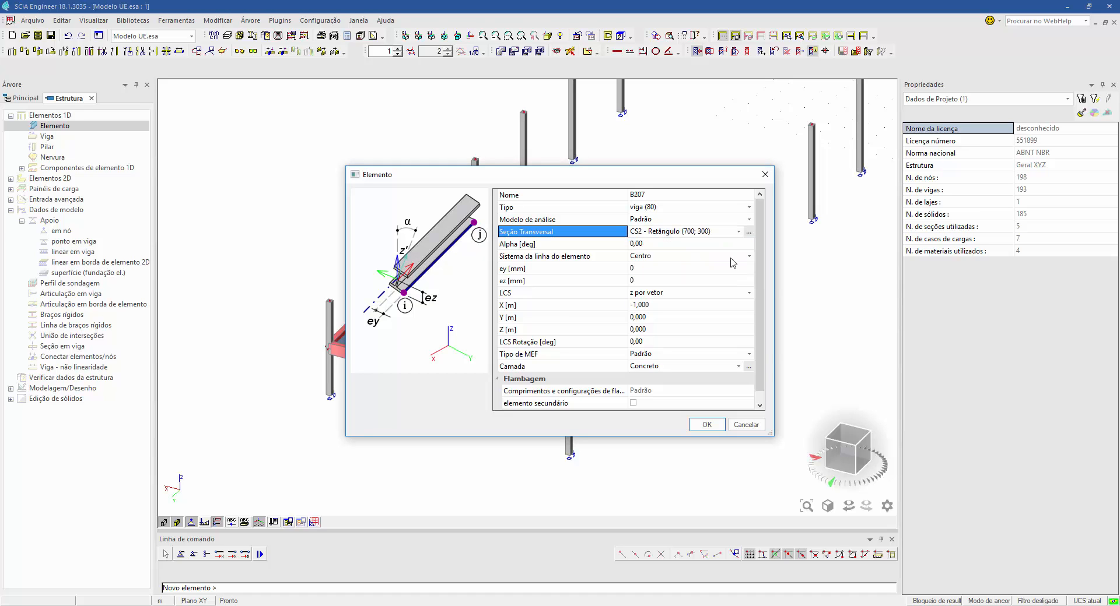
{"action": "left_click", "coordinate": [707, 424]}
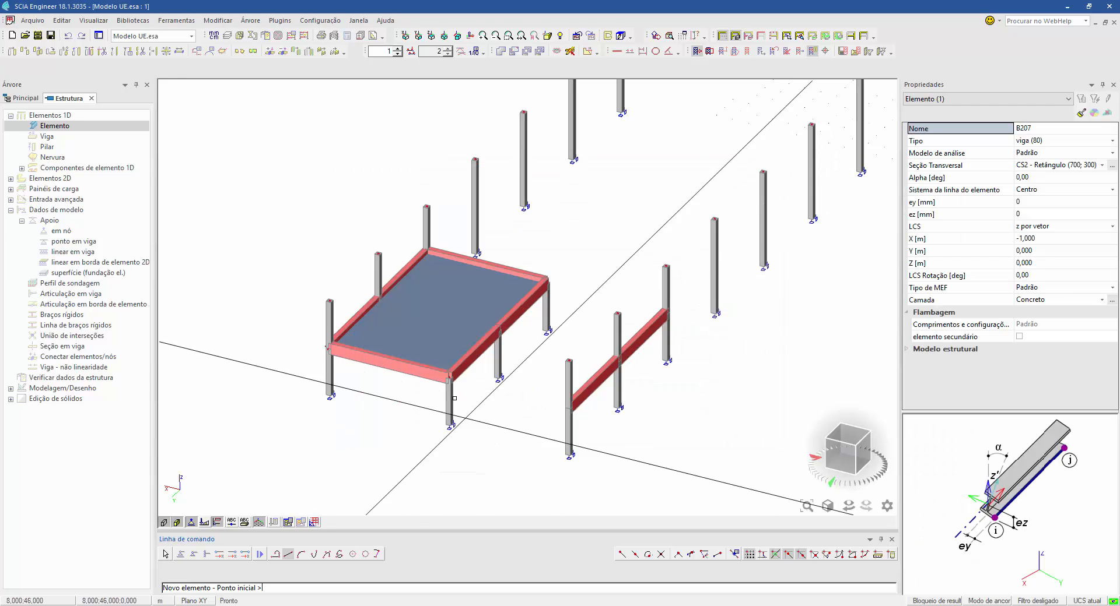
{"action": "left_click", "coordinate": [449, 376]}
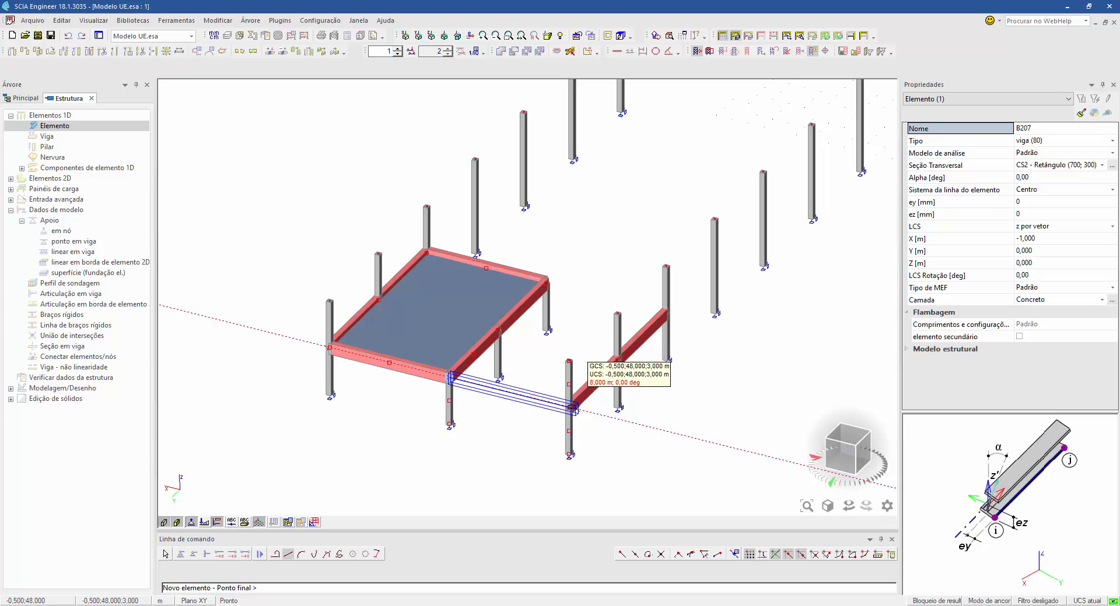
{"action": "left_click", "coordinate": [570, 407]}
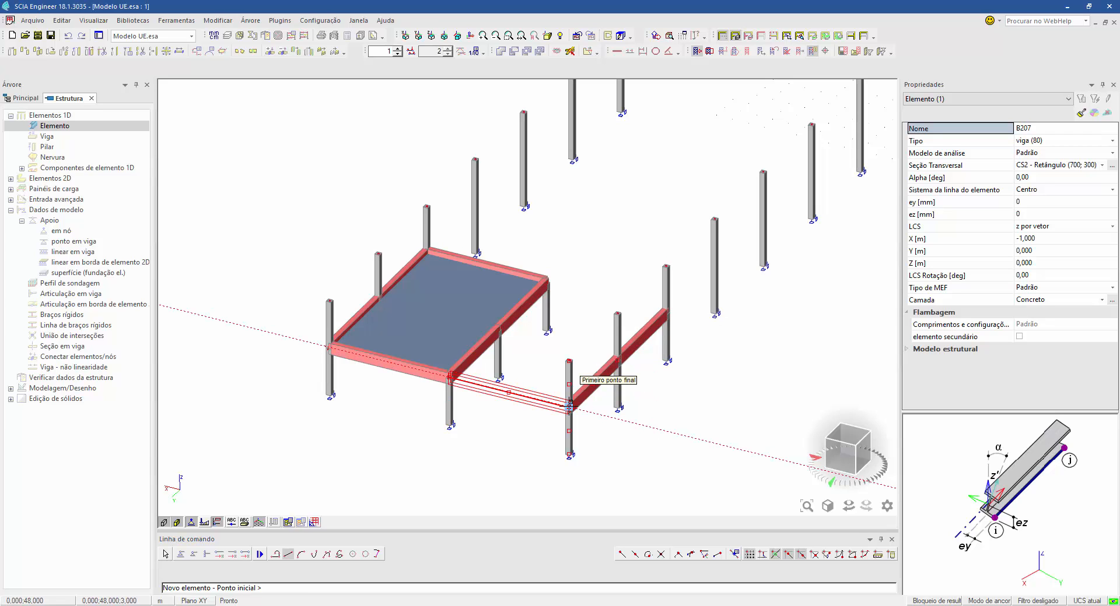
{"action": "key", "text": "Escape"}
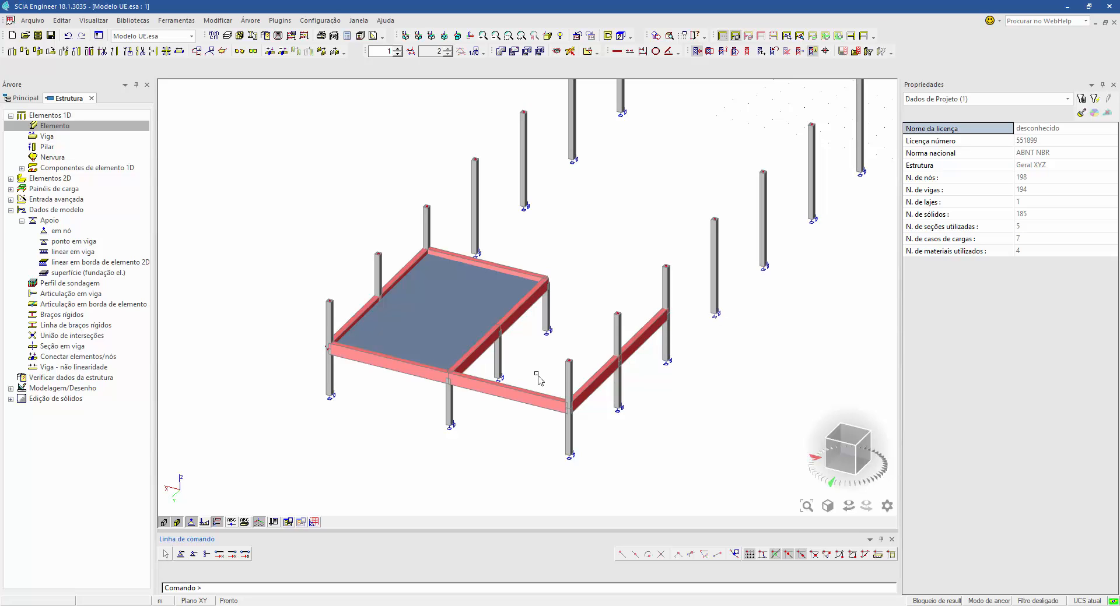
Switch to a line display and copy the new beam from its slab-side node to the slab's opposite corner node
{"action": "left_click", "coordinate": [561, 375]}
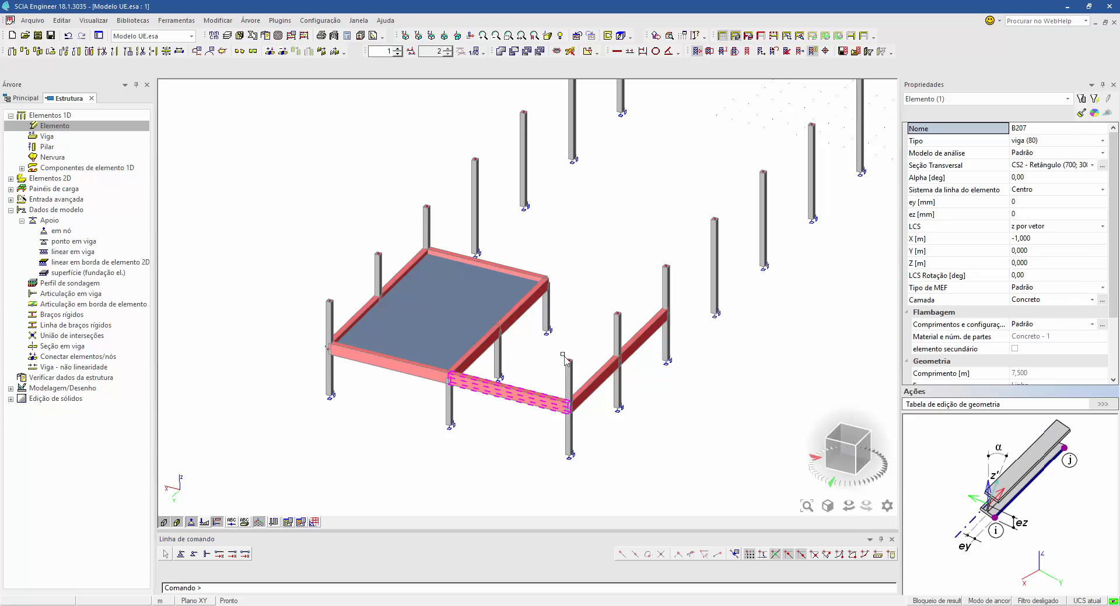
{"action": "left_click", "coordinate": [177, 521]}
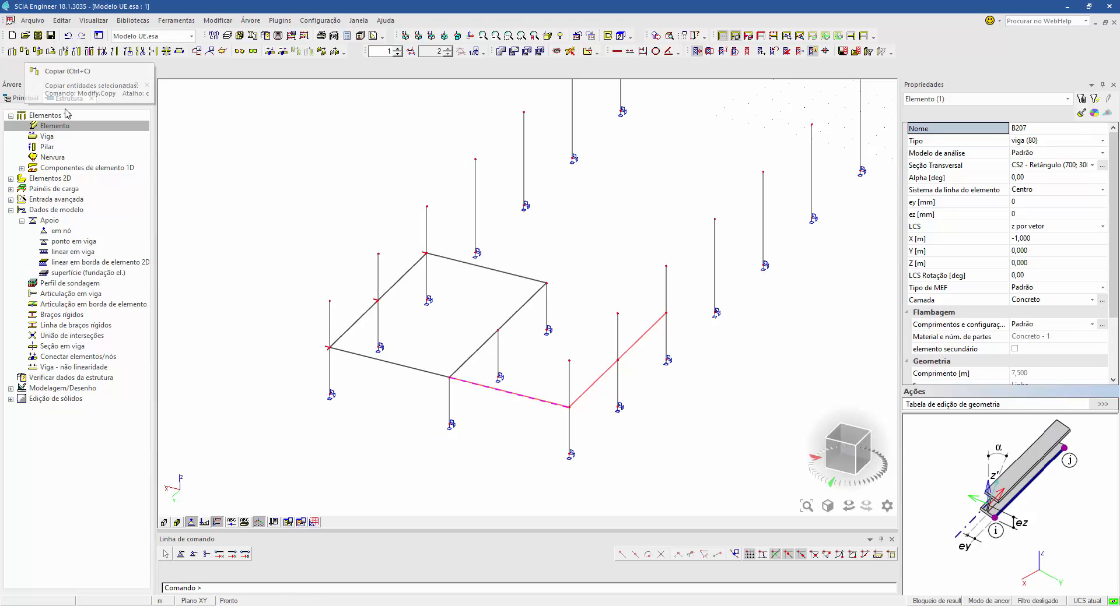
{"action": "left_click", "coordinate": [24, 51]}
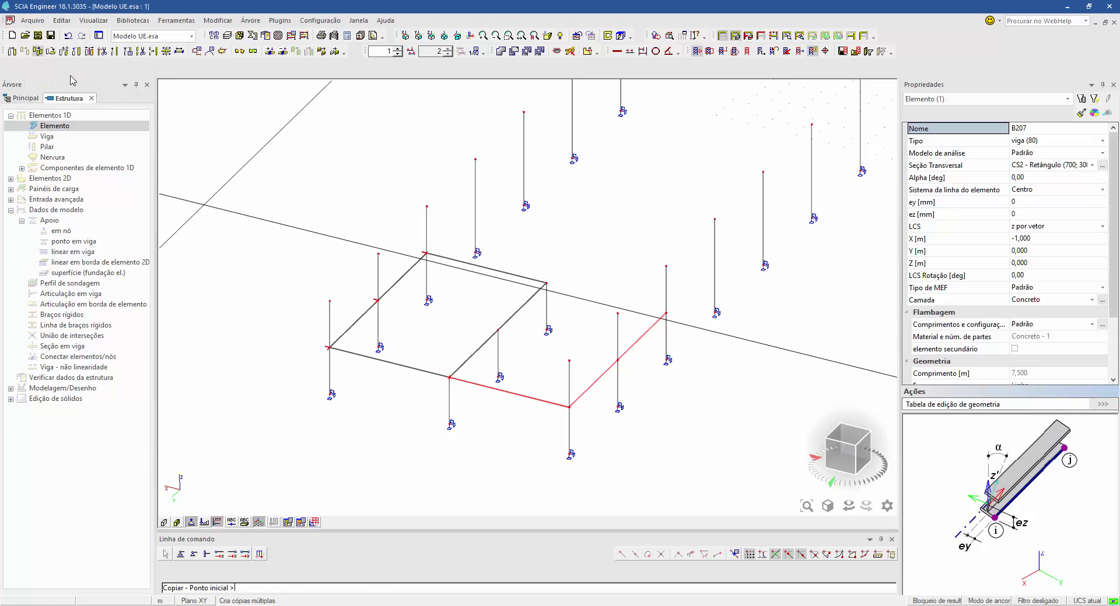
{"action": "left_click", "coordinate": [449, 378]}
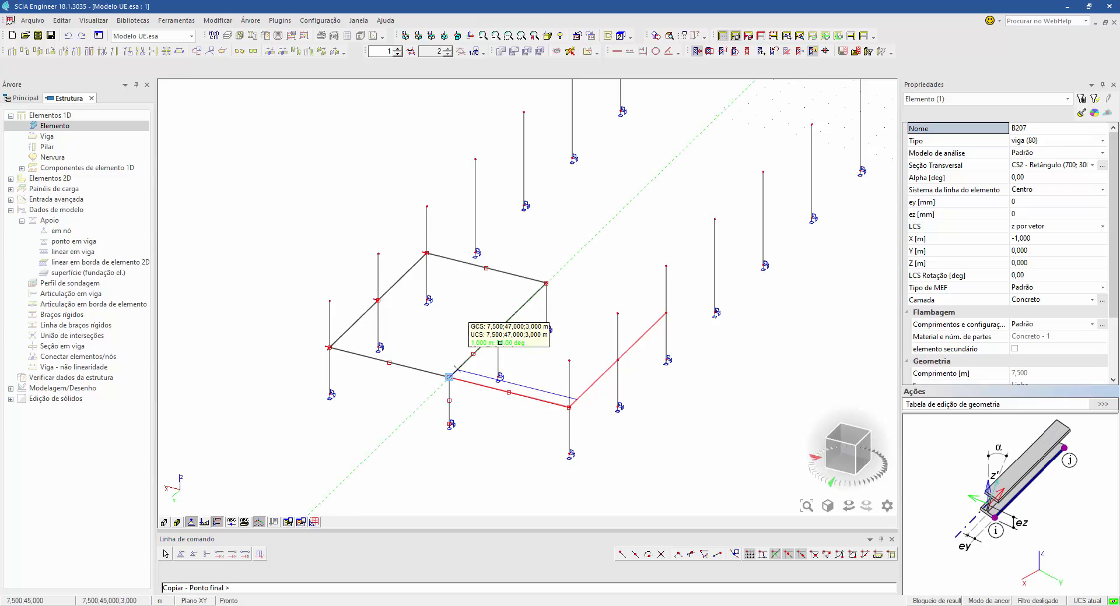
{"action": "left_click", "coordinate": [546, 283]}
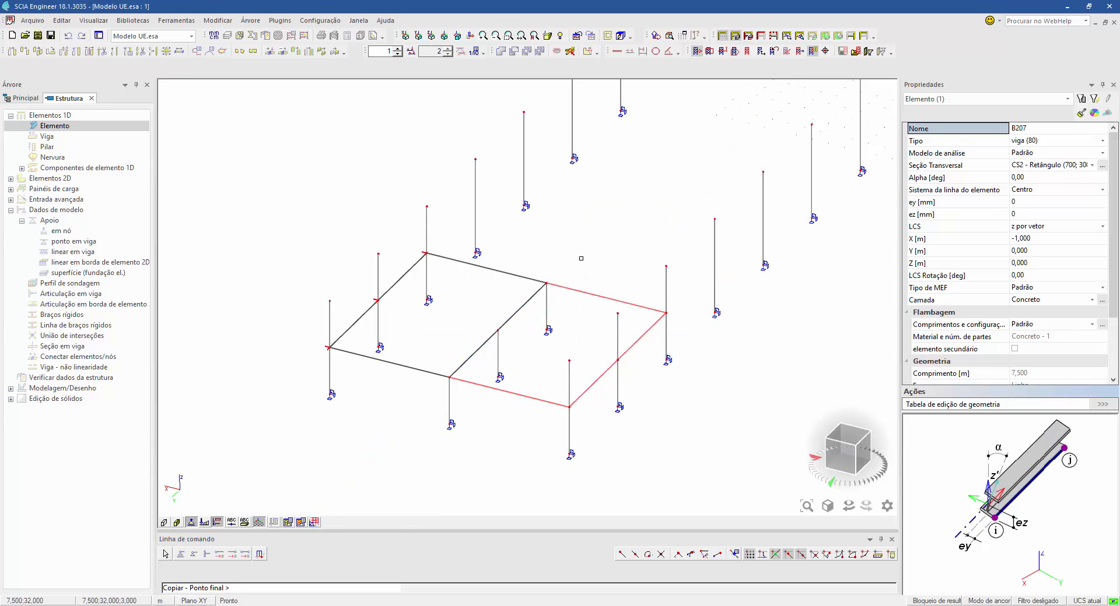
{"action": "key", "text": "Escape"}
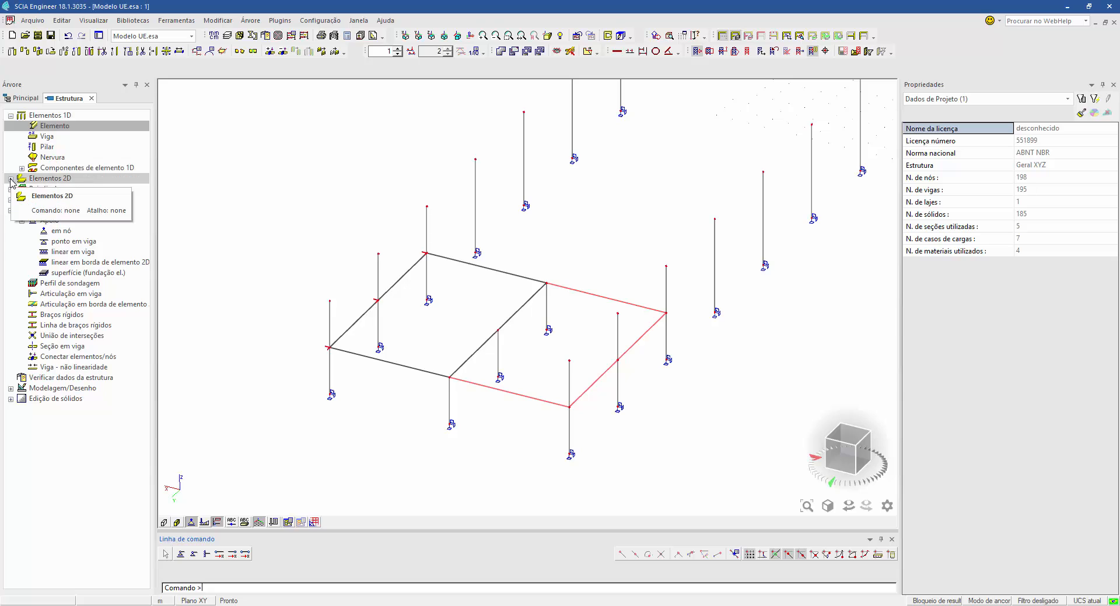
Add a 150 mm thick C30 plate on the Concreto layer over the open bay enclosed by the beams, using its four corner nodes
{"action": "double_click", "coordinate": [49, 178]}
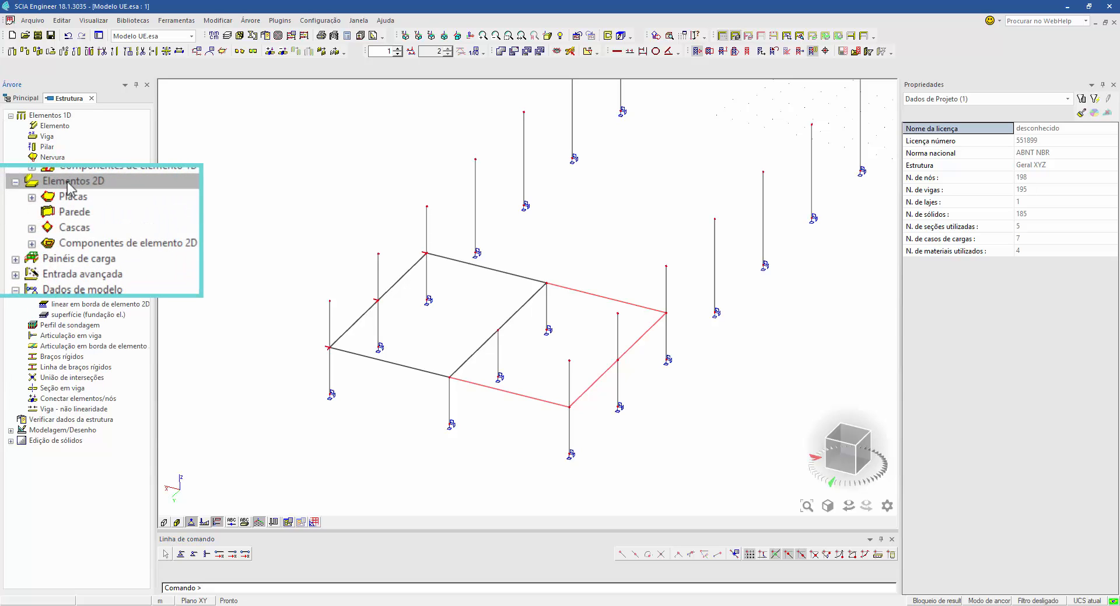
{"action": "double_click", "coordinate": [50, 189]}
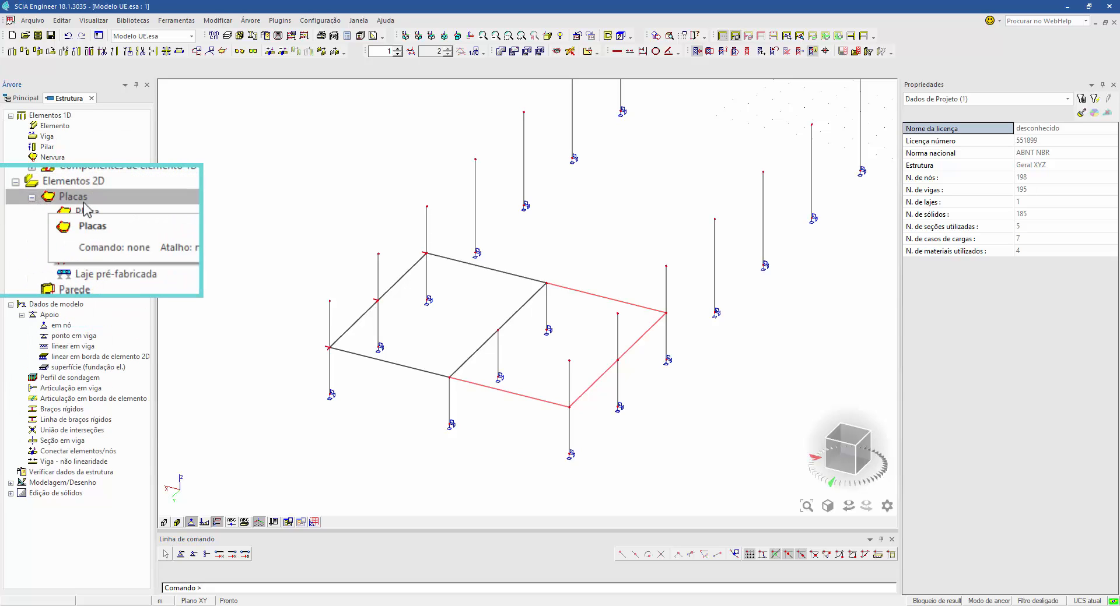
{"action": "double_click", "coordinate": [56, 199]}
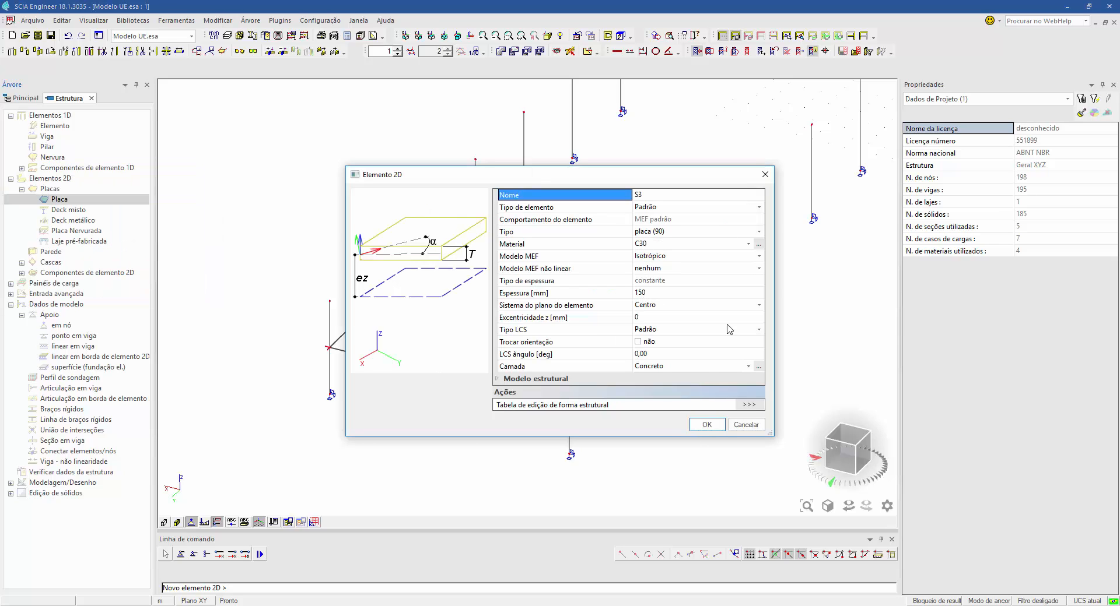
{"action": "left_click", "coordinate": [702, 425]}
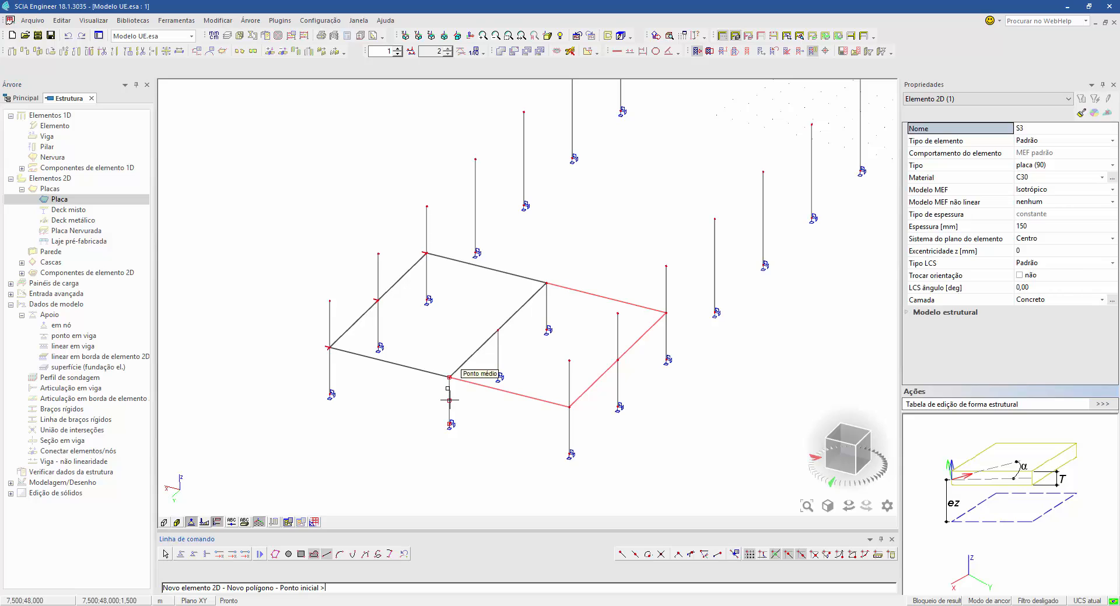
{"action": "left_click", "coordinate": [449, 378]}
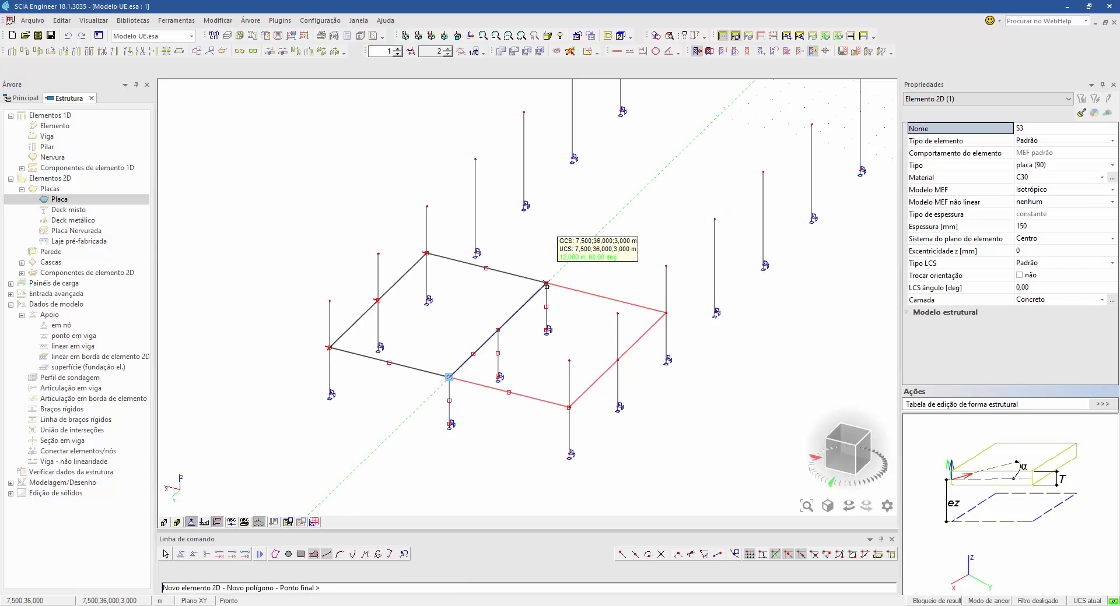
{"action": "left_click", "coordinate": [546, 283]}
{"action": "left_click", "coordinate": [666, 313]}
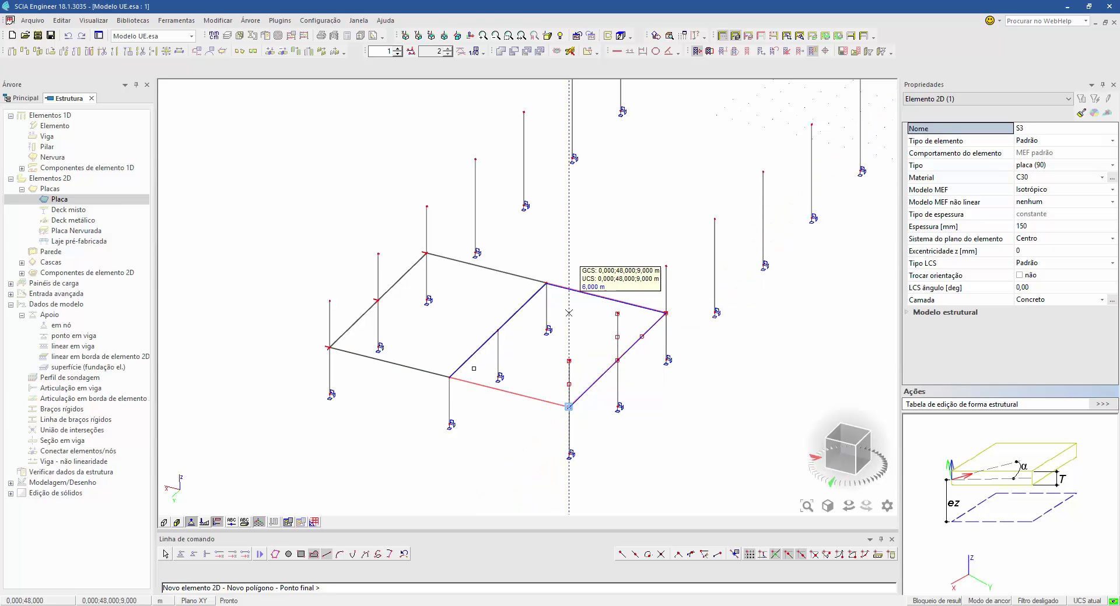
{"action": "left_click", "coordinate": [569, 406]}
{"action": "left_click", "coordinate": [457, 379]}
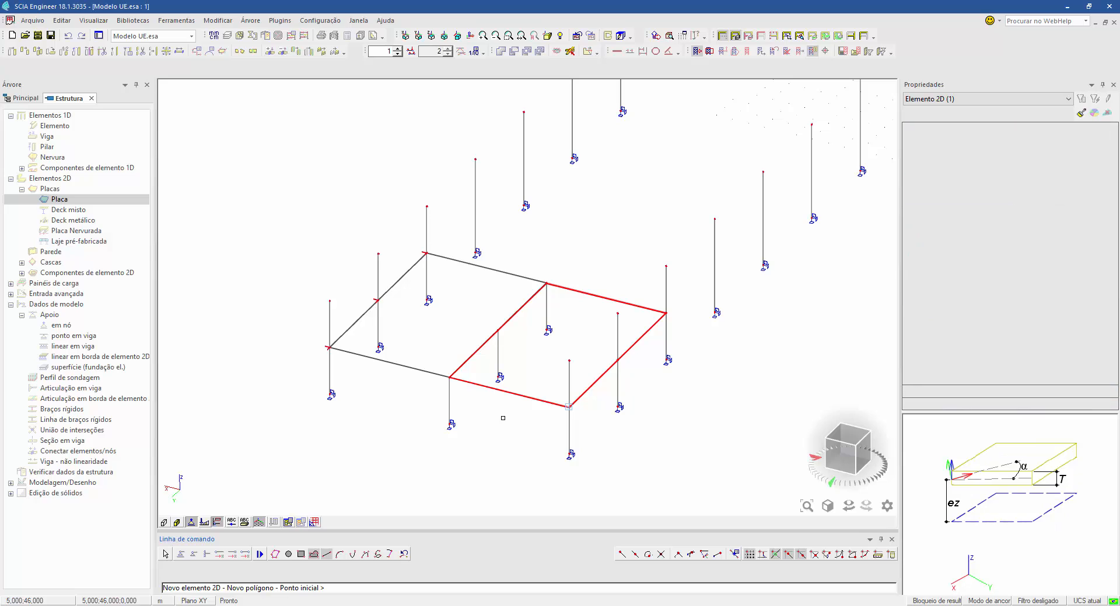
{"action": "key", "text": "Escape"}
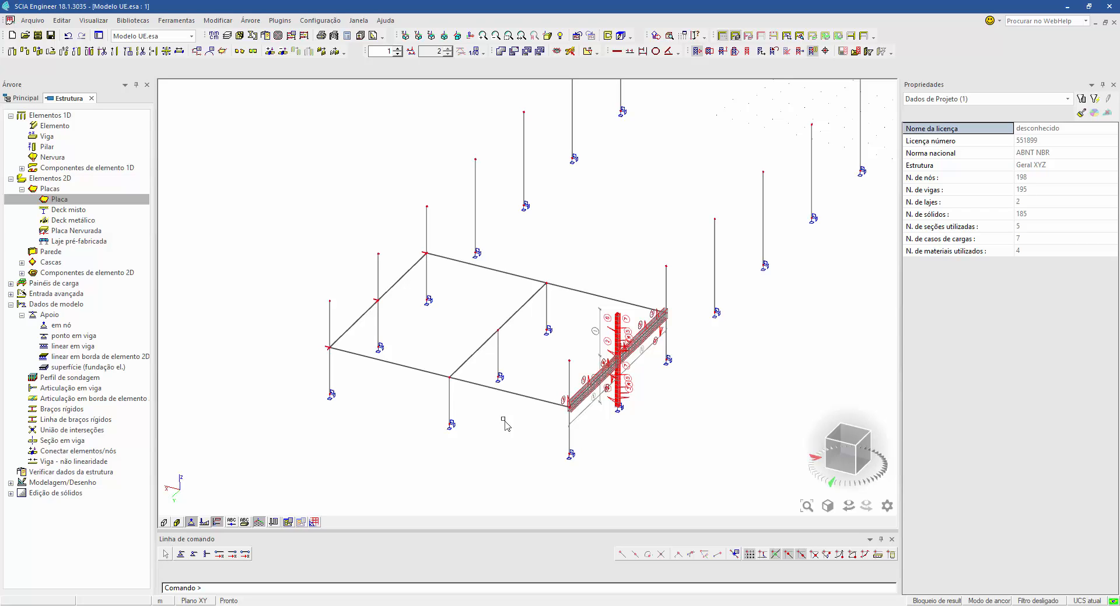
Turn off the display of concrete and reinforcement data in the view parameters for all entities
{"action": "right_click", "coordinate": [504, 420]}
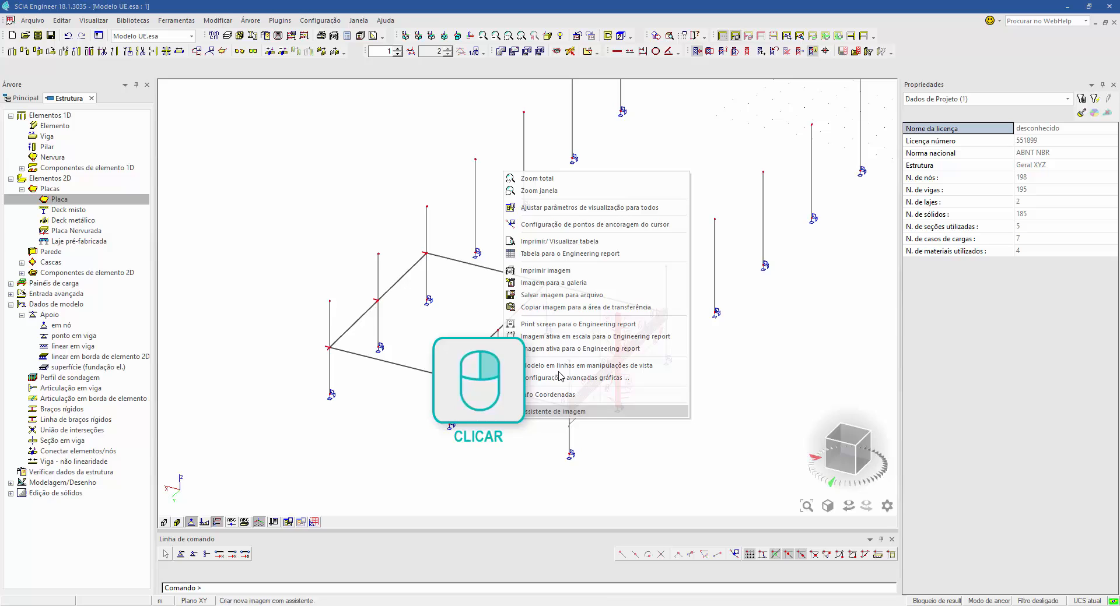
{"action": "left_click", "coordinate": [577, 209]}
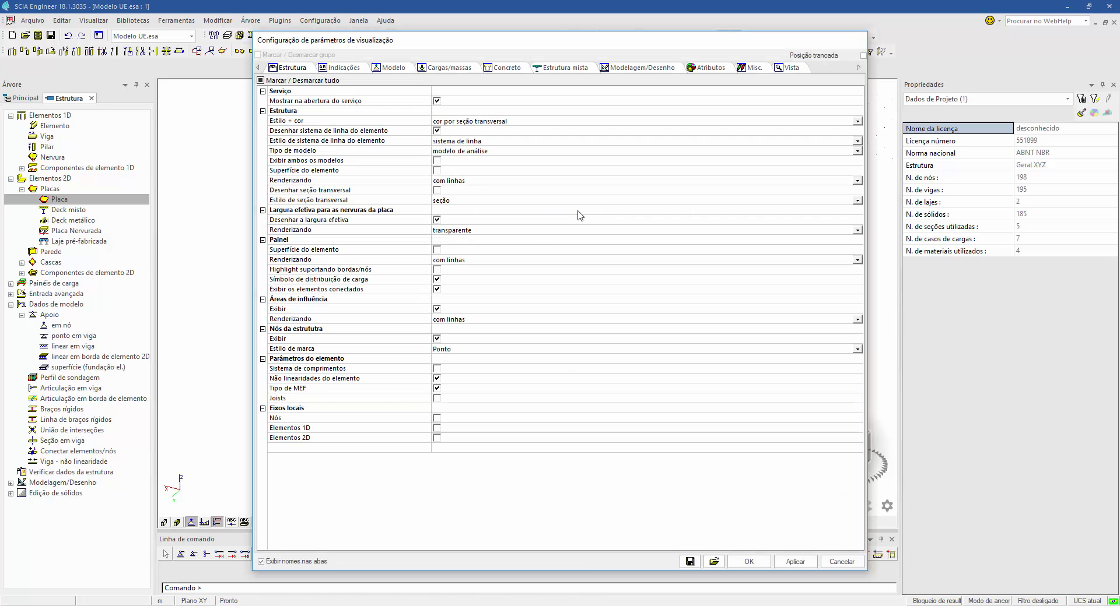
{"action": "left_click", "coordinate": [514, 68]}
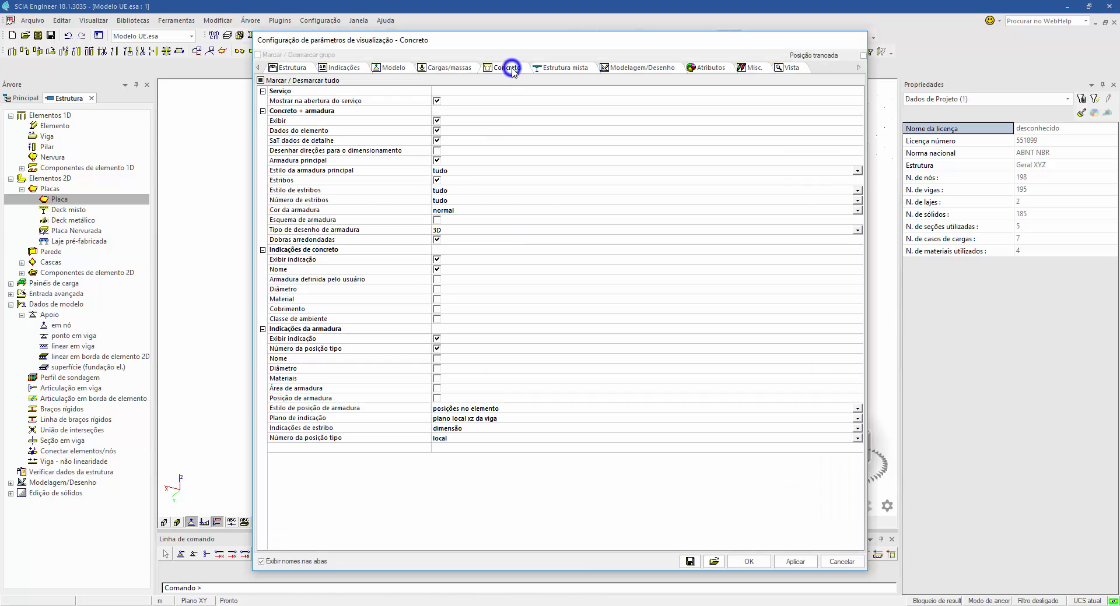
{"action": "left_click", "coordinate": [437, 121]}
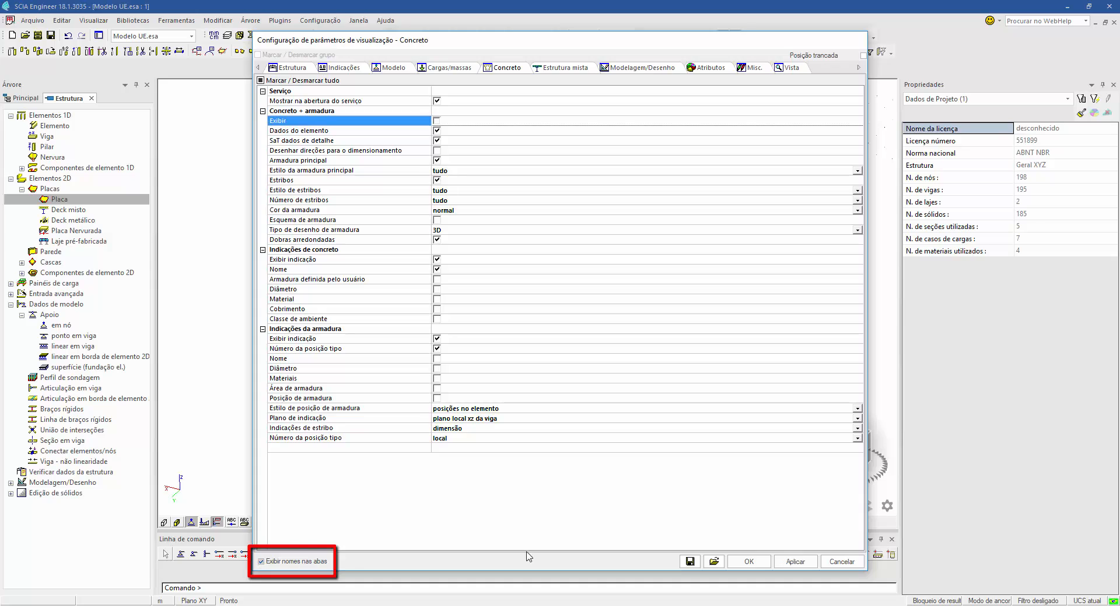
{"action": "left_click", "coordinate": [768, 562]}
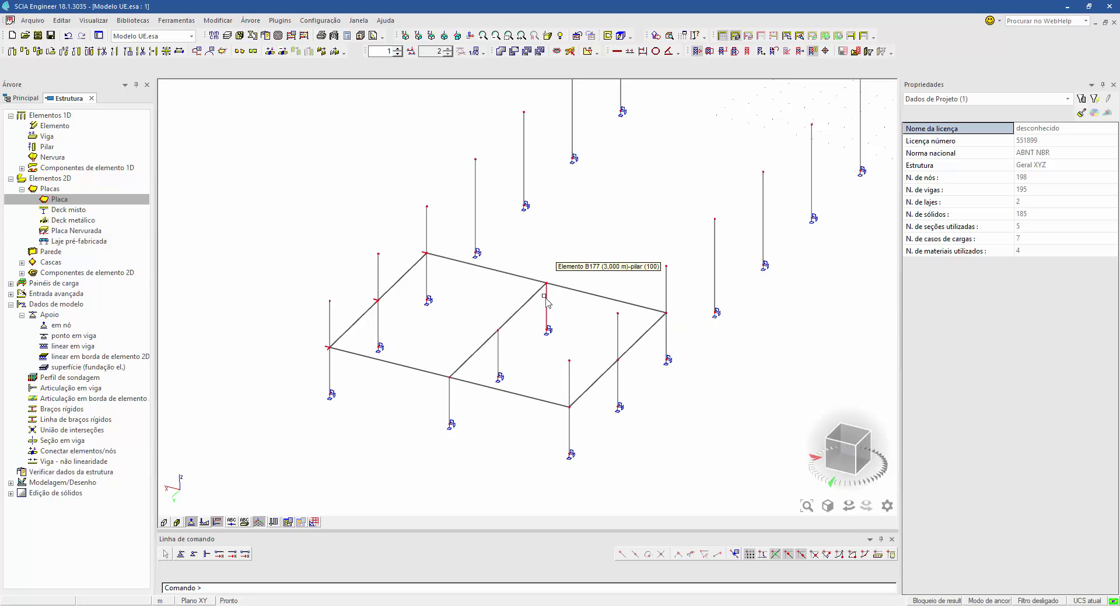
Activate the Aço layer so that the steel members are shown together with the concrete structure
{"action": "middle_click_drag", "start_coordinate": [546, 299], "coordinate": [523, 342]}
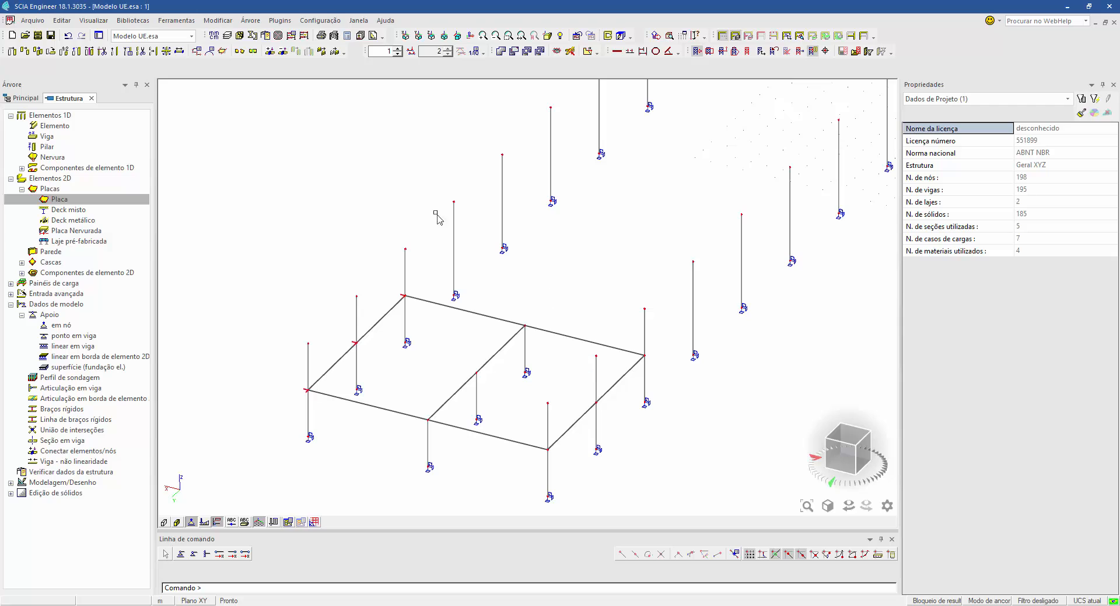
{"action": "left_click", "coordinate": [233, 38]}
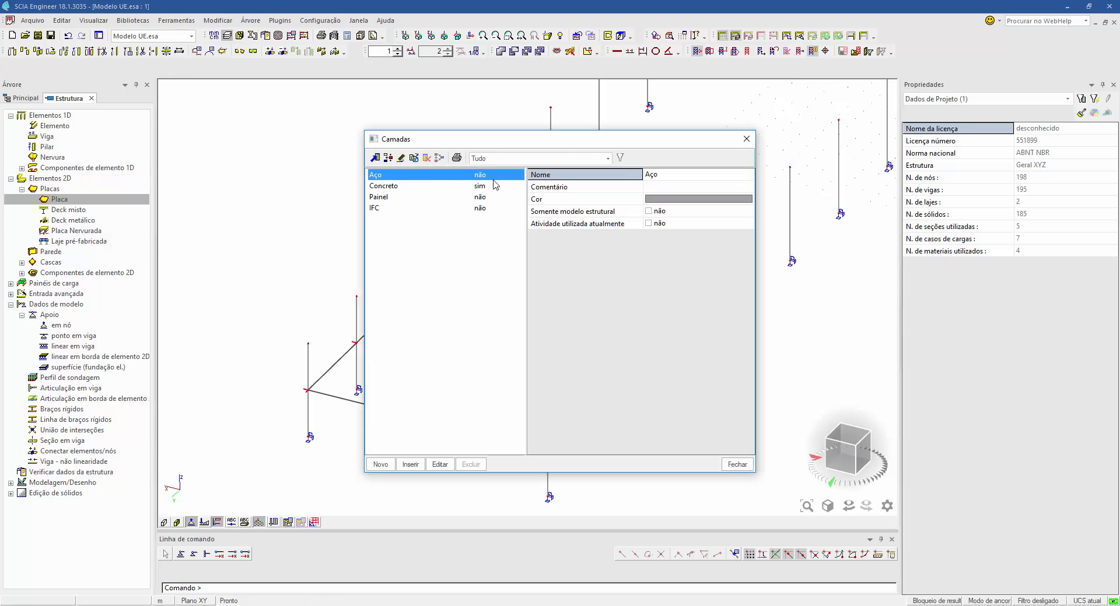
{"action": "left_click", "coordinate": [648, 224]}
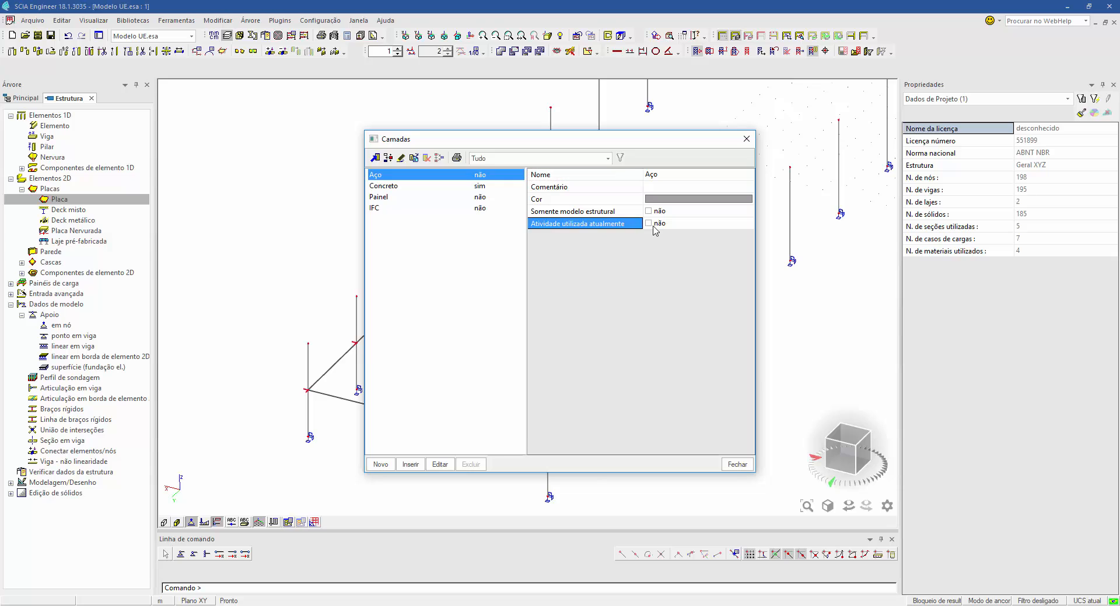
{"action": "left_click", "coordinate": [737, 465]}
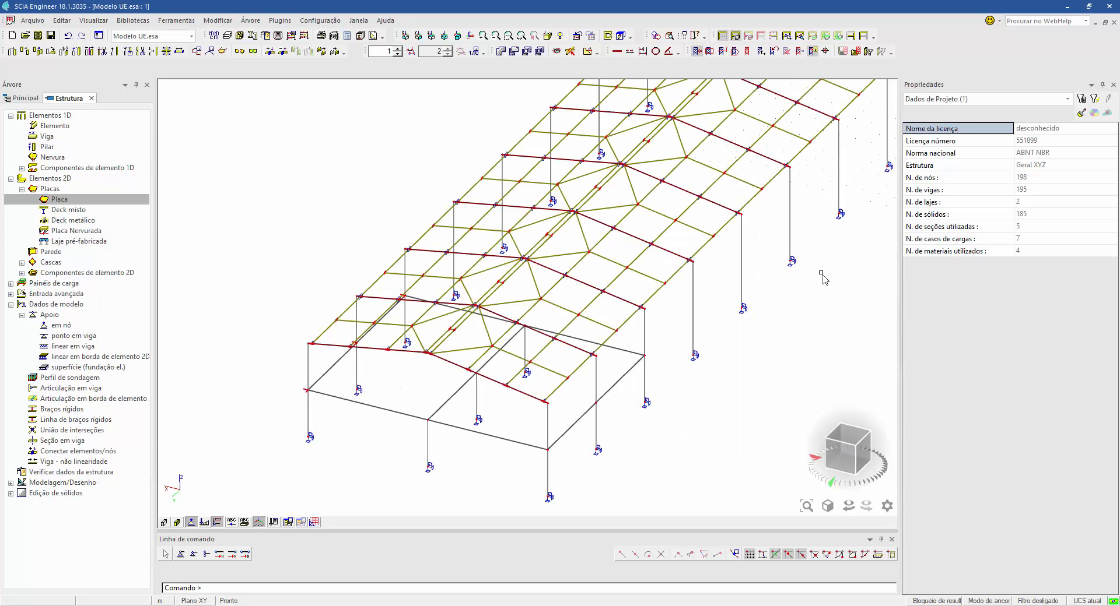
Inspect the purlin-to-frame connections in rendered display and check the properties of the hinge at a purlin's end
{"action": "right_click_drag", "start_coordinate": [771, 328], "coordinate": [790, 336], "text": "ctrl"}
{"action": "right_click_drag", "start_coordinate": [786, 336], "coordinate": [700, 344], "text": "ctrl"}
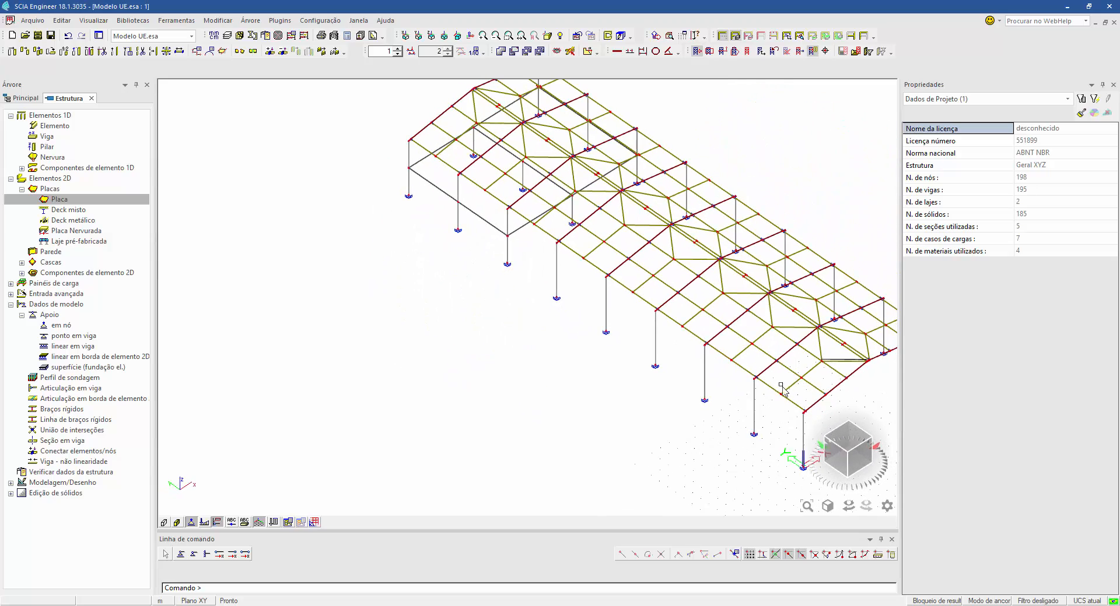
{"action": "scroll", "coordinate": [791, 402], "scroll_direction": "up", "scroll_amount": 6}
{"action": "right_click_drag", "start_coordinate": [679, 402], "coordinate": [525, 372], "text": "shift"}
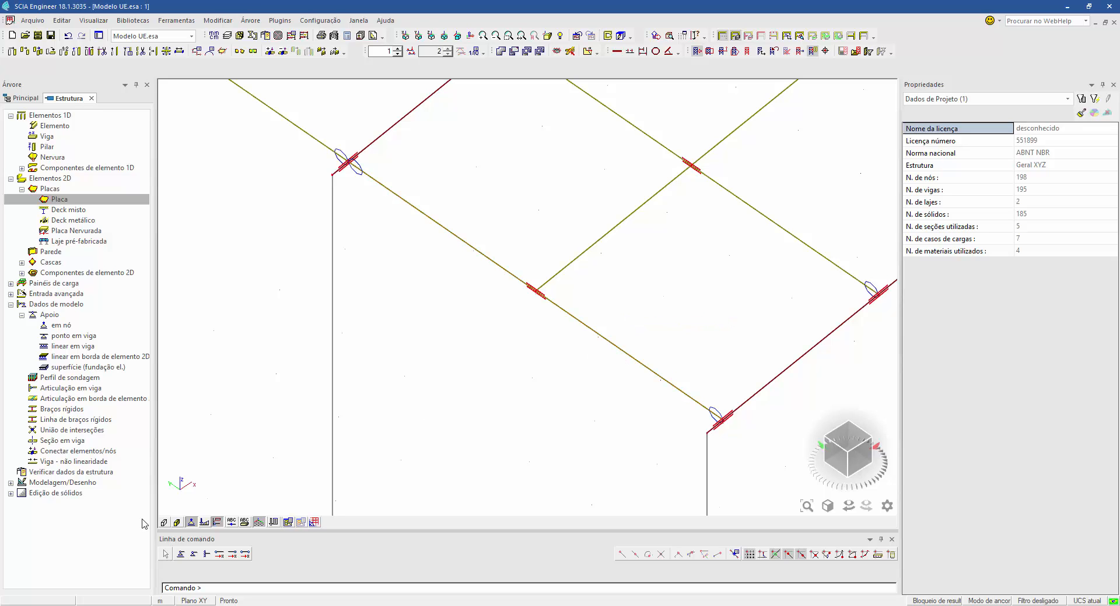
{"action": "left_click", "coordinate": [164, 523]}
{"action": "left_click", "coordinate": [177, 523]}
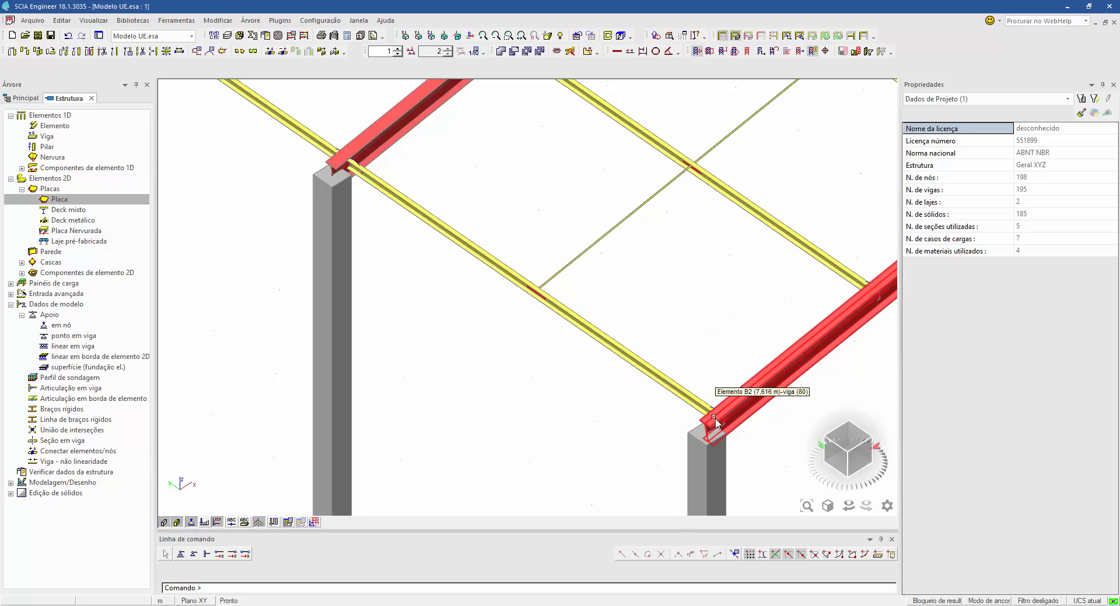
{"action": "left_click", "coordinate": [177, 523]}
{"action": "left_click", "coordinate": [164, 522]}
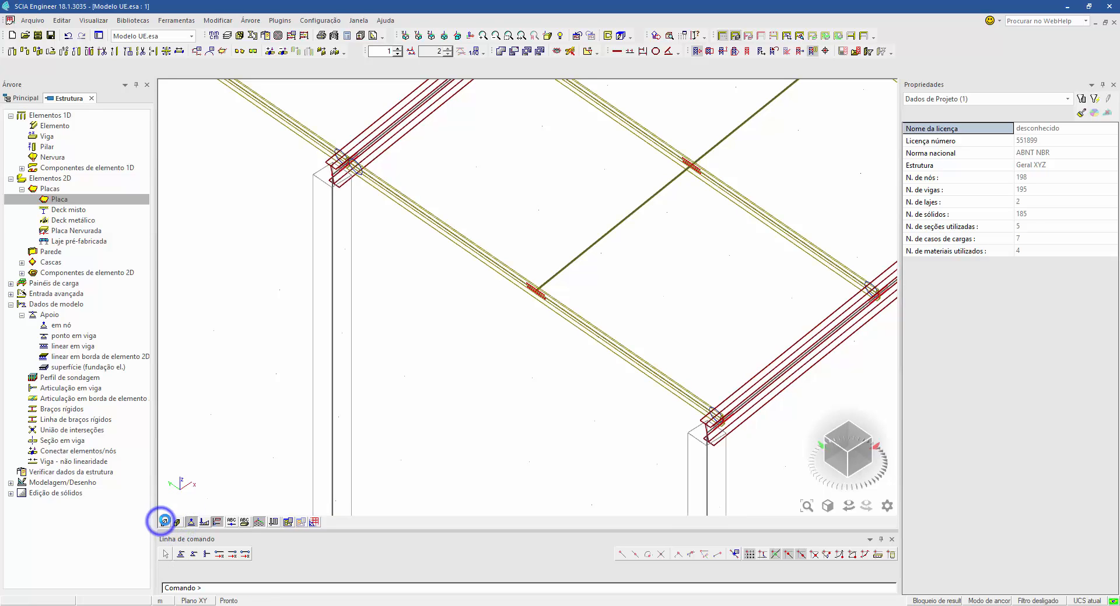
{"action": "left_click", "coordinate": [361, 171]}
Add hinges at both ends of all members with section CS4 - RD16, with fiy set to Livre and fiz to Rígido
{"action": "left_click", "coordinate": [620, 240]}
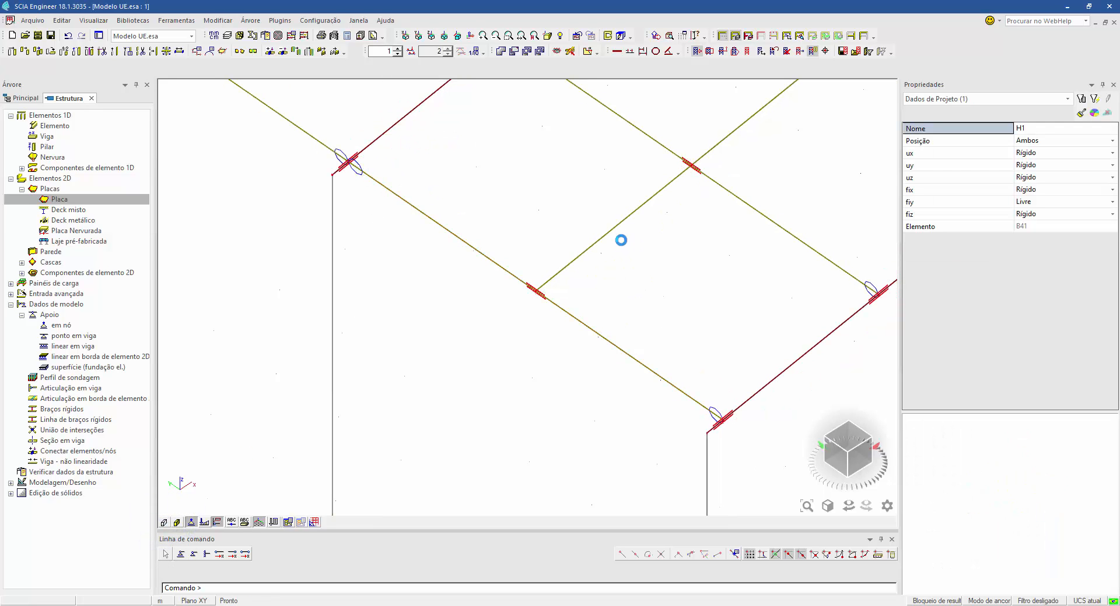
{"action": "left_click_drag", "start_coordinate": [630, 252], "coordinate": [588, 193]}
{"action": "scroll", "coordinate": [529, 338], "scroll_direction": "down", "scroll_amount": 2}
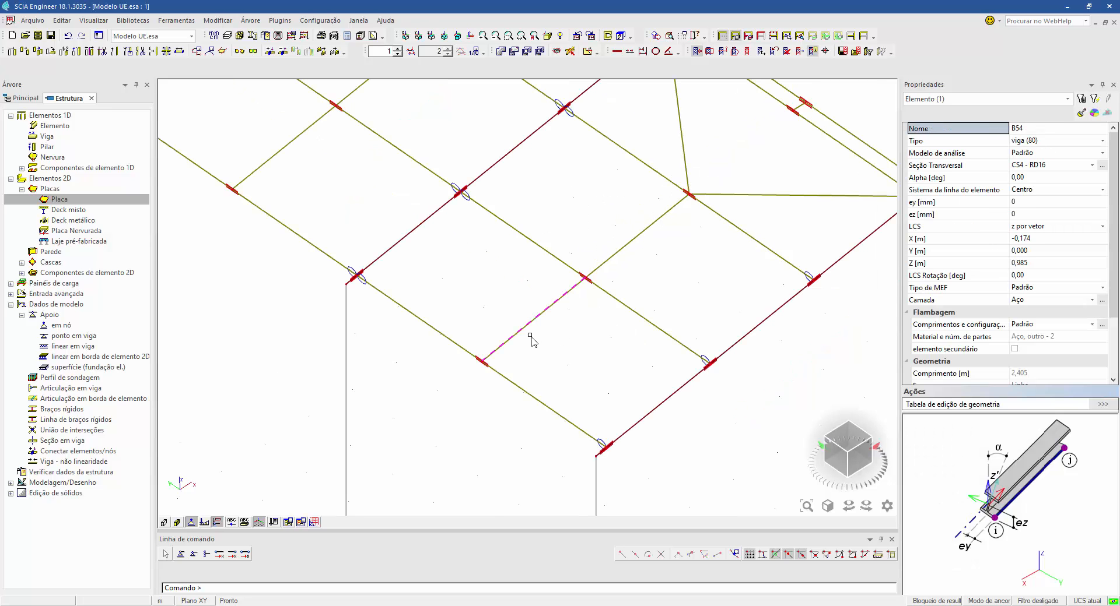
{"action": "left_click_drag", "start_coordinate": [548, 344], "coordinate": [489, 286]}
{"action": "left_click", "coordinate": [959, 166]}
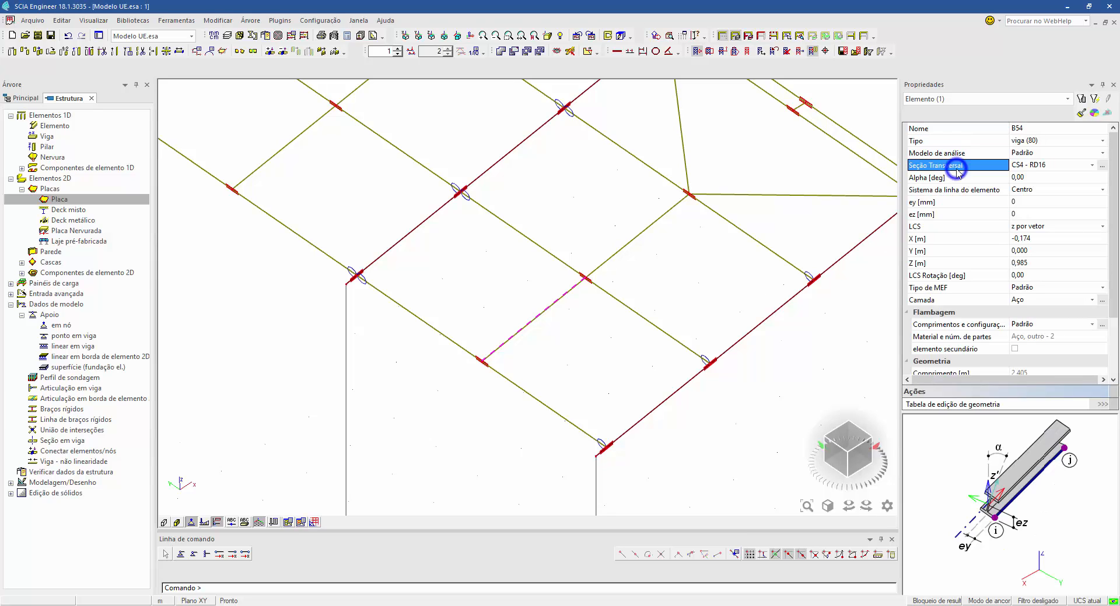
{"action": "left_click", "coordinate": [1094, 98]}
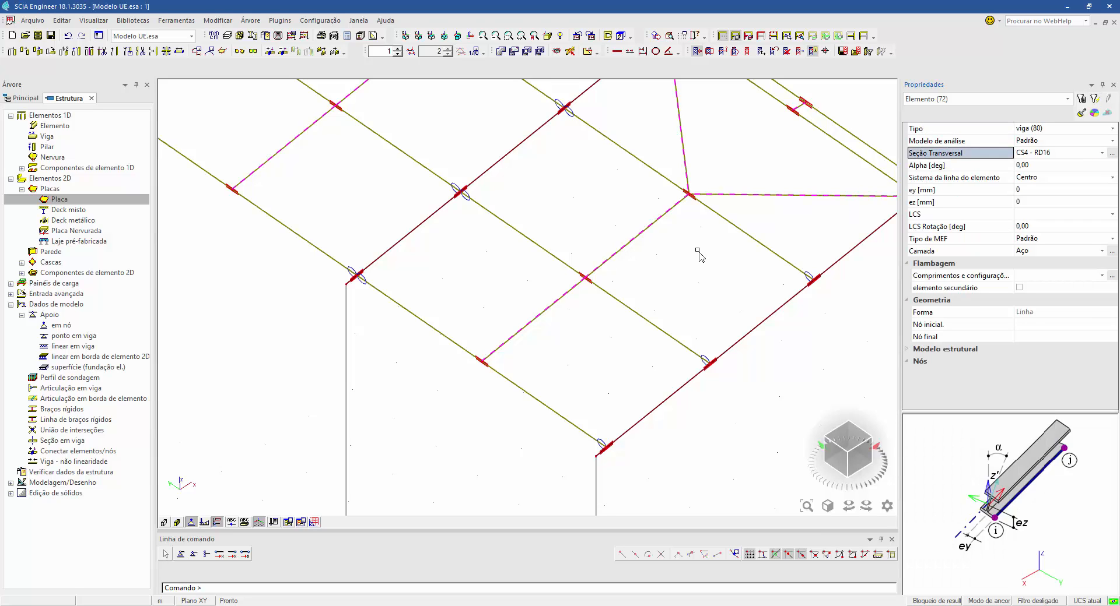
{"action": "left_click", "coordinate": [244, 557]}
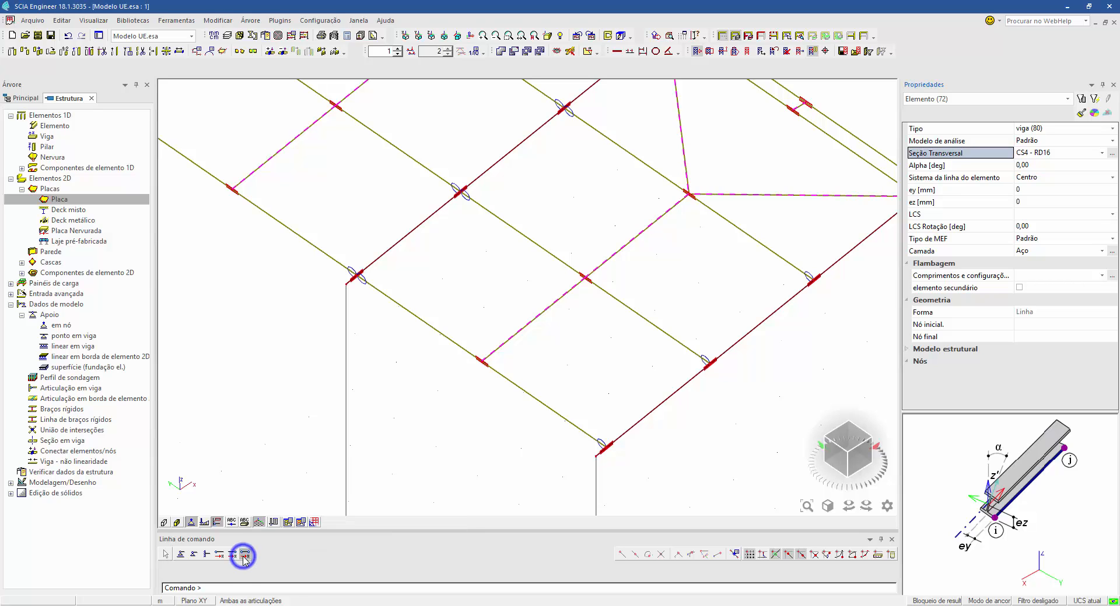
{"action": "left_click", "coordinate": [529, 589]}
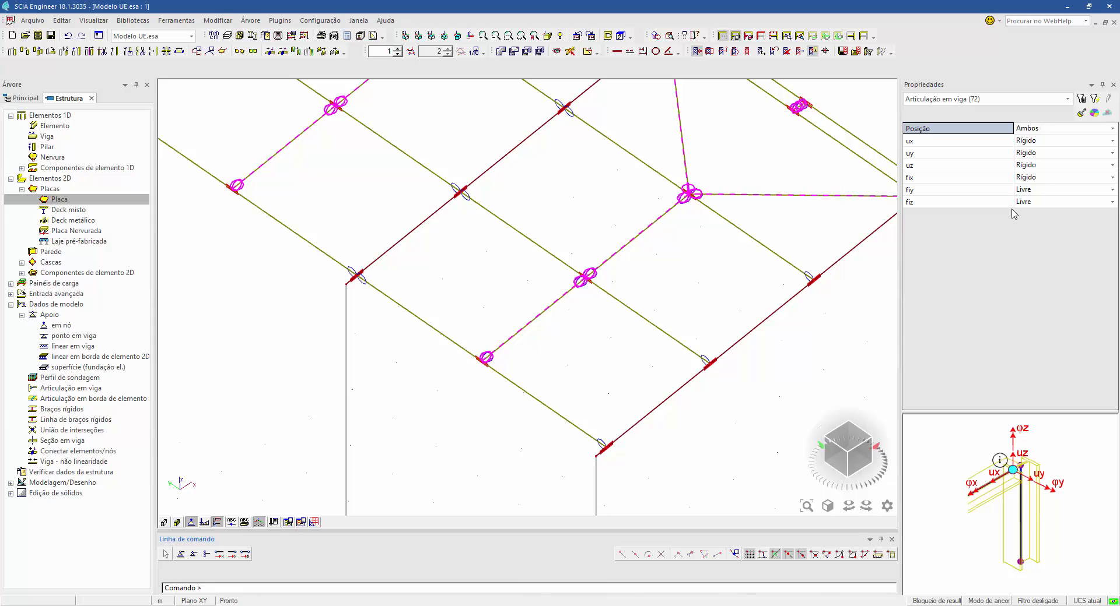
{"action": "left_click", "coordinate": [1047, 204]}
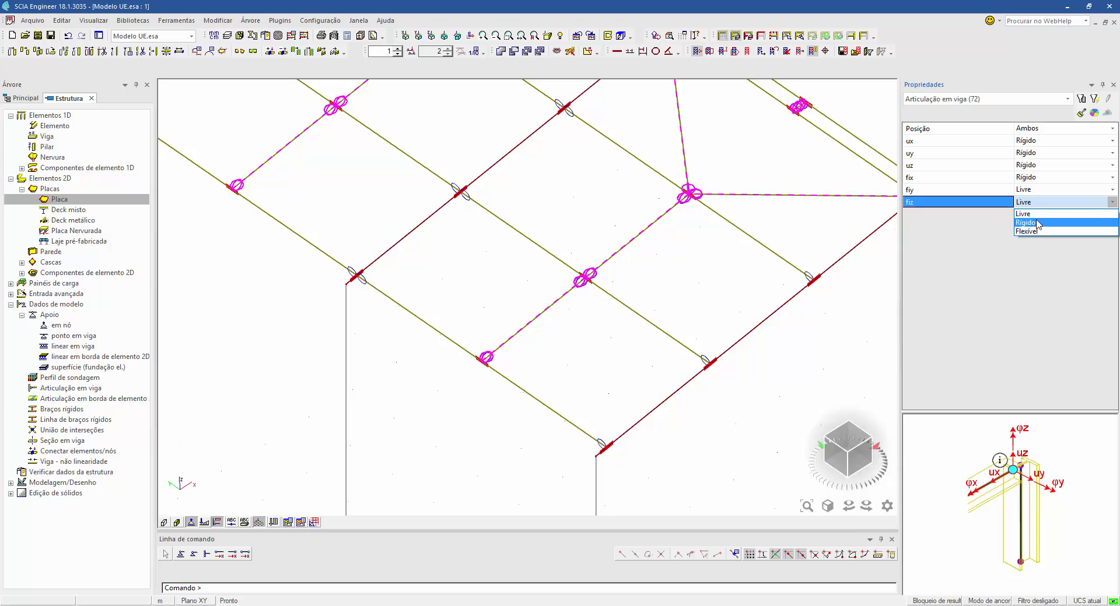
{"action": "left_click", "coordinate": [1036, 222]}
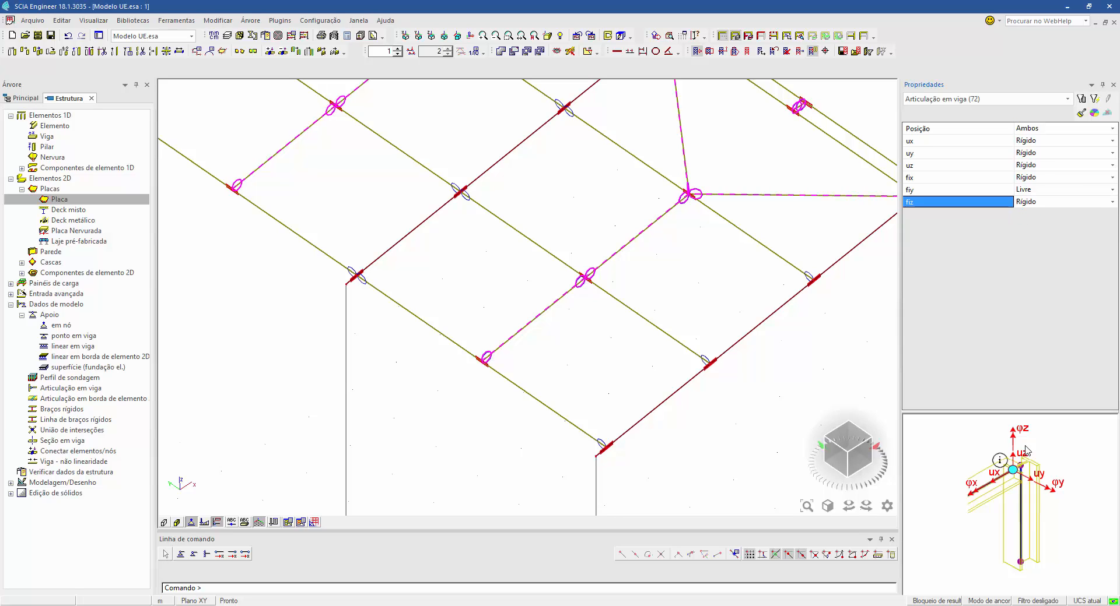
{"action": "key", "text": "Escape"}
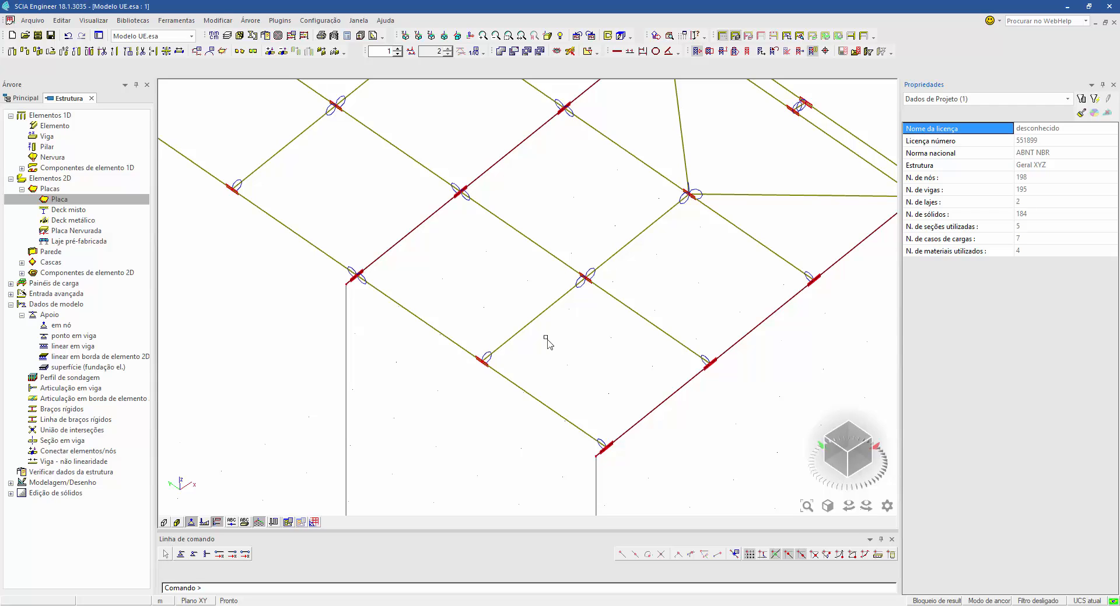
Select all beam hinges sharing the fiz value Rígido, starting from one tie rod's hinge, to check their common properties
{"action": "left_click", "coordinate": [485, 355]}
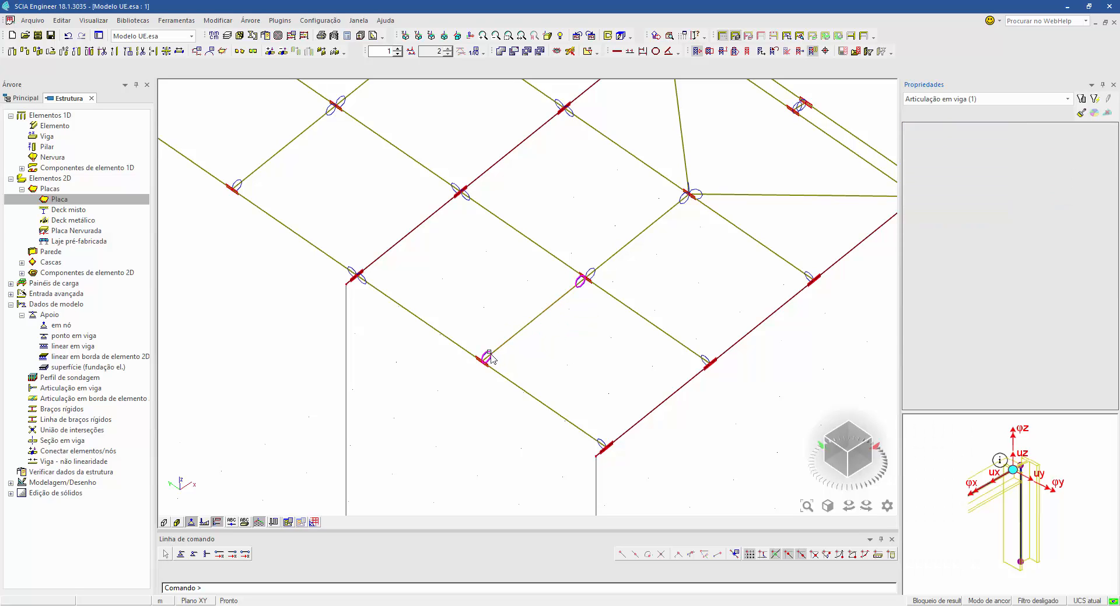
{"action": "left_click", "coordinate": [969, 217]}
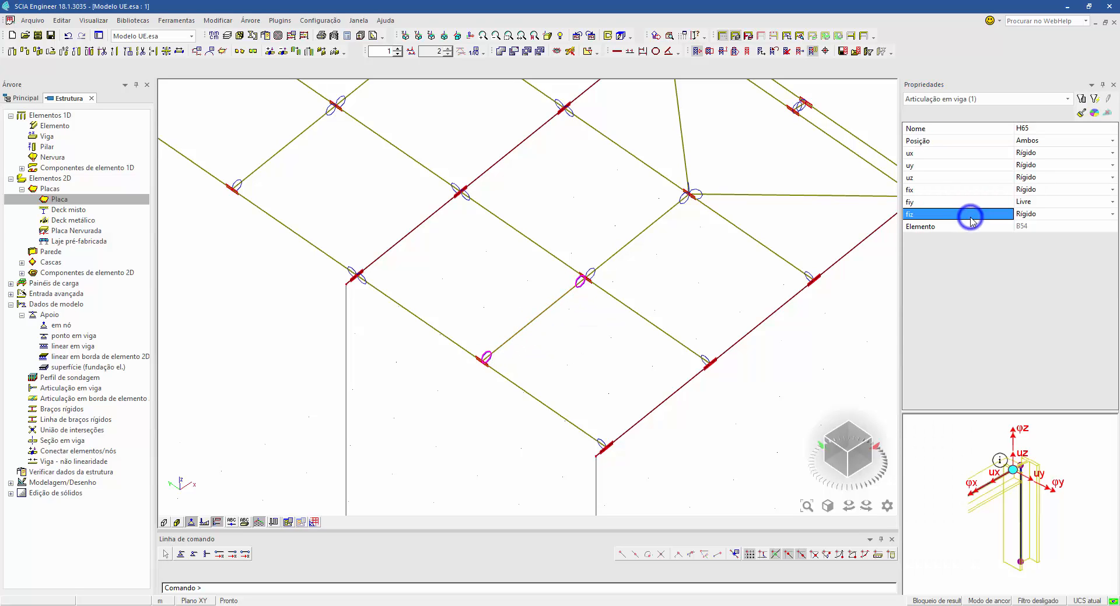
{"action": "left_click", "coordinate": [1081, 99]}
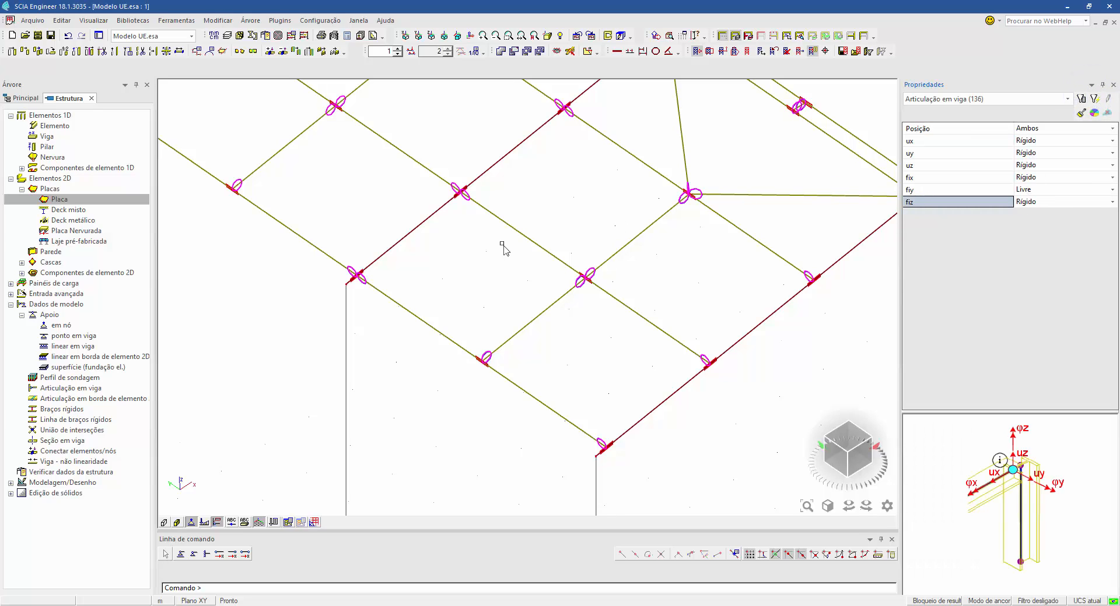
{"action": "key", "text": "Escape"}
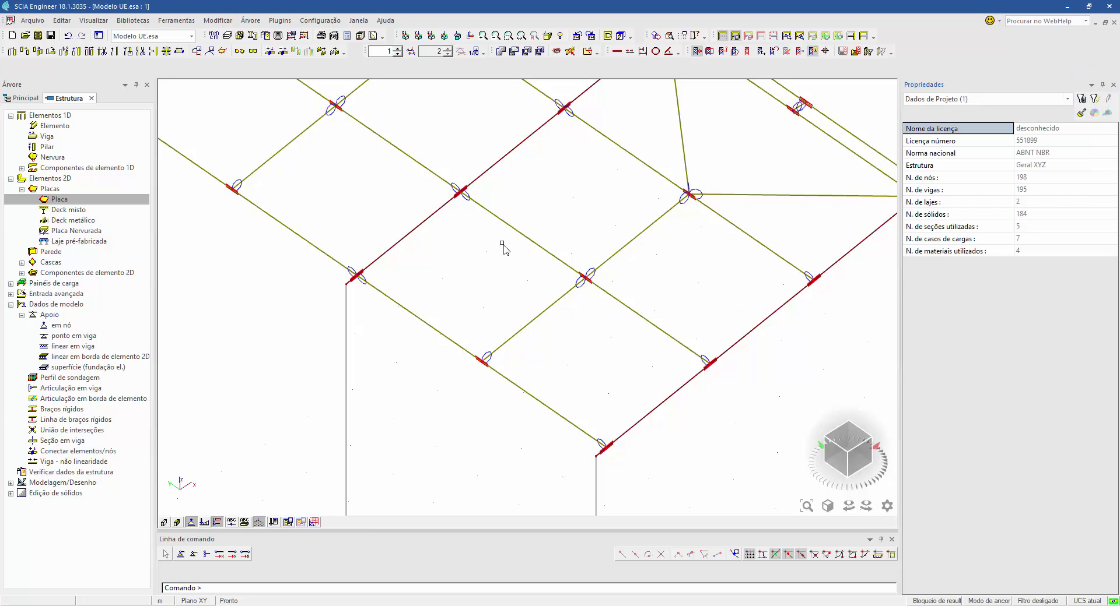
Review the whole structure in rendered display and return to the line display
{"action": "scroll", "coordinate": [408, 309], "scroll_direction": "down", "scroll_amount": 5}
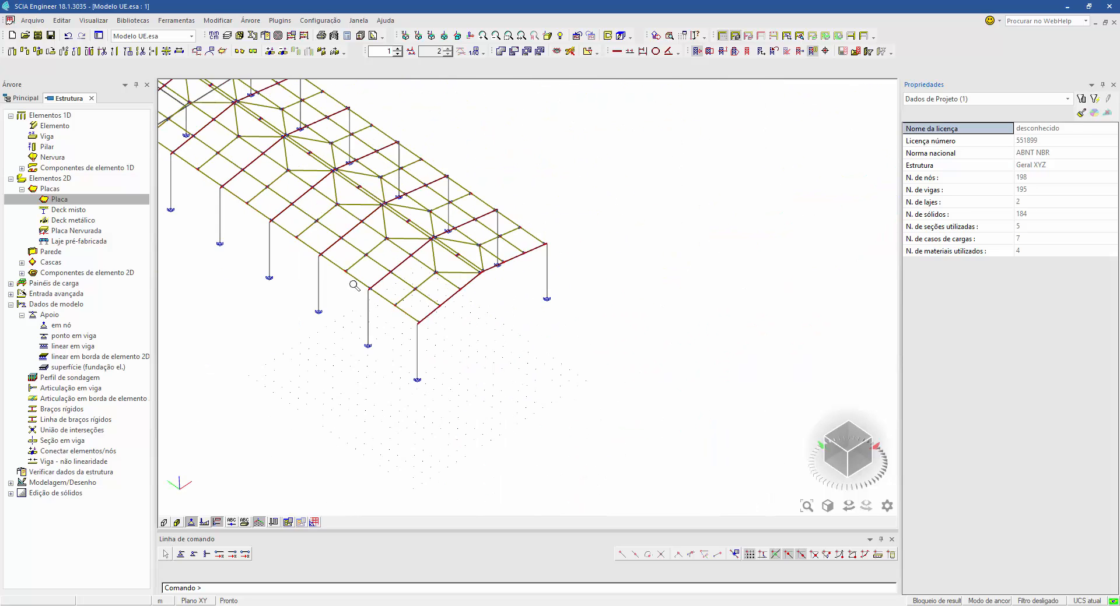
{"action": "scroll", "coordinate": [409, 372], "scroll_direction": "up", "scroll_amount": 2}
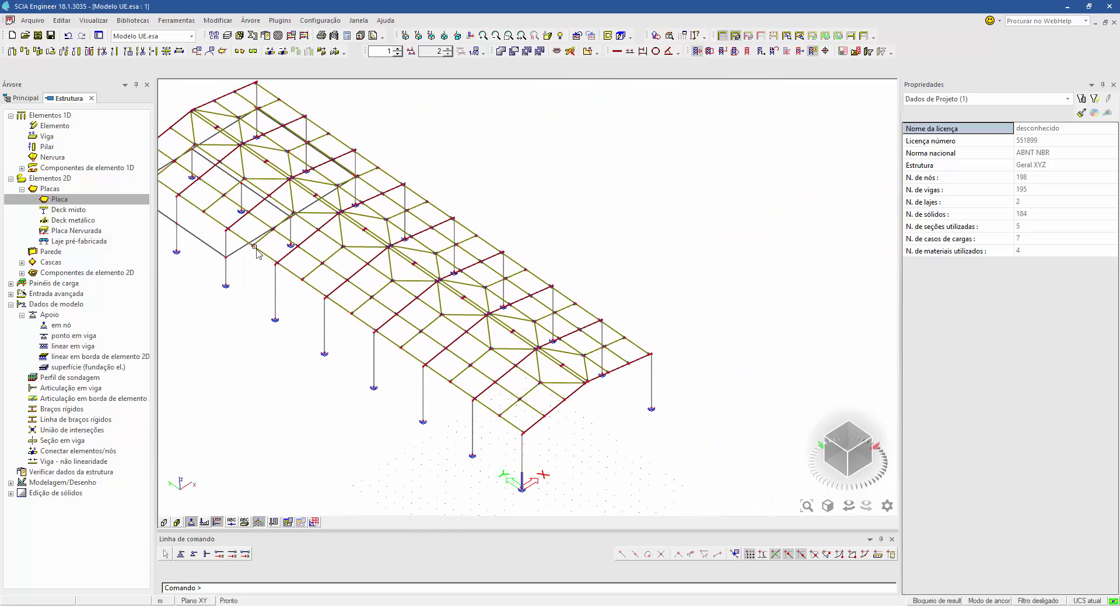
{"action": "left_click", "coordinate": [164, 522]}
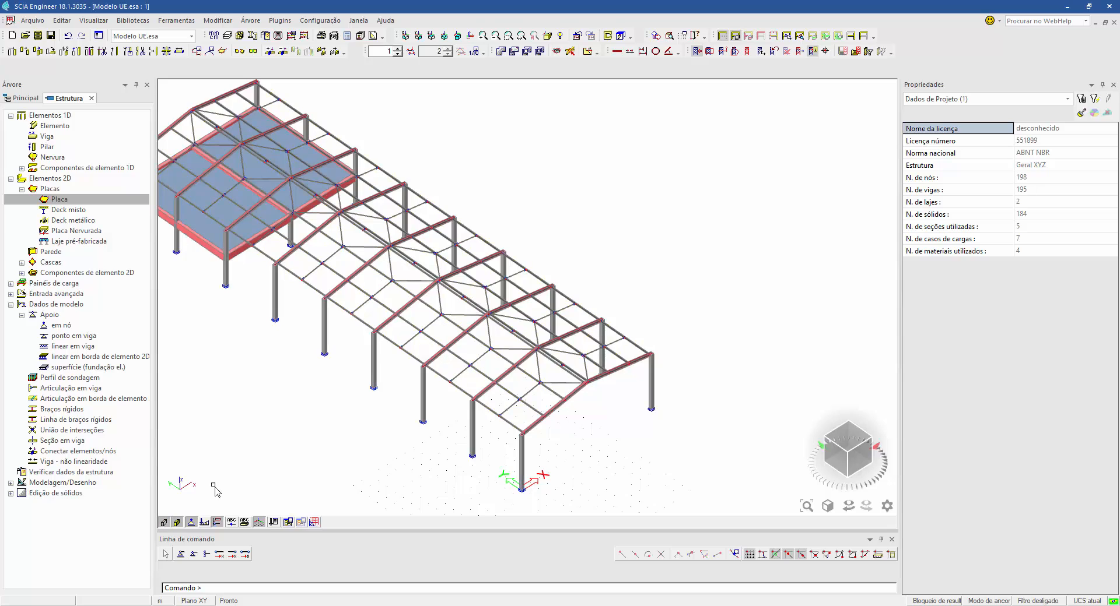
{"action": "left_click", "coordinate": [165, 523]}
{"action": "middle_click_drag", "start_coordinate": [544, 200], "coordinate": [617, 225]}
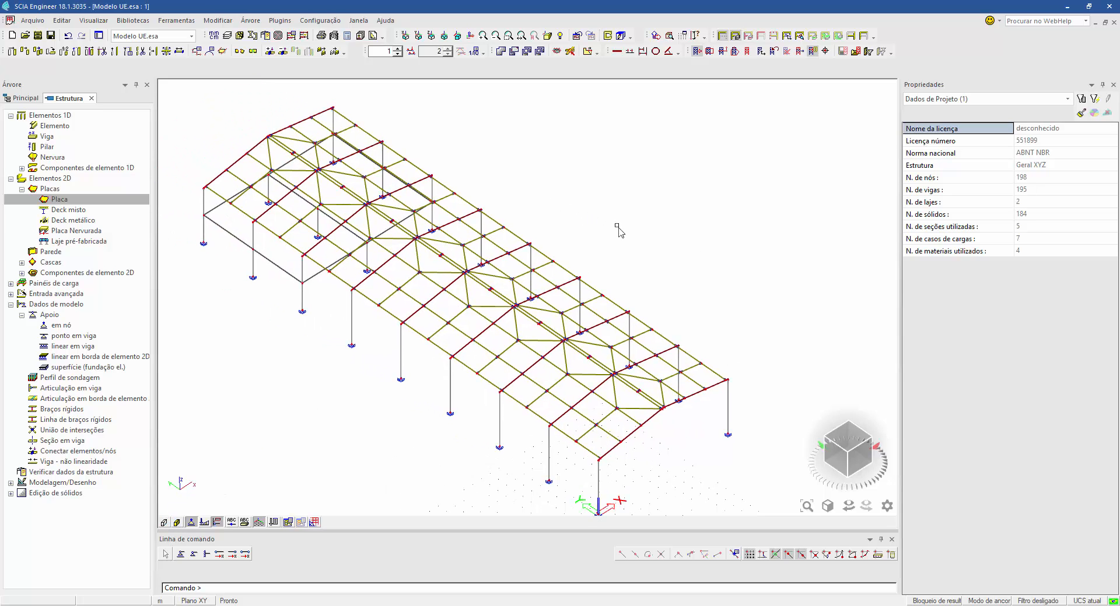
{"action": "scroll", "coordinate": [617, 226], "scroll_direction": "down", "scroll_amount": 1}
{"action": "scroll", "coordinate": [474, 301], "scroll_direction": "down", "scroll_amount": 1}
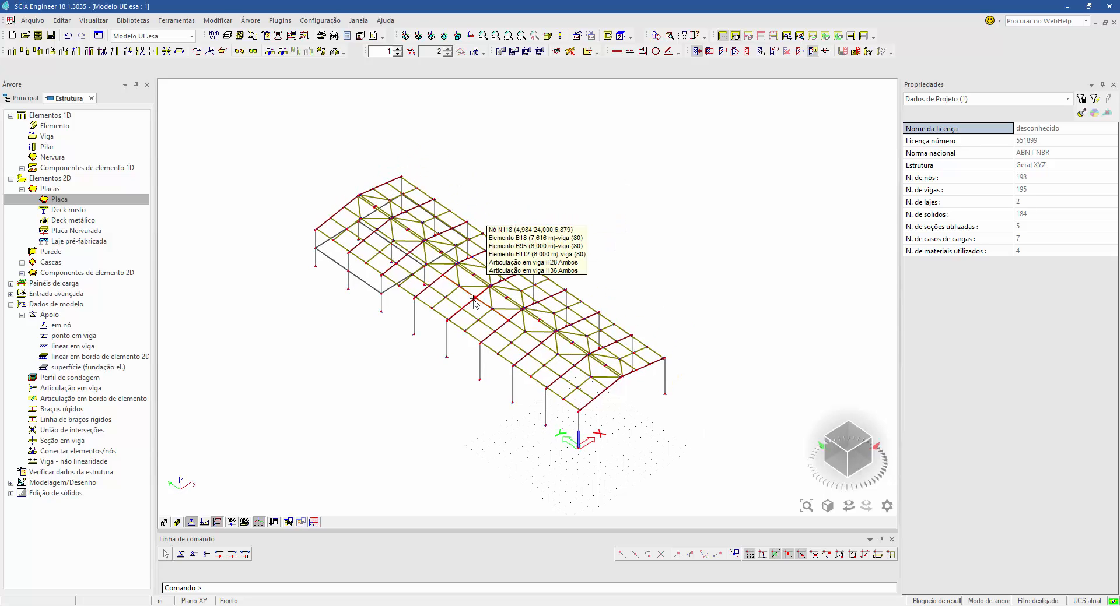
Run the structure data check, including duplicate nodes, elements, references and additional data positions
{"action": "left_click", "coordinate": [265, 35]}
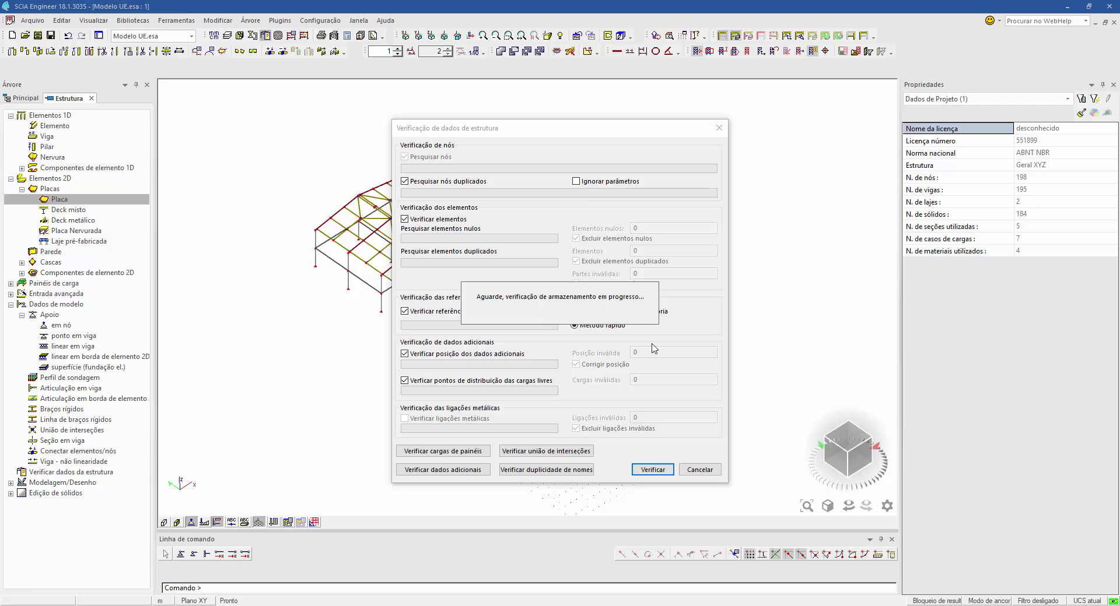
{"action": "left_click", "coordinate": [665, 469]}
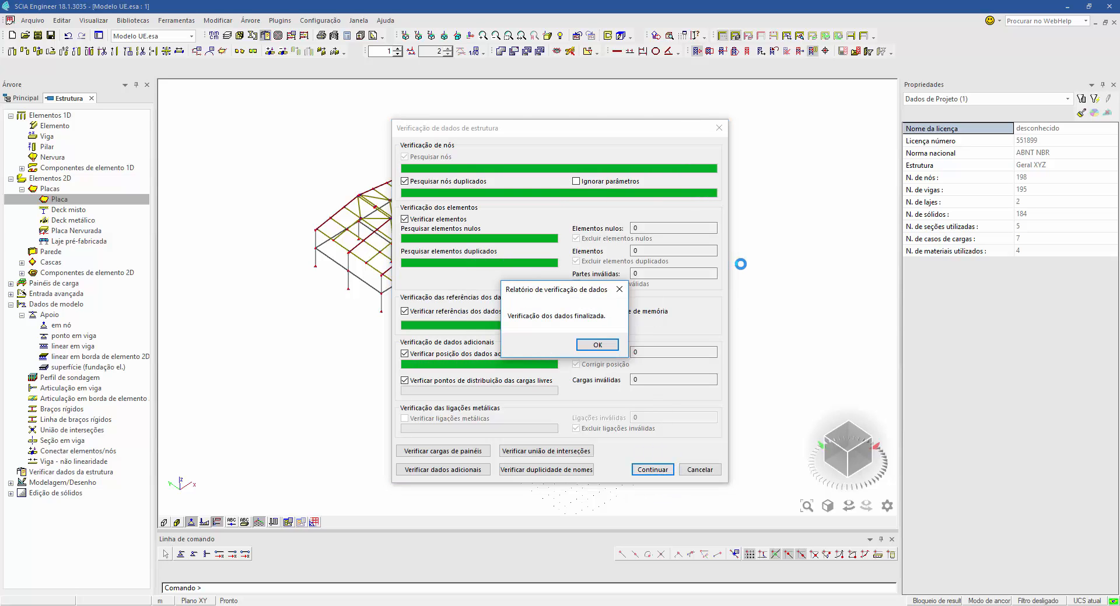
{"action": "left_click", "coordinate": [597, 344]}
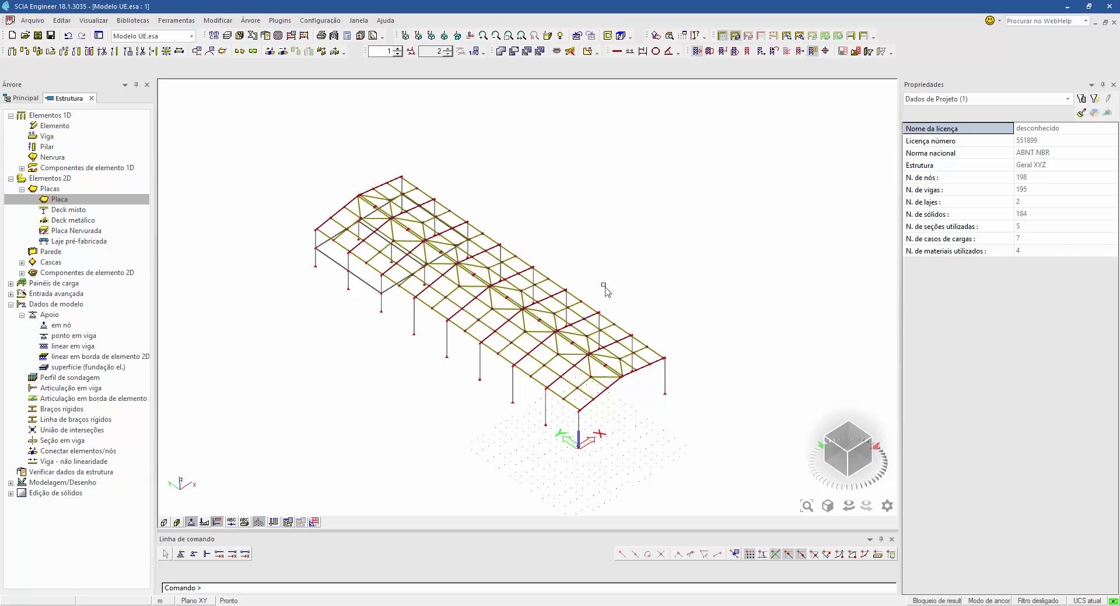
Connect the nodes and elements of the whole structure, applying the operation to all entities
{"action": "left_click", "coordinate": [270, 51]}
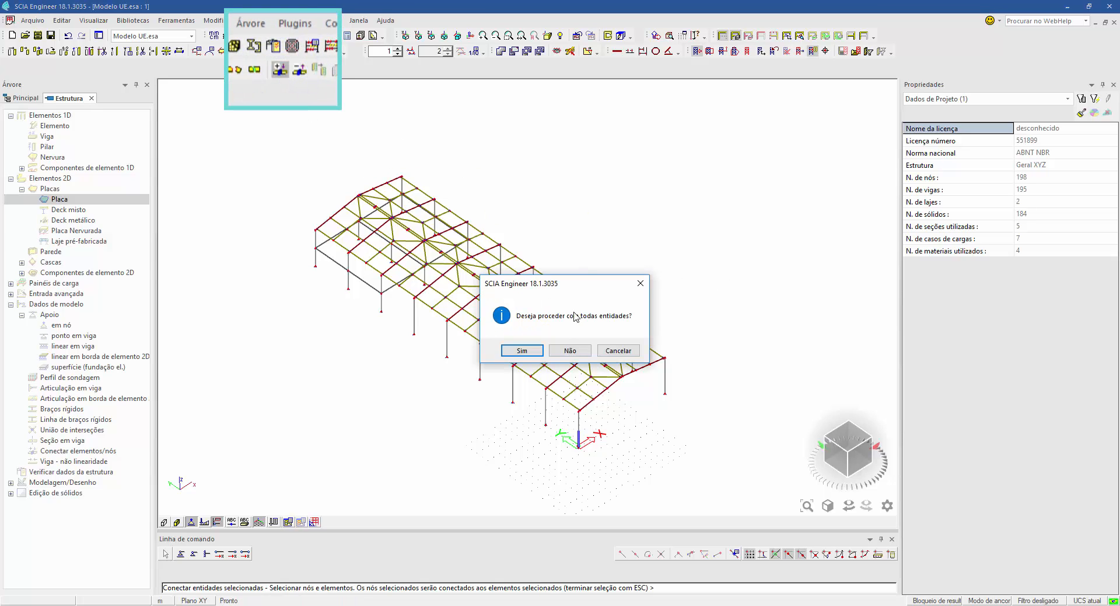
{"action": "left_click", "coordinate": [522, 353]}
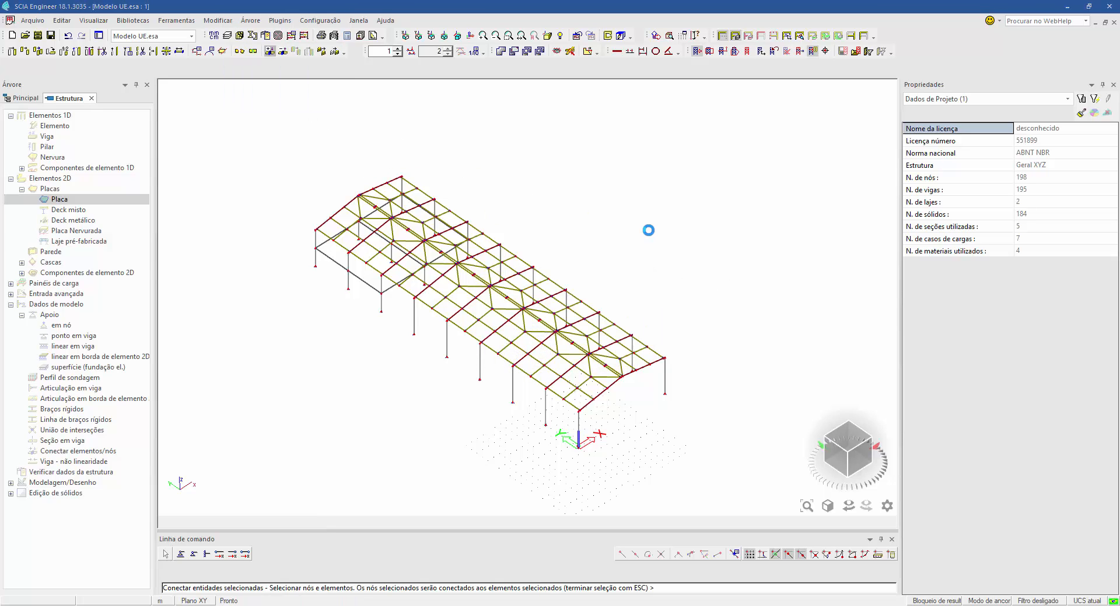
{"action": "left_click", "coordinate": [706, 424]}
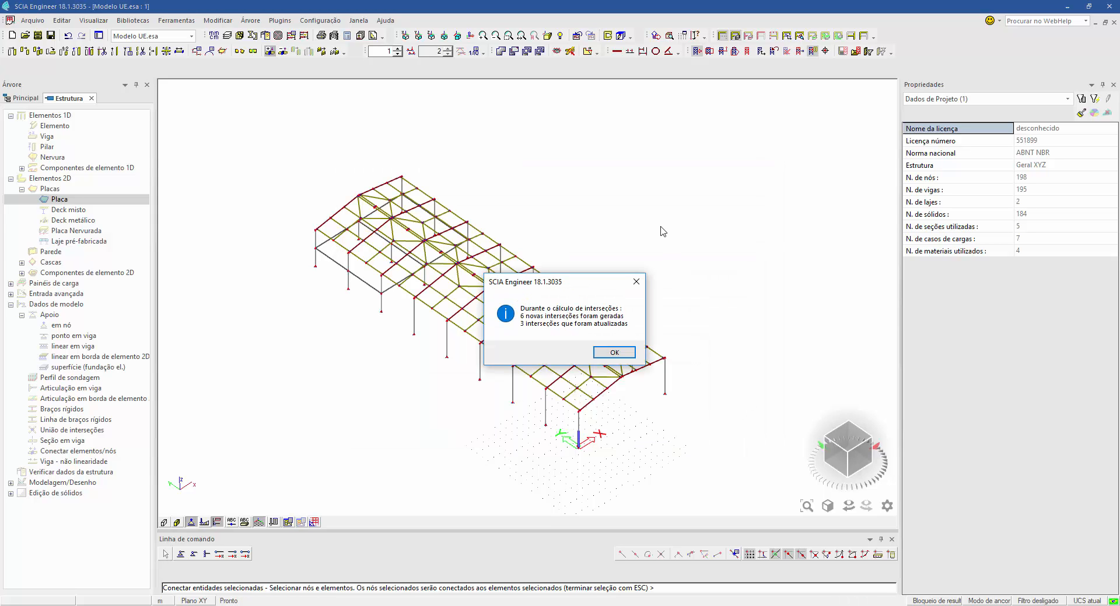
{"action": "left_click", "coordinate": [612, 353]}
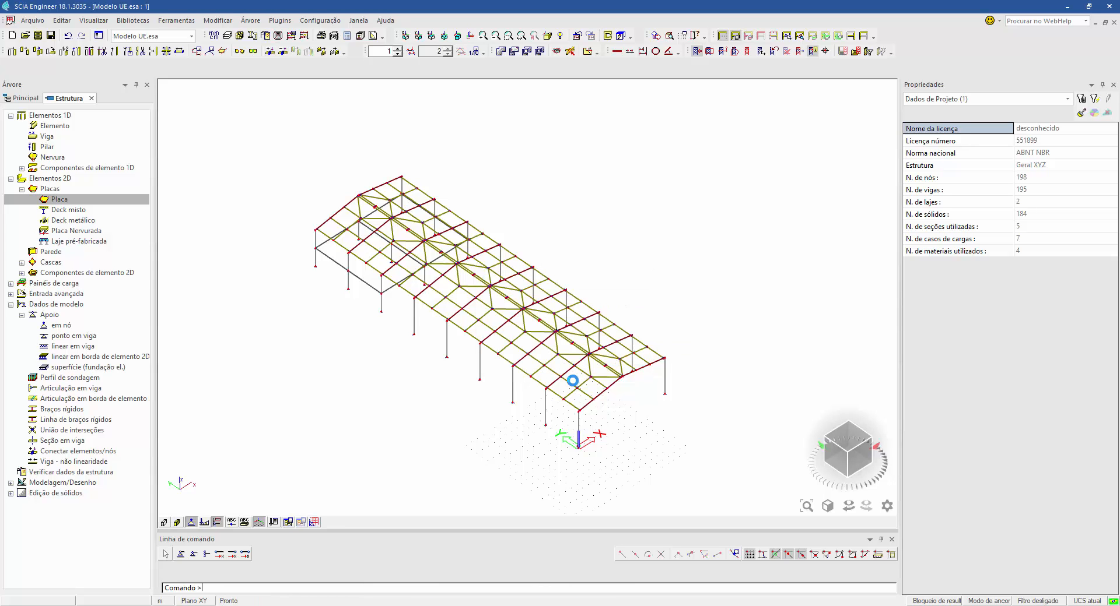
Inspect the eave purlin and its connecting node near the front corner of the roof to check the generated connection
{"action": "scroll", "coordinate": [569, 406], "scroll_direction": "up", "scroll_amount": 8}
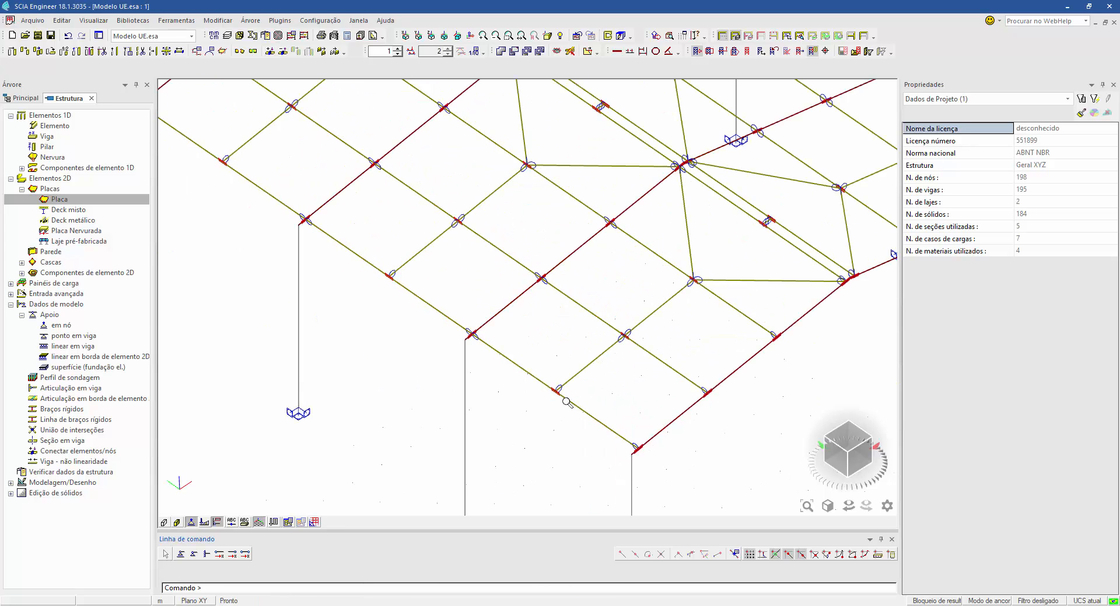
{"action": "left_click", "coordinate": [567, 398]}
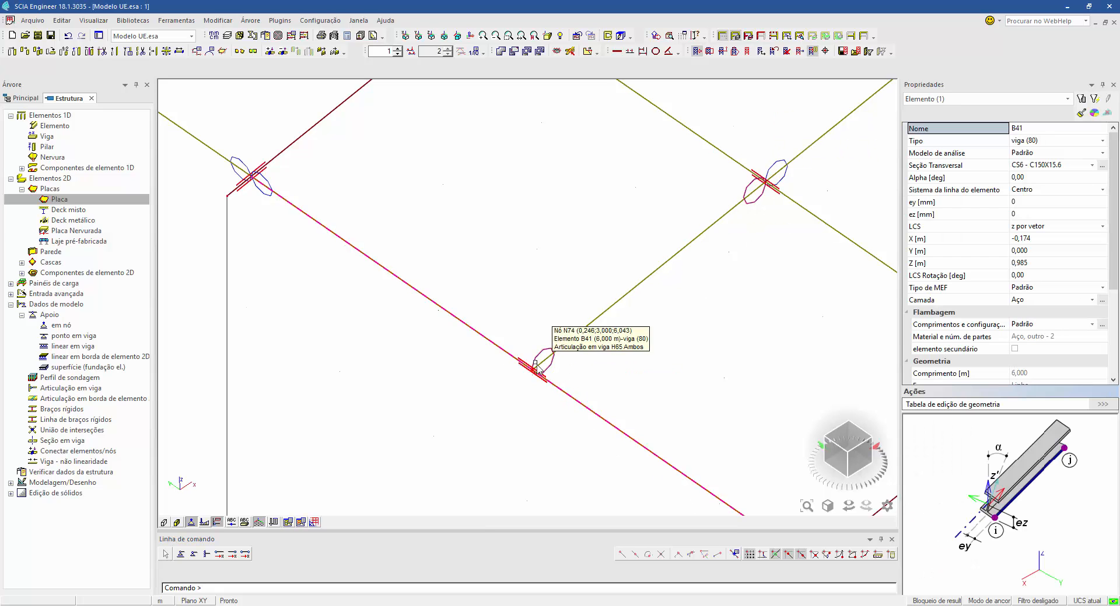
{"action": "left_click", "coordinate": [595, 417]}
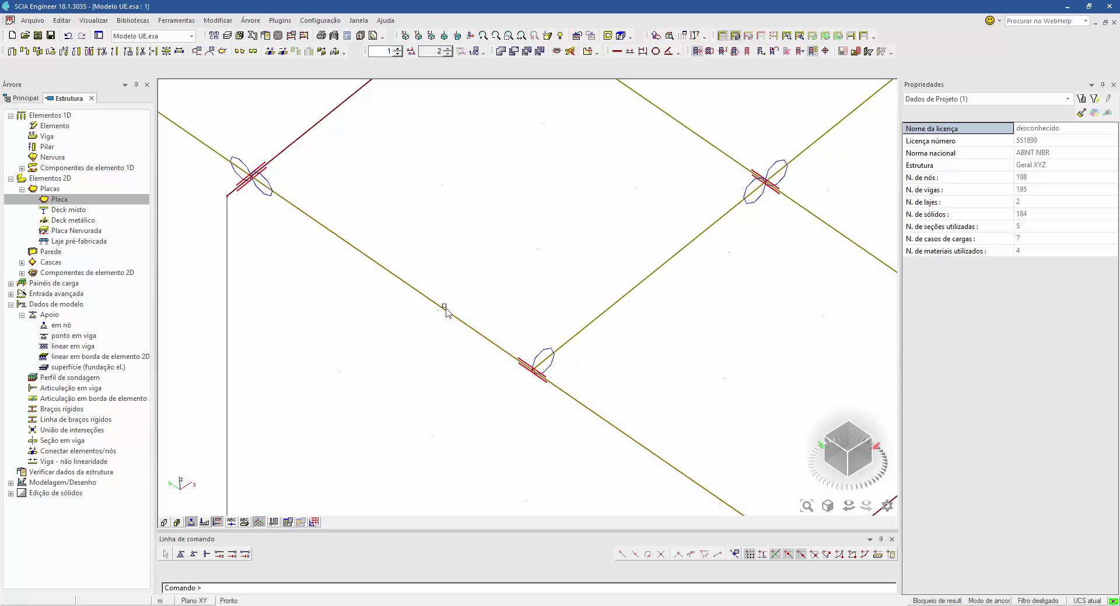
{"action": "scroll", "coordinate": [408, 279], "scroll_direction": "down", "scroll_amount": 5}
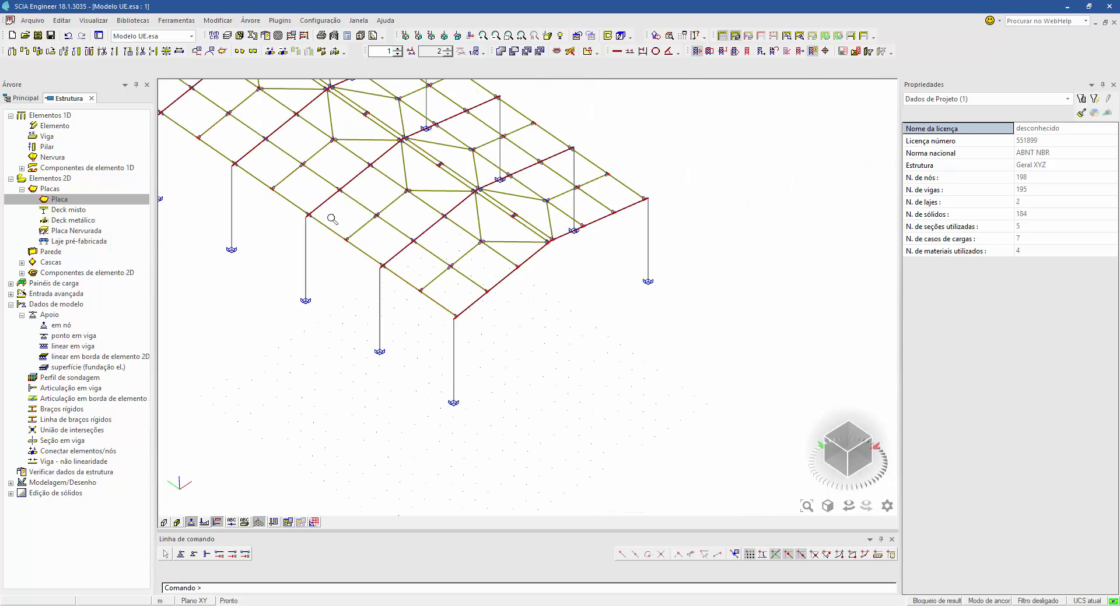
{"action": "middle_click_drag", "start_coordinate": [337, 236], "coordinate": [500, 382]}
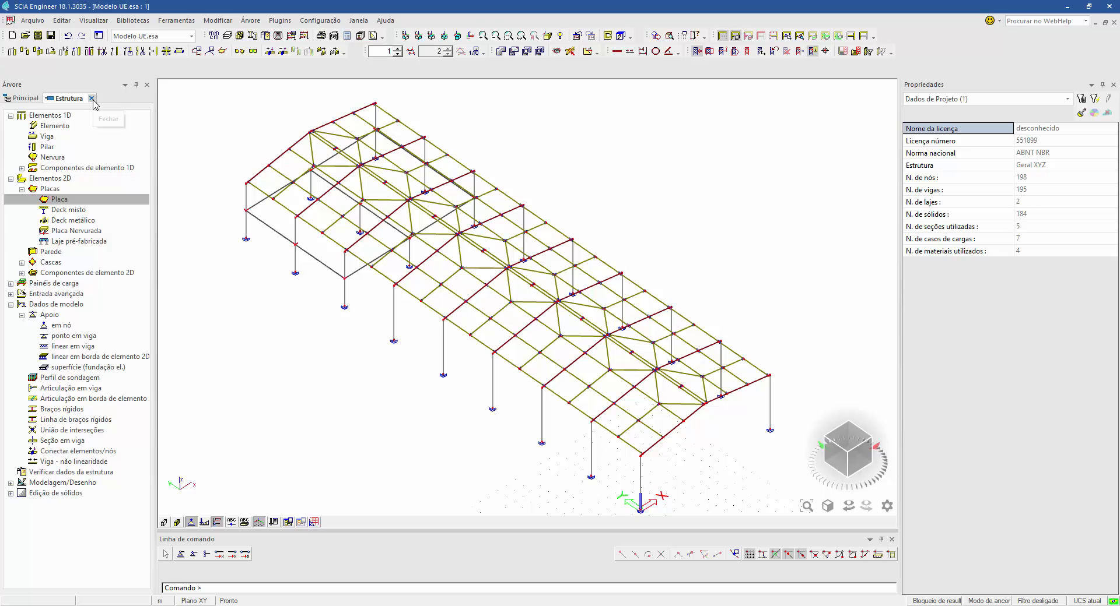
Switch from structure to load input, review the self-weight load case definition, and make LC1 - Peso próprio the active load case
{"action": "left_click", "coordinate": [92, 98]}
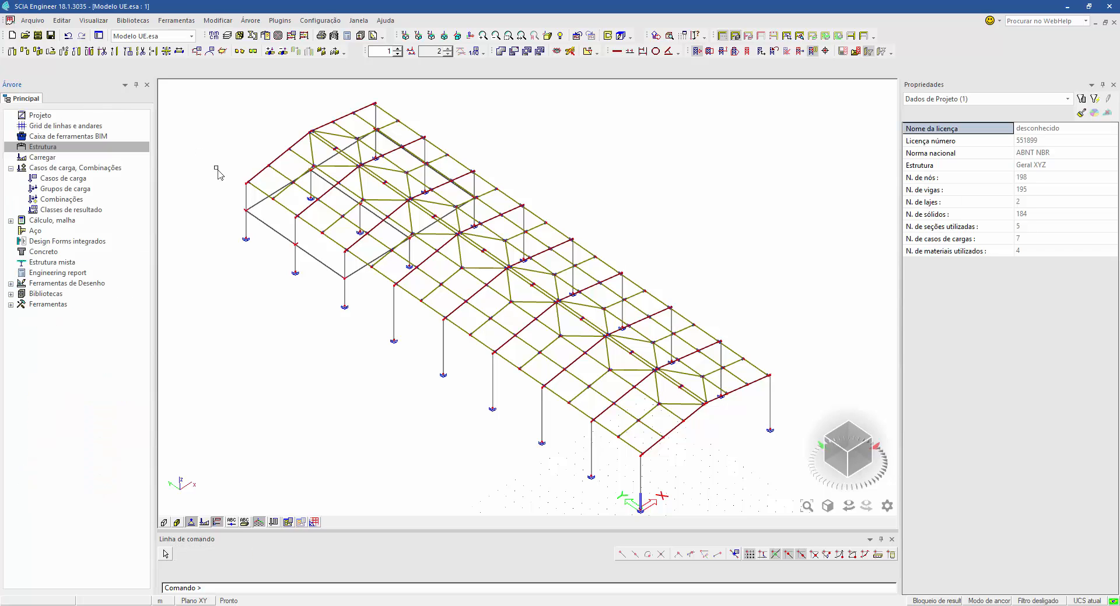
{"action": "left_click", "coordinate": [43, 158]}
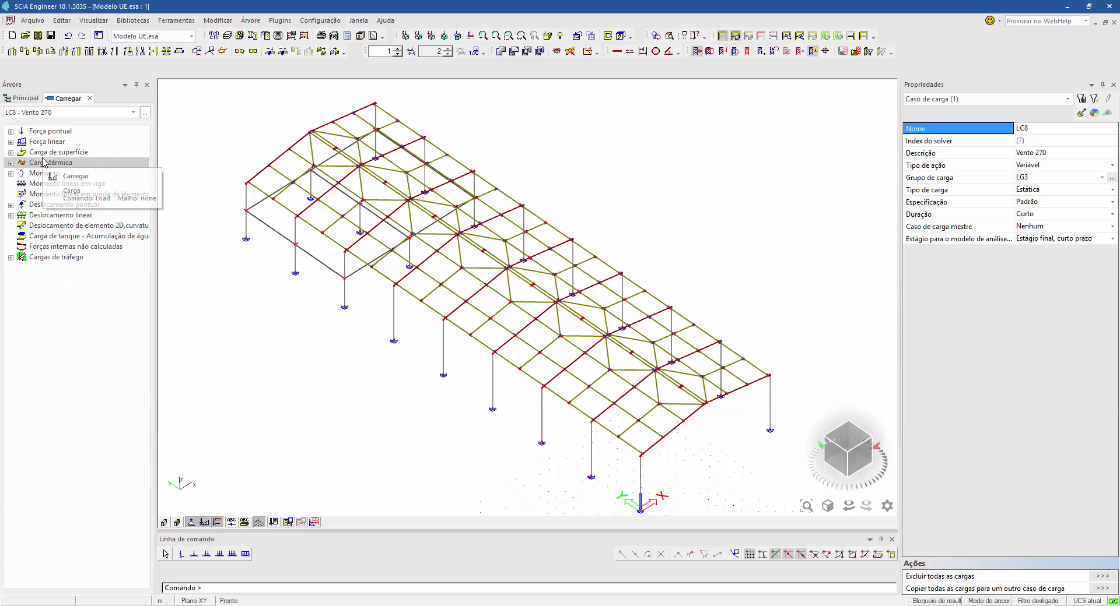
{"action": "left_click", "coordinate": [145, 113]}
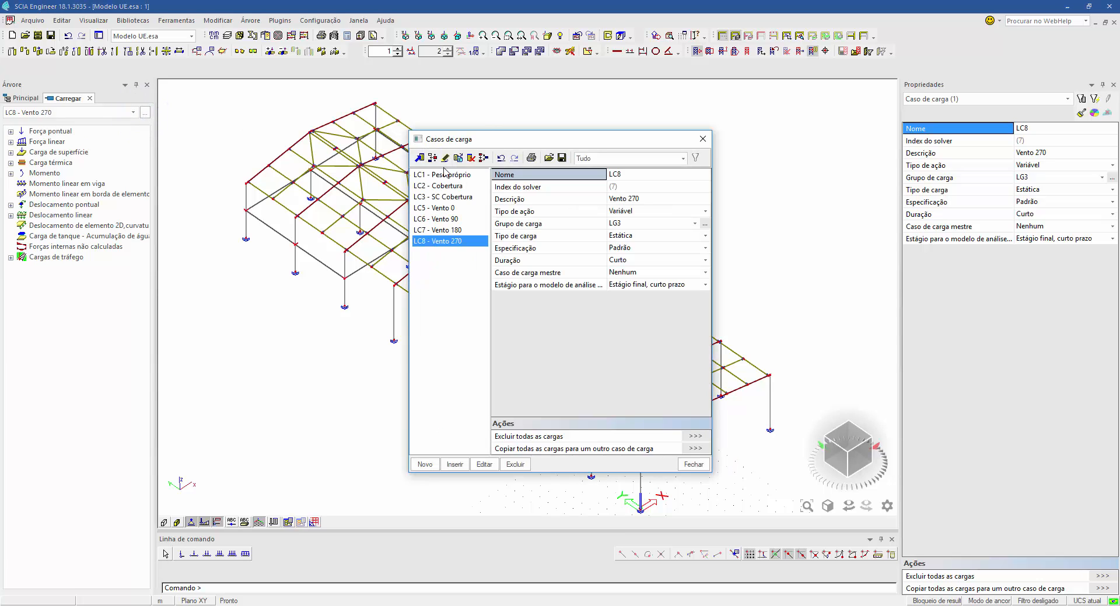
{"action": "left_click", "coordinate": [457, 176]}
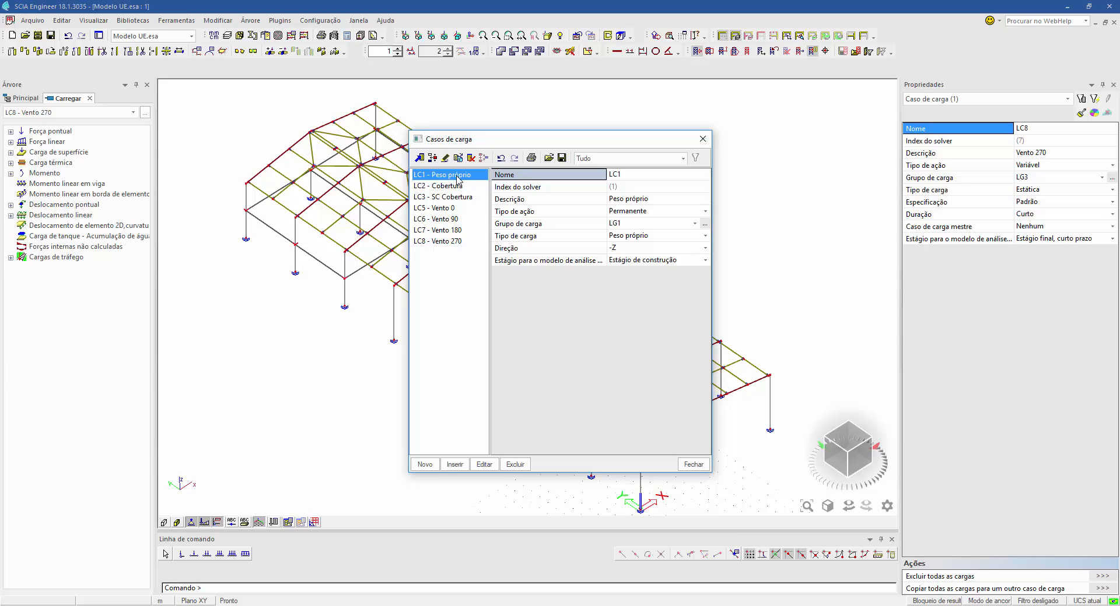
{"action": "left_click", "coordinate": [703, 139]}
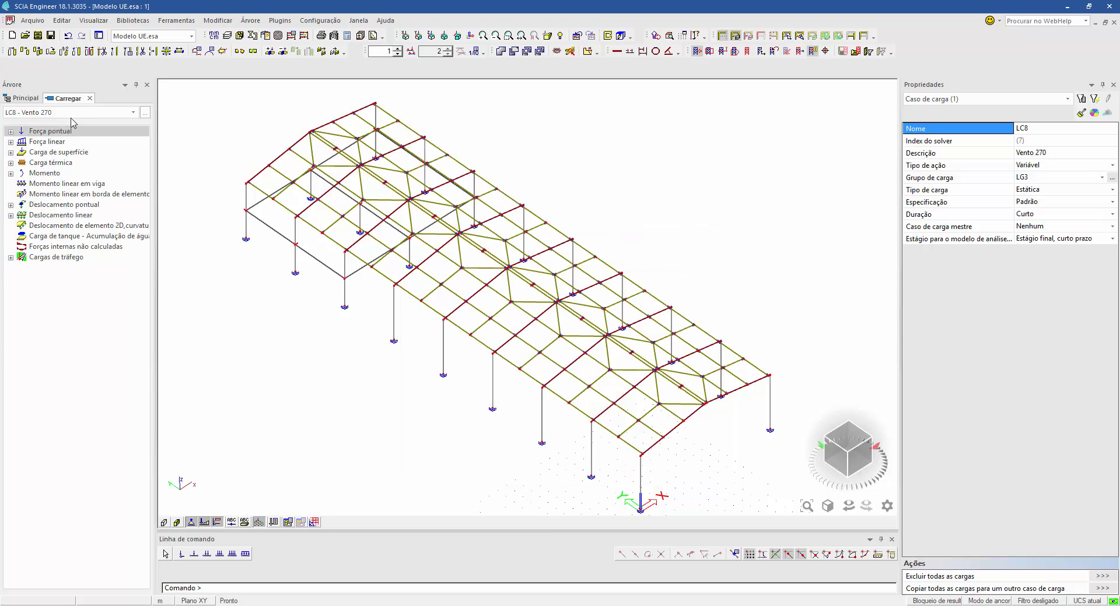
{"action": "left_click", "coordinate": [69, 112]}
{"action": "left_click", "coordinate": [66, 123]}
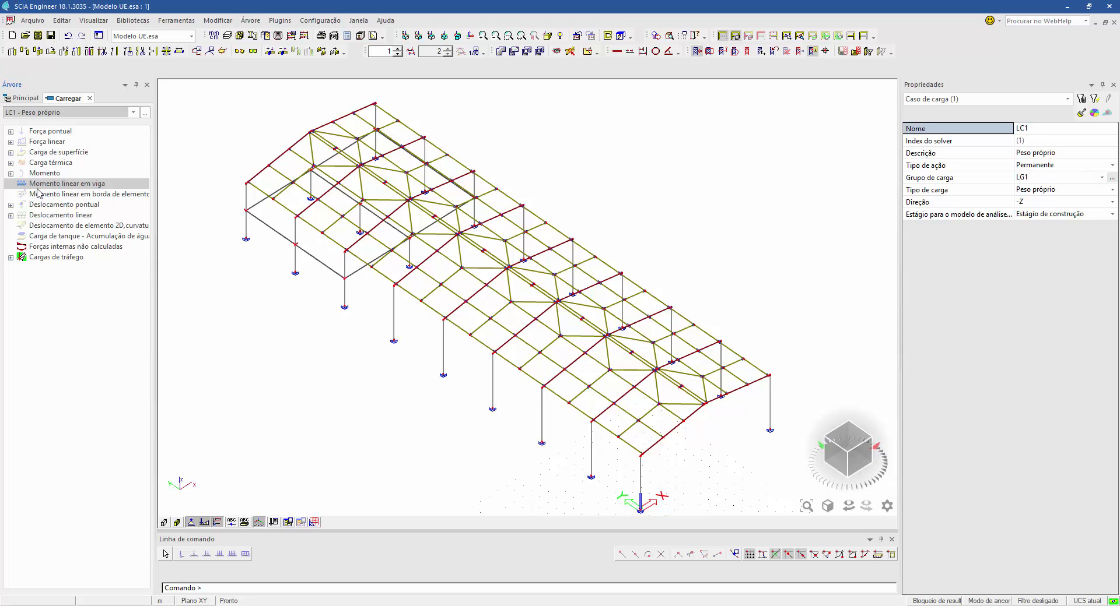
Create a new load case with the description "SC mez." and assign it to load group LG2
{"action": "left_click", "coordinate": [146, 112]}
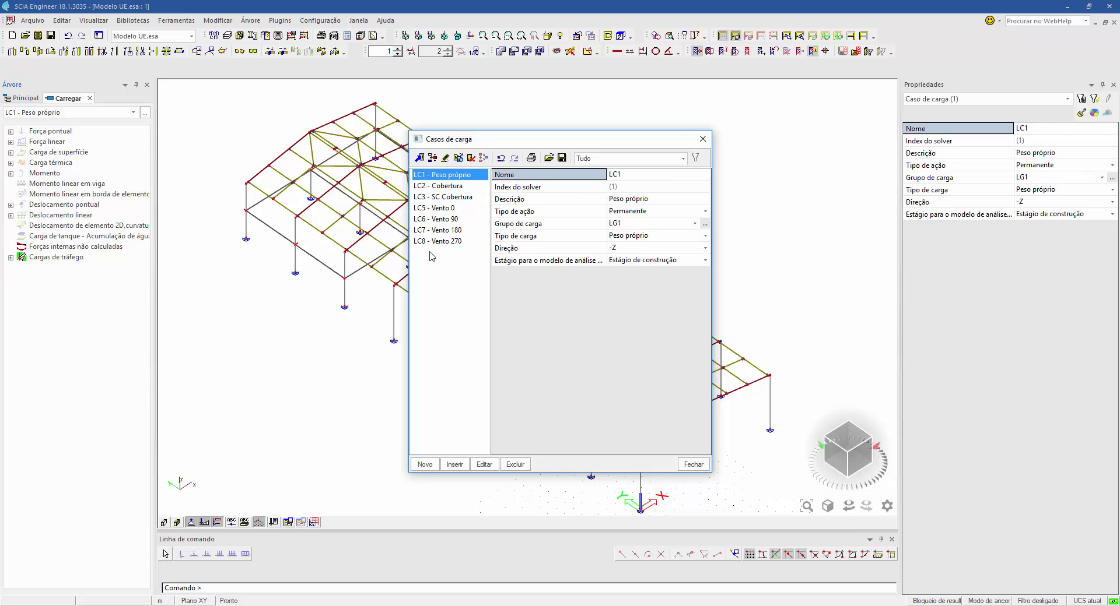
{"action": "left_click", "coordinate": [425, 463]}
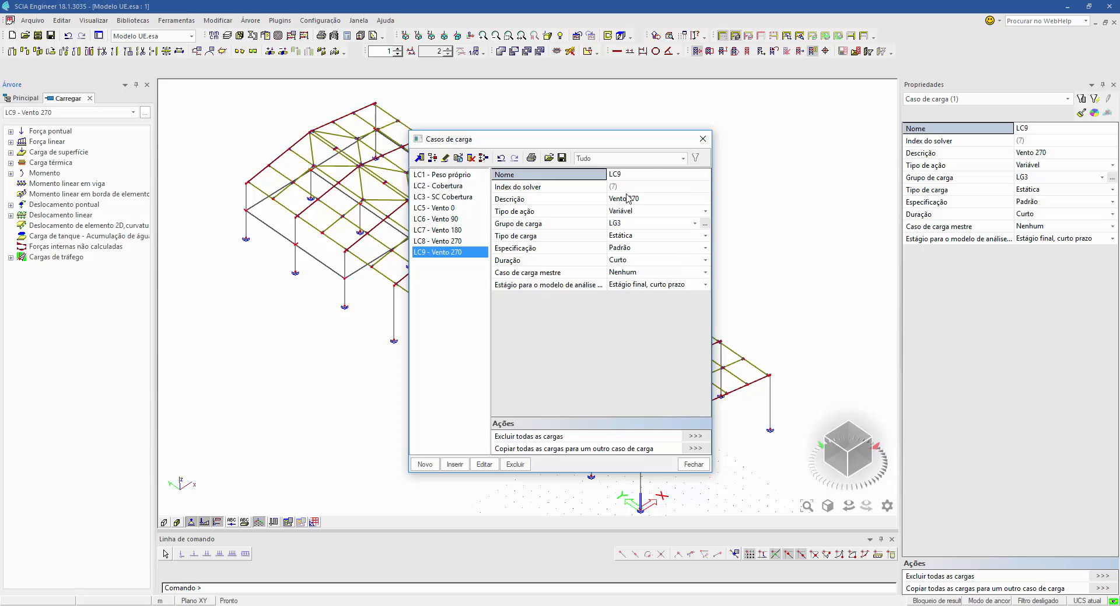
{"action": "left_click", "coordinate": [655, 202]}
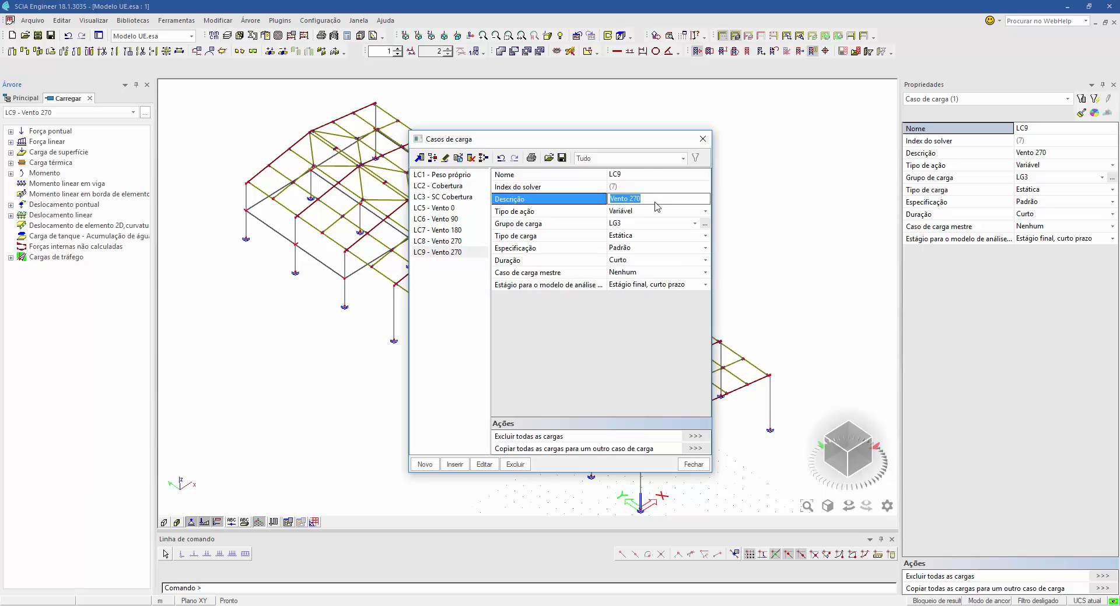
{"action": "type", "text": "SC mez."}
{"action": "key", "text": "Return"}
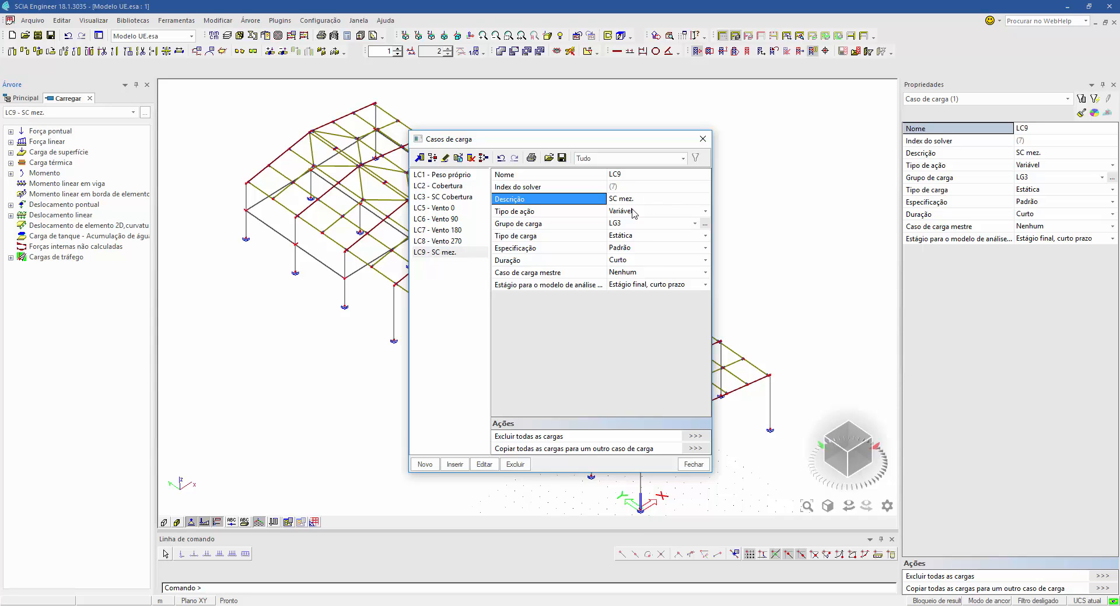
{"action": "left_click", "coordinate": [686, 228]}
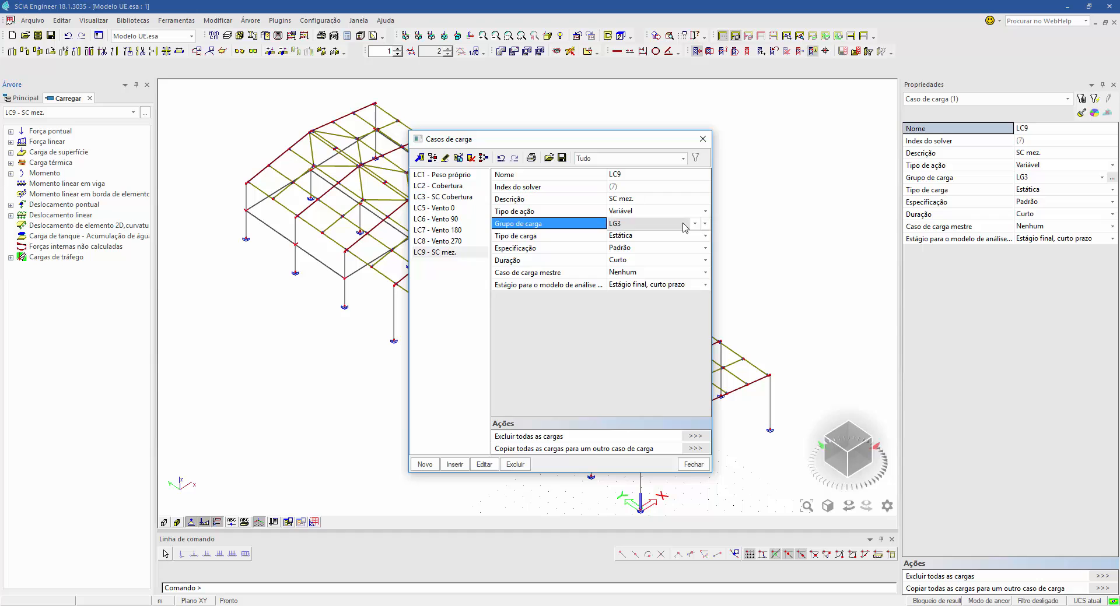
{"action": "left_click", "coordinate": [687, 226]}
{"action": "left_click", "coordinate": [635, 236]}
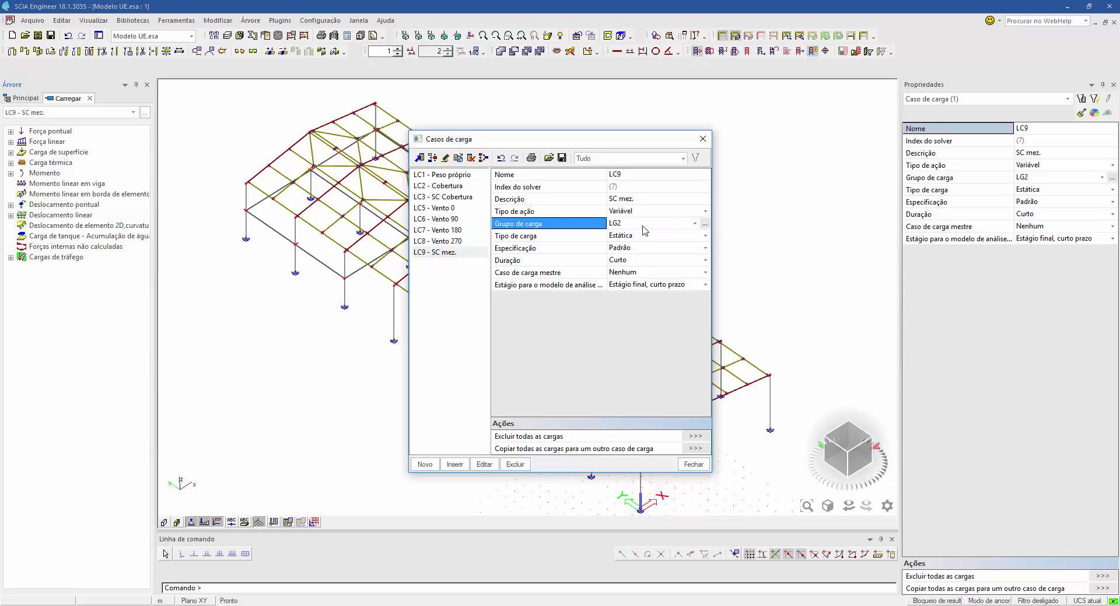
Compare the relation and load type definitions of load groups LG2 and LG3
{"action": "left_click", "coordinate": [705, 225]}
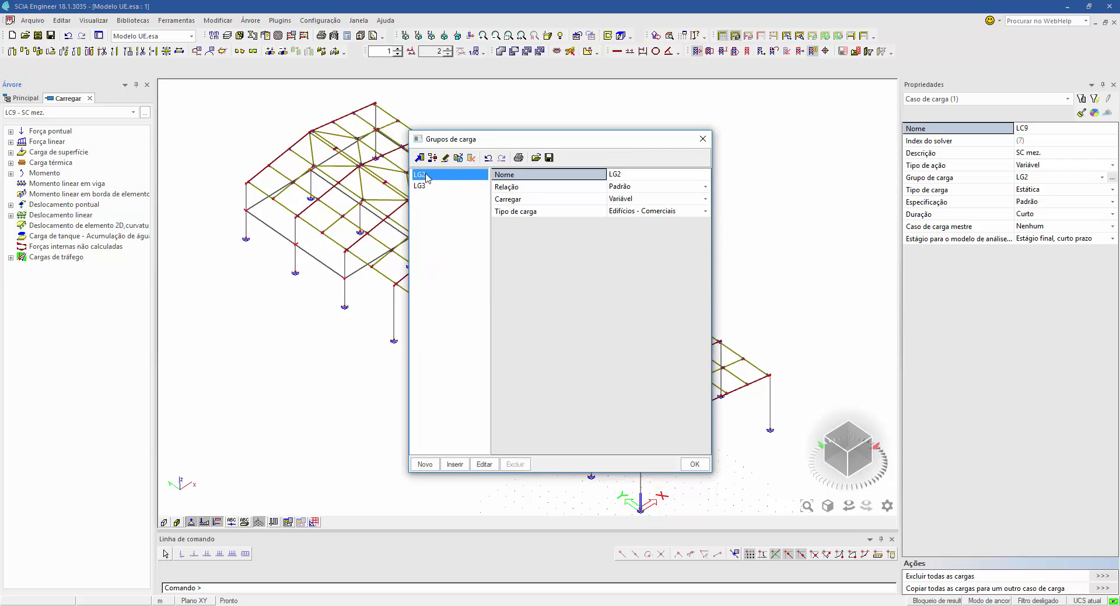
{"action": "left_click", "coordinate": [437, 186]}
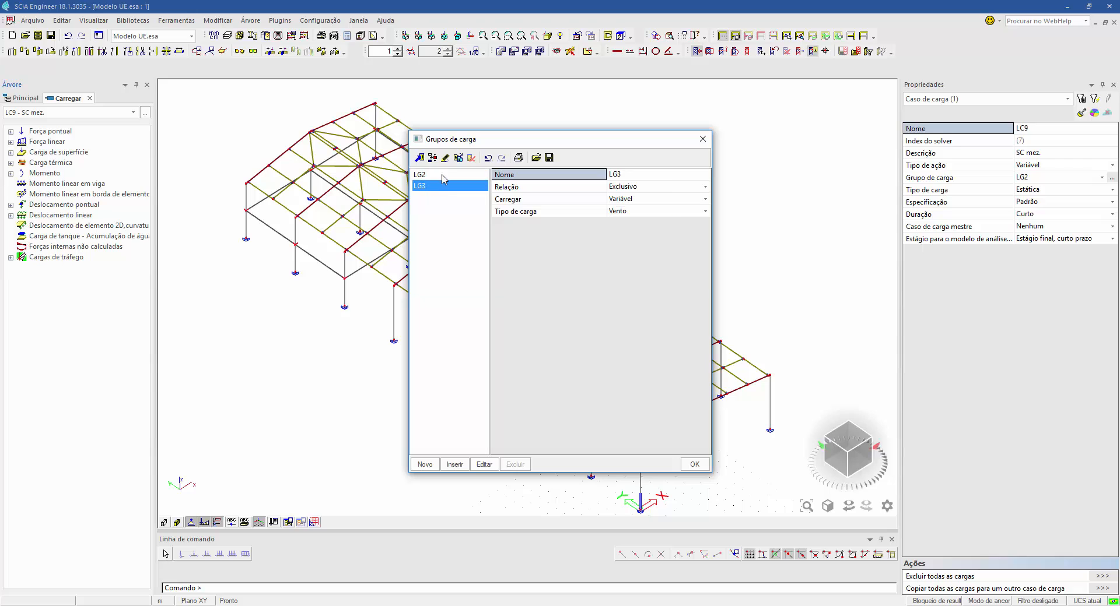
{"action": "left_click", "coordinate": [694, 465]}
{"action": "left_click", "coordinate": [692, 465]}
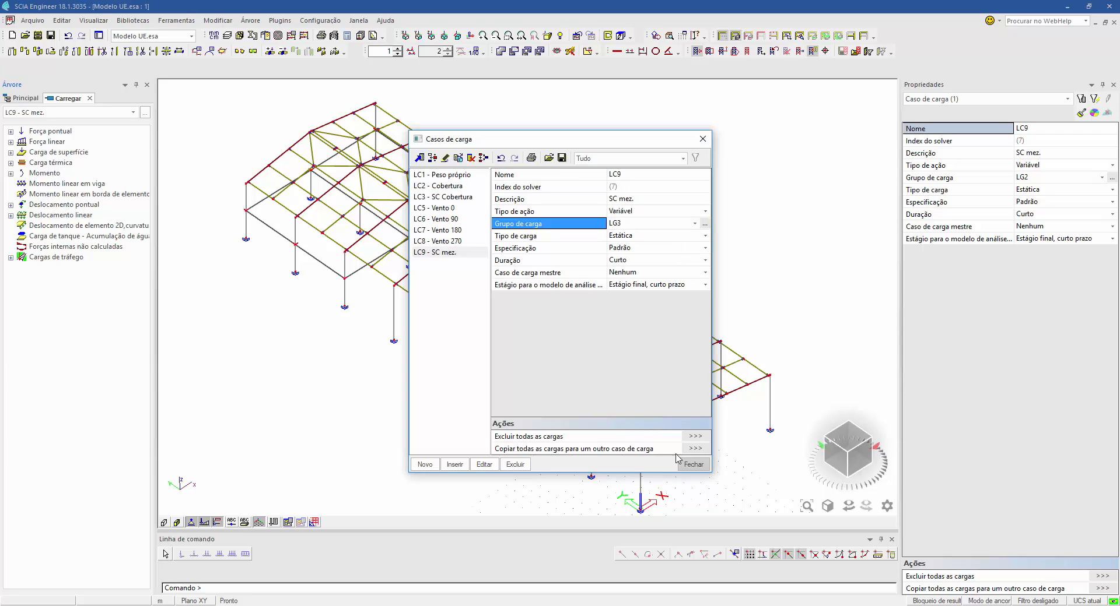
Reassign the SC mez. load case to load group LG2 and close the load case manager
{"action": "left_click", "coordinate": [650, 223]}
{"action": "left_click", "coordinate": [647, 239]}
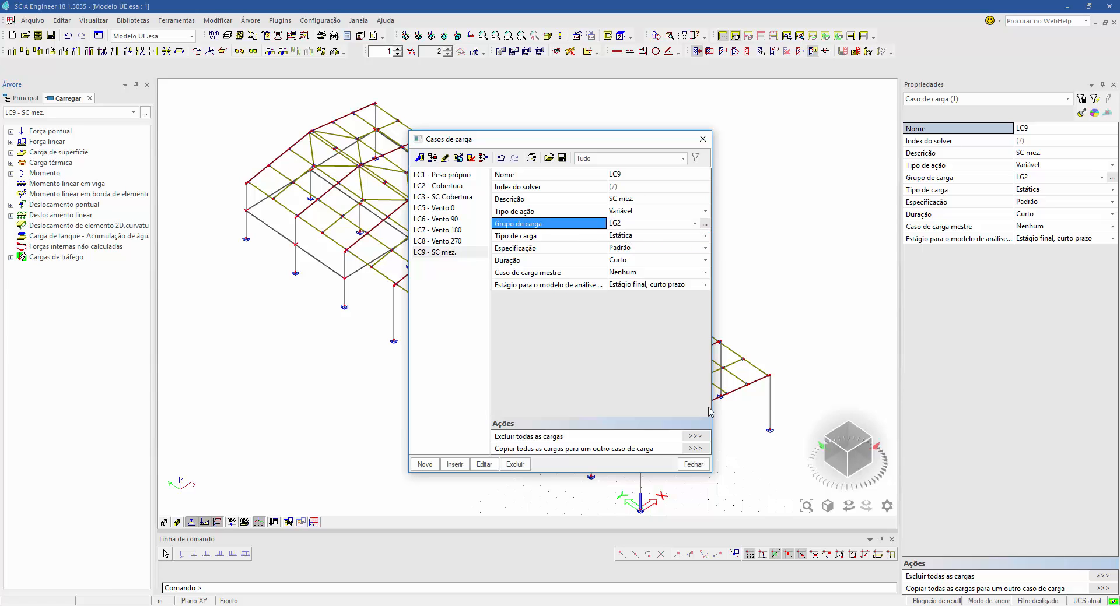
{"action": "left_click", "coordinate": [694, 465]}
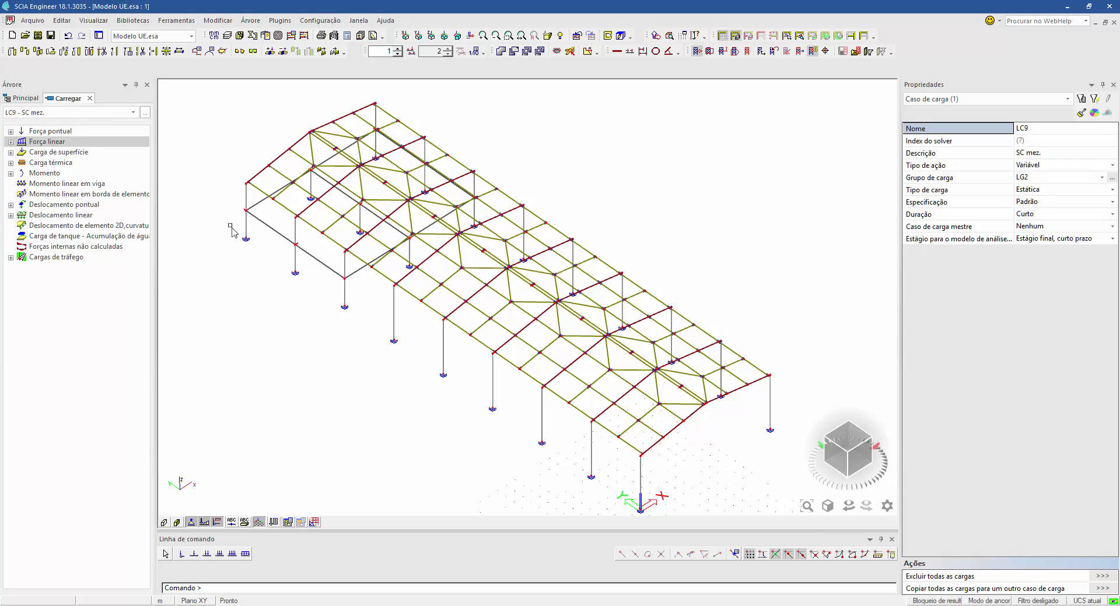
Define a surface force for 2D elements with a value of -2 kN/m² in the Z direction of the LCS system
{"action": "left_click", "coordinate": [11, 152]}
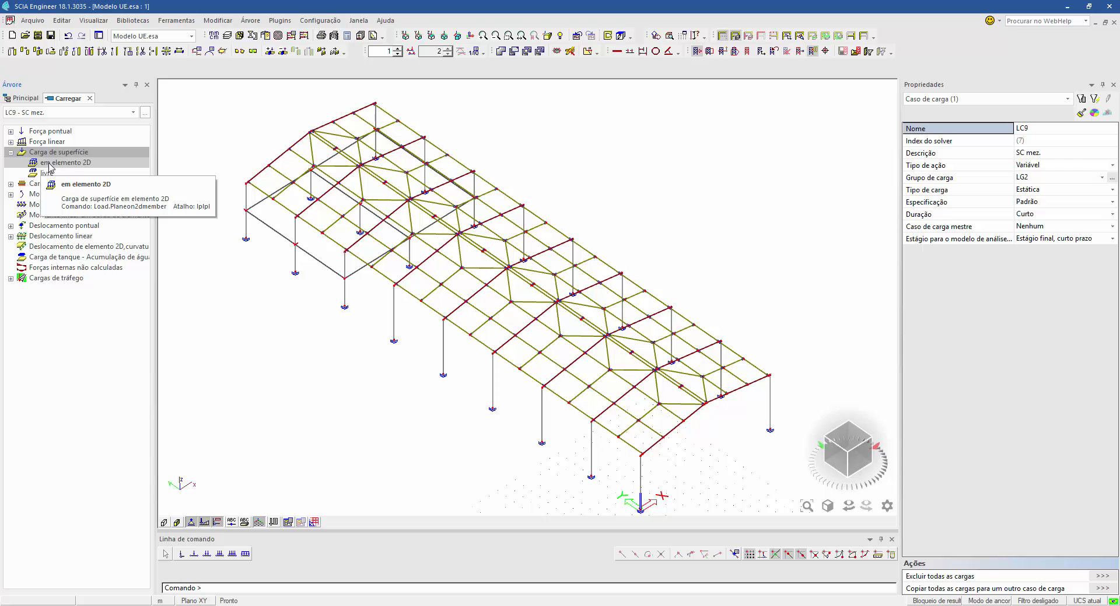
{"action": "double_click", "coordinate": [50, 164]}
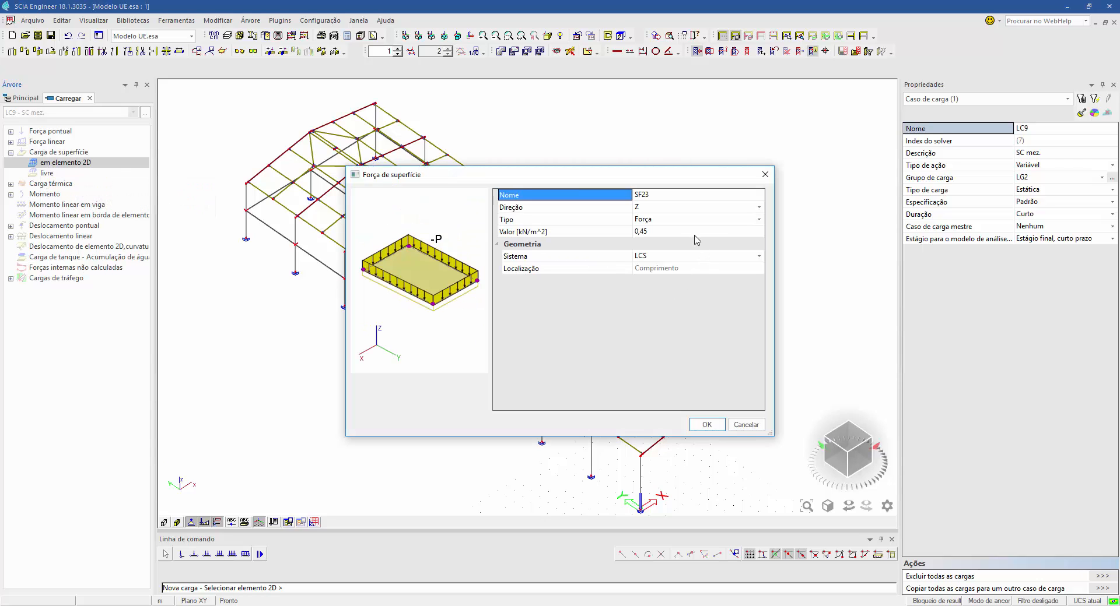
{"action": "left_click", "coordinate": [690, 234]}
{"action": "type", "text": "2"}
{"action": "key", "text": "Return"}
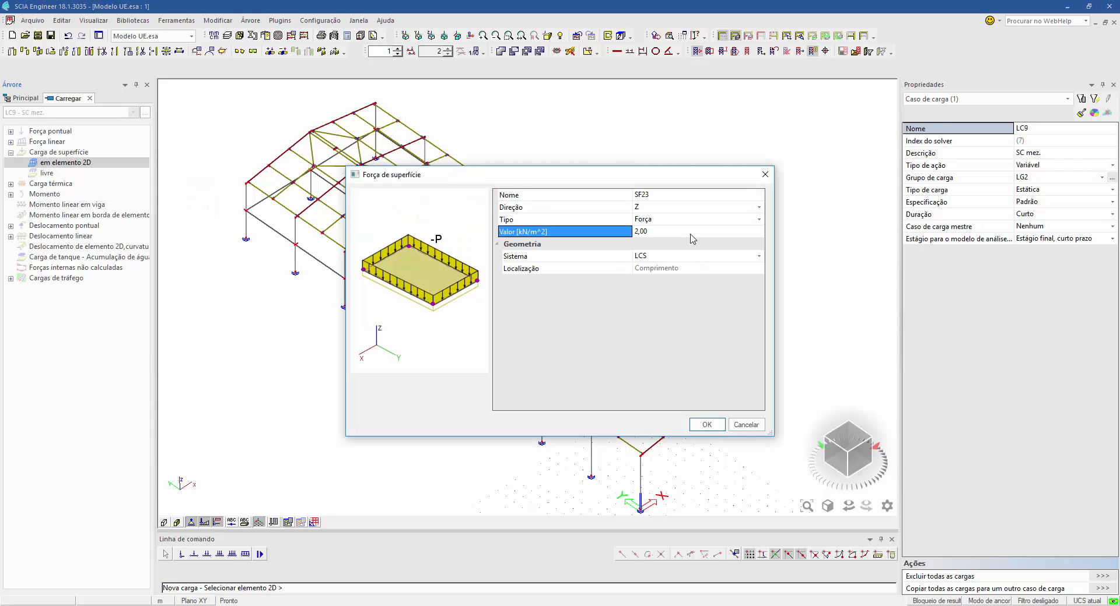
{"action": "left_click", "coordinate": [680, 232]}
{"action": "type", "text": "-2"}
{"action": "key", "text": "Return"}
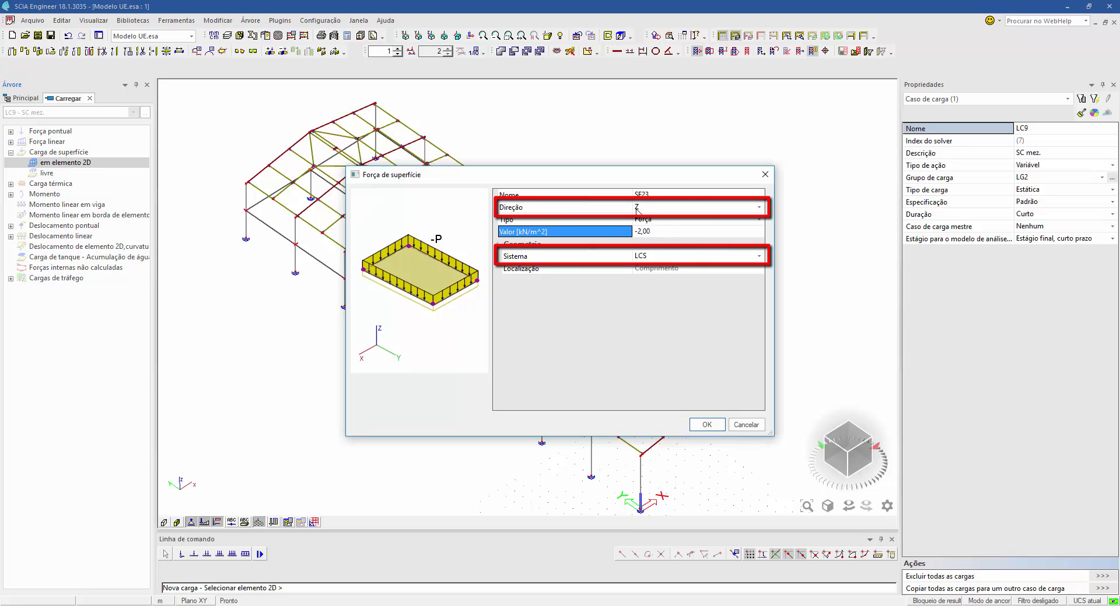
{"action": "left_click", "coordinate": [707, 425]}
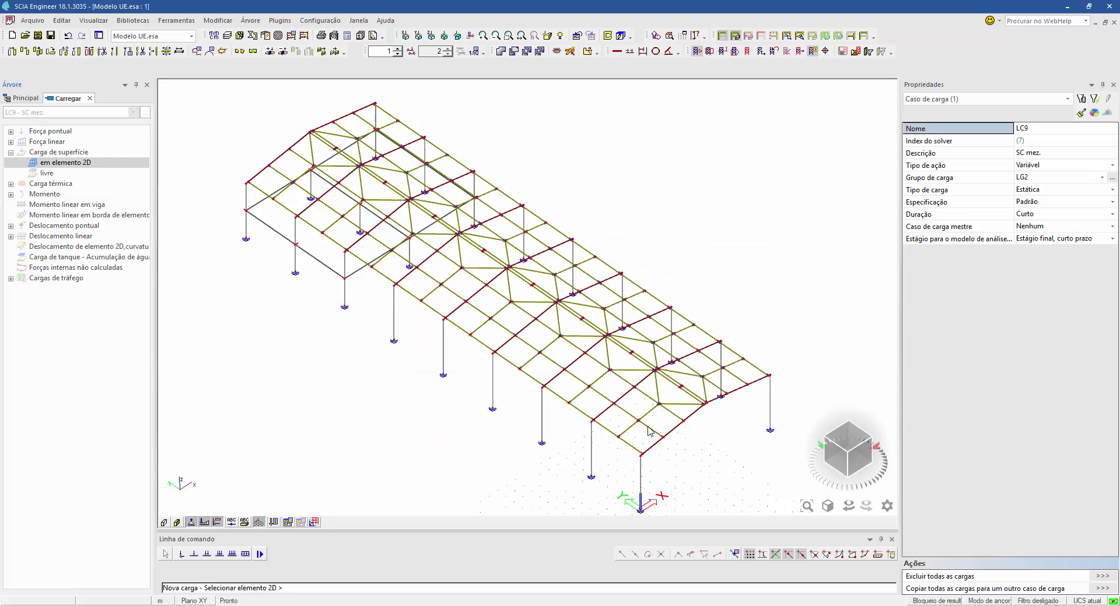
Apply the defined surface force to both mezzanine slabs and finish the load input
{"action": "left_click", "coordinate": [329, 273]}
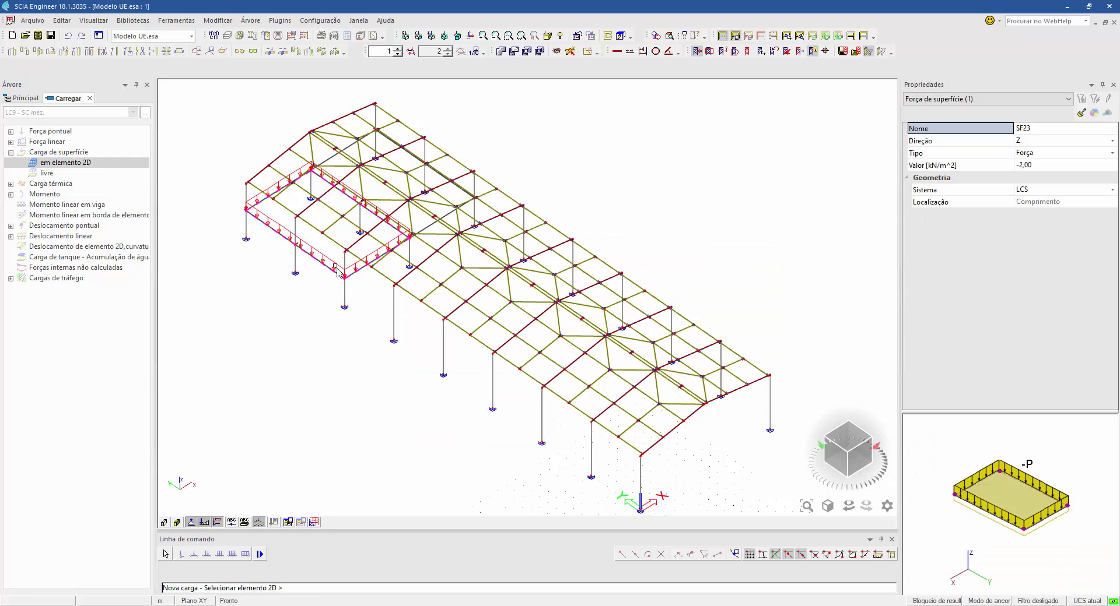
{"action": "left_click", "coordinate": [430, 233]}
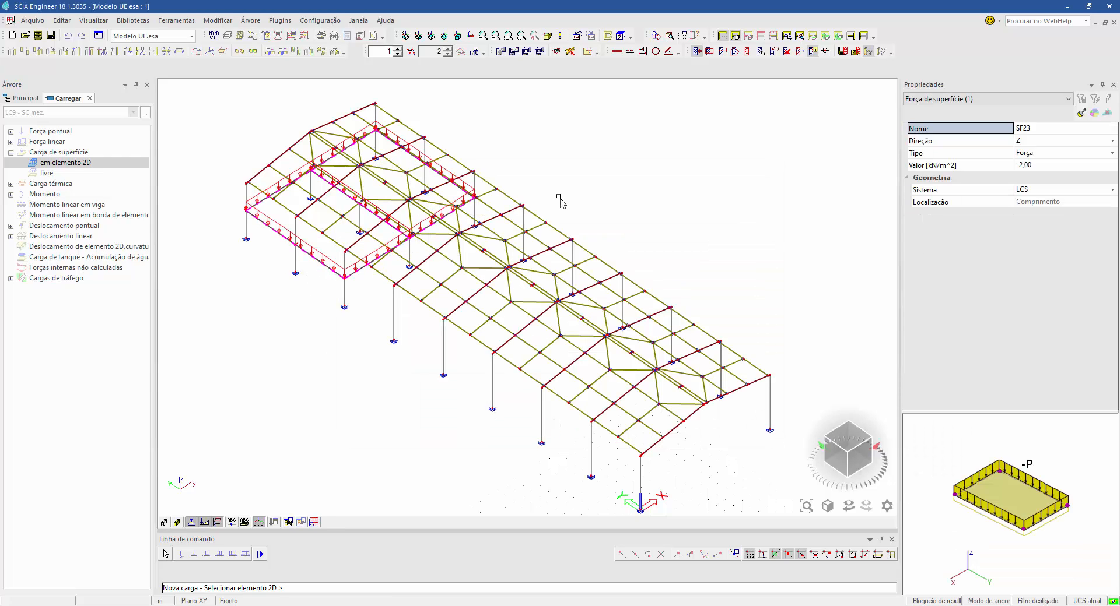
{"action": "key", "text": "Escape"}
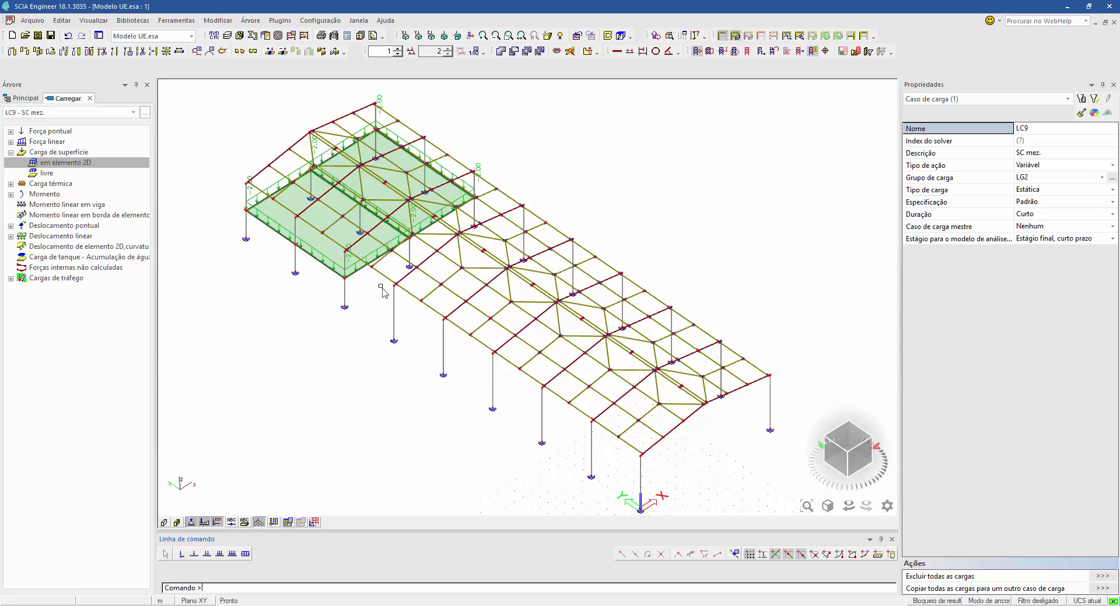
{"action": "scroll", "coordinate": [383, 290], "scroll_direction": "up", "scroll_amount": 5}
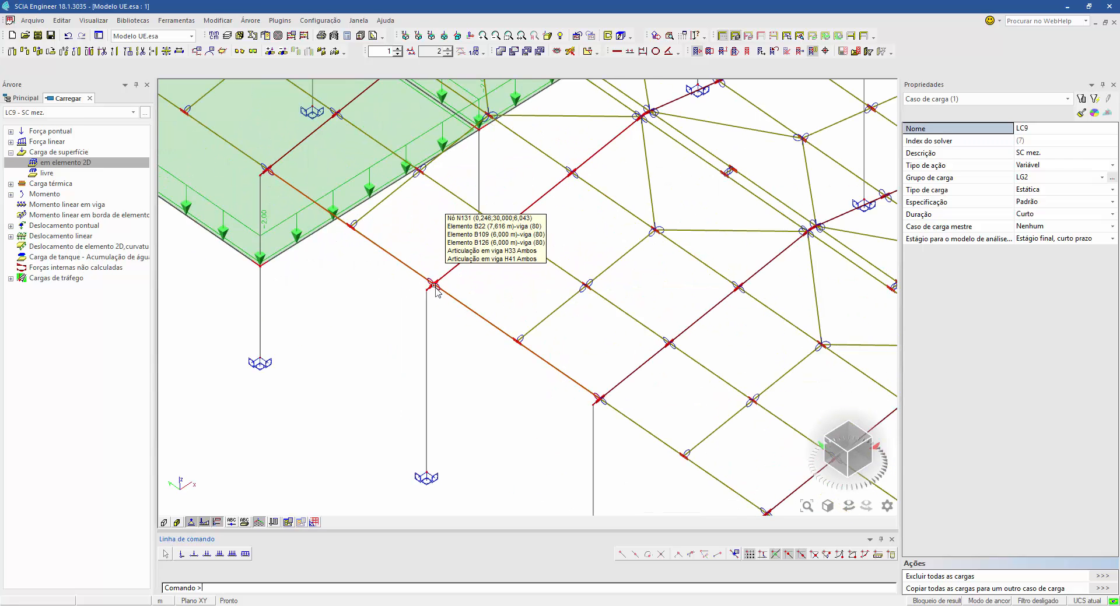
Inspect the properties of beam hinge H33 at the node where the edge purlins meet the column
{"action": "left_click", "coordinate": [433, 282]}
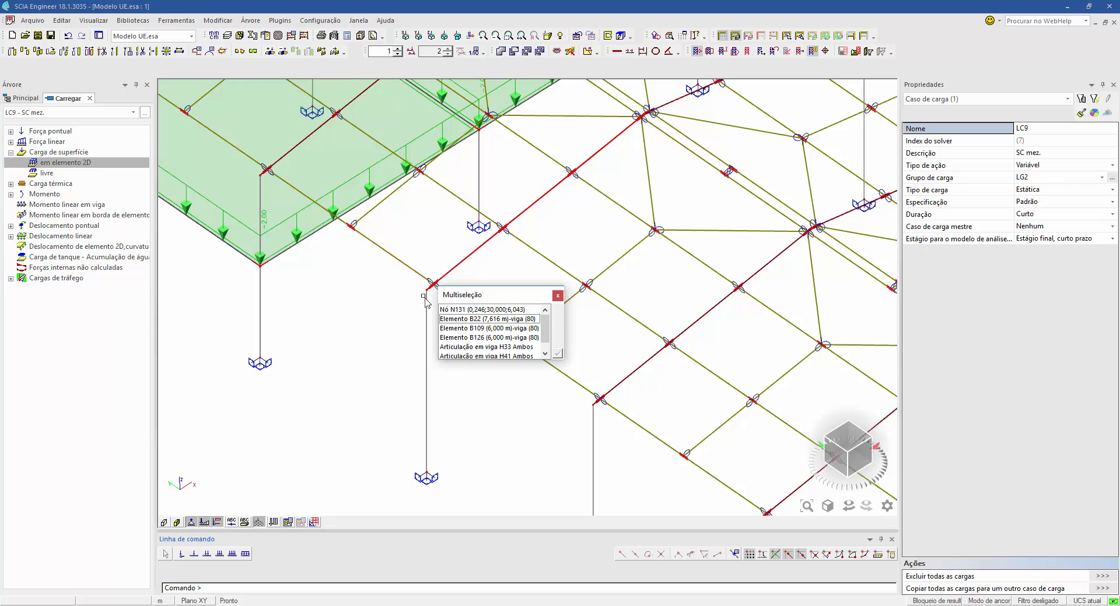
{"action": "left_click", "coordinate": [476, 349]}
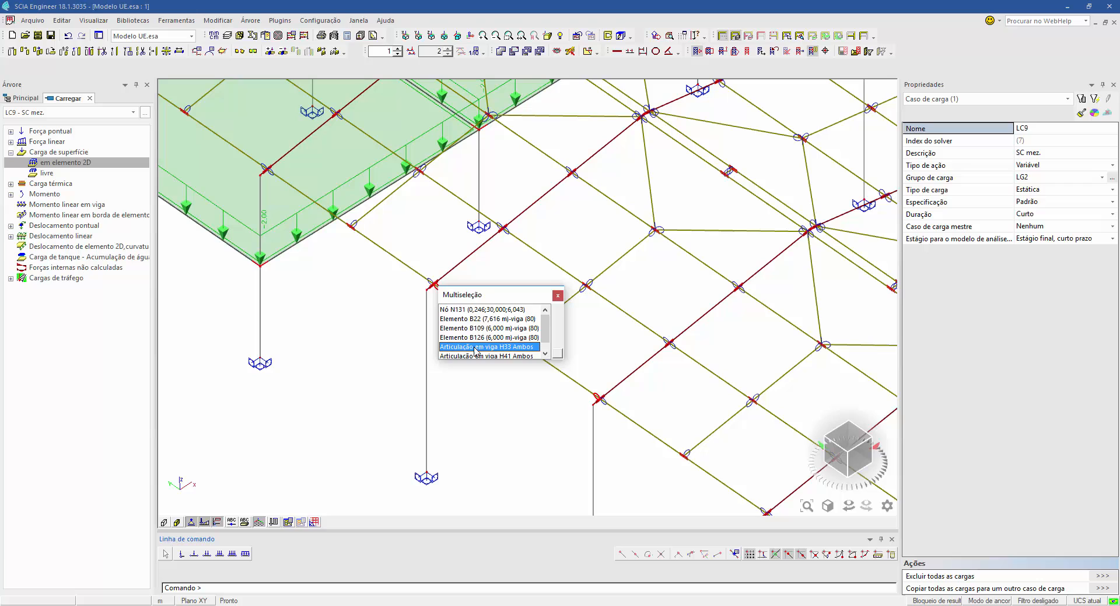
{"action": "left_click", "coordinate": [557, 353]}
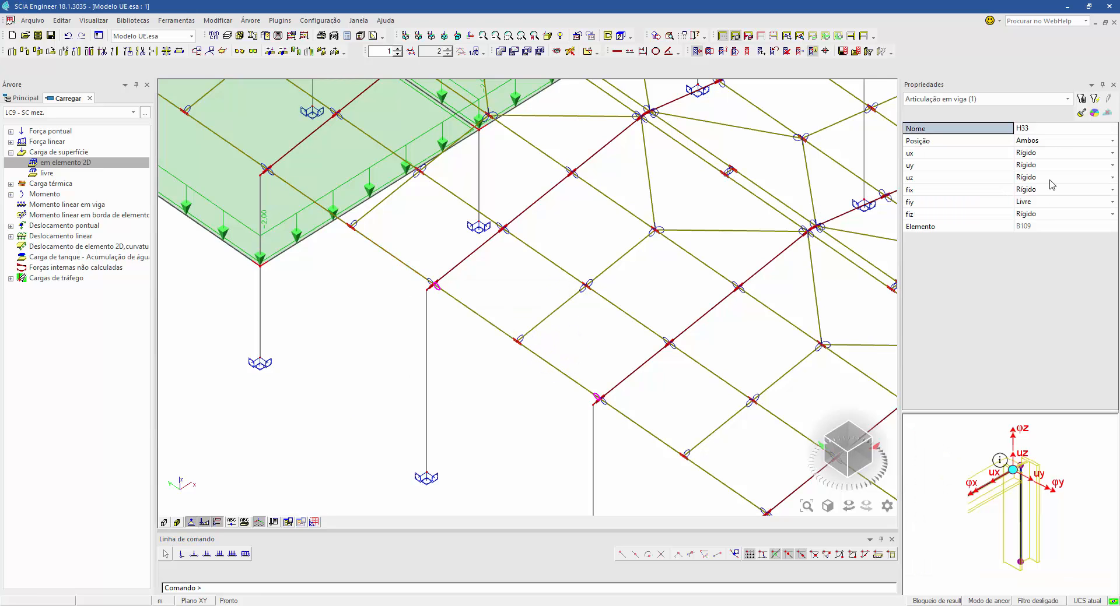
{"action": "key", "text": "Escape"}
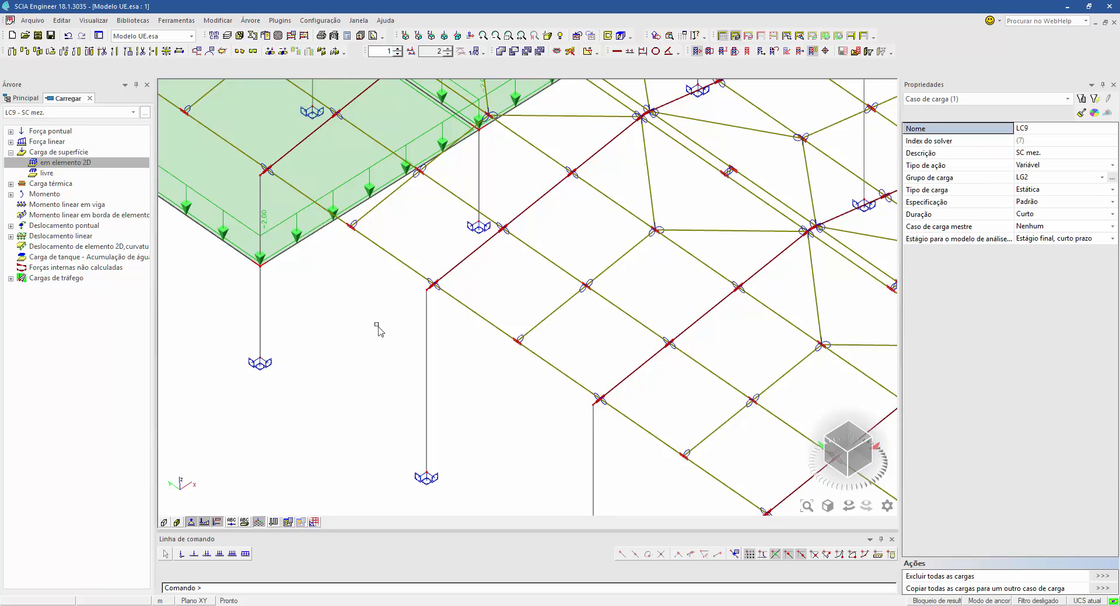
Display the whole structure with load case LC2 - Cobertura active
{"action": "scroll", "coordinate": [308, 323], "scroll_direction": "down", "scroll_amount": 5}
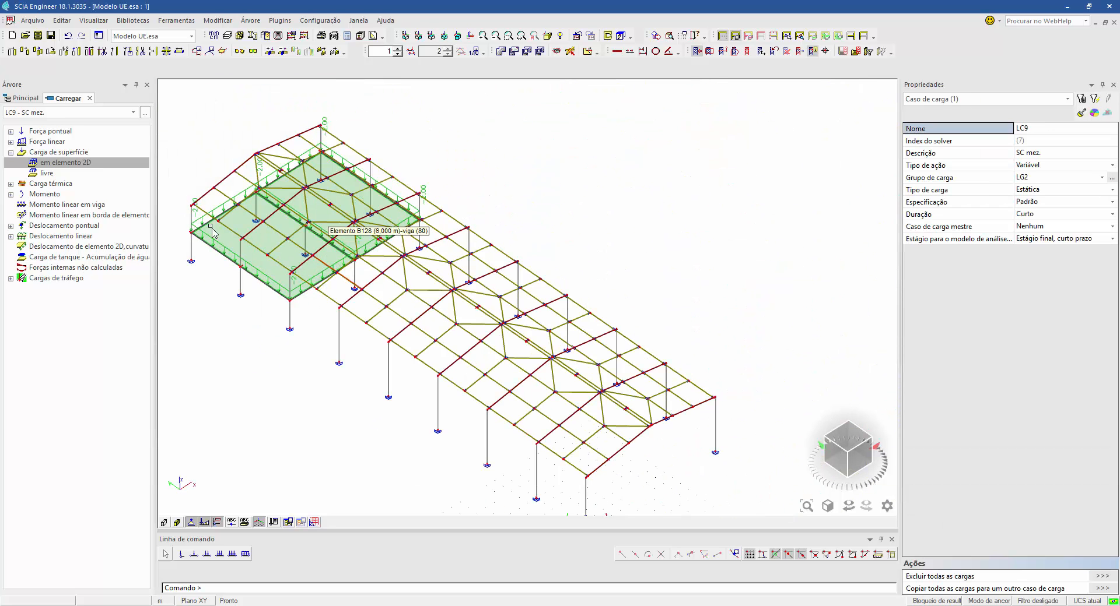
{"action": "left_click", "coordinate": [111, 113]}
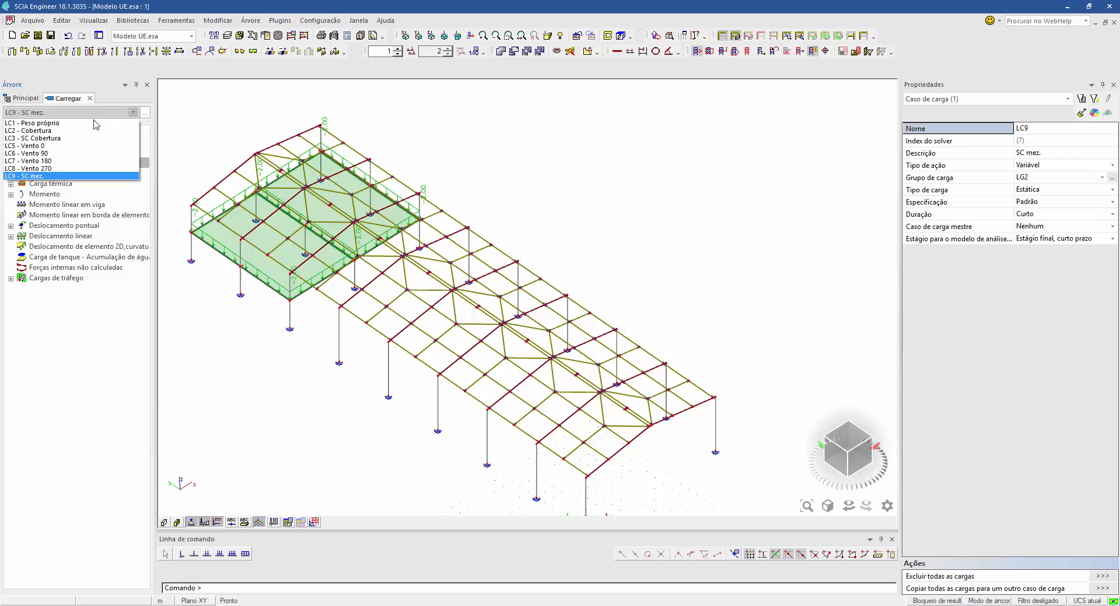
{"action": "left_click", "coordinate": [55, 130]}
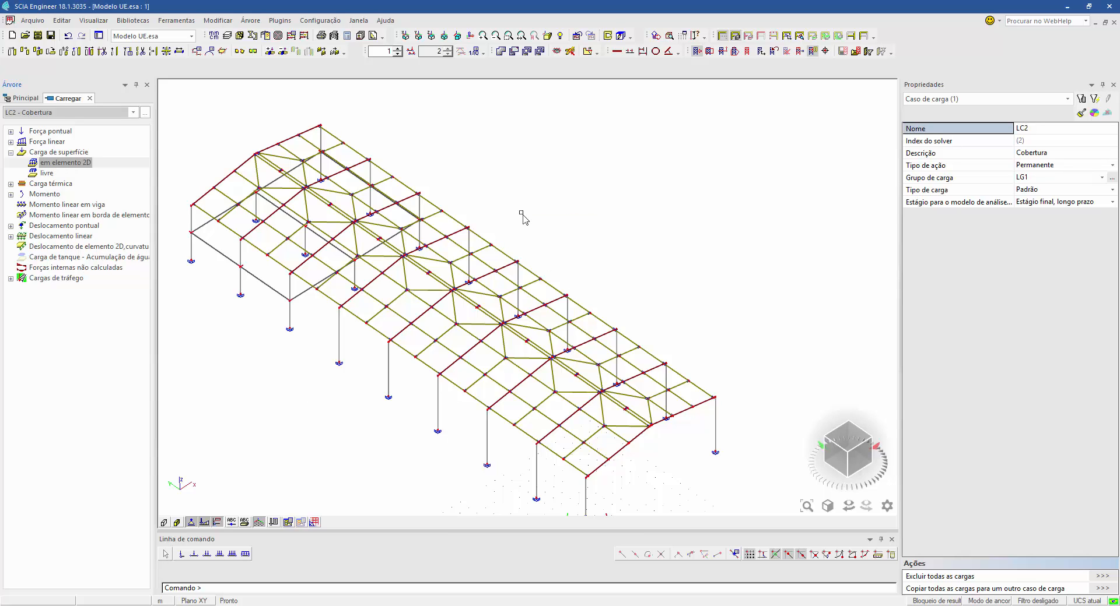
{"action": "middle_click_drag", "start_coordinate": [471, 243], "coordinate": [524, 275]}
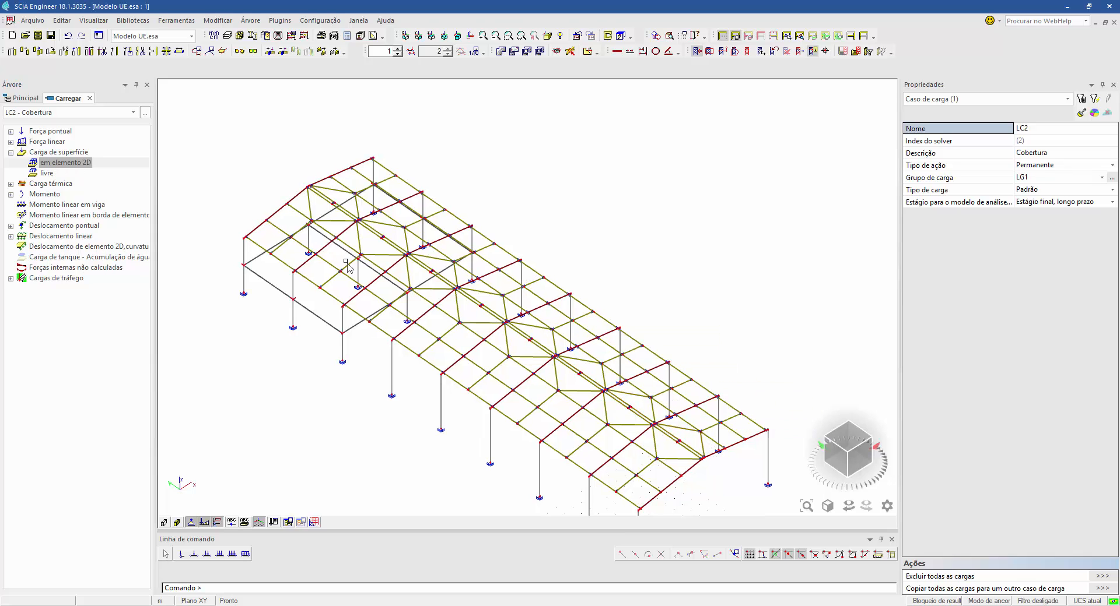
Turn on the current activity of the Painel layer in the layer manager and close it
{"action": "left_click", "coordinate": [228, 38]}
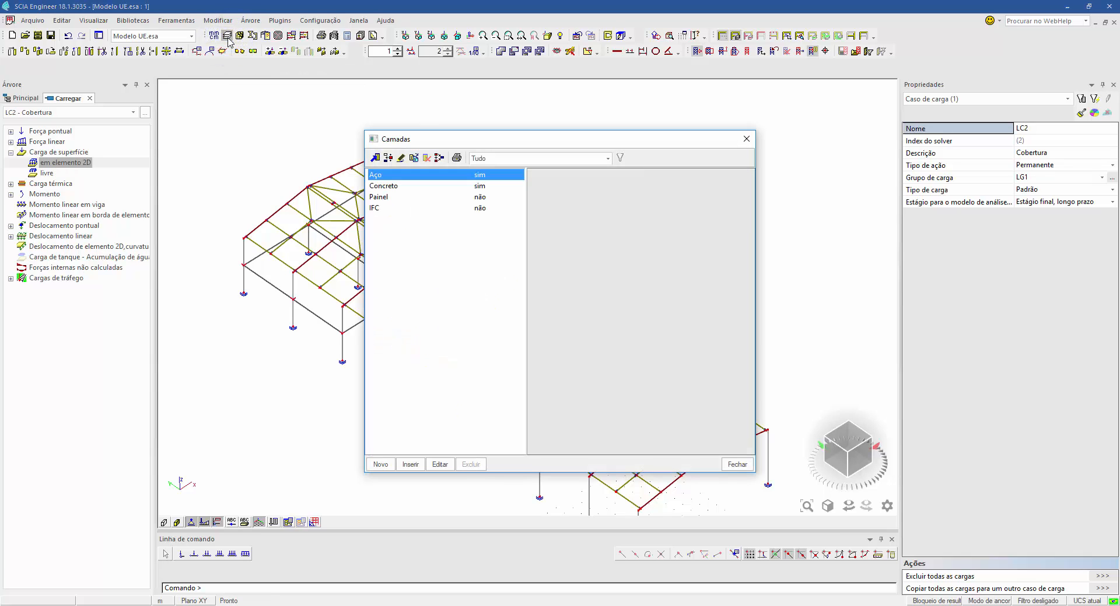
{"action": "left_click", "coordinate": [487, 197]}
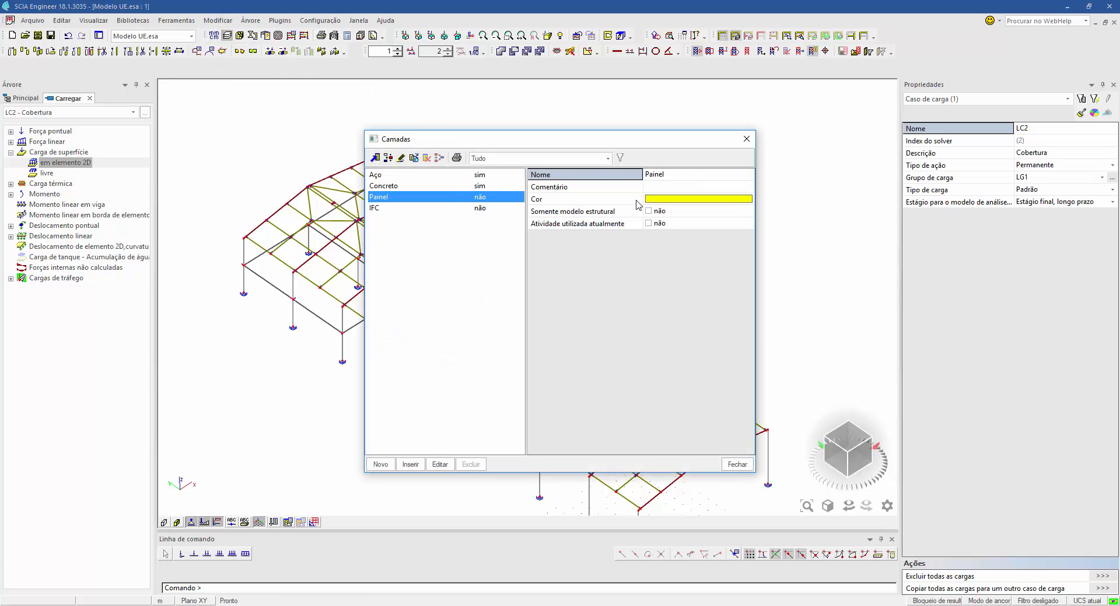
{"action": "left_click", "coordinate": [662, 227]}
{"action": "left_click", "coordinate": [737, 464]}
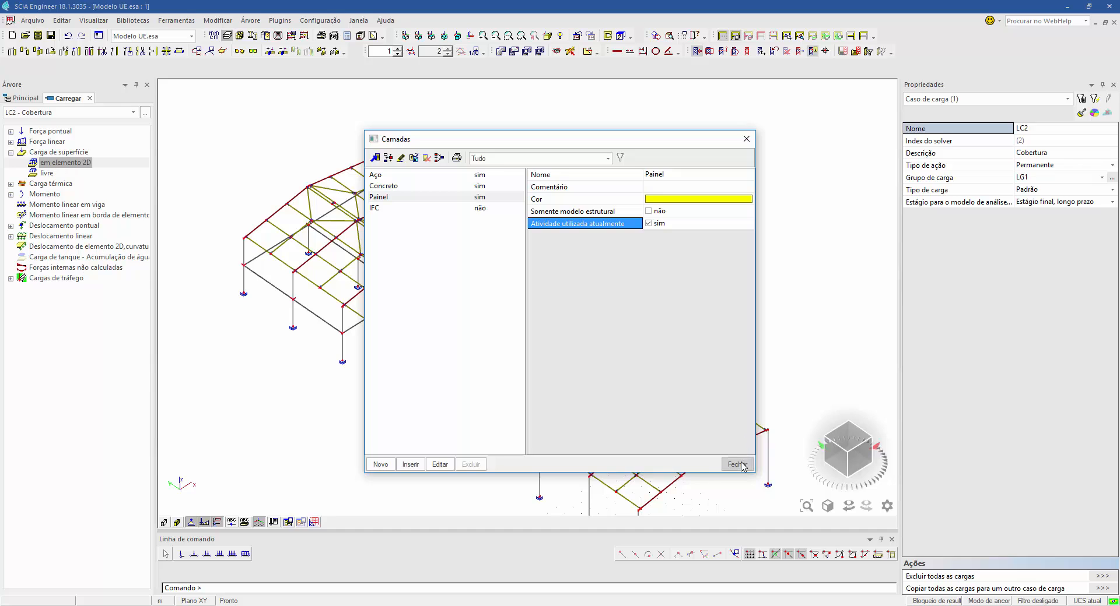
{"action": "middle_click_drag", "start_coordinate": [743, 367], "coordinate": [673, 295]}
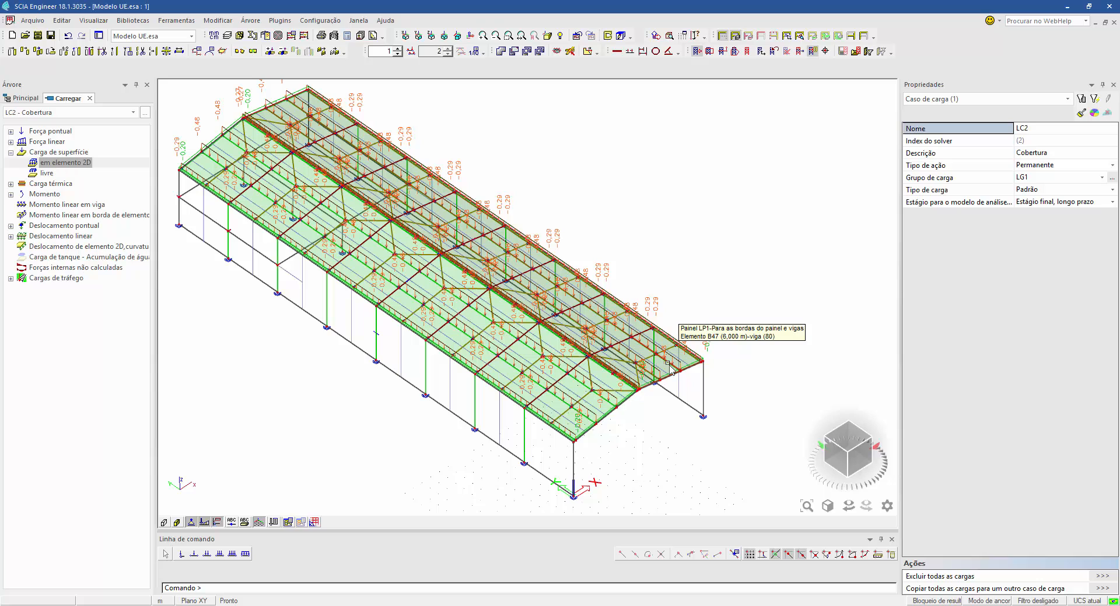
Review the load panel types in the structure commands and inspect the properties of side wall panel LP4
{"action": "left_click", "coordinate": [89, 98]}
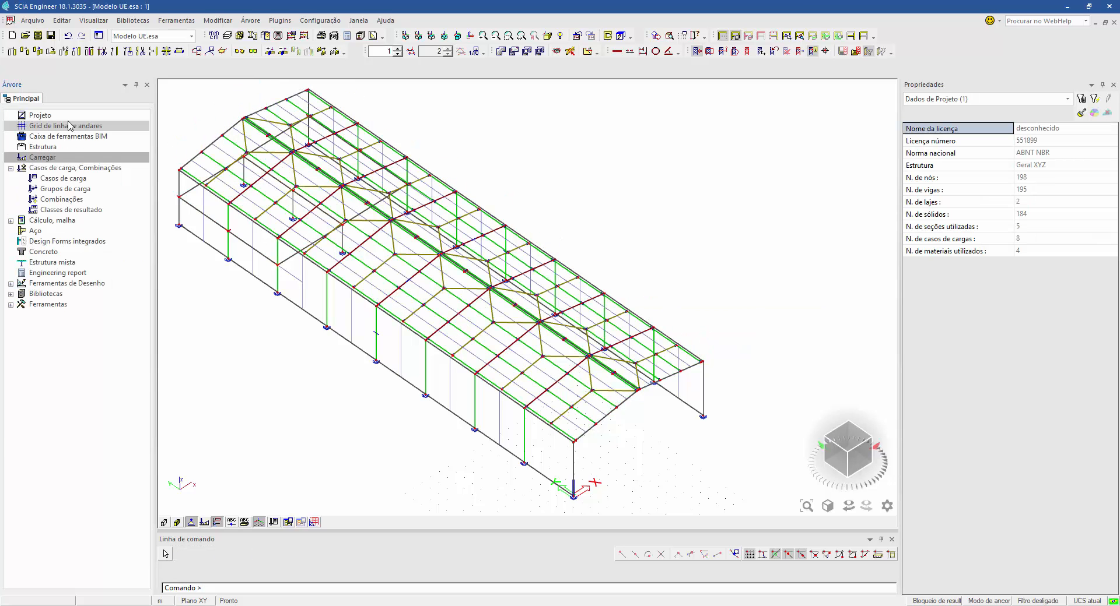
{"action": "left_click", "coordinate": [42, 147]}
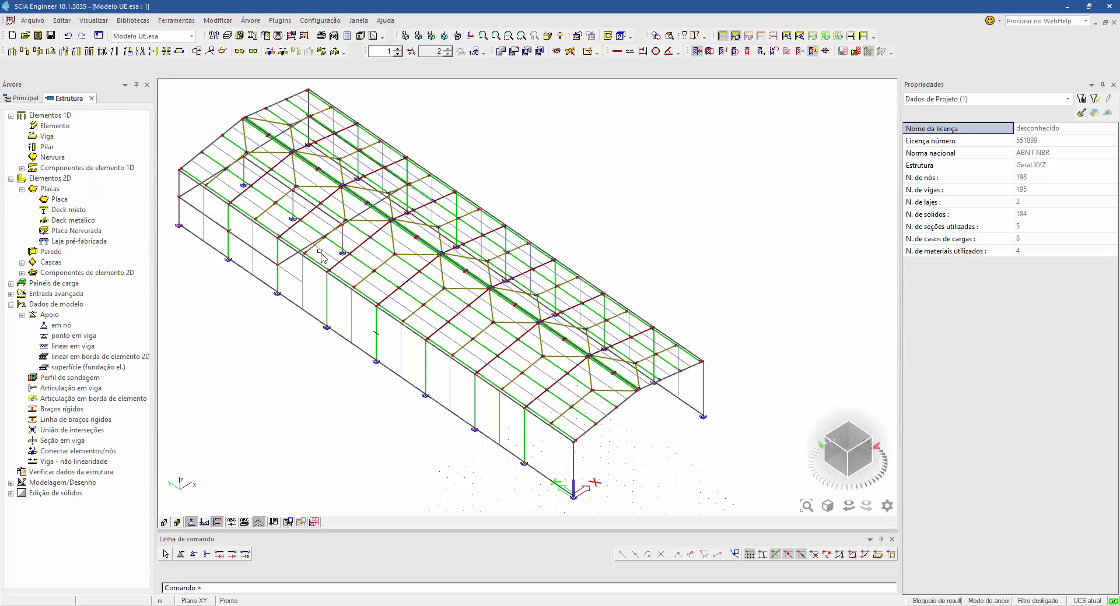
{"action": "left_click", "coordinate": [11, 284]}
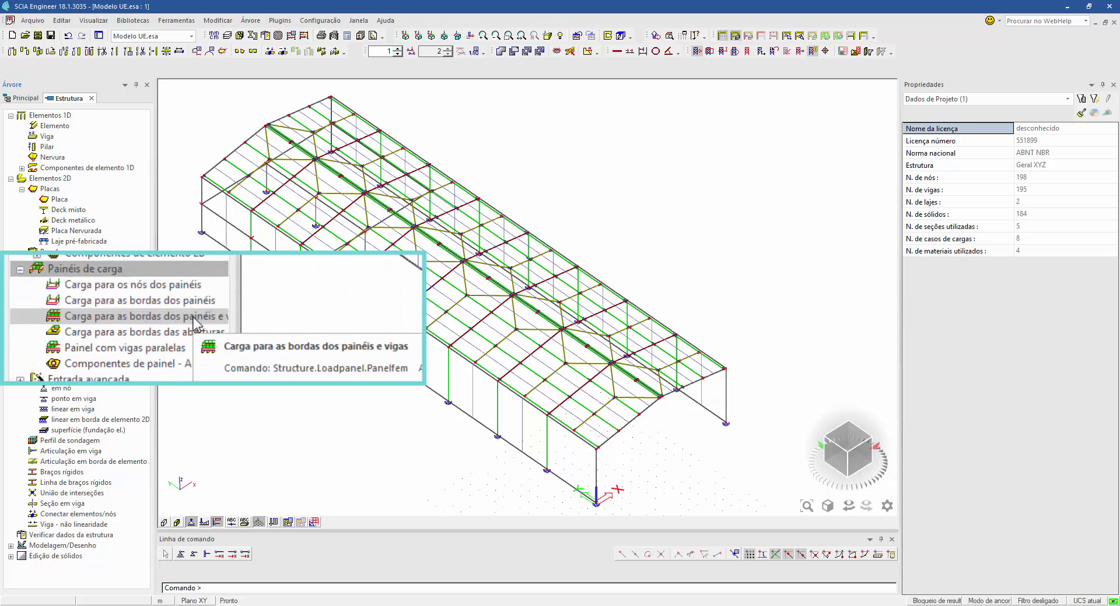
{"action": "middle_click_drag", "start_coordinate": [399, 441], "coordinate": [410, 419]}
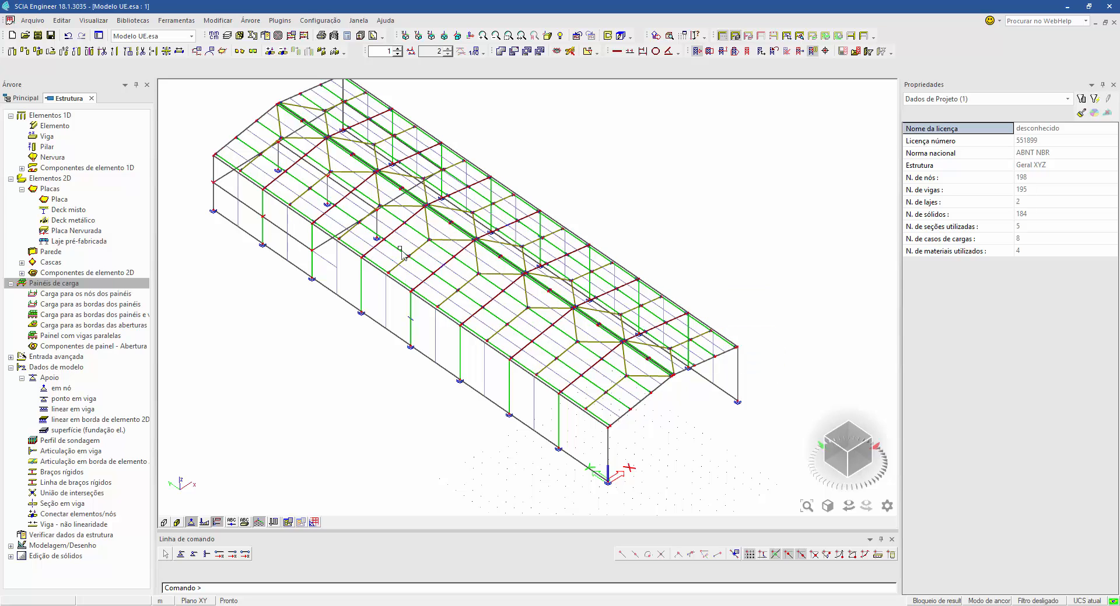
{"action": "scroll", "coordinate": [422, 318], "scroll_direction": "up", "scroll_amount": 5}
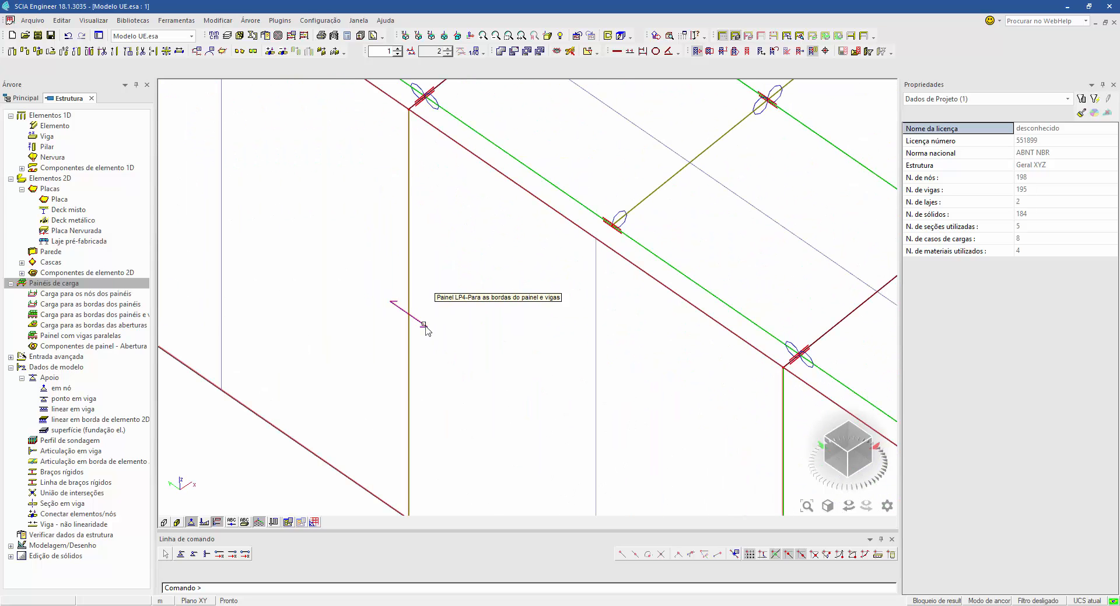
{"action": "left_click", "coordinate": [424, 326]}
{"action": "scroll", "coordinate": [442, 285], "scroll_direction": "down", "scroll_amount": 3}
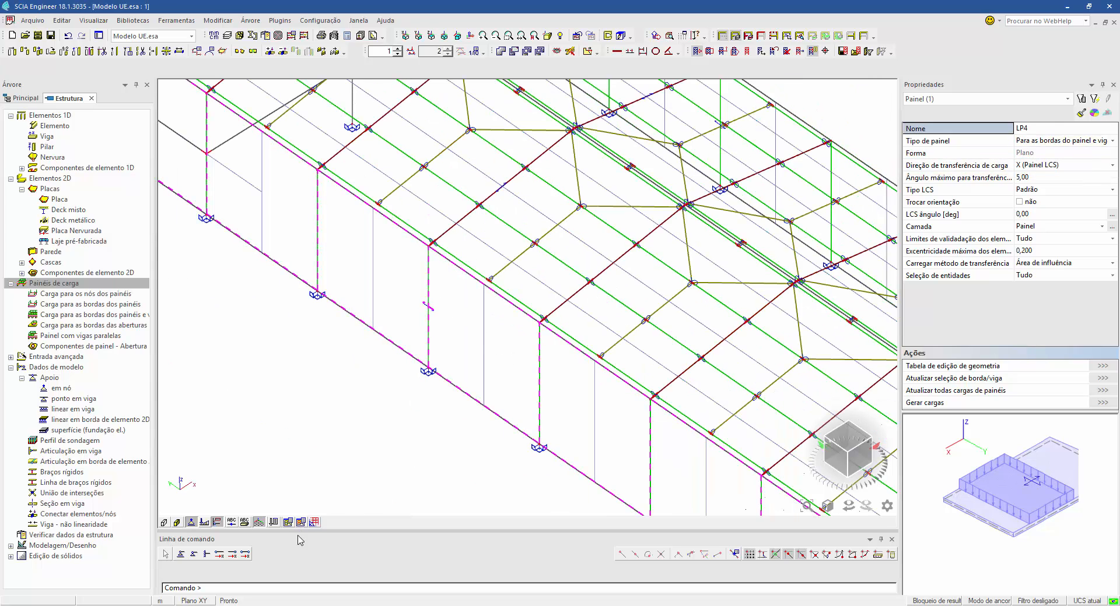
View the model with rendered members and panel surfaces, deselect the wall panel, and return to the wireframe display
{"action": "left_click", "coordinate": [164, 522]}
{"action": "scroll", "coordinate": [327, 415], "scroll_direction": "down", "scroll_amount": 5}
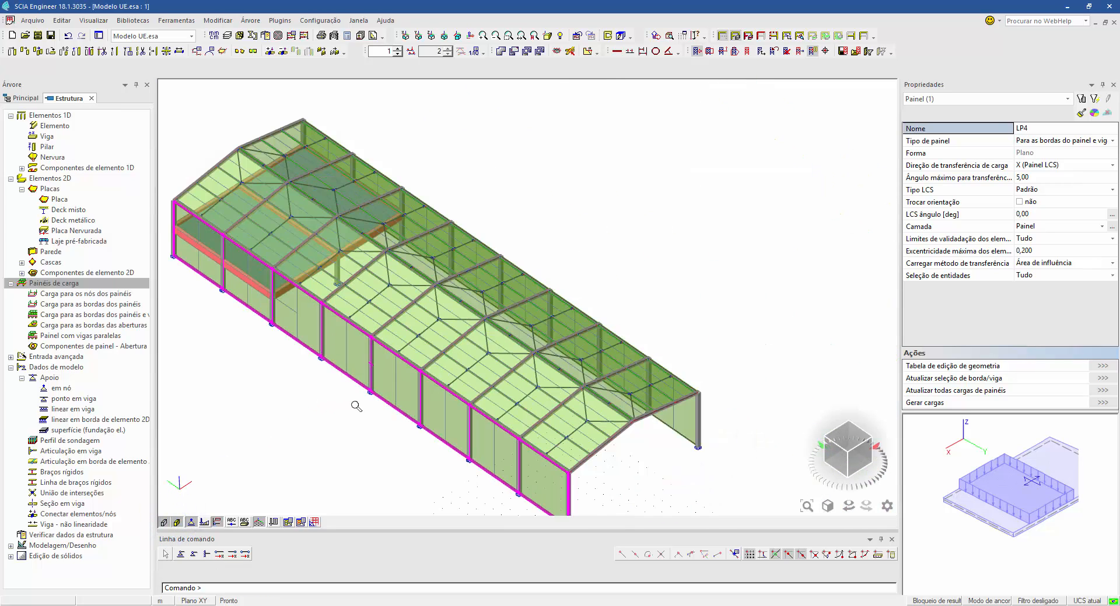
{"action": "key", "text": "Escape"}
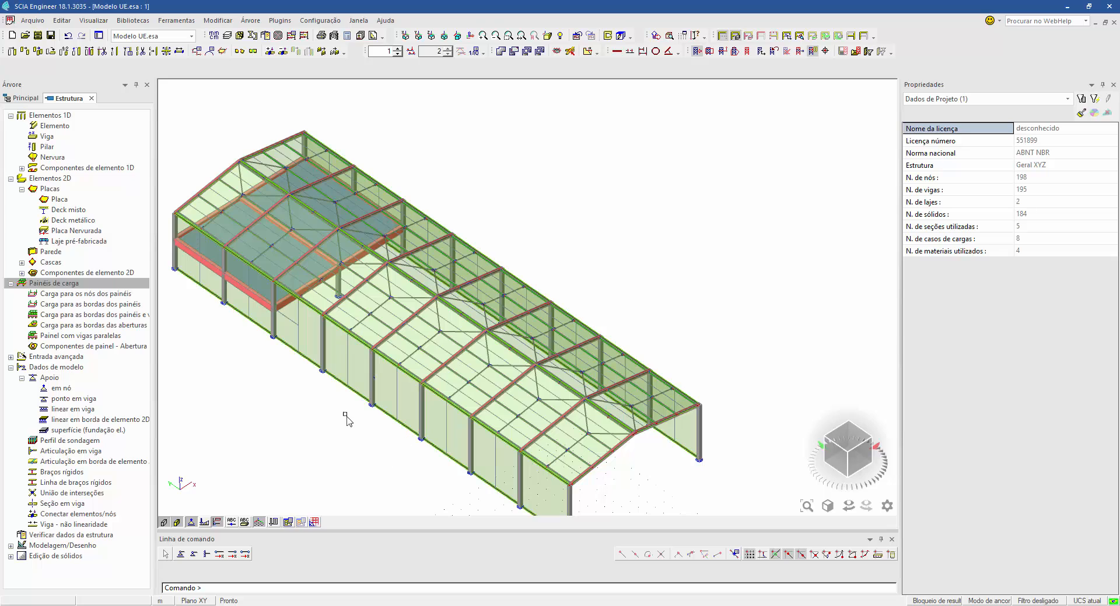
{"action": "middle_click_drag", "start_coordinate": [344, 414], "coordinate": [308, 374]}
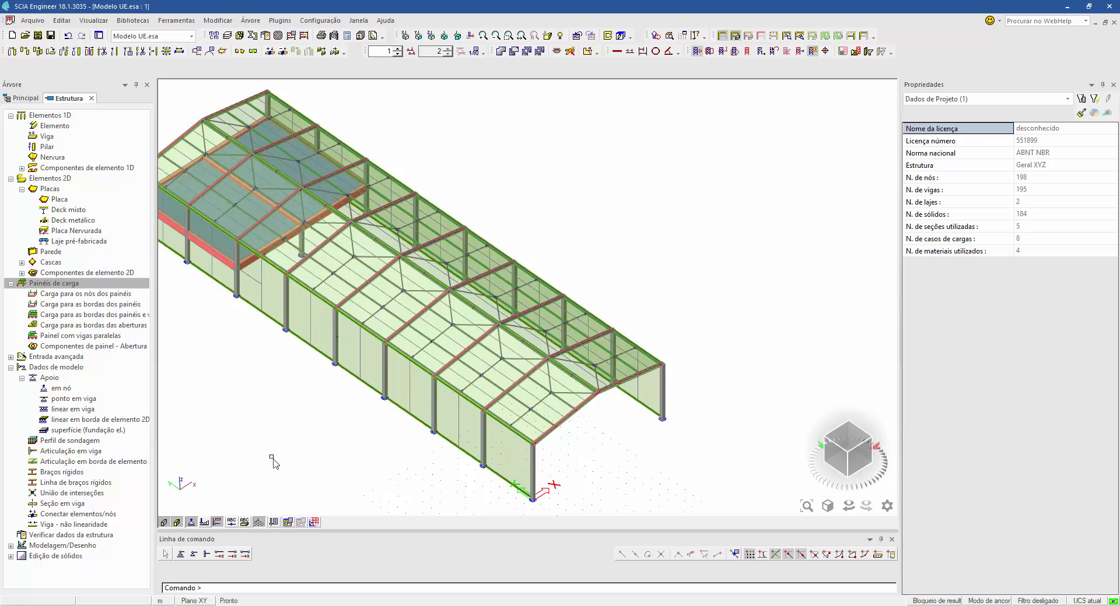
{"action": "left_click", "coordinate": [178, 522]}
{"action": "left_click", "coordinate": [164, 522]}
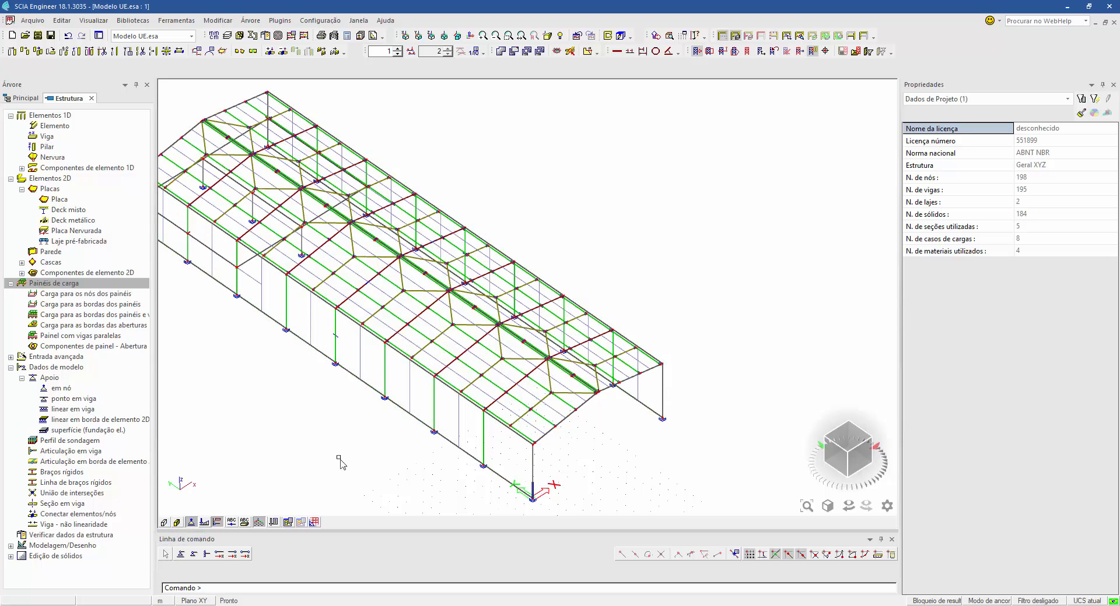
Select the influence area TA81 of a roof purlin to examine its extent, and clear the selection
{"action": "scroll", "coordinate": [482, 390], "scroll_direction": "up", "scroll_amount": 5}
{"action": "scroll", "coordinate": [511, 373], "scroll_direction": "down", "scroll_amount": 2}
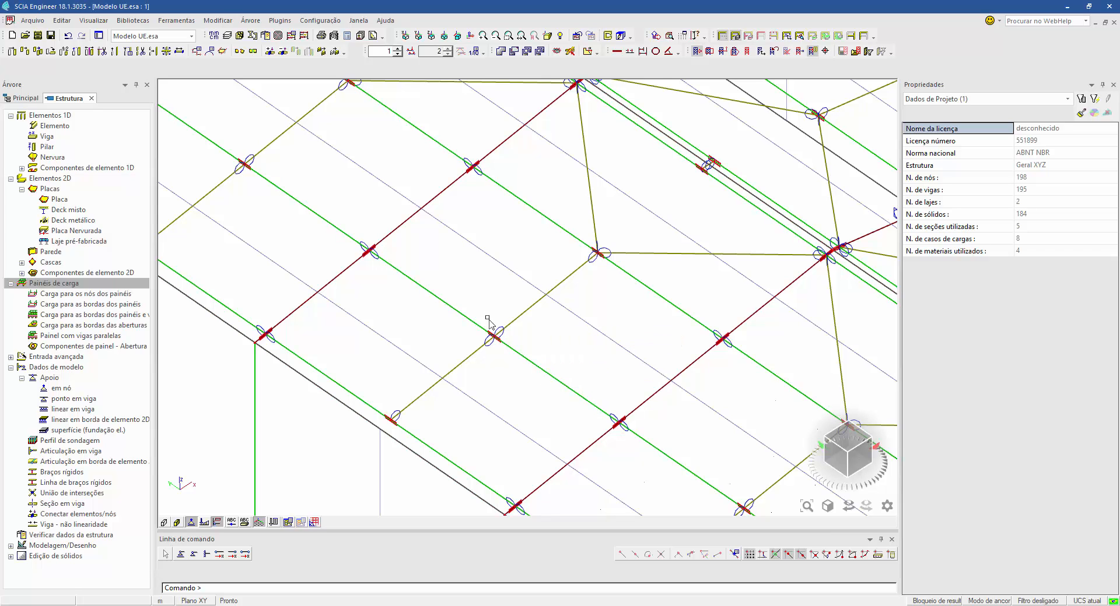
{"action": "left_click", "coordinate": [640, 361]}
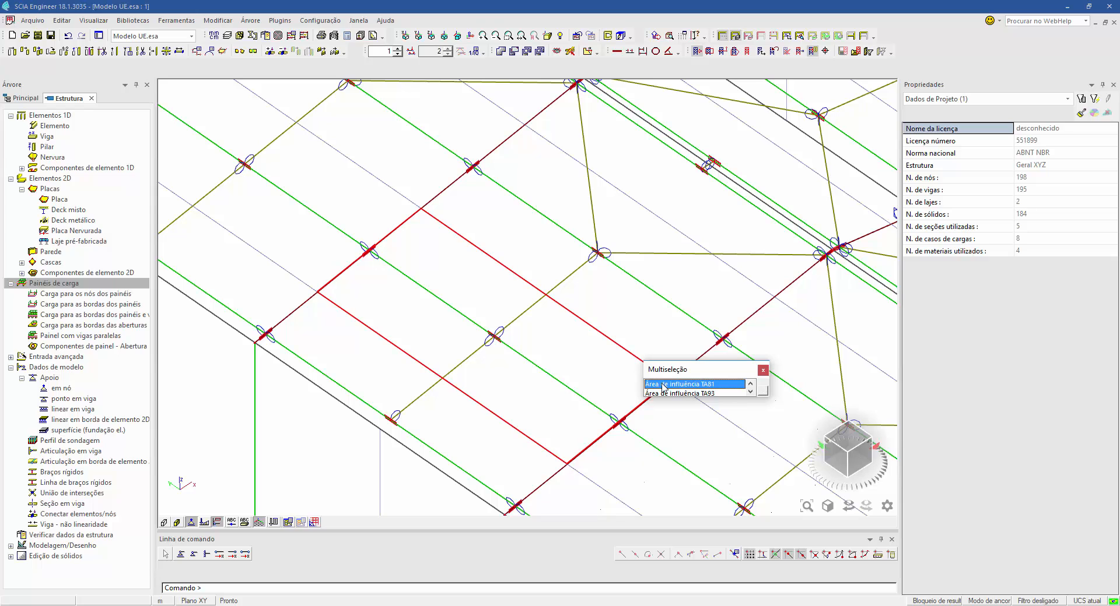
{"action": "left_click", "coordinate": [762, 391]}
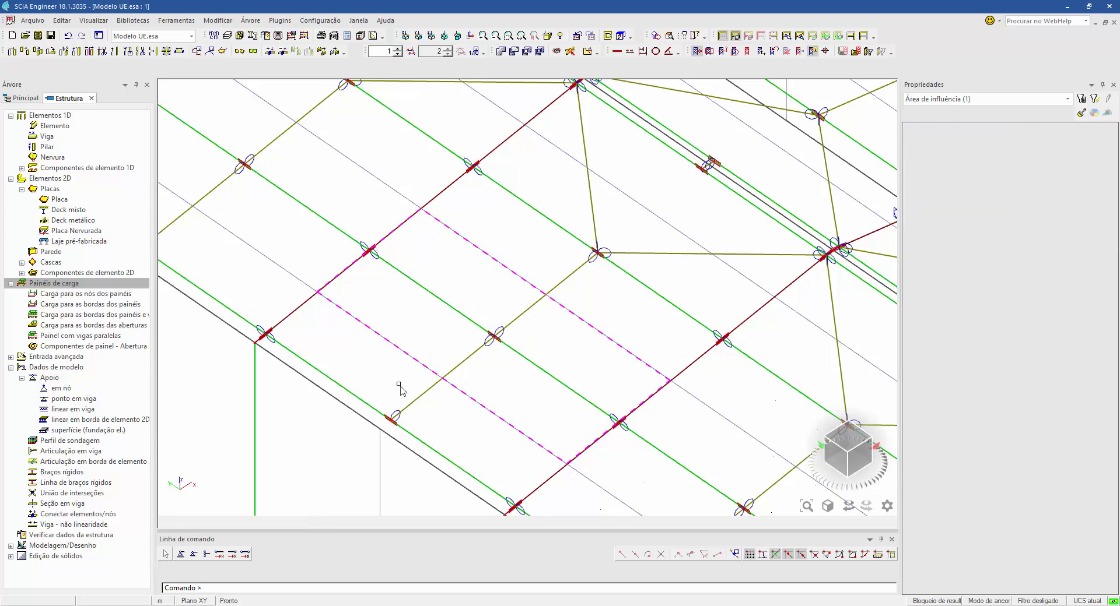
{"action": "key", "text": "Escape"}
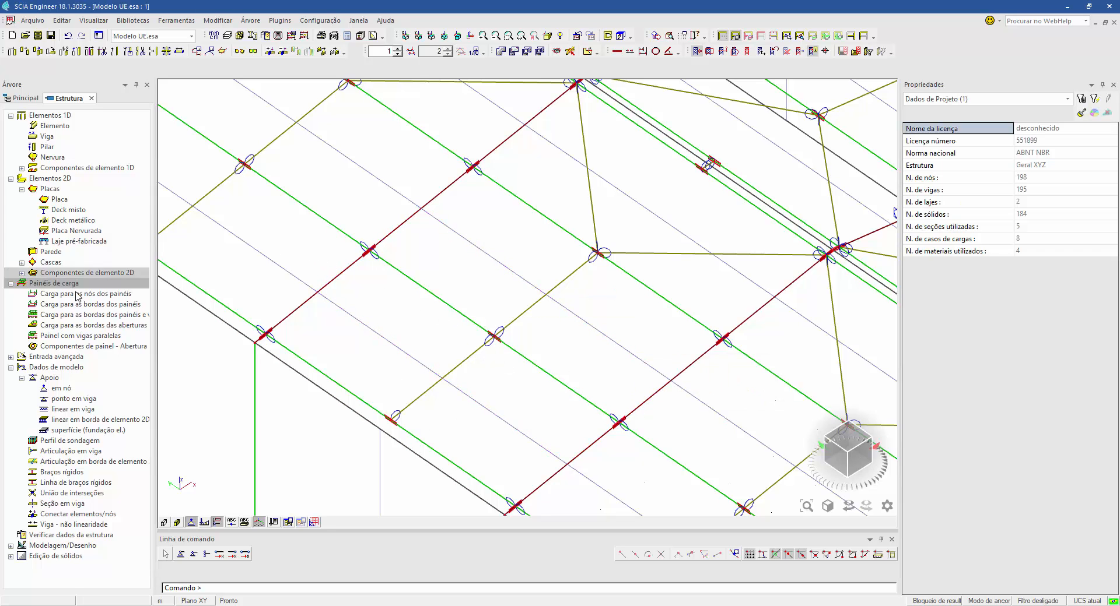
{"action": "scroll", "coordinate": [396, 405], "scroll_direction": "down", "scroll_amount": 4}
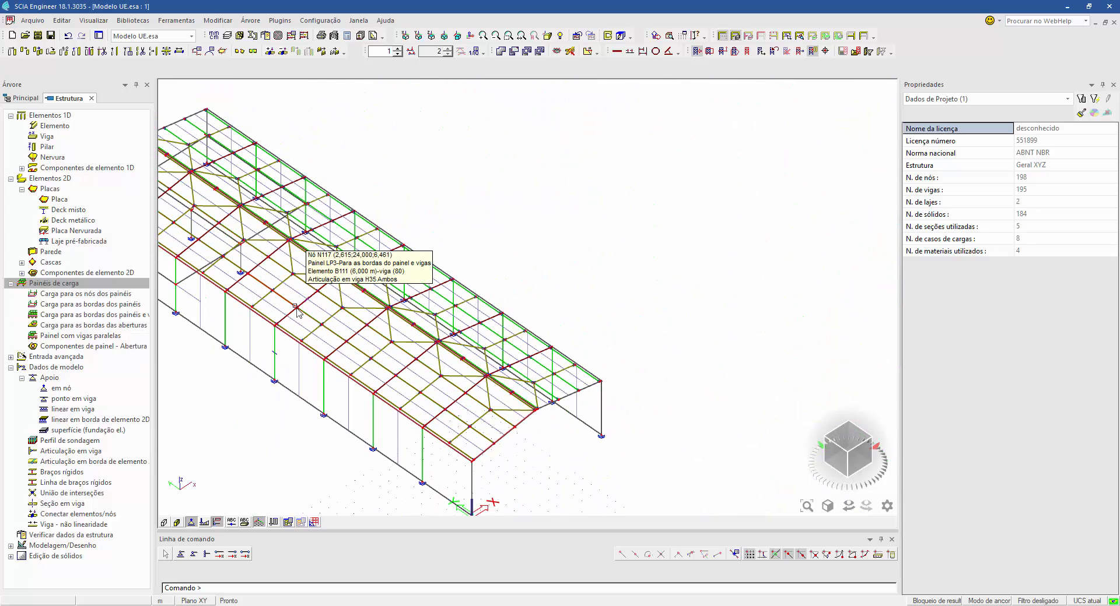
{"action": "scroll", "coordinate": [404, 410], "scroll_direction": "down", "scroll_amount": 5}
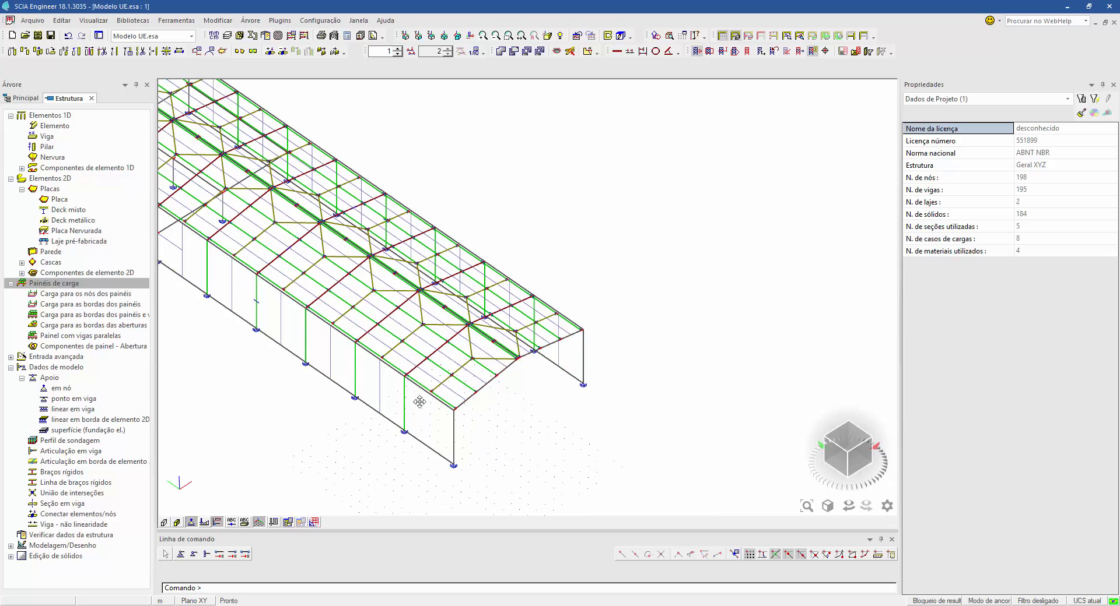
{"action": "scroll", "coordinate": [405, 414], "scroll_direction": "up", "scroll_amount": 5}
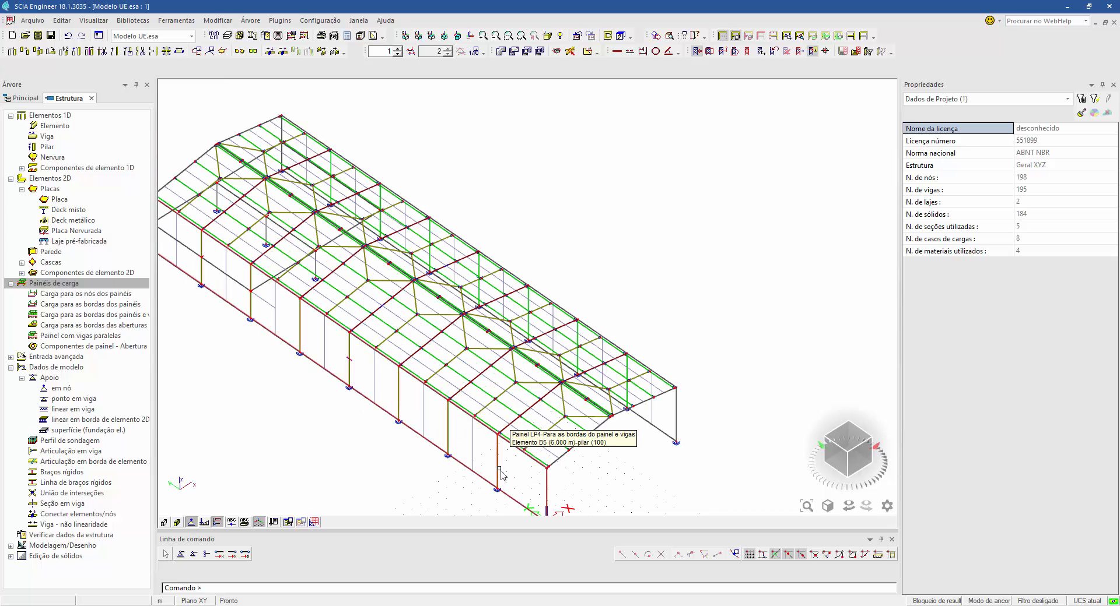
{"action": "scroll", "coordinate": [414, 445], "scroll_direction": "down", "scroll_amount": 2}
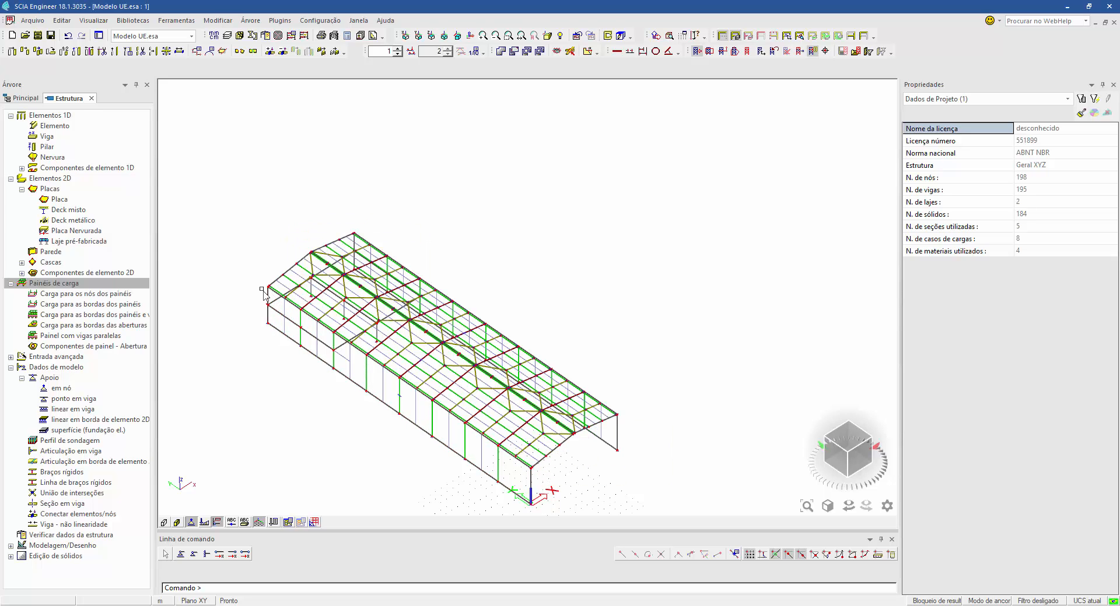
Return to the load input and review the loads of LC3 - SC Cobertura, then LC5 - Vento 0
{"action": "left_click", "coordinate": [94, 98]}
{"action": "double_click", "coordinate": [46, 158]}
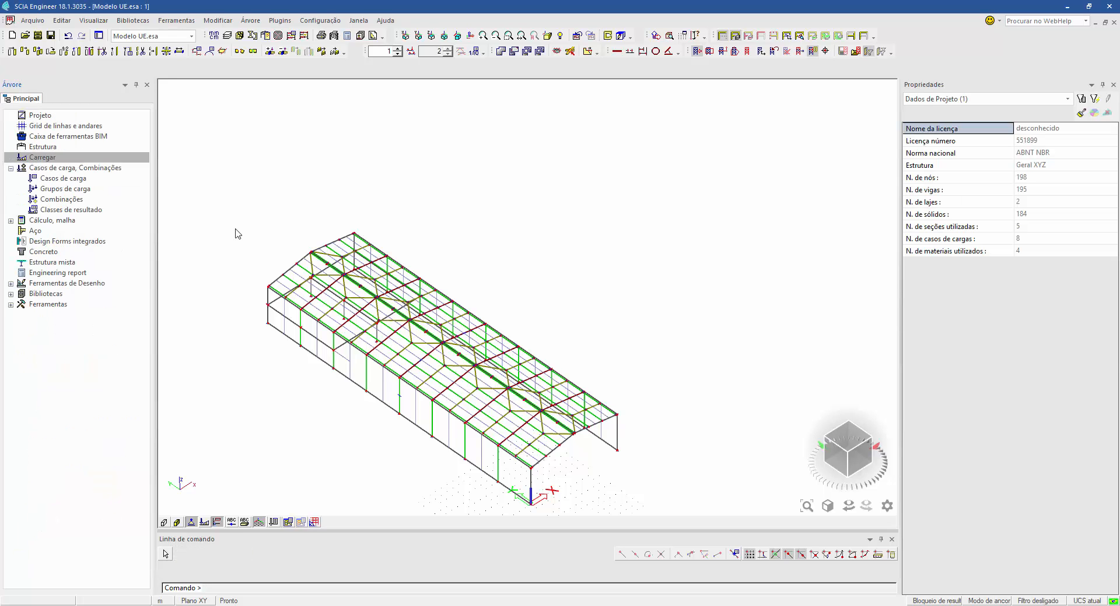
{"action": "left_click", "coordinate": [75, 113]}
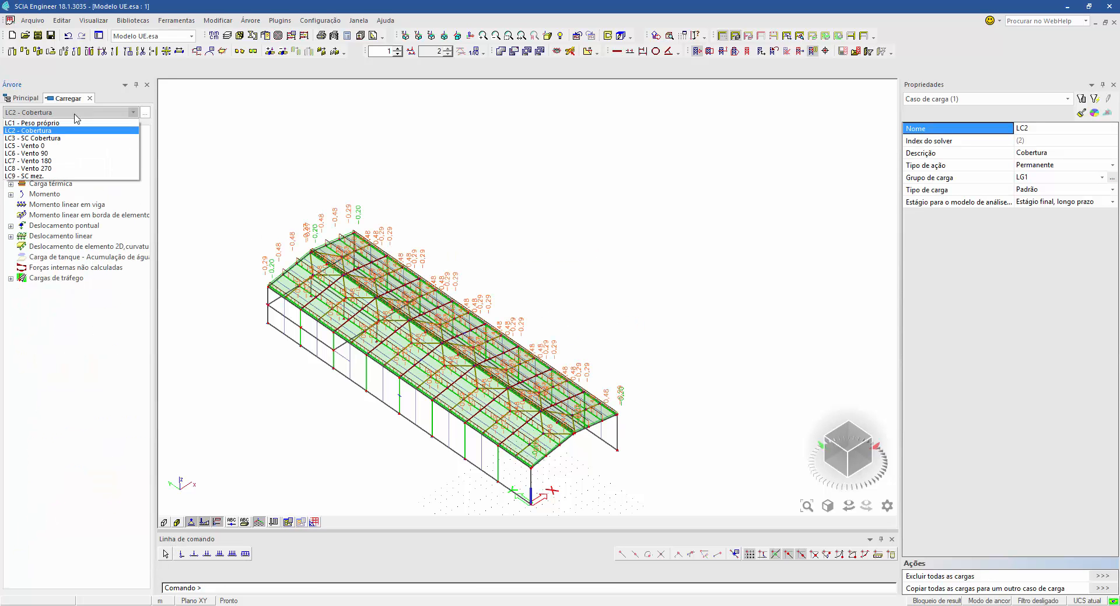
{"action": "left_click", "coordinate": [56, 138]}
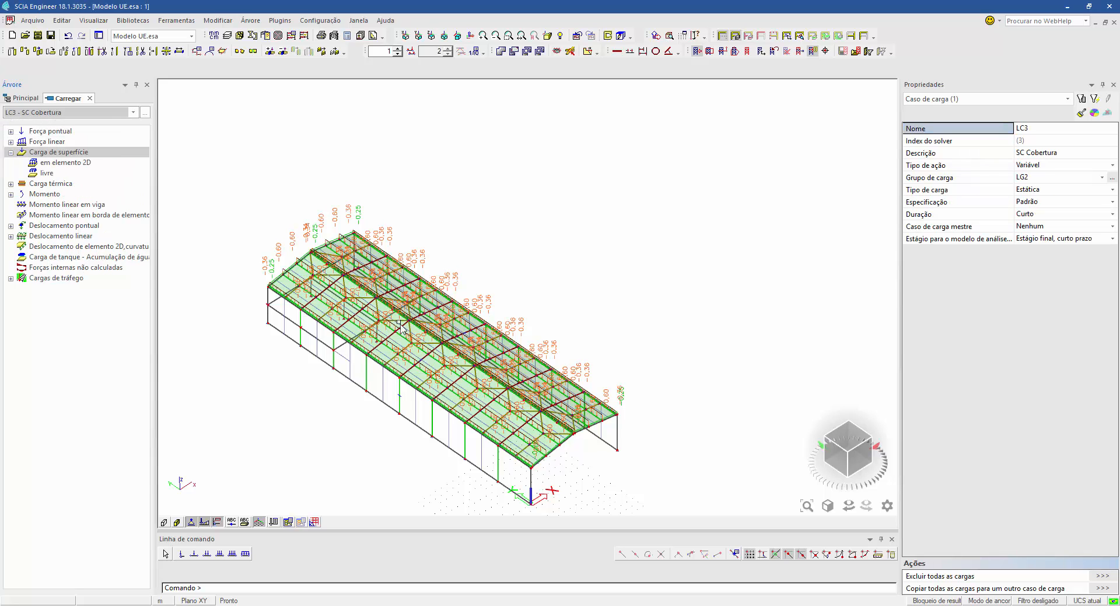
{"action": "left_click", "coordinate": [82, 112]}
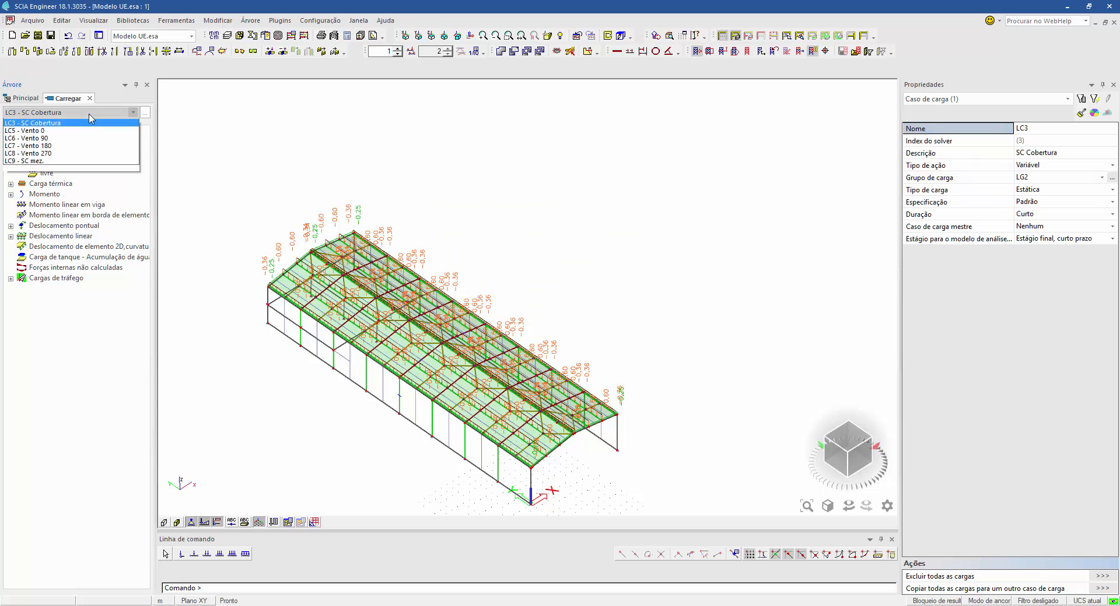
{"action": "left_click", "coordinate": [35, 145]}
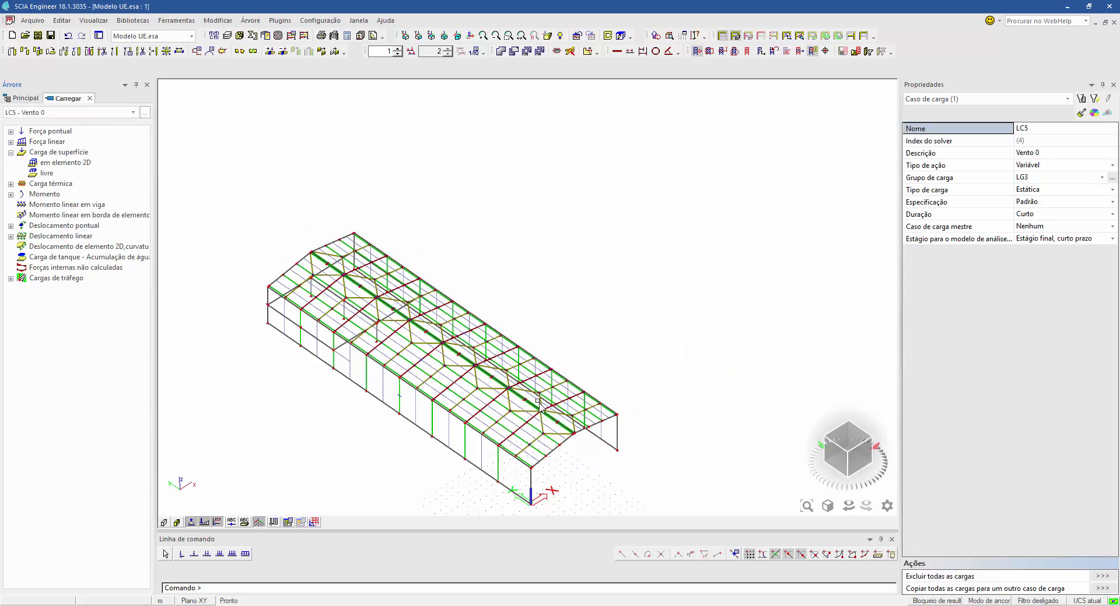
Apply a surface force of -0,64 kN/m² in local Z to the near side wall panel for LC5 - Vento 0
{"action": "middle_click_drag", "start_coordinate": [540, 417], "coordinate": [533, 334]}
{"action": "scroll", "coordinate": [532, 413], "scroll_direction": "up", "scroll_amount": 5}
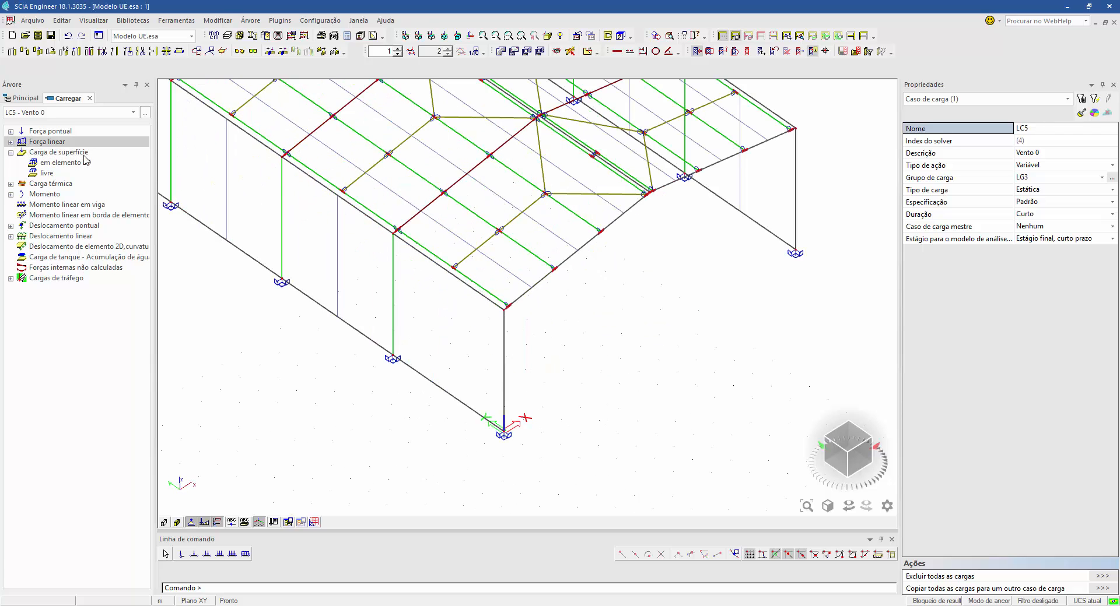
{"action": "double_click", "coordinate": [65, 163]}
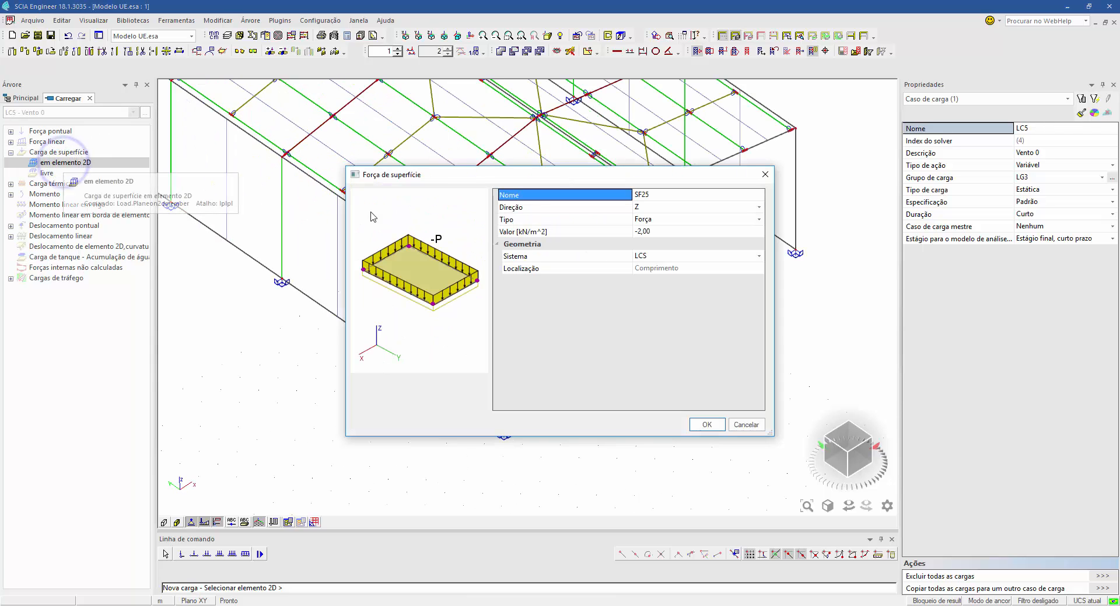
{"action": "left_click", "coordinate": [665, 232]}
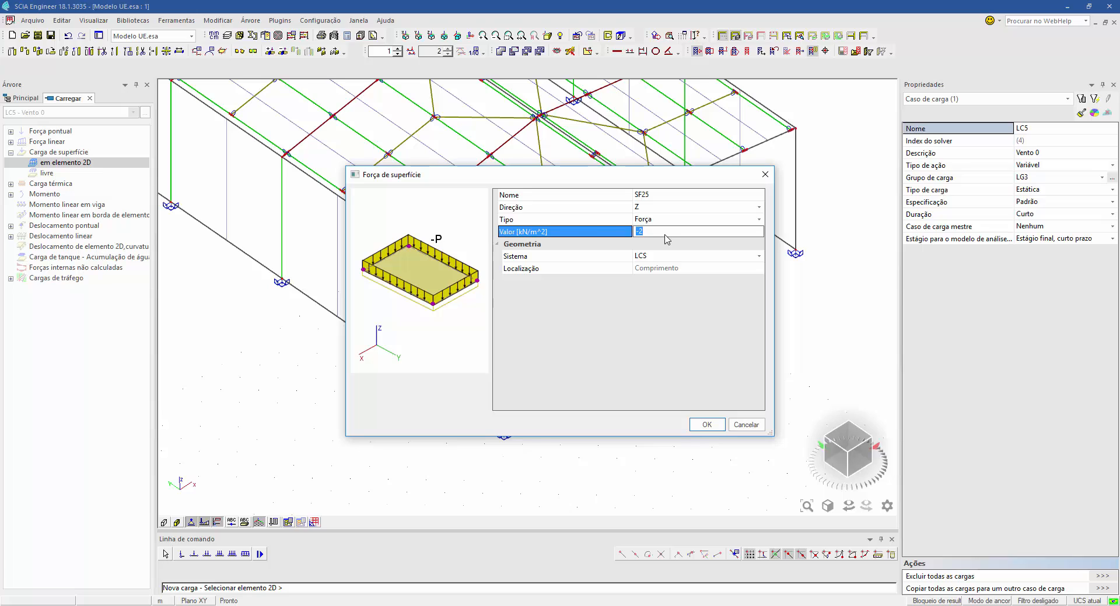
{"action": "key", "text": "Return"}
{"action": "left_click", "coordinate": [708, 424]}
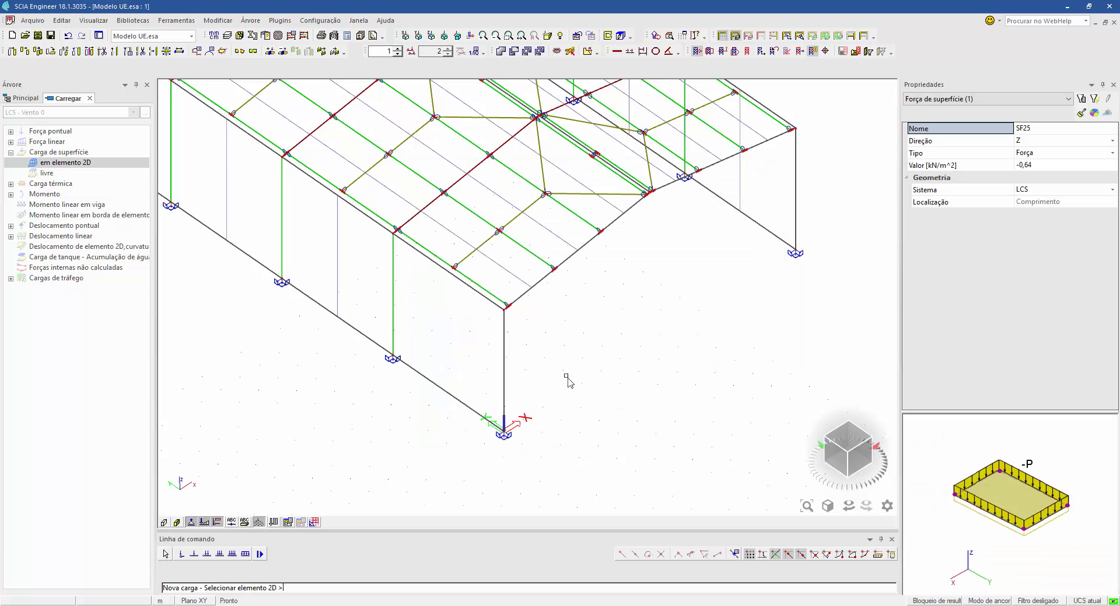
{"action": "left_click", "coordinate": [506, 362]}
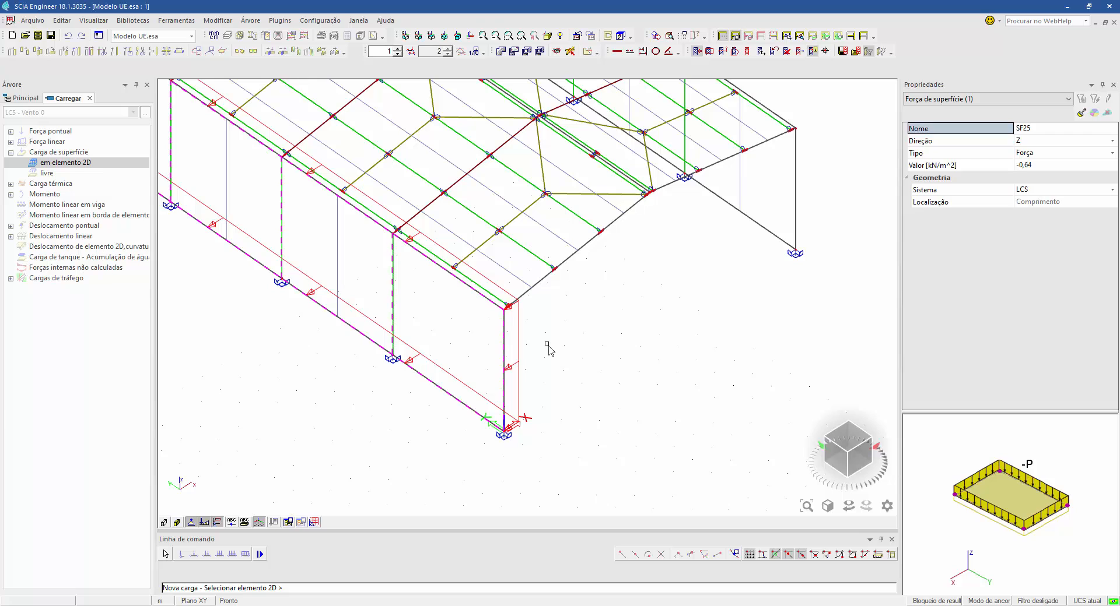
{"action": "key", "text": "Escape"}
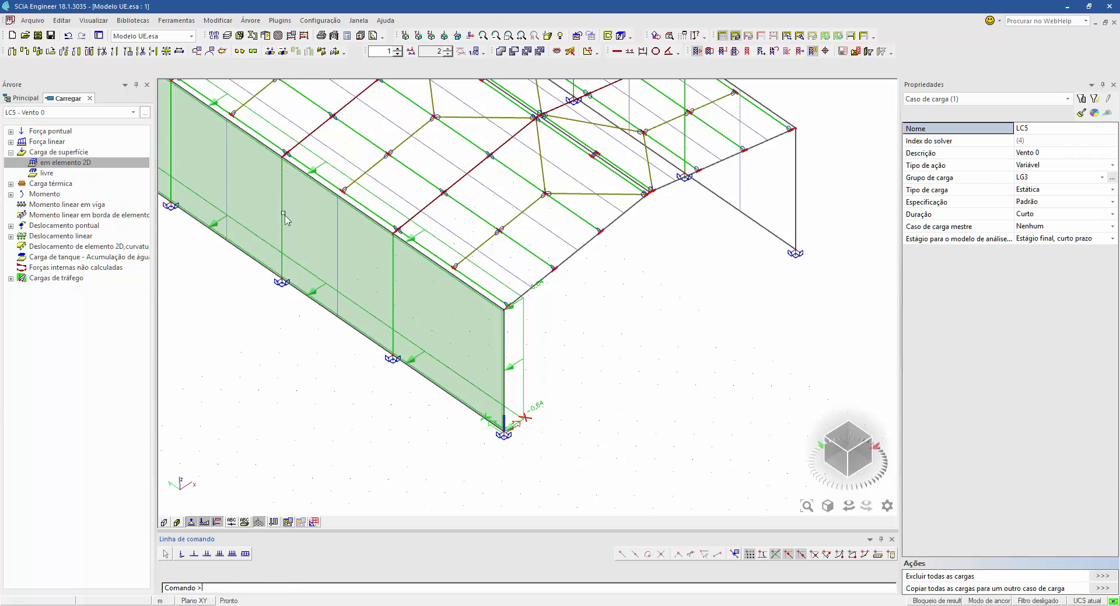
Apply a surface force of 0,64 kN/m² in local Z to both roof slope panels and the far side wall panel
{"action": "double_click", "coordinate": [66, 163]}
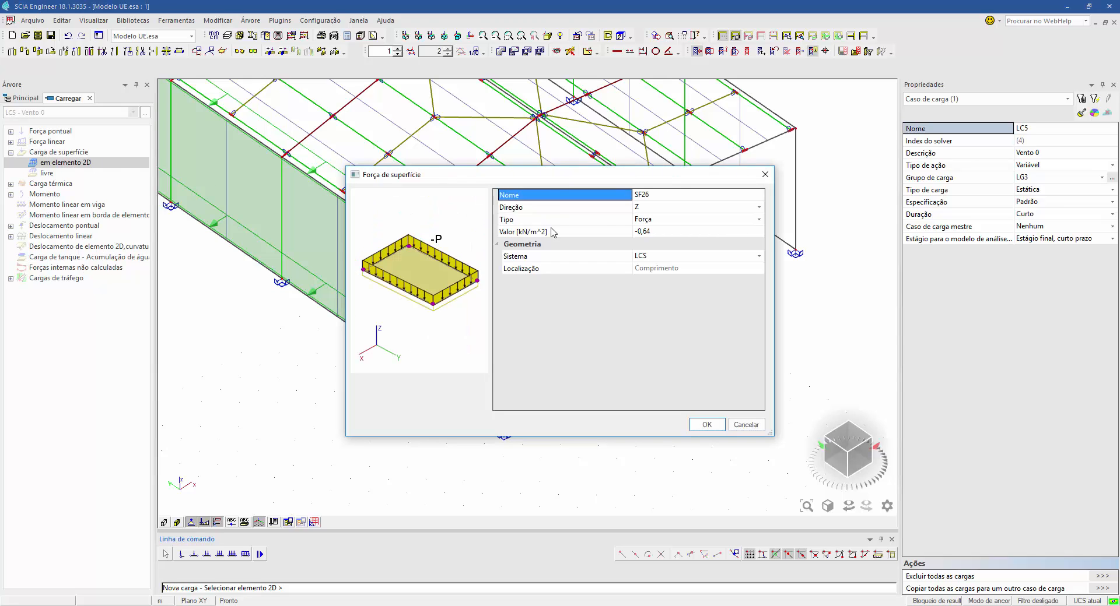
{"action": "left_click", "coordinate": [675, 233]}
{"action": "type", "text": "0,64"}
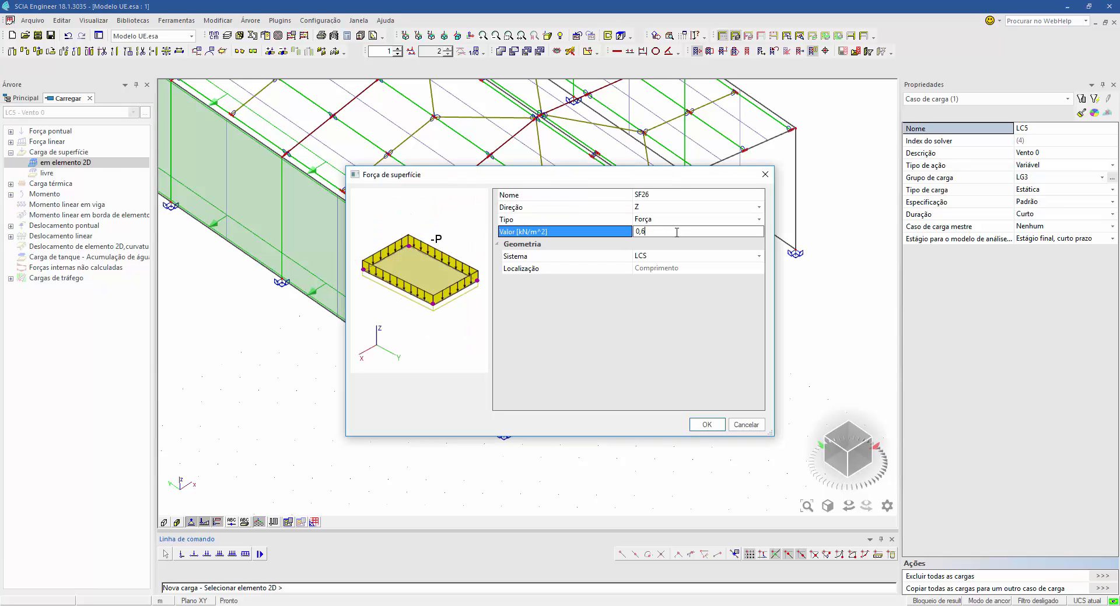
{"action": "key", "text": "Return"}
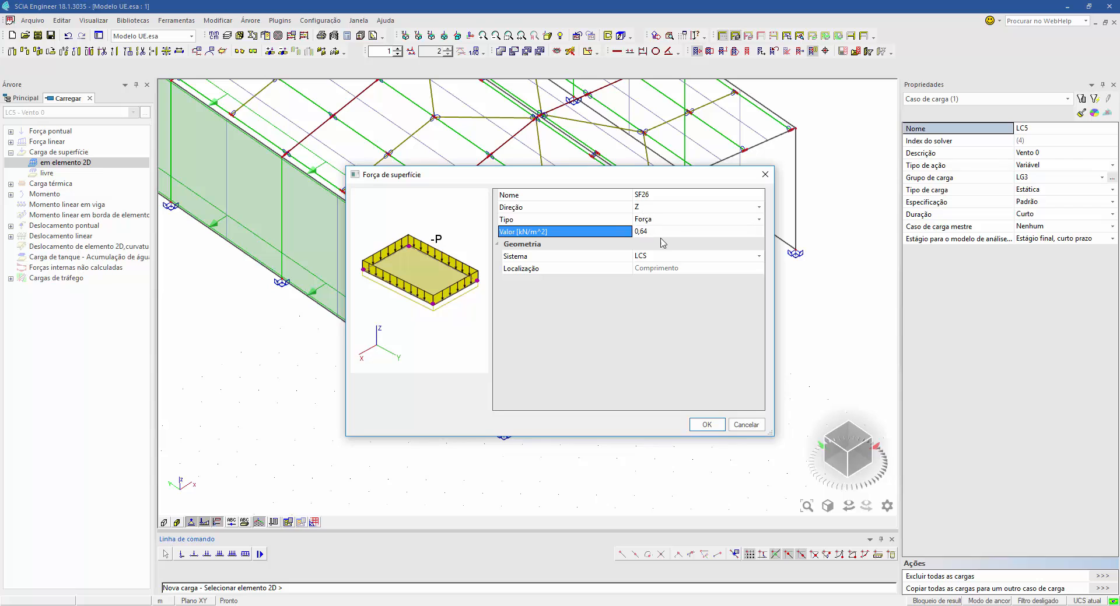
{"action": "left_click", "coordinate": [706, 424]}
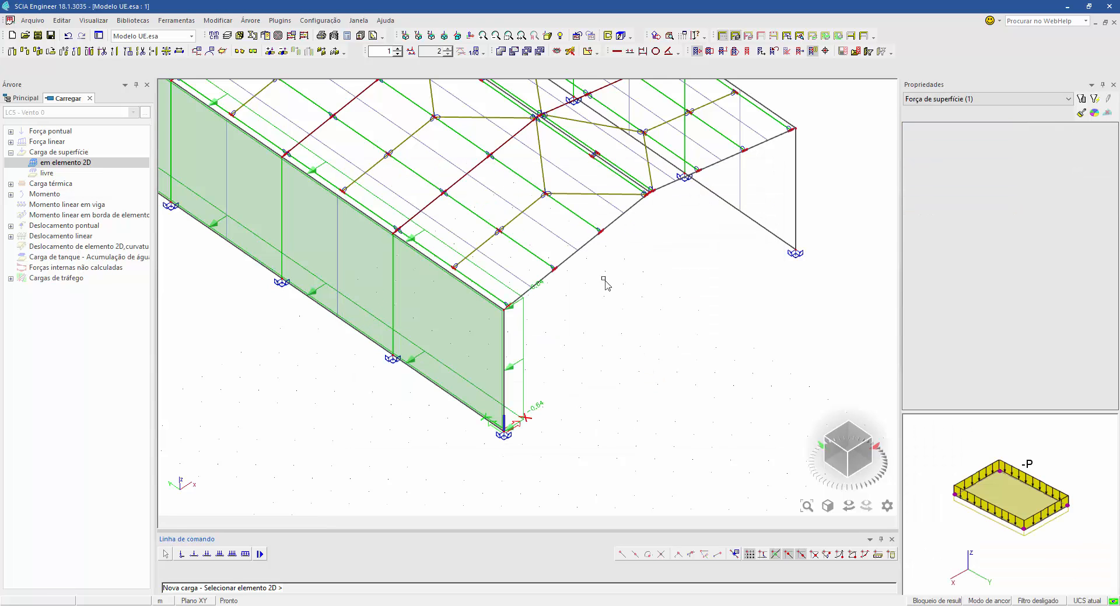
{"action": "left_click", "coordinate": [590, 248]}
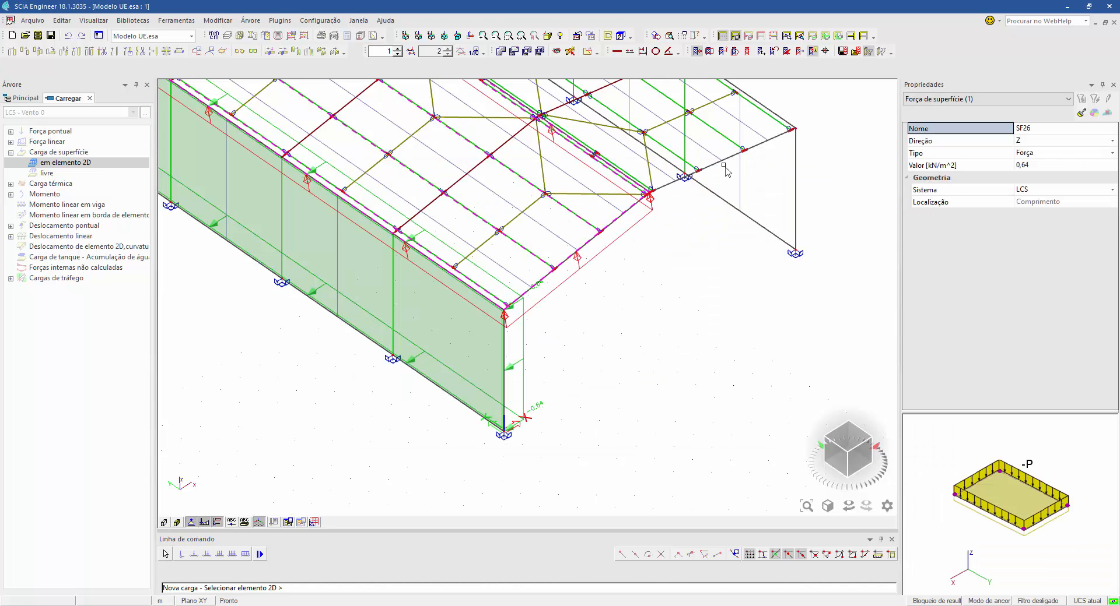
{"action": "left_click", "coordinate": [688, 169]}
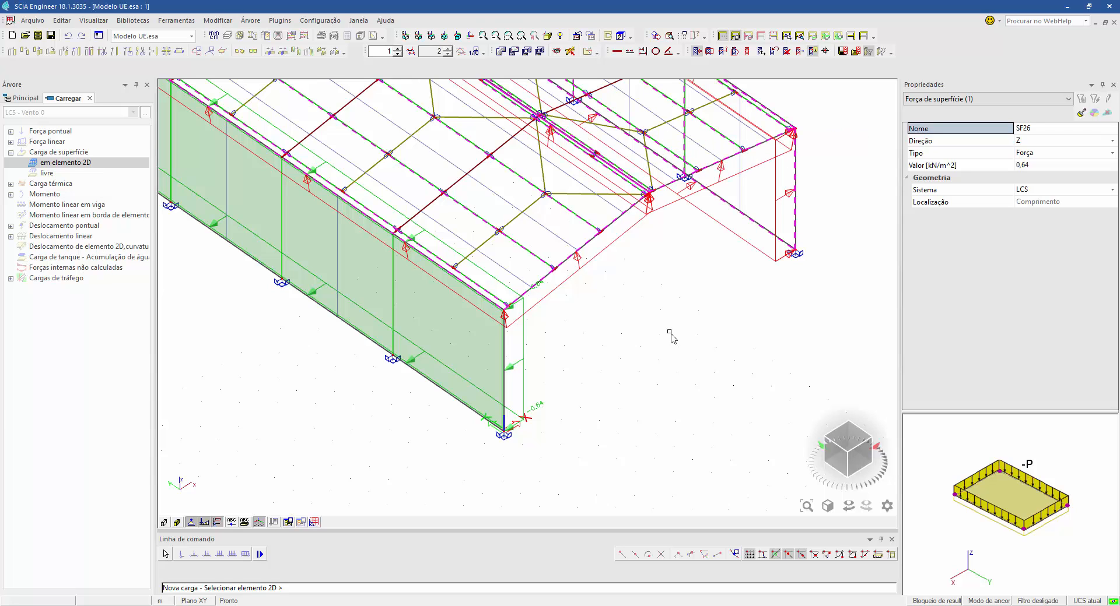
{"action": "key", "text": "Escape"}
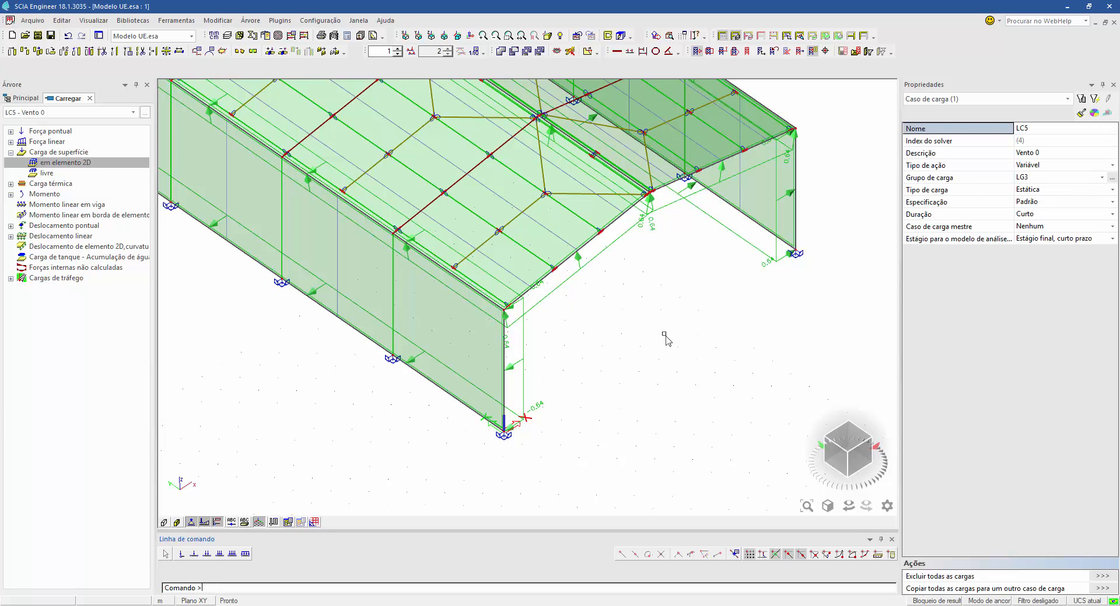
Select the near side wall panel LP4 and generate its loads on the columns
{"action": "scroll", "coordinate": [665, 338], "scroll_direction": "down", "scroll_amount": 10}
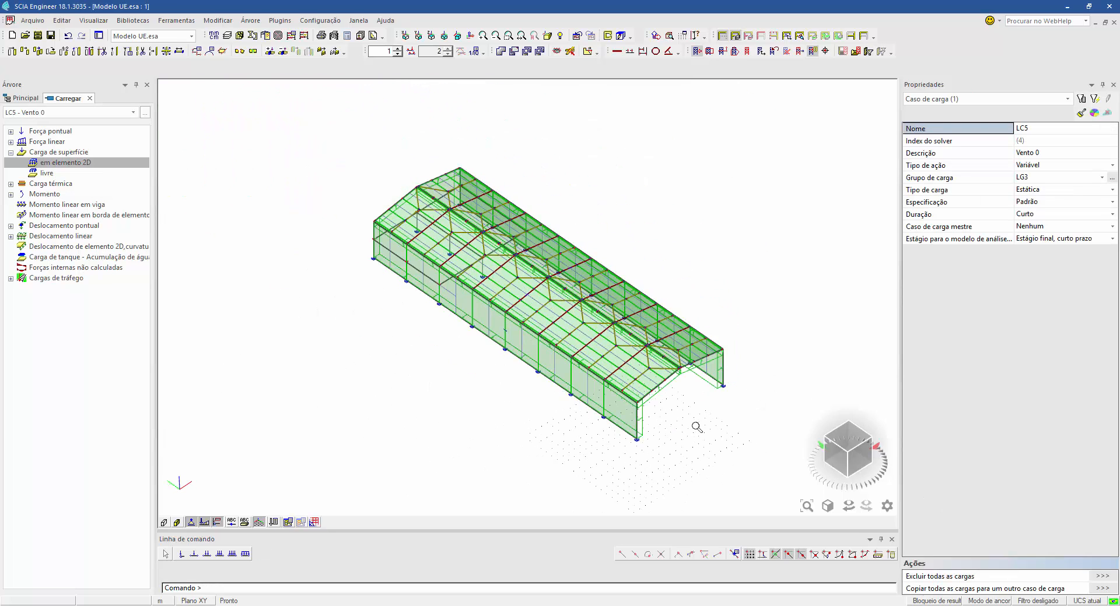
{"action": "middle_click_drag", "start_coordinate": [693, 430], "coordinate": [678, 435]}
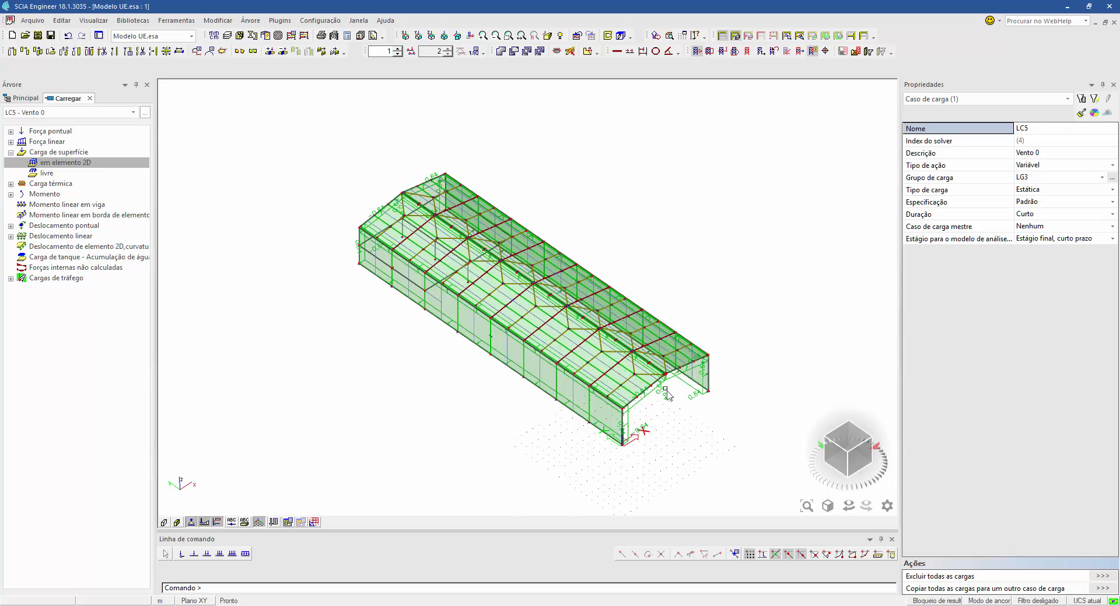
{"action": "scroll", "coordinate": [667, 390], "scroll_direction": "up", "scroll_amount": 2}
{"action": "scroll", "coordinate": [750, 337], "scroll_direction": "up", "scroll_amount": 2}
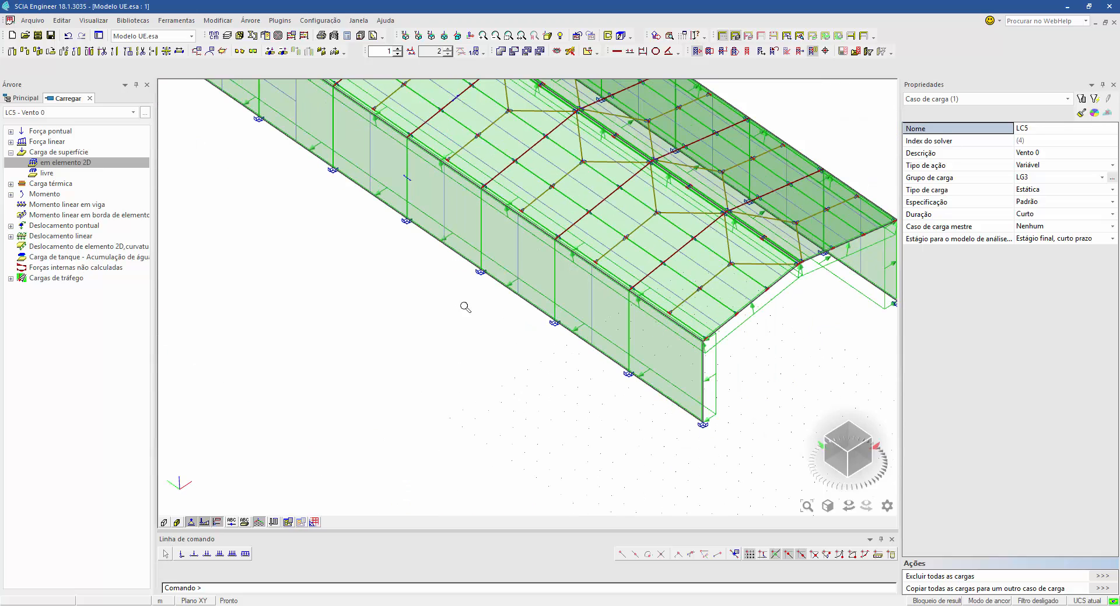
{"action": "middle_click_drag", "start_coordinate": [465, 307], "coordinate": [432, 400]}
{"action": "left_click", "coordinate": [421, 277]}
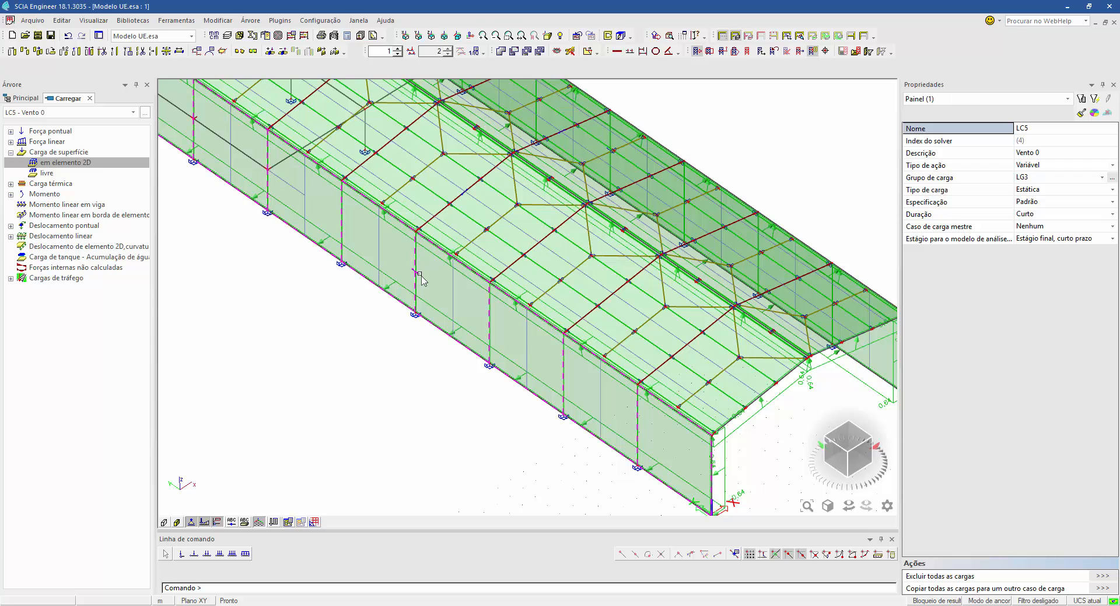
{"action": "left_click", "coordinate": [1100, 403]}
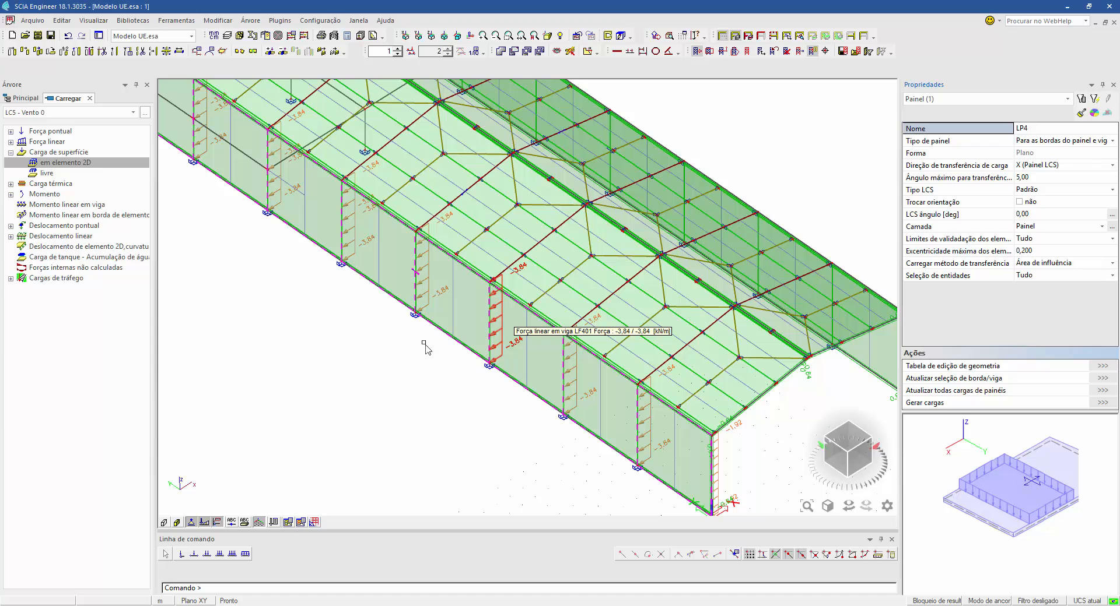
Review the wind loads of LC6 - Vento 90 and LC7 - Vento 180 on the wall and roof panels
{"action": "left_click", "coordinate": [82, 112]}
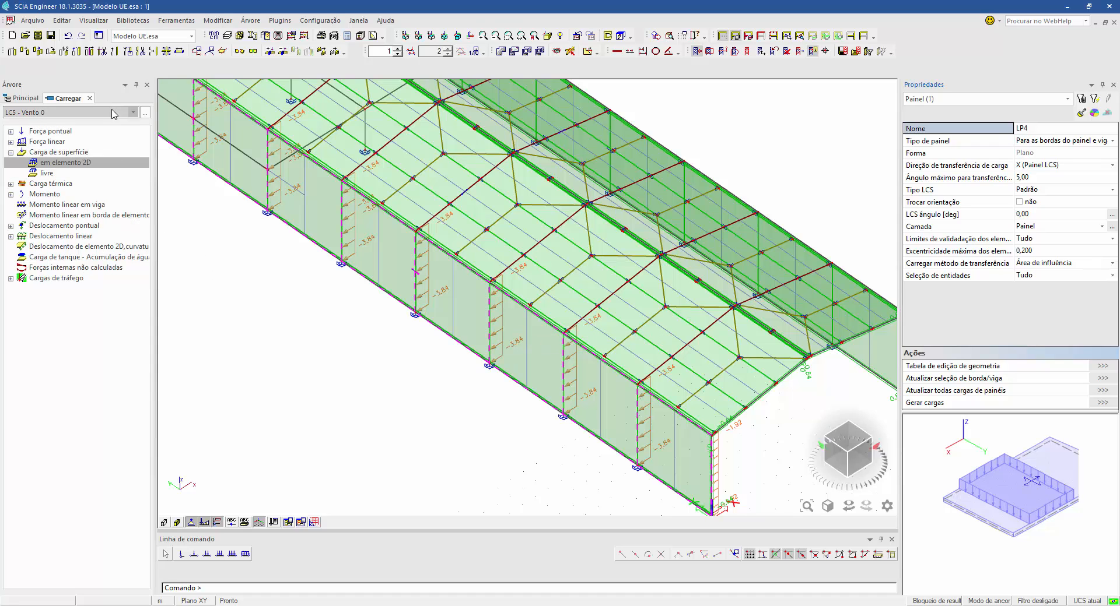
{"action": "left_click", "coordinate": [85, 154]}
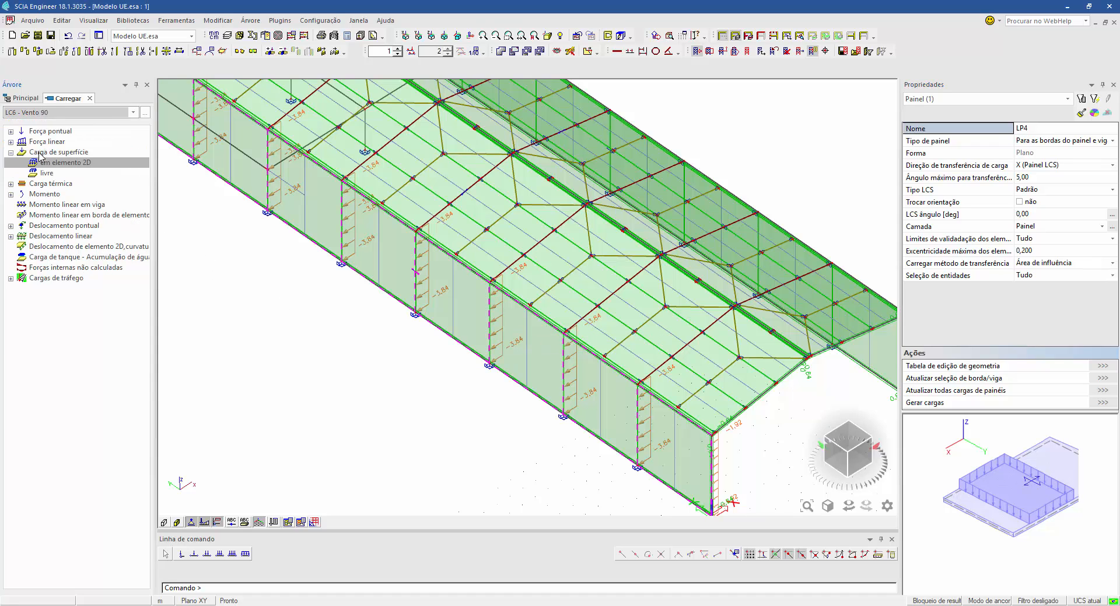
{"action": "left_click", "coordinate": [105, 112]}
{"action": "left_click", "coordinate": [82, 164]}
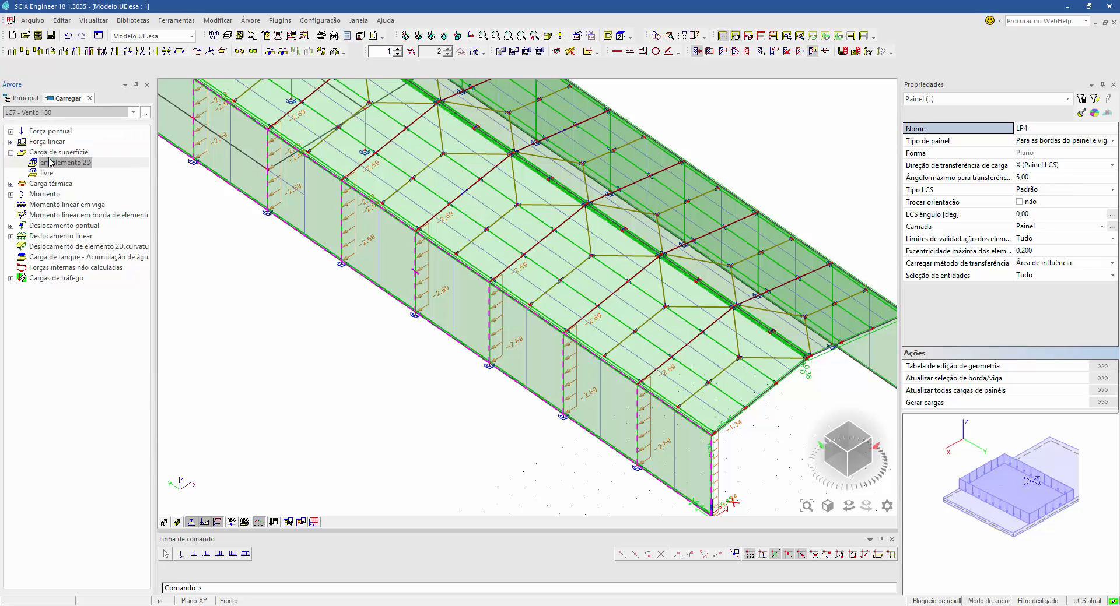
{"action": "scroll", "coordinate": [500, 248], "scroll_direction": "down", "scroll_amount": 5}
{"action": "scroll", "coordinate": [568, 379], "scroll_direction": "up", "scroll_amount": 2}
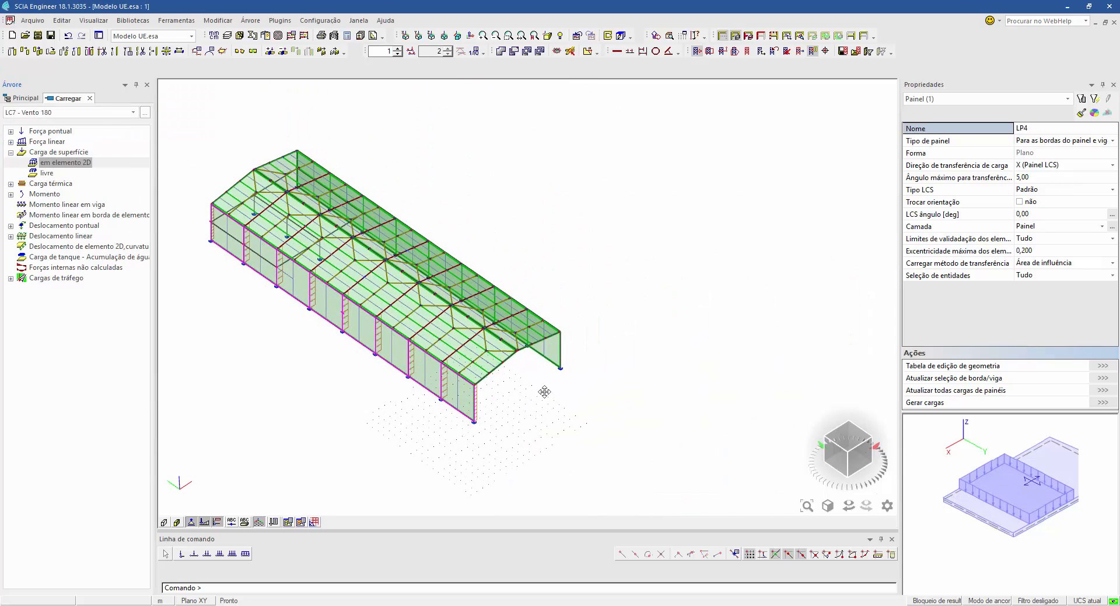
{"action": "scroll", "coordinate": [517, 383], "scroll_direction": "up", "scroll_amount": 2}
{"action": "scroll", "coordinate": [518, 383], "scroll_direction": "up", "scroll_amount": 2}
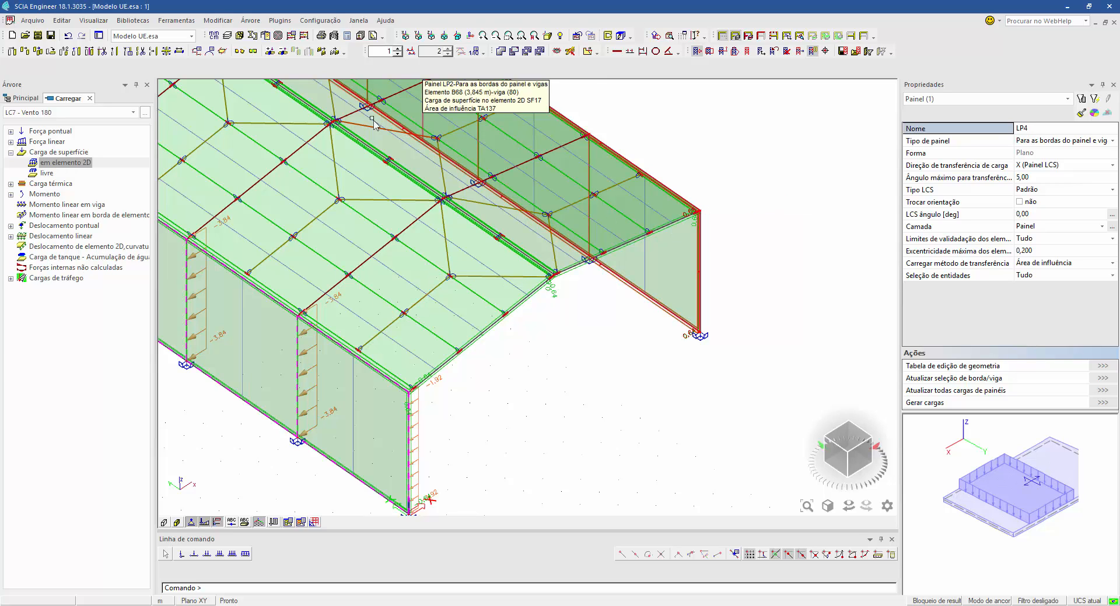
Review the loads of LC8 - Vento 270 and the mezzanine load of LC9 - SC mez., and clear the panel selection
{"action": "left_click", "coordinate": [134, 113]}
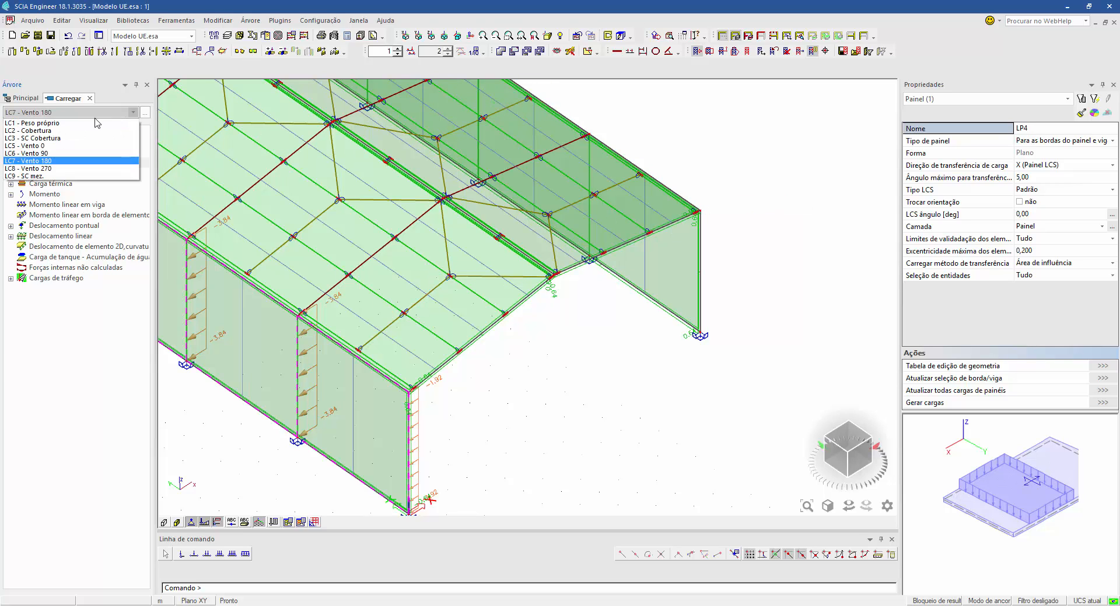
{"action": "left_click", "coordinate": [46, 170]}
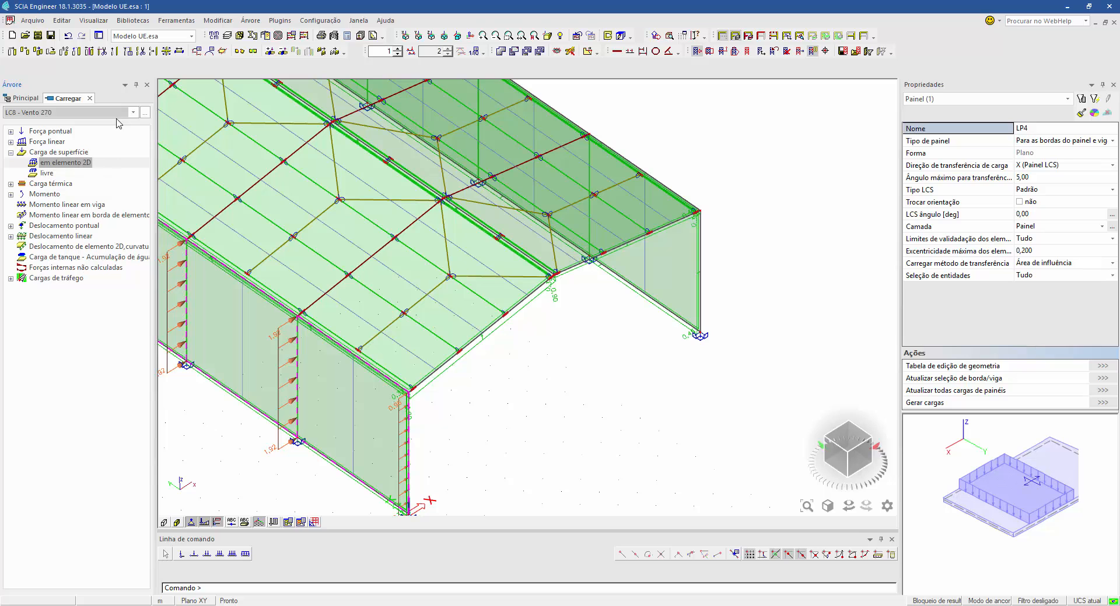
{"action": "left_click", "coordinate": [134, 112]}
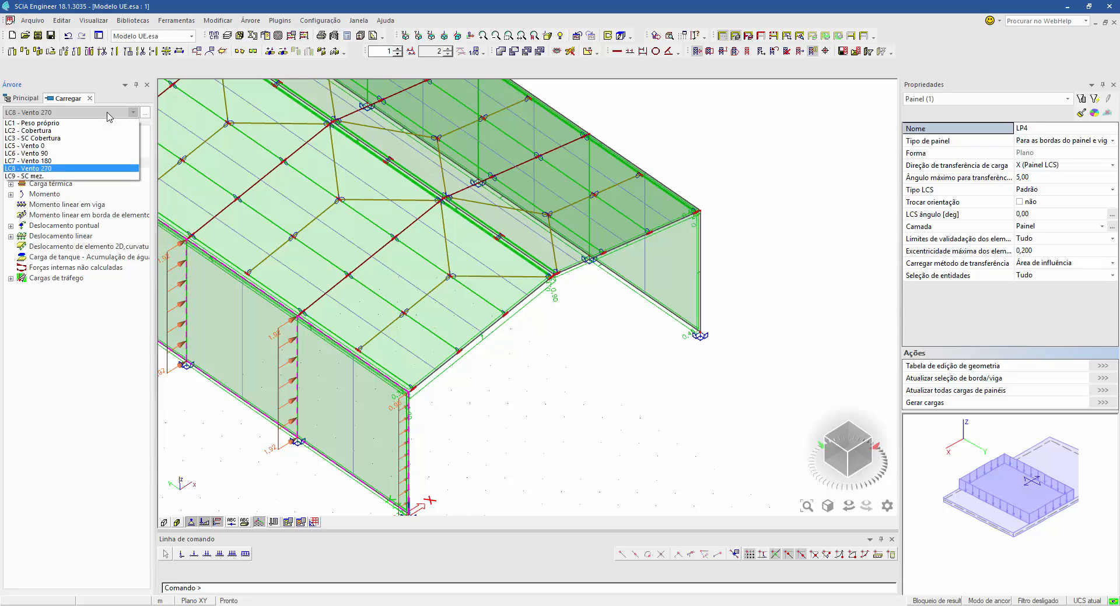
{"action": "left_click", "coordinate": [47, 170]}
{"action": "scroll", "coordinate": [384, 233], "scroll_direction": "down", "scroll_amount": 3}
{"action": "scroll", "coordinate": [490, 302], "scroll_direction": "down", "scroll_amount": 2}
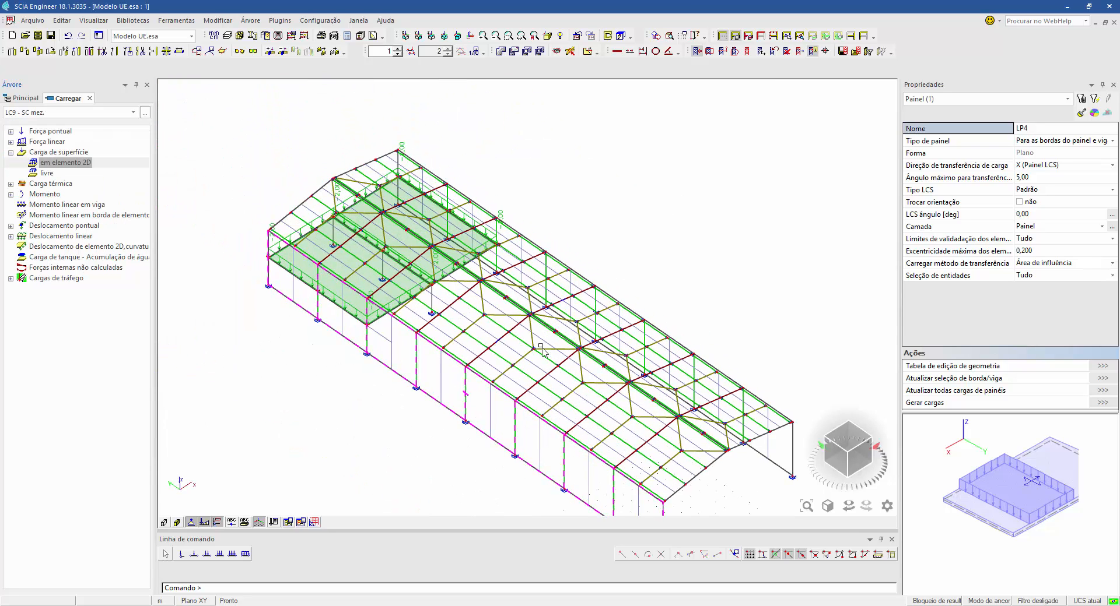
{"action": "middle_click_drag", "start_coordinate": [491, 350], "coordinate": [448, 321]}
{"action": "key", "text": "Escape"}
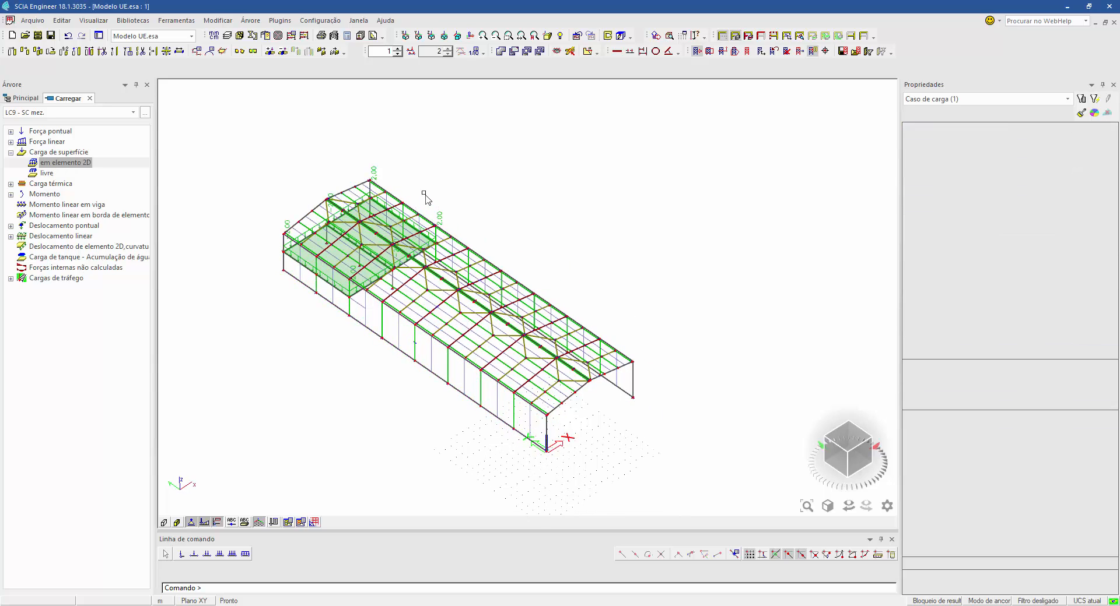
Leave the load input and review the automatic load combinations, including the contents of ELU-Norm
{"action": "left_click", "coordinate": [89, 99]}
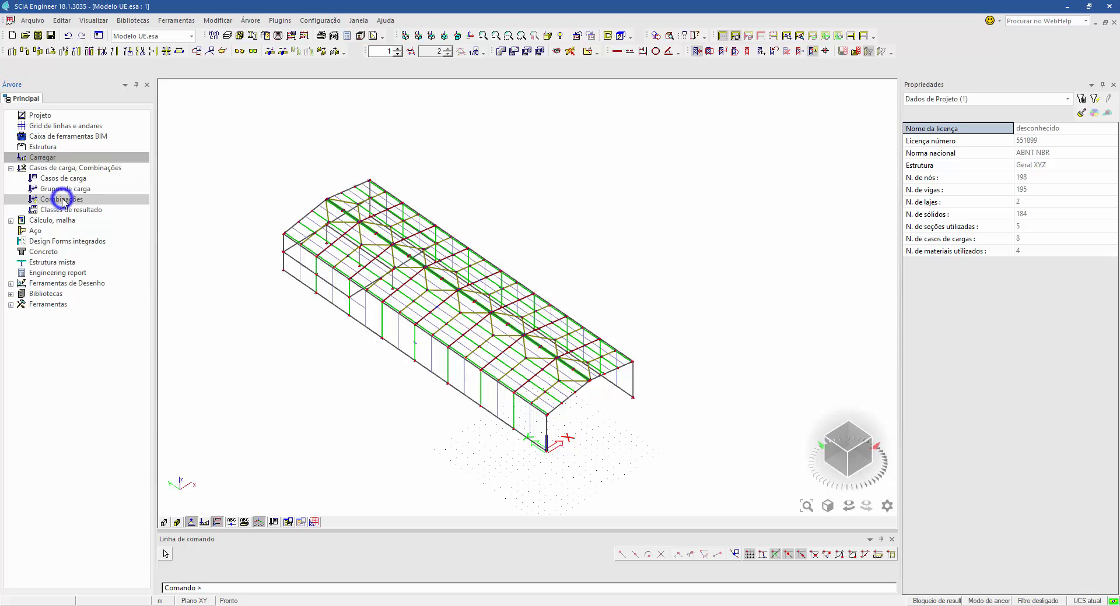
{"action": "double_click", "coordinate": [62, 198]}
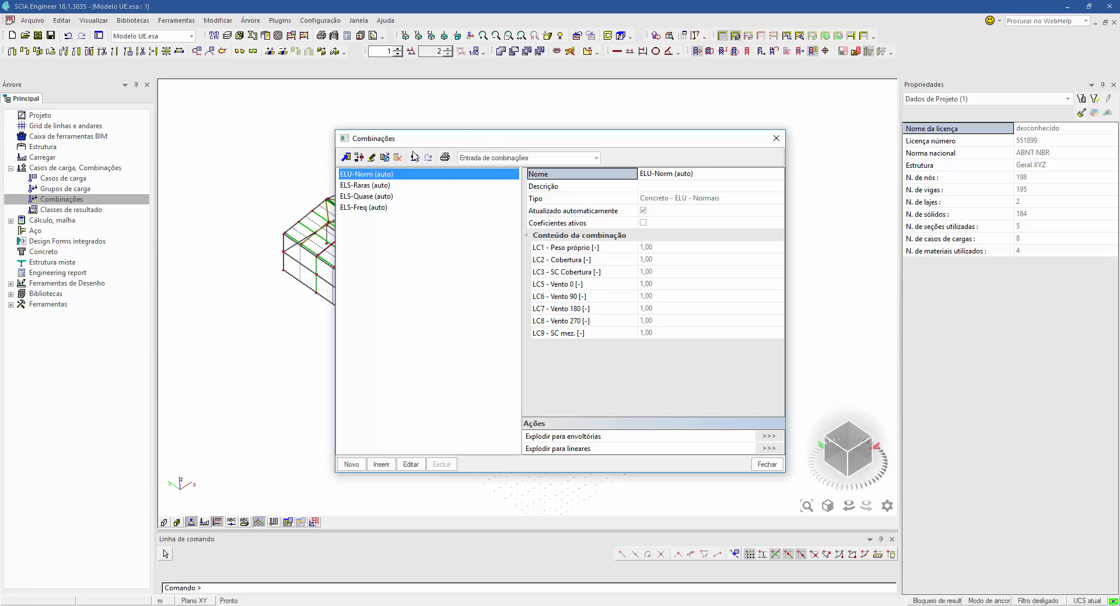
{"action": "left_click", "coordinate": [767, 465]}
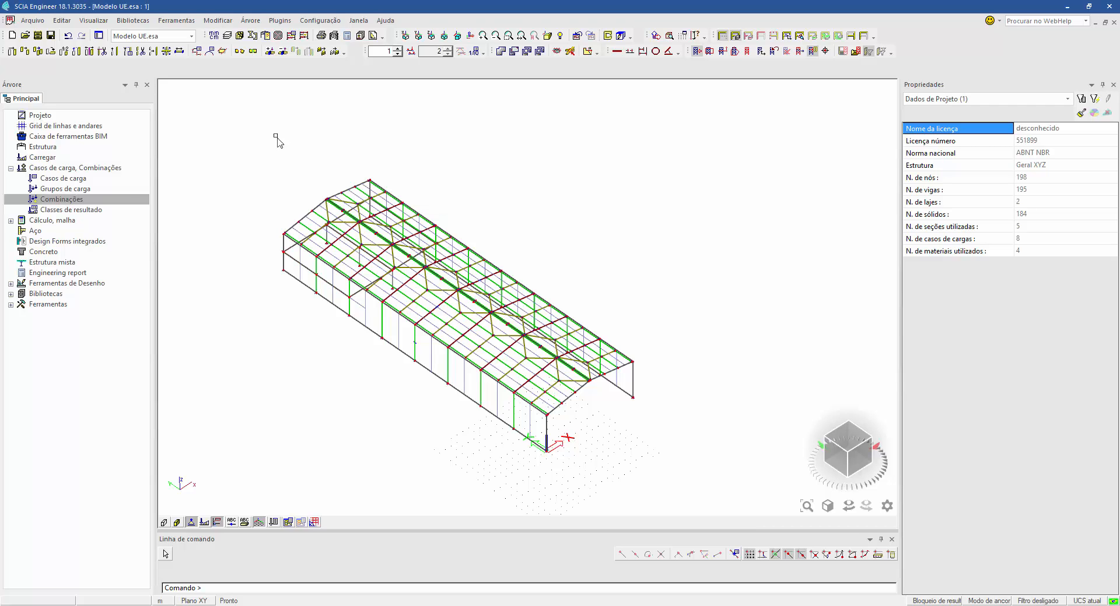
Activate the IFC layer to show the imported solids and examine them up close
{"action": "left_click", "coordinate": [227, 37]}
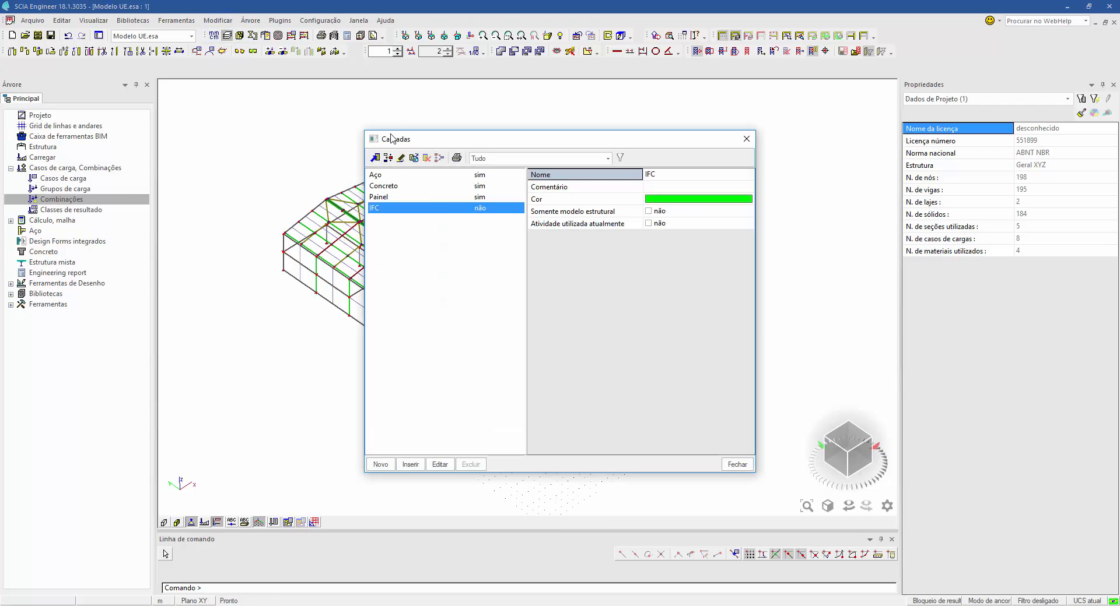
{"action": "left_click", "coordinate": [649, 224]}
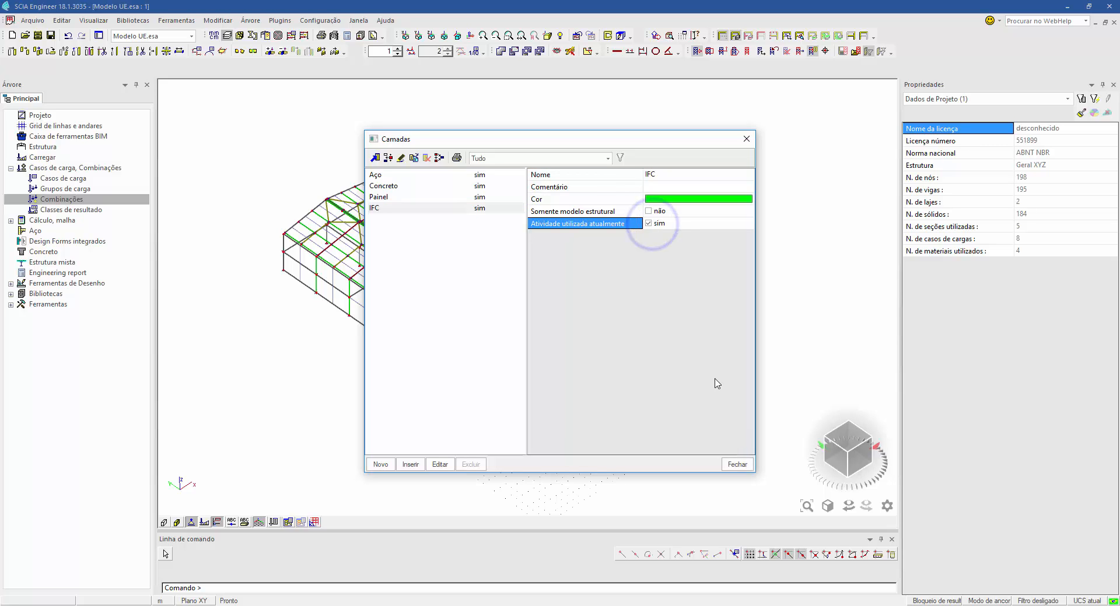
{"action": "left_click", "coordinate": [737, 464]}
{"action": "scroll", "coordinate": [285, 400], "scroll_direction": "down", "scroll_amount": 3}
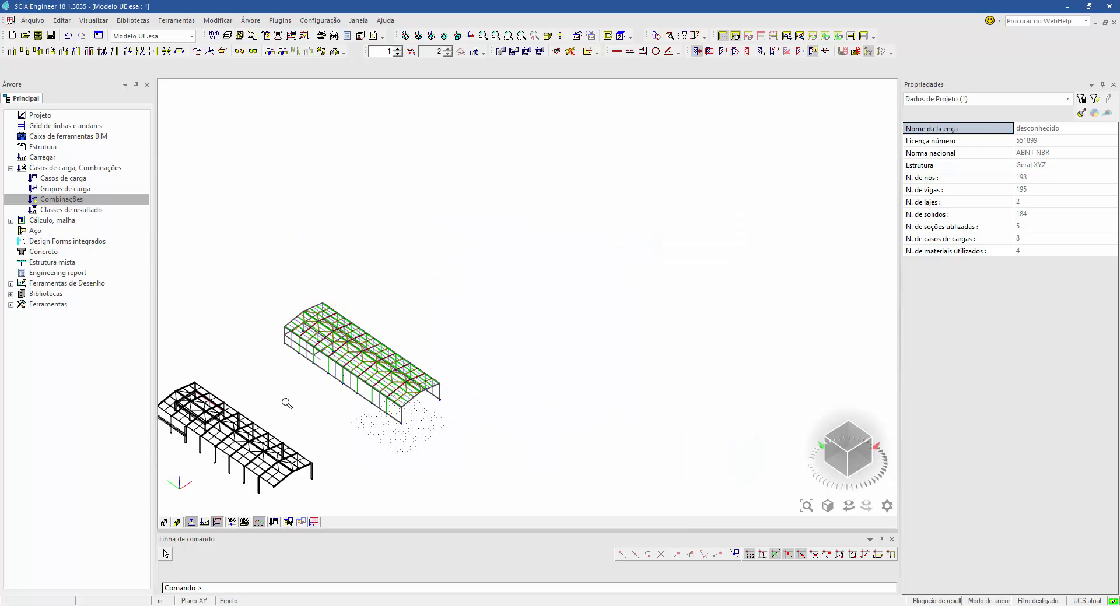
{"action": "middle_click_drag", "start_coordinate": [448, 363], "coordinate": [500, 294]}
{"action": "scroll", "coordinate": [471, 292], "scroll_direction": "up", "scroll_amount": 6}
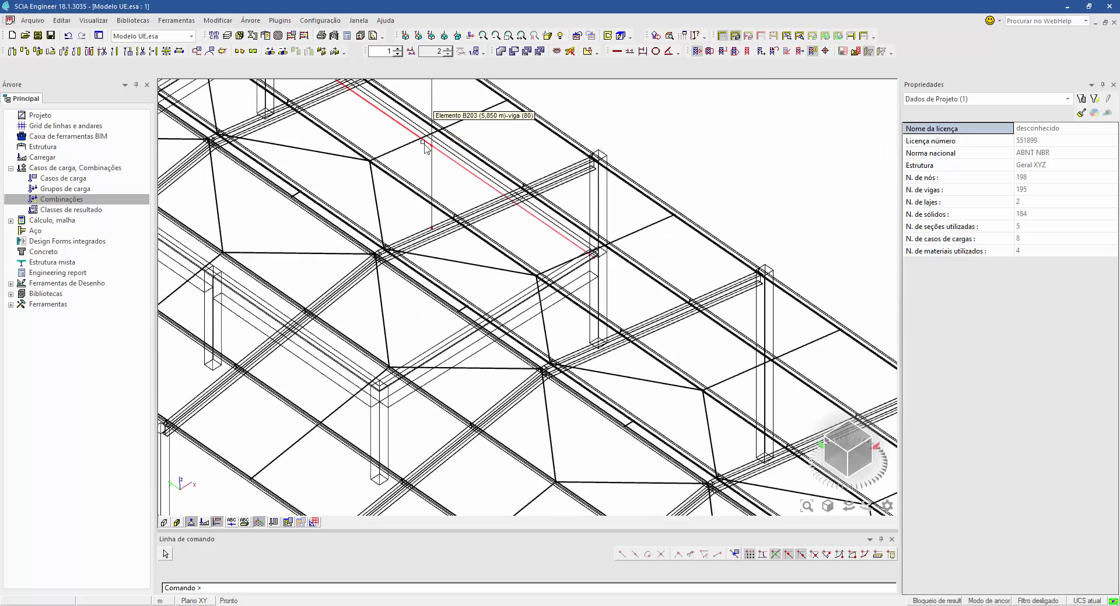
Delete all the imported IFC general solids standing apart from the analysis model
{"action": "scroll", "coordinate": [443, 183], "scroll_direction": "down", "scroll_amount": 6}
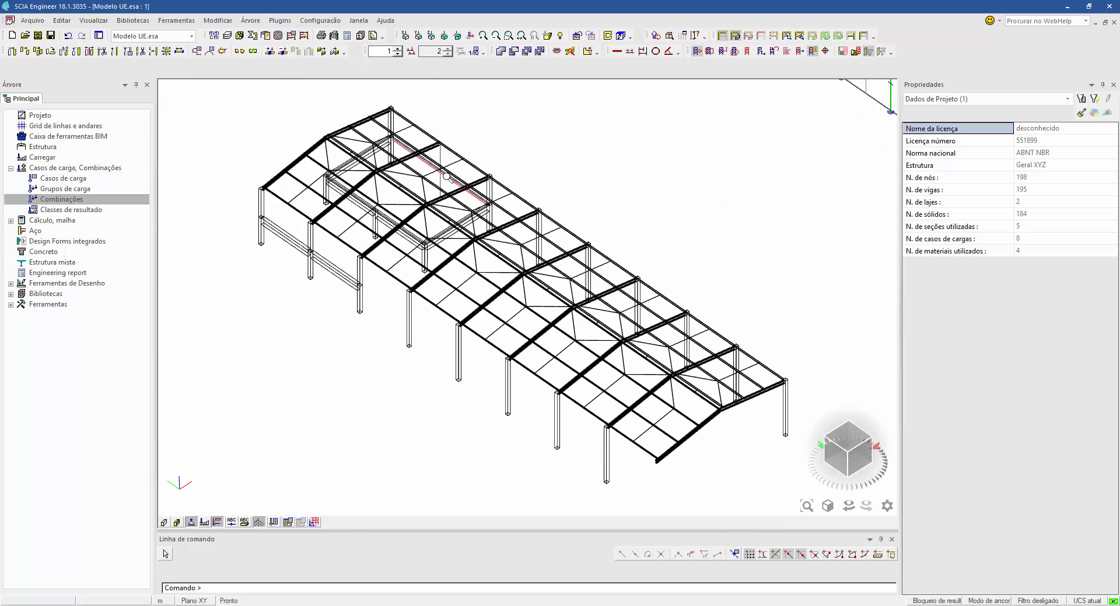
{"action": "scroll", "coordinate": [502, 210], "scroll_direction": "down", "scroll_amount": 4}
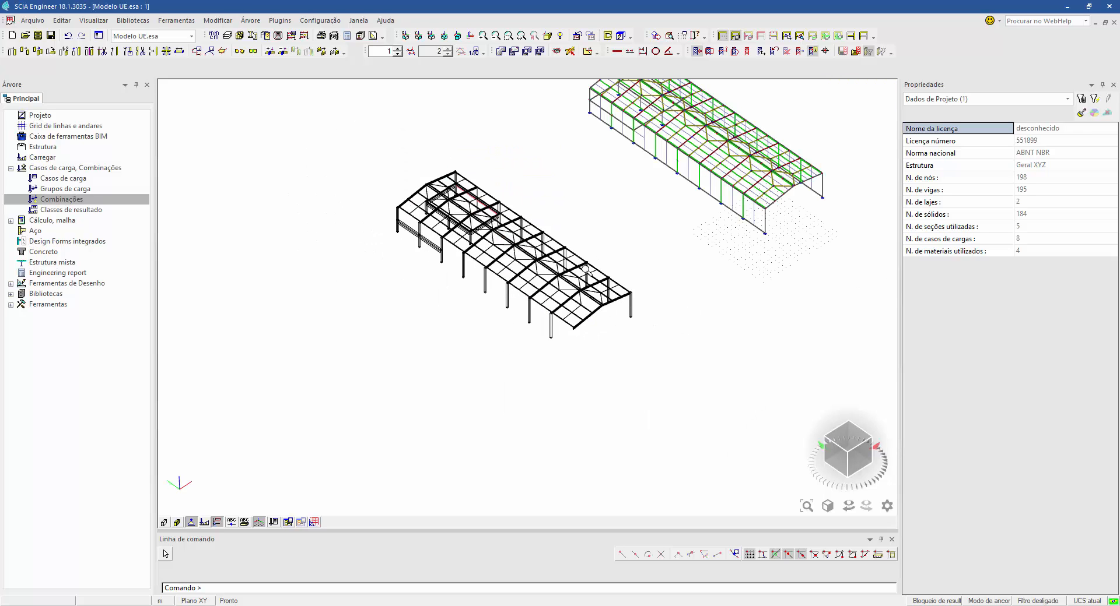
{"action": "left_click_drag", "start_coordinate": [653, 406], "coordinate": [334, 164]}
{"action": "key", "text": "Delete"}
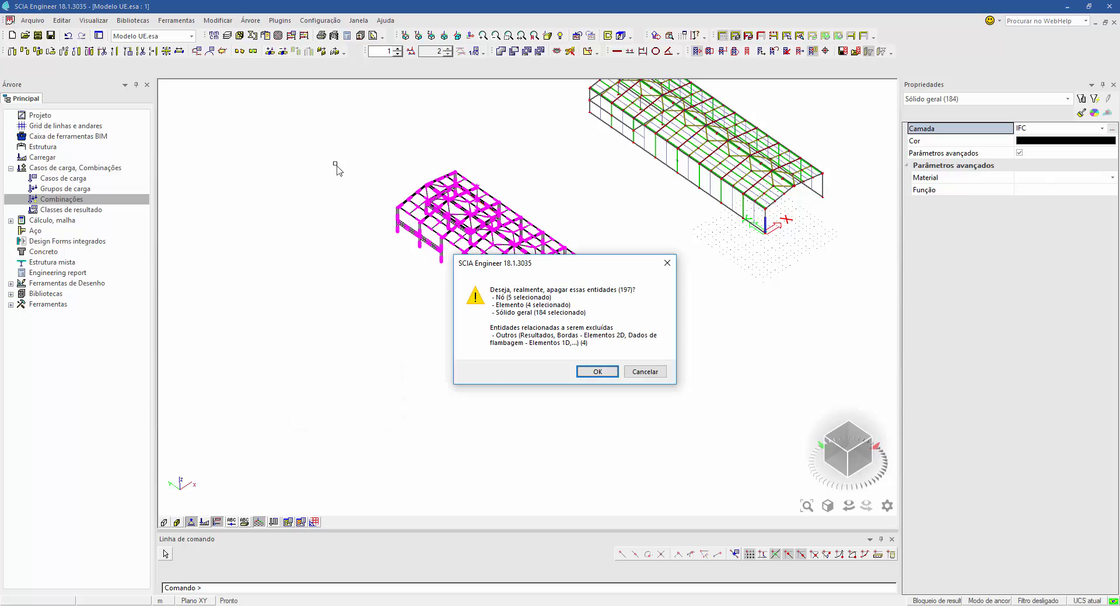
{"action": "left_click", "coordinate": [597, 372]}
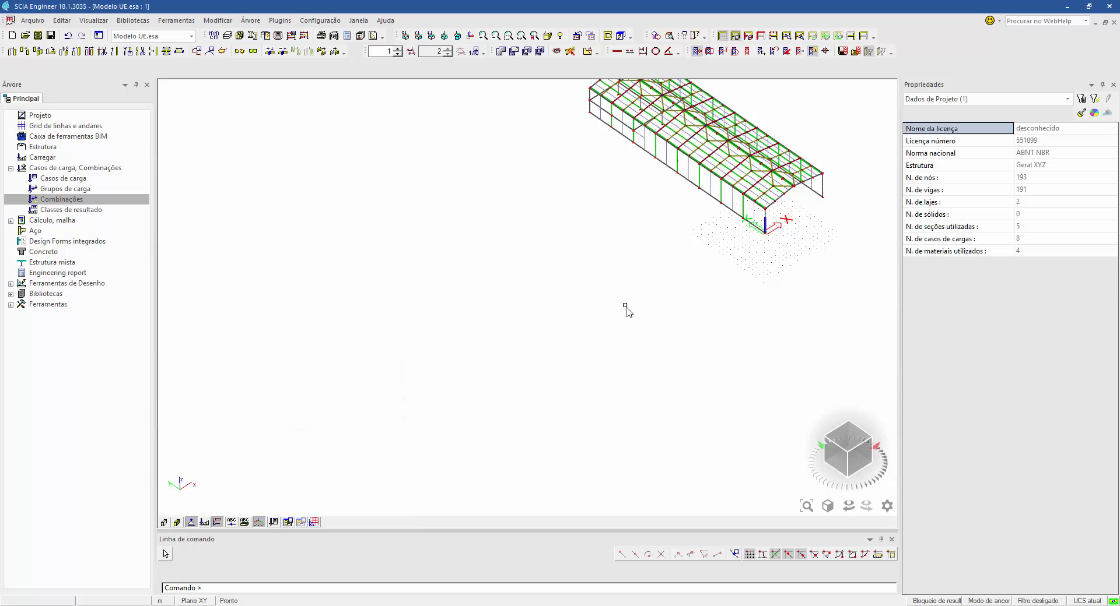
Run the linear analysis with the average 2D mesh element size set to 0.15 m
{"action": "middle_click_drag", "start_coordinate": [628, 291], "coordinate": [373, 457]}
{"action": "scroll", "coordinate": [389, 385], "scroll_direction": "up", "scroll_amount": 2}
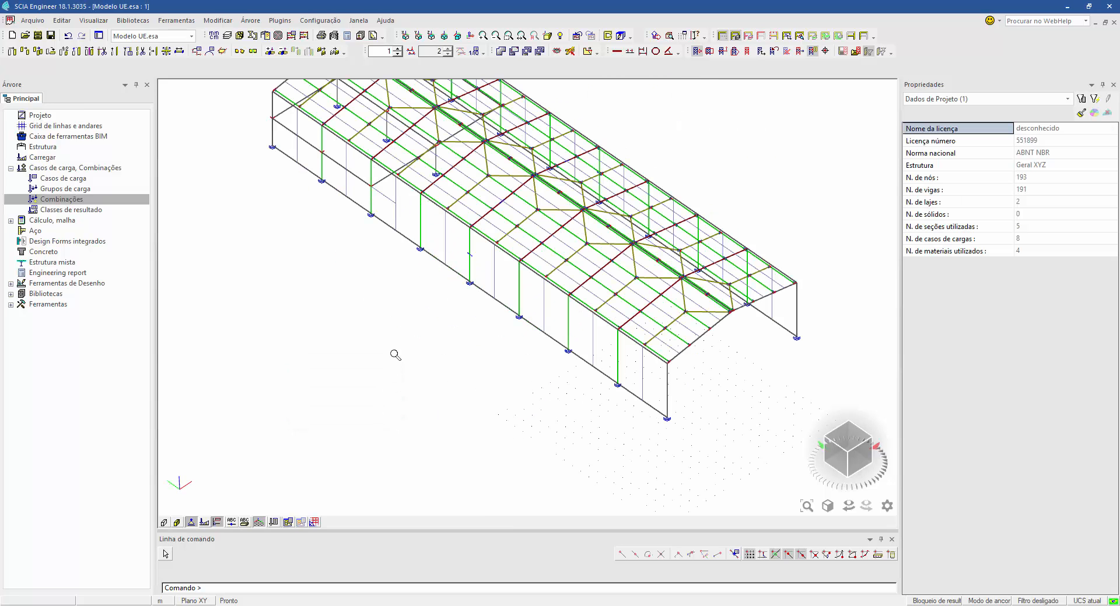
{"action": "middle_click_drag", "start_coordinate": [420, 344], "coordinate": [287, 531]}
{"action": "left_click", "coordinate": [291, 36]}
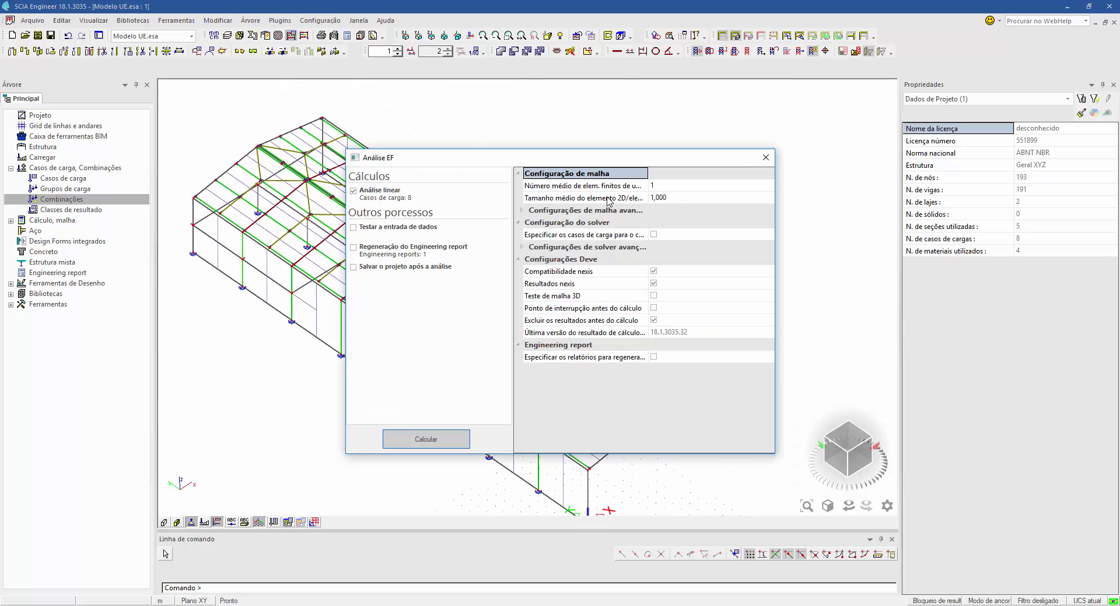
{"action": "left_click", "coordinate": [682, 204]}
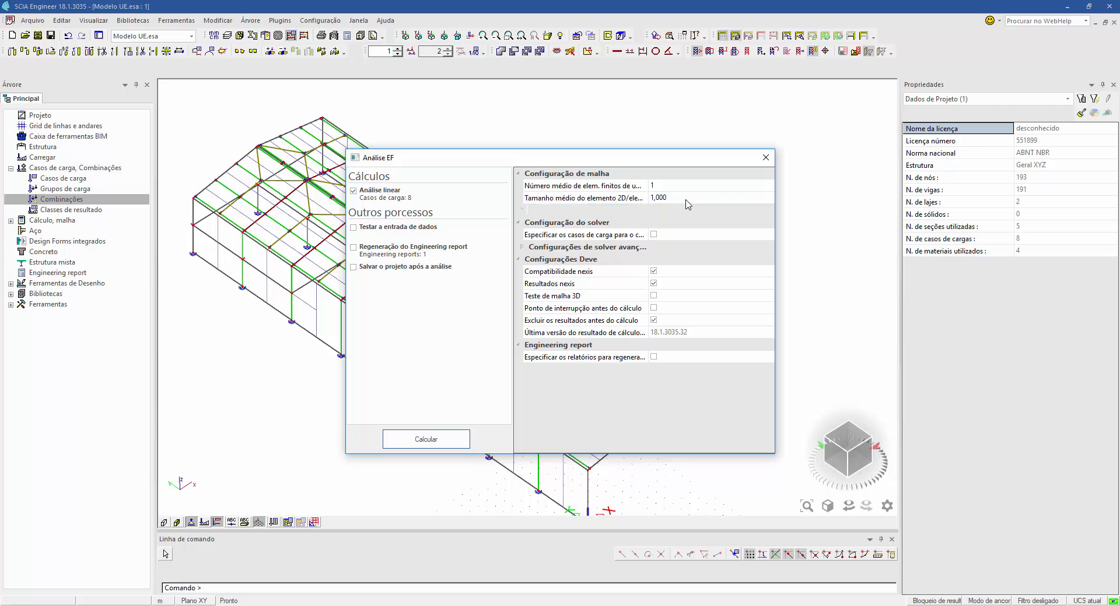
{"action": "left_click", "coordinate": [686, 204]}
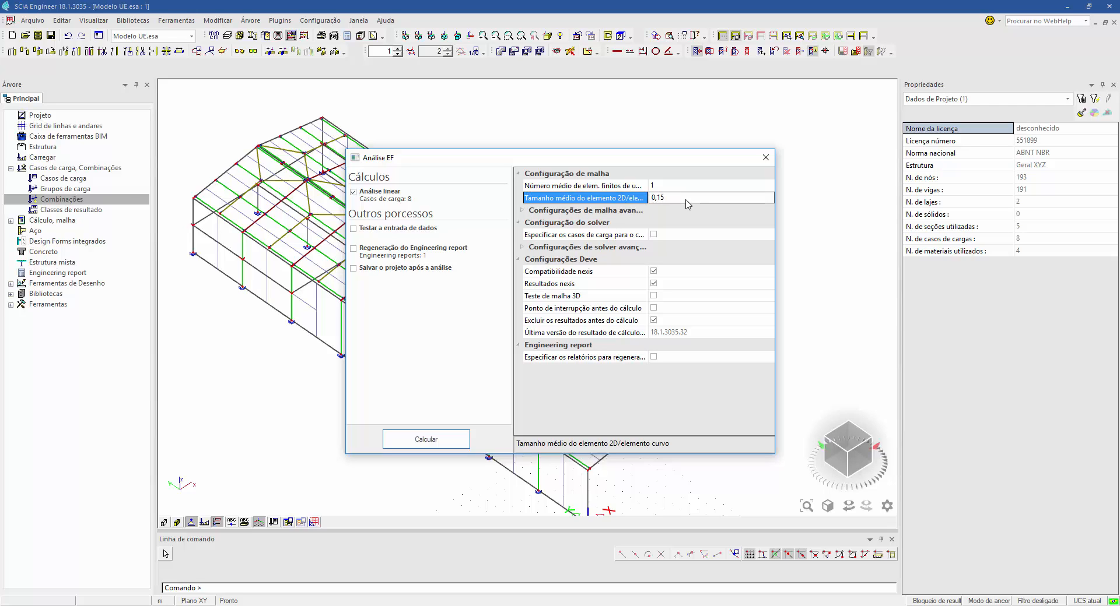
{"action": "key", "text": "Return"}
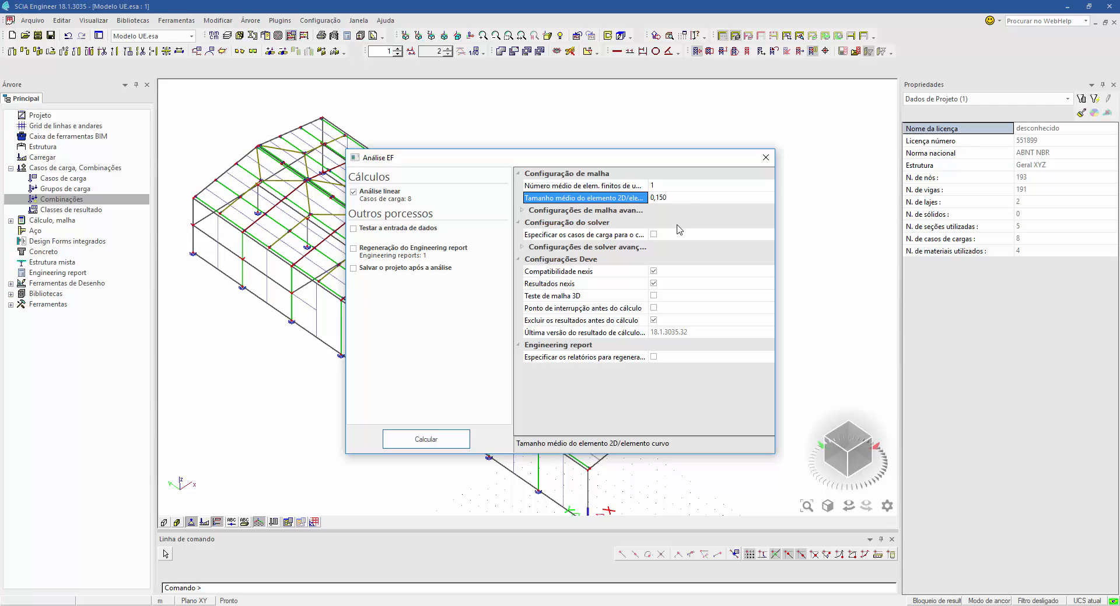
{"action": "left_click", "coordinate": [431, 441]}
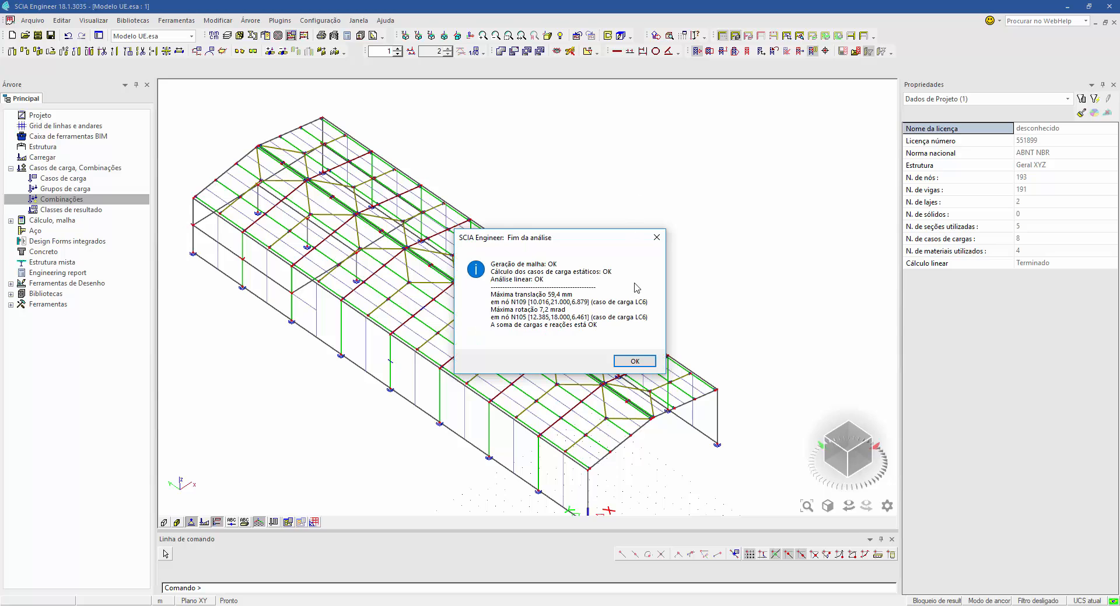
{"action": "left_click", "coordinate": [634, 361]}
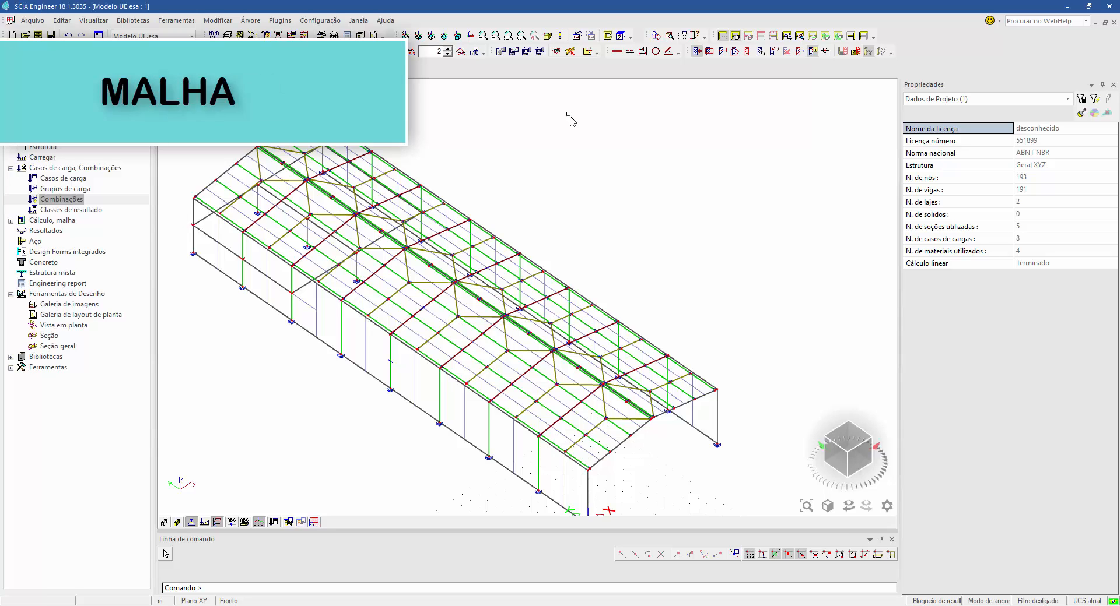
Turn on mesh drawing in the structure display parameters for the whole model
{"action": "right_click", "coordinate": [587, 193]}
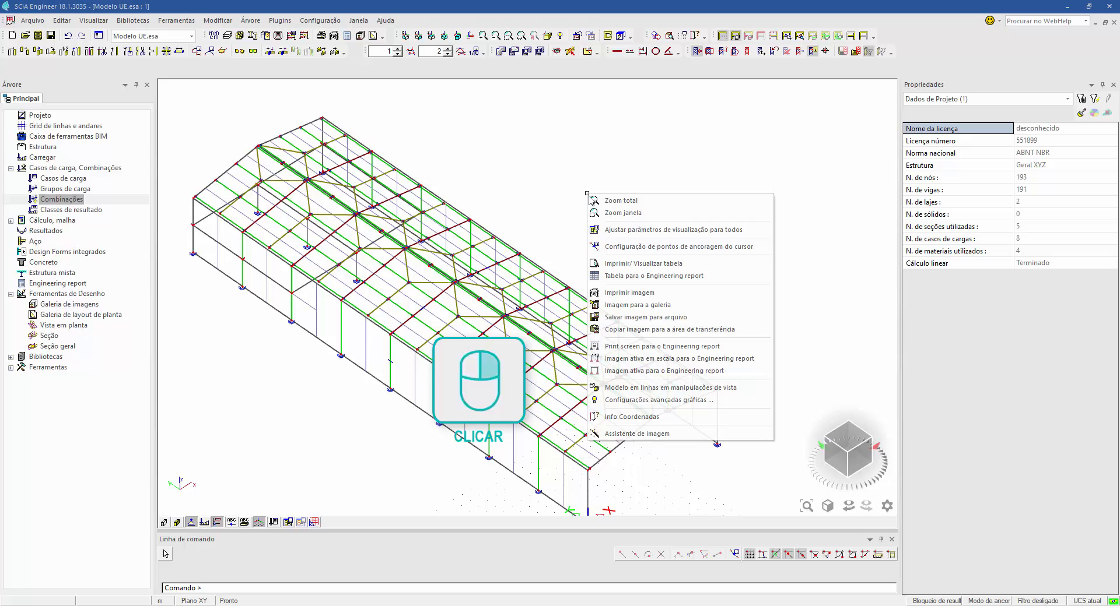
{"action": "left_click", "coordinate": [644, 231]}
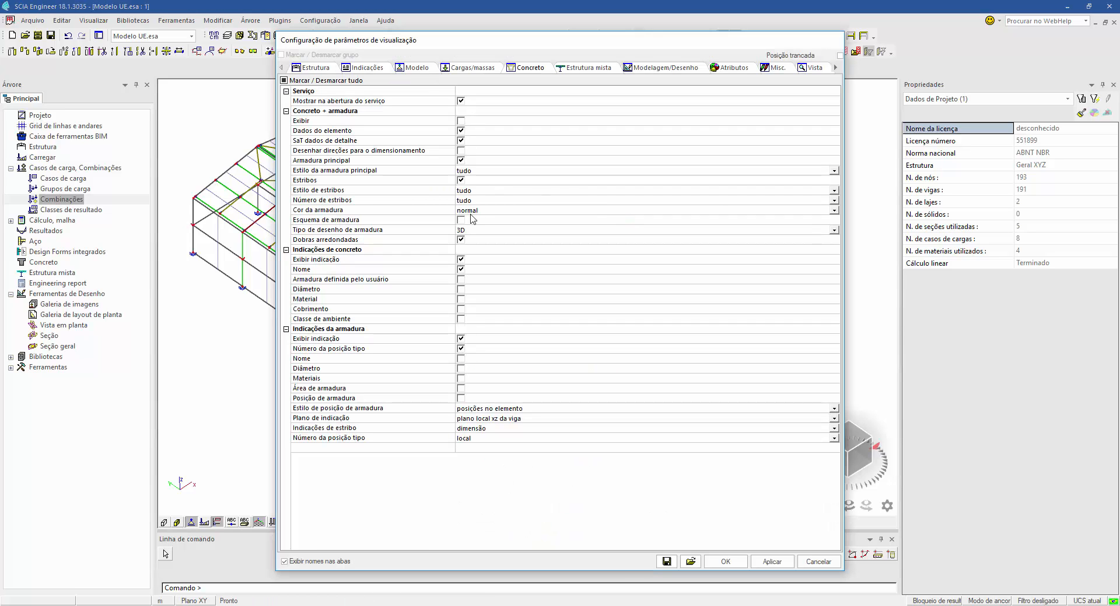
{"action": "left_click", "coordinate": [315, 69]}
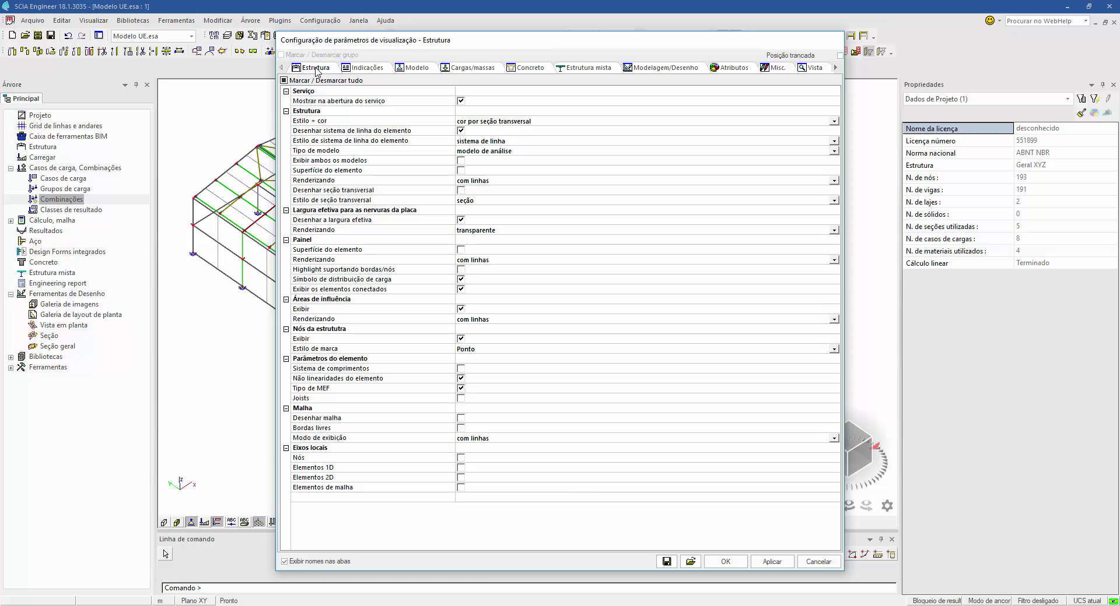
{"action": "left_click", "coordinate": [461, 418]}
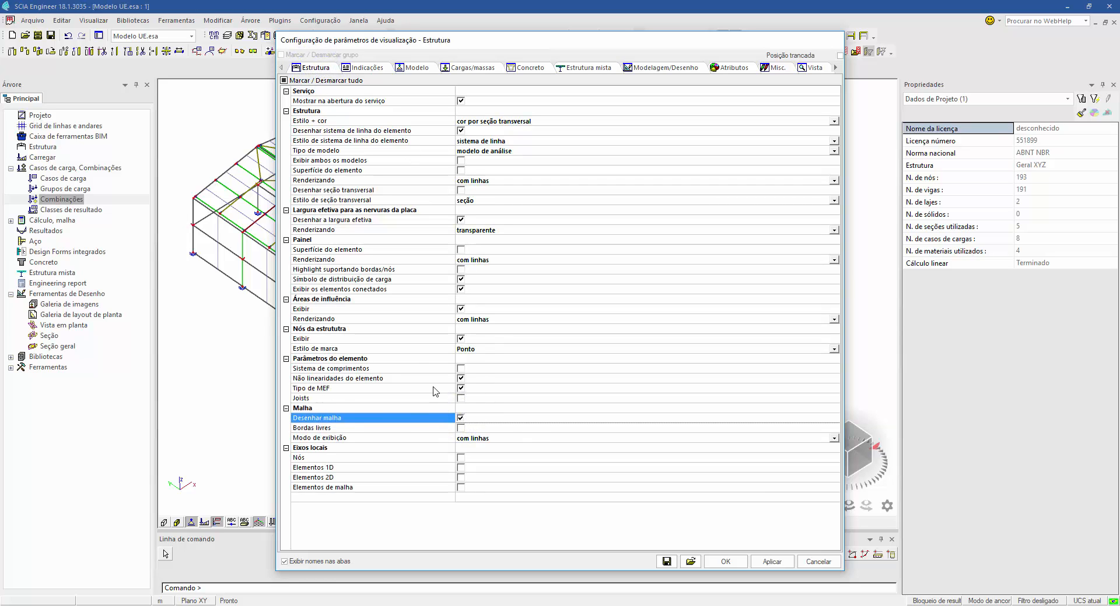
{"action": "left_click_drag", "start_coordinate": [389, 44], "coordinate": [457, 56]}
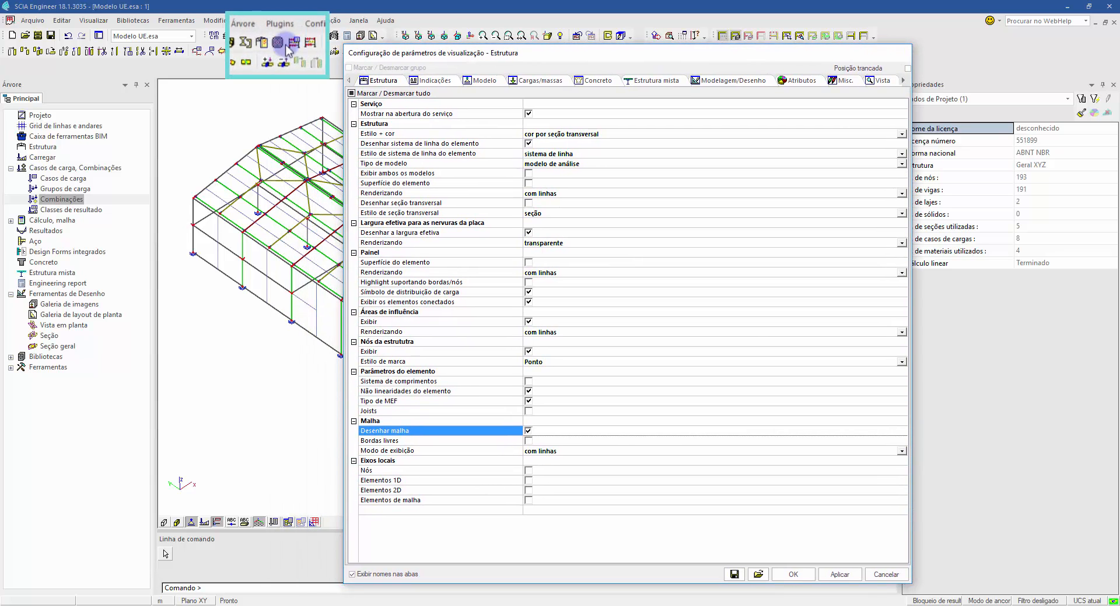
{"action": "left_click", "coordinate": [792, 574]}
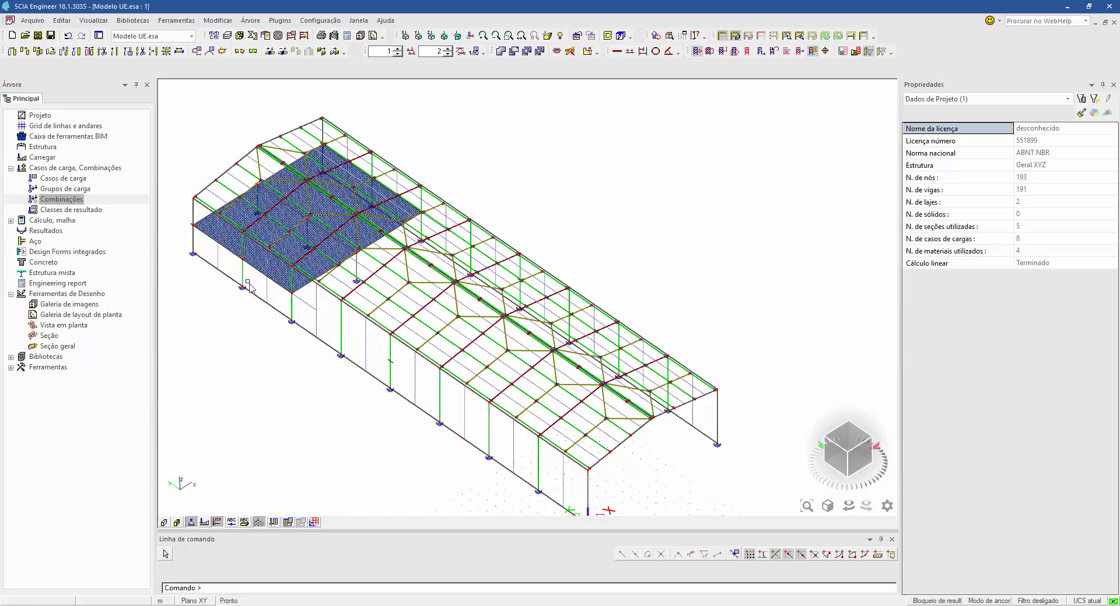
Examine the finite element mesh of the mezzanine slabs up close and from the opposite end of the building
{"action": "scroll", "coordinate": [238, 268], "scroll_direction": "up", "scroll_amount": 1}
{"action": "right_click_drag", "start_coordinate": [269, 354], "coordinate": [364, 340], "text": "ctrl"}
{"action": "right_click_drag", "start_coordinate": [517, 475], "coordinate": [503, 298], "text": "shift"}
{"action": "right_click_drag", "start_coordinate": [373, 370], "coordinate": [382, 354], "text": "ctrl+shift"}
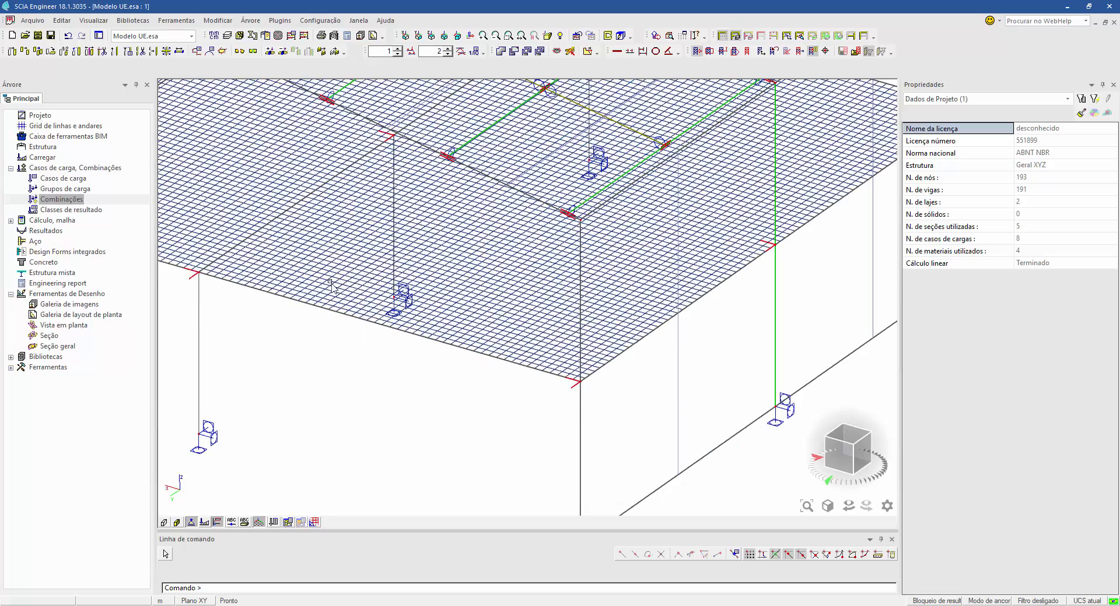
{"action": "scroll", "coordinate": [334, 280], "scroll_direction": "down", "scroll_amount": 3}
{"action": "middle_click_drag", "start_coordinate": [361, 379], "coordinate": [402, 442]}
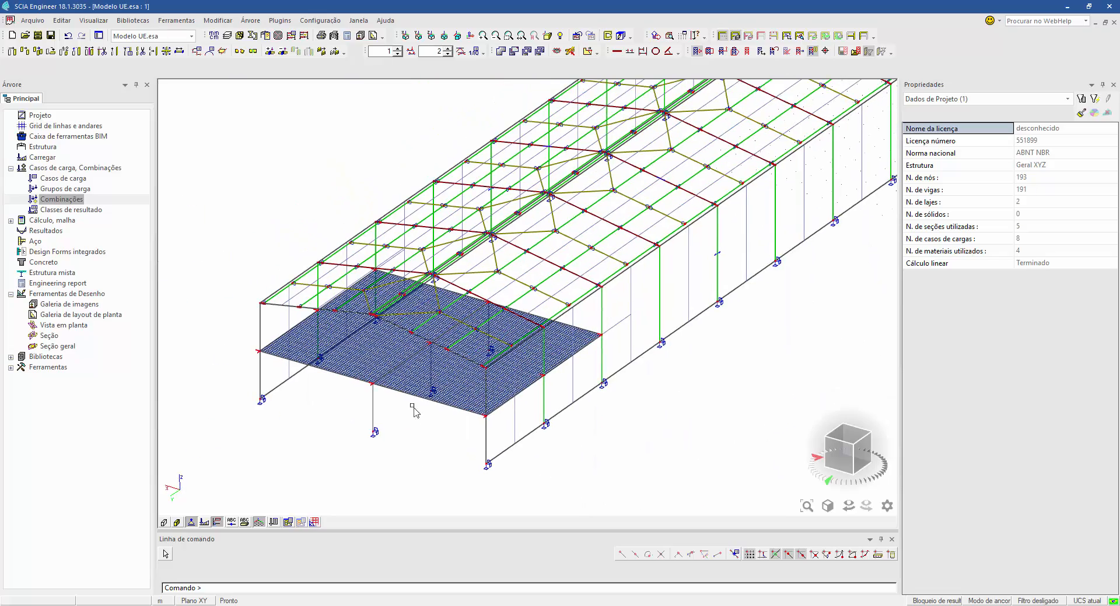
{"action": "scroll", "coordinate": [406, 385], "scroll_direction": "up", "scroll_amount": 2}
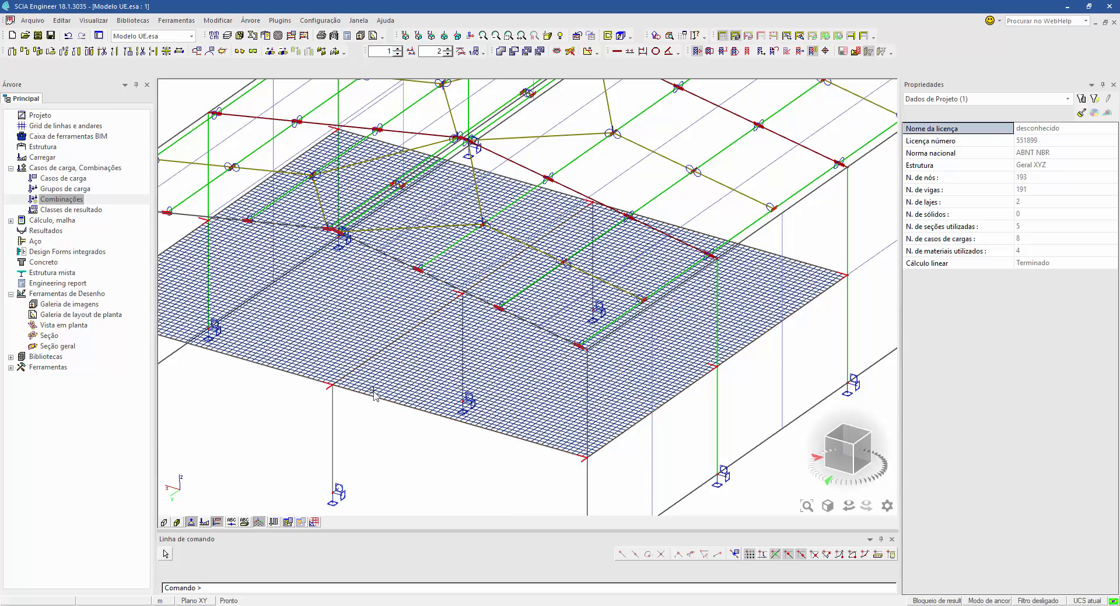
{"action": "scroll", "coordinate": [373, 396], "scroll_direction": "down", "scroll_amount": 2}
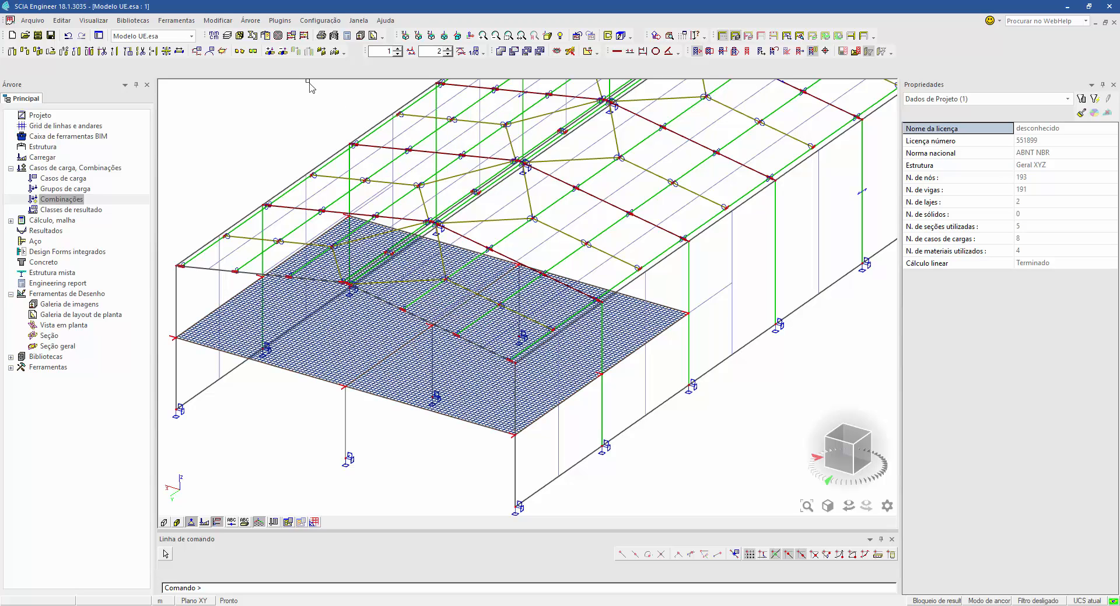
Enable automatic mesh refinement in the mesh setup using all available load cases, accepting the deletion of existing results
{"action": "left_click", "coordinate": [320, 20]}
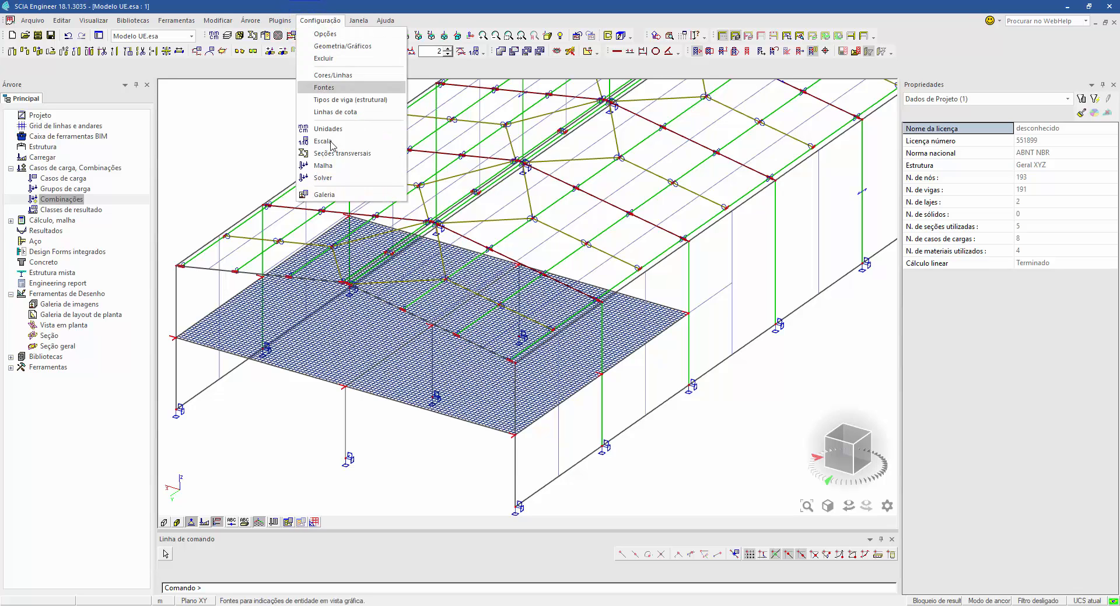
{"action": "left_click", "coordinate": [324, 165]}
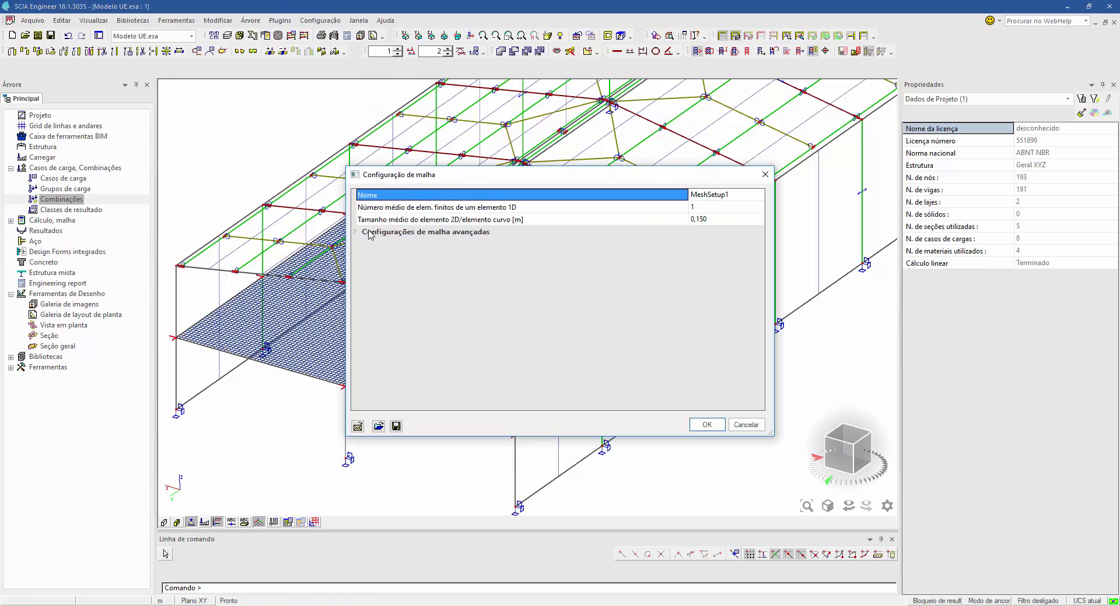
{"action": "left_click", "coordinate": [355, 233]}
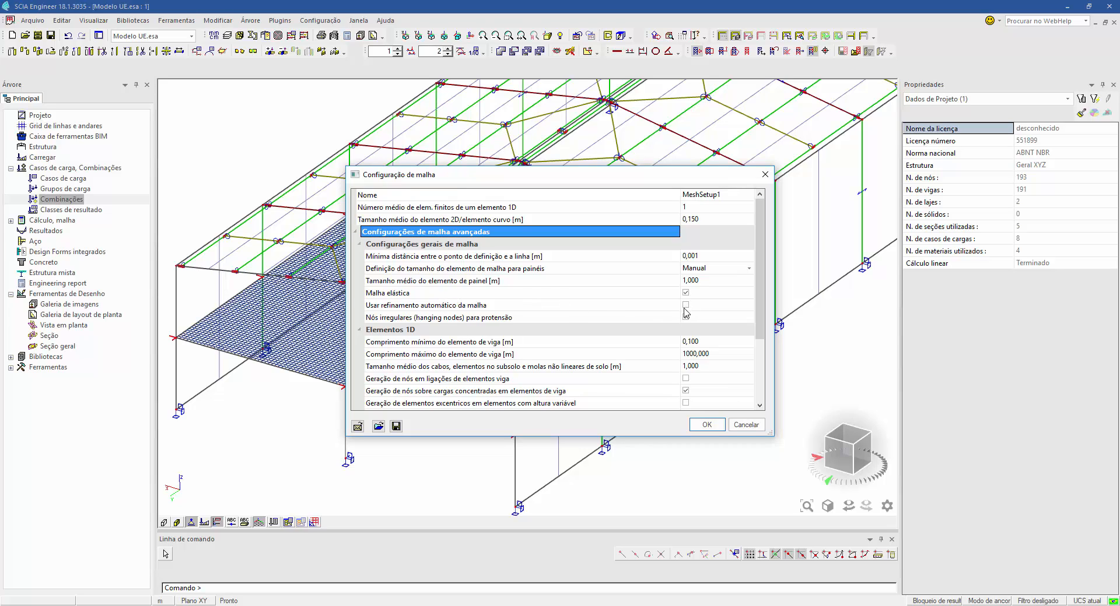
{"action": "left_click", "coordinate": [685, 304]}
{"action": "left_click", "coordinate": [748, 330]}
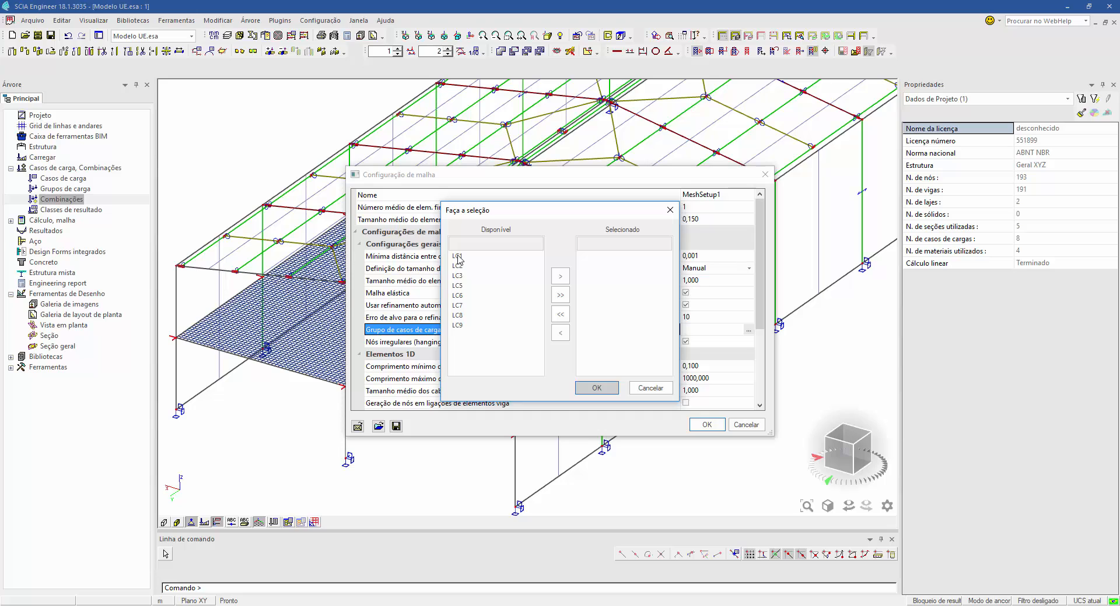
{"action": "left_click", "coordinate": [560, 295]}
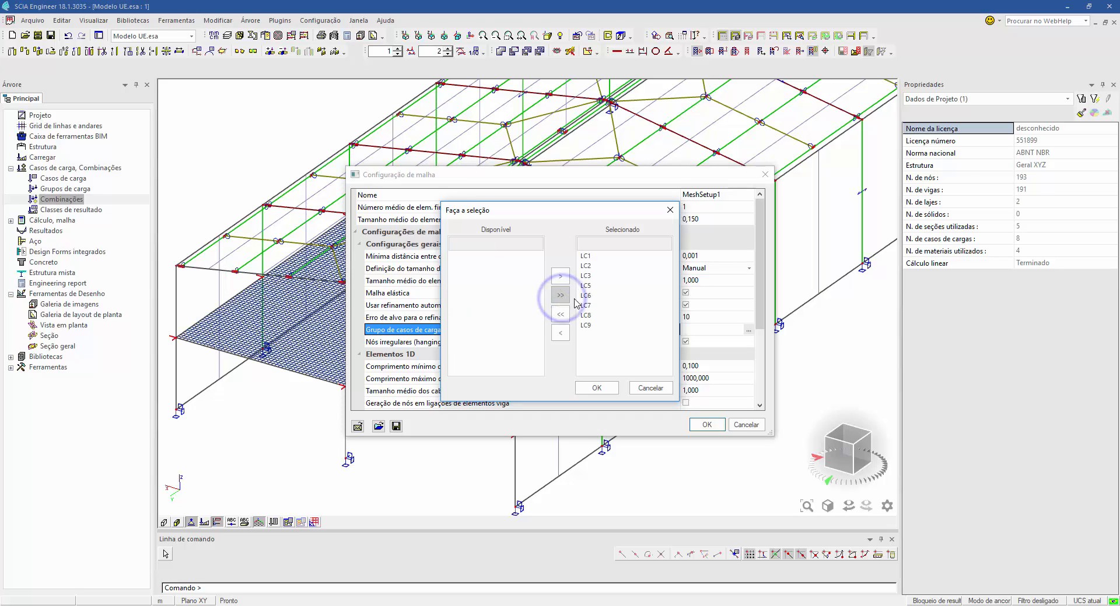
{"action": "left_click", "coordinate": [596, 388]}
{"action": "left_click", "coordinate": [706, 425]}
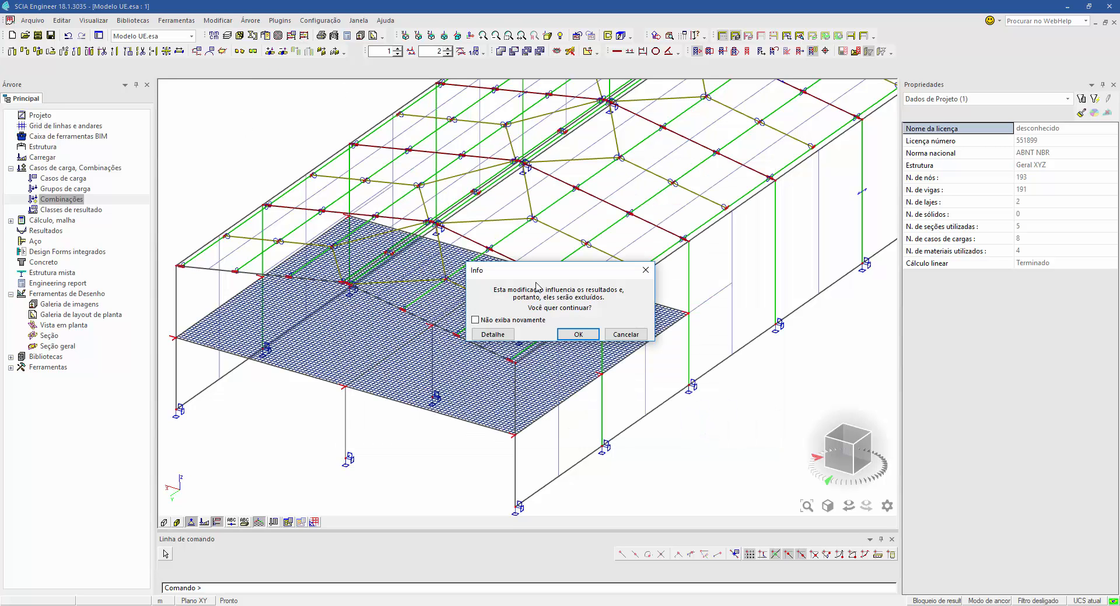
{"action": "left_click", "coordinate": [578, 334]}
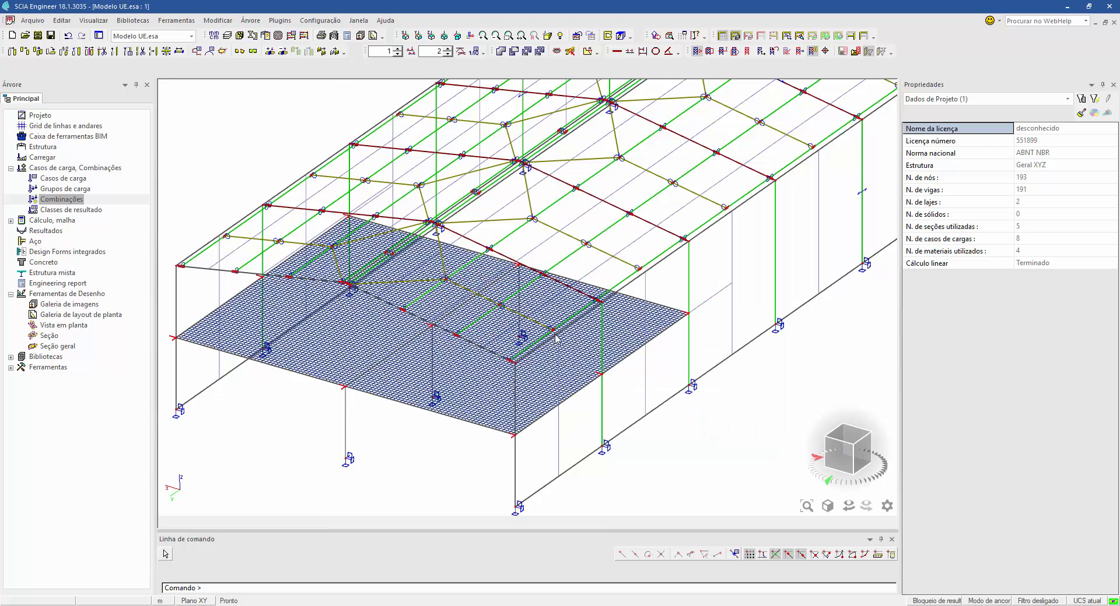
Recalculate the linear analysis with the automatic mesh refinement settings
{"action": "left_click", "coordinate": [295, 51]}
{"action": "left_click", "coordinate": [453, 445]}
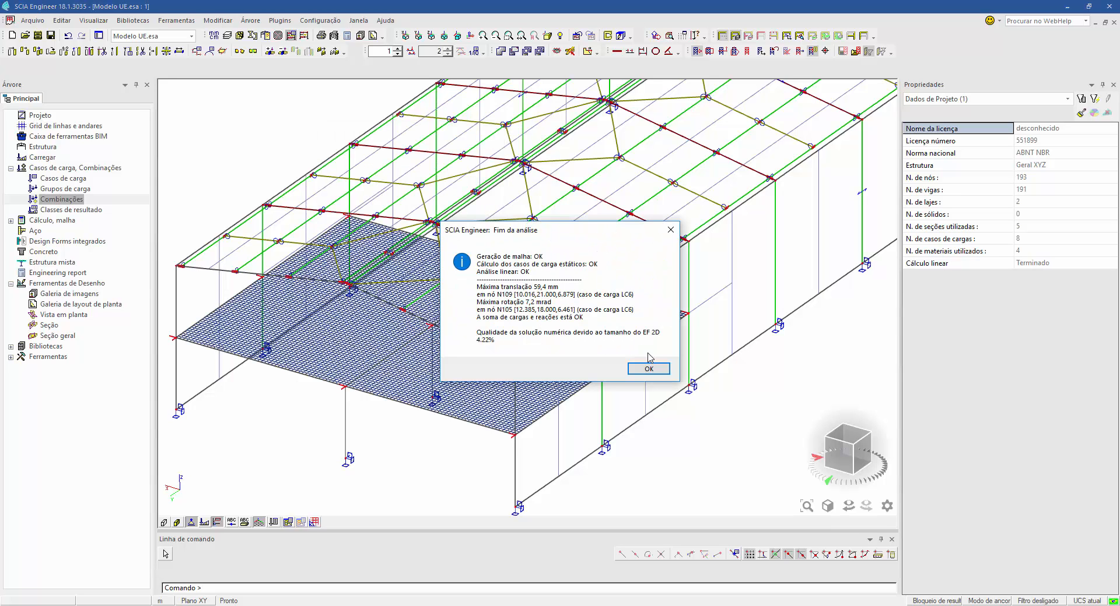
{"action": "left_click", "coordinate": [647, 368]}
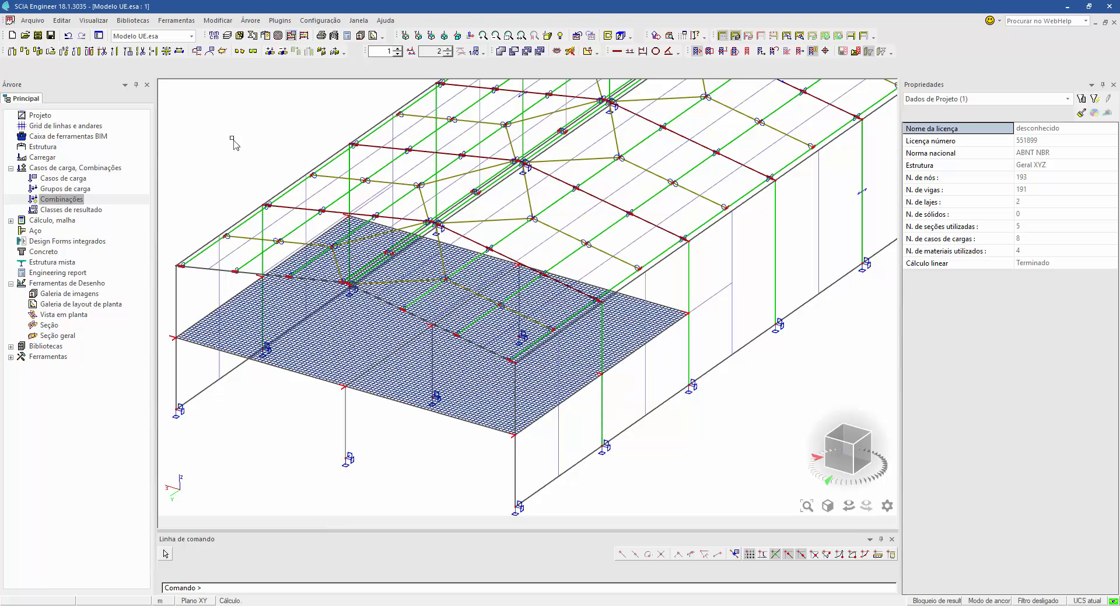
Generate the finite element mesh again and inspect its refinement around the mezzanine column heads
{"action": "left_click", "coordinate": [278, 35]}
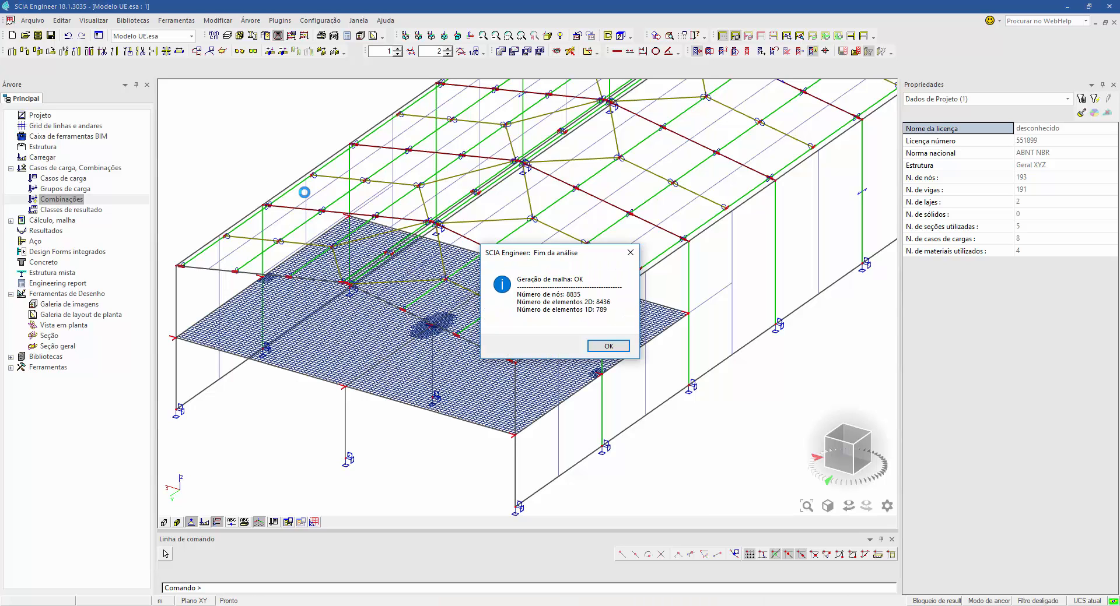
{"action": "left_click", "coordinate": [623, 348]}
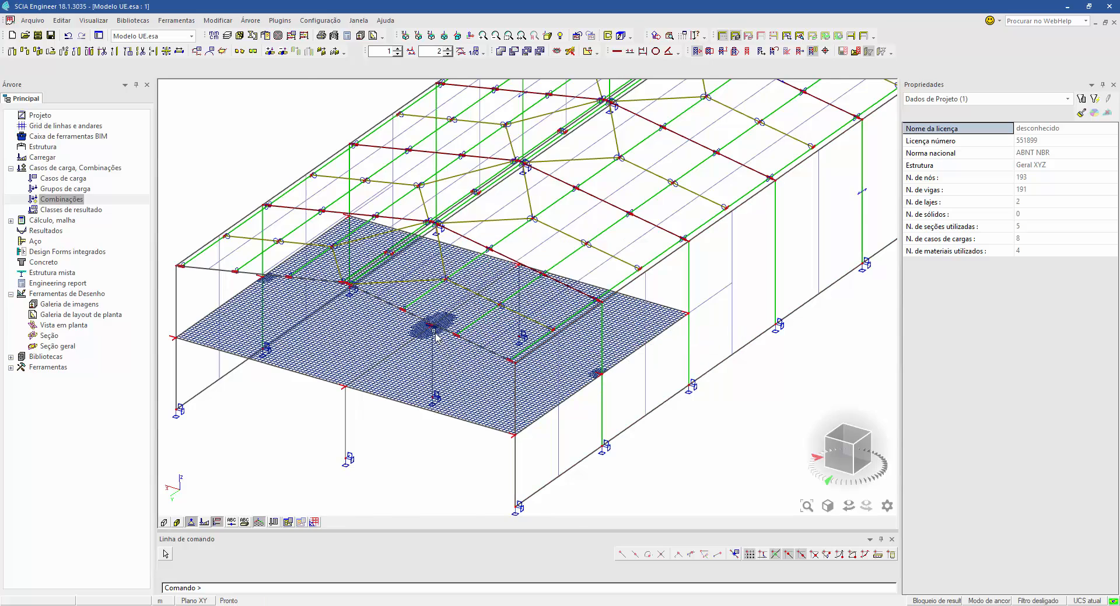
{"action": "scroll", "coordinate": [435, 336], "scroll_direction": "up", "scroll_amount": 5}
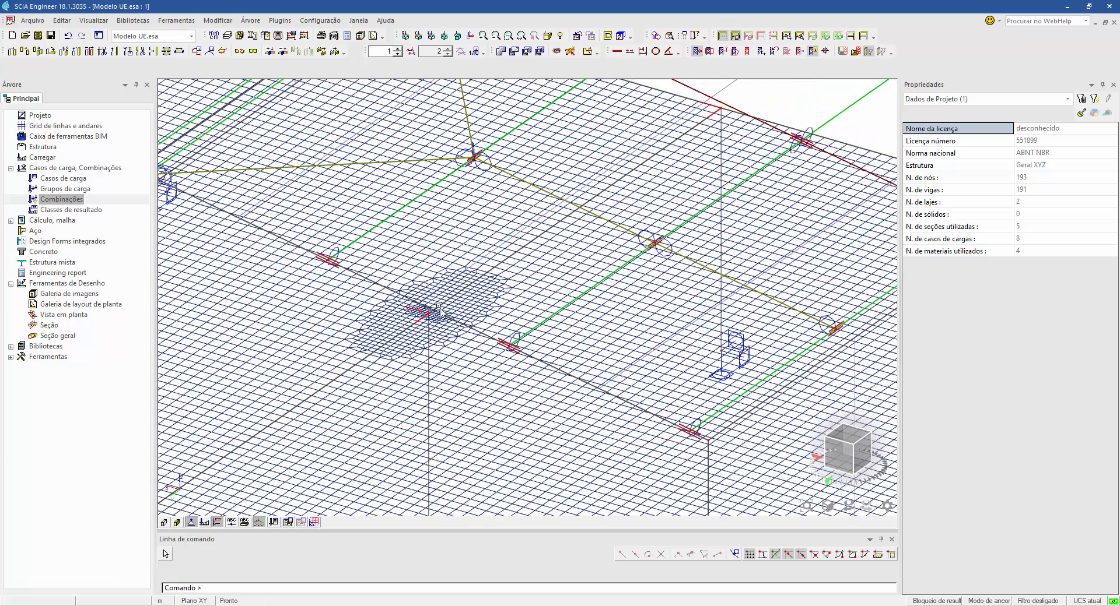
{"action": "scroll", "coordinate": [410, 332], "scroll_direction": "down", "scroll_amount": 5}
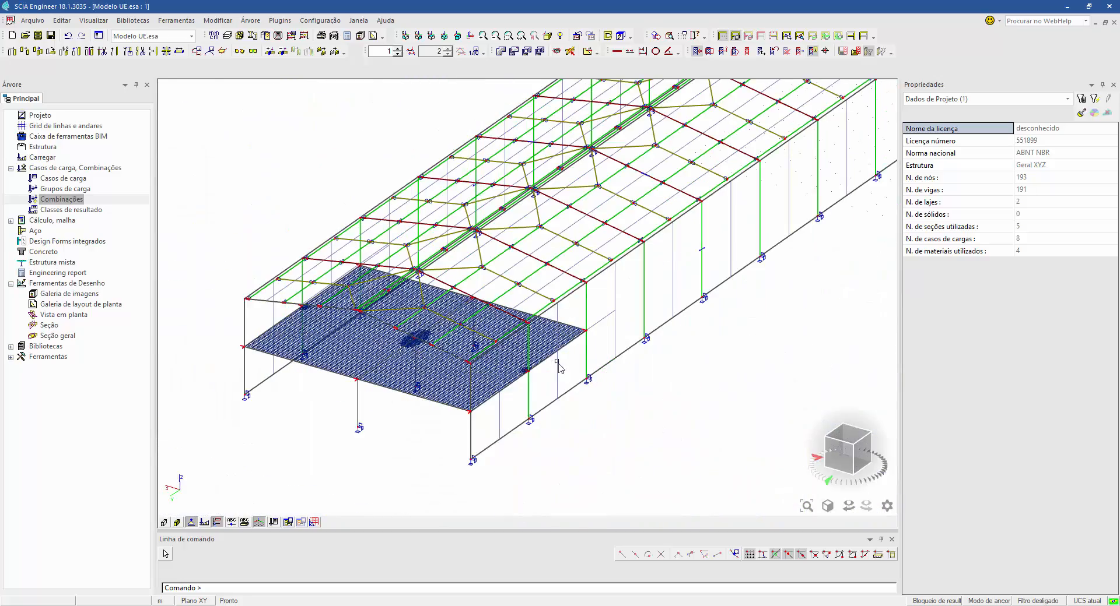
{"action": "scroll", "coordinate": [525, 376], "scroll_direction": "up", "scroll_amount": 3}
{"action": "scroll", "coordinate": [425, 379], "scroll_direction": "down", "scroll_amount": 3}
{"action": "scroll", "coordinate": [539, 367], "scroll_direction": "up", "scroll_amount": 1}
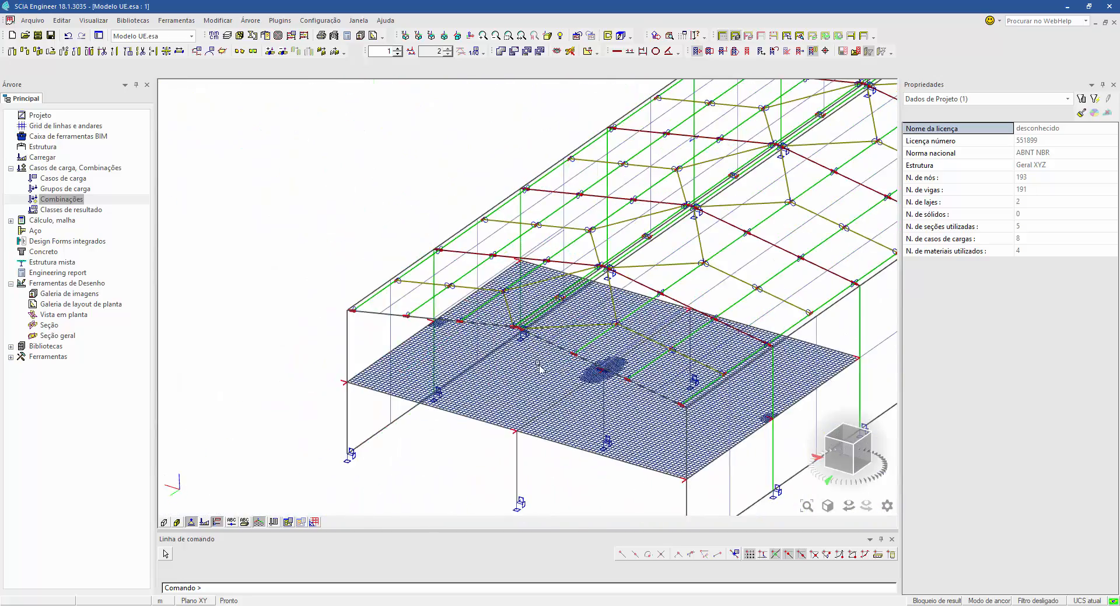
Run the linear calculation once more on the model with the refined mesh and dismiss the completion report
{"action": "scroll", "coordinate": [478, 335], "scroll_direction": "up", "scroll_amount": 3}
{"action": "scroll", "coordinate": [402, 353], "scroll_direction": "down", "scroll_amount": 3}
{"action": "scroll", "coordinate": [467, 350], "scroll_direction": "up", "scroll_amount": 1}
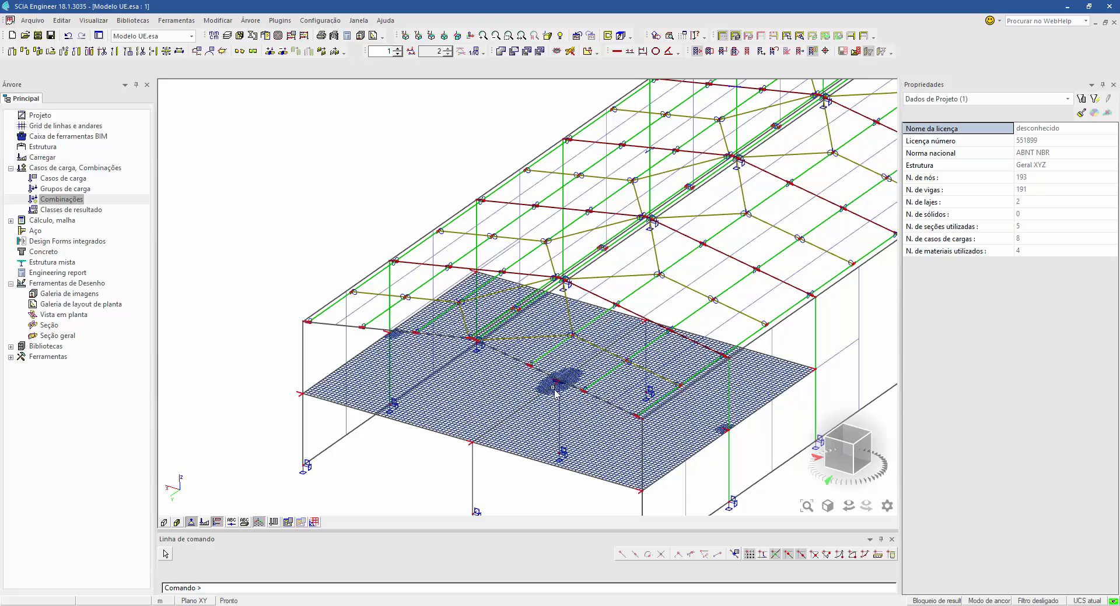
{"action": "middle_click_drag", "start_coordinate": [554, 390], "coordinate": [460, 353]}
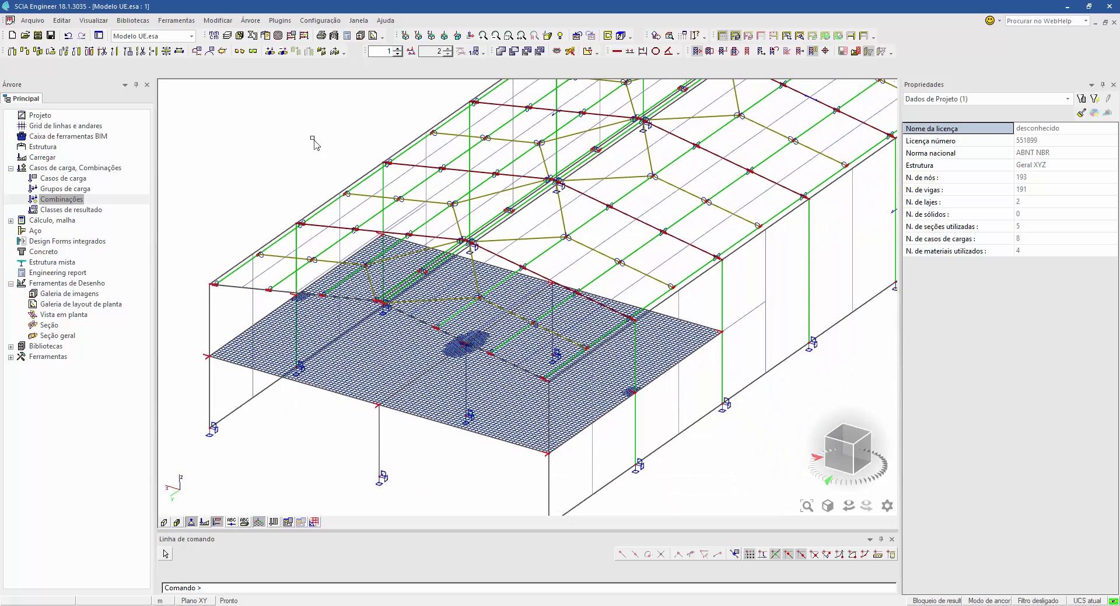
{"action": "left_click", "coordinate": [291, 37]}
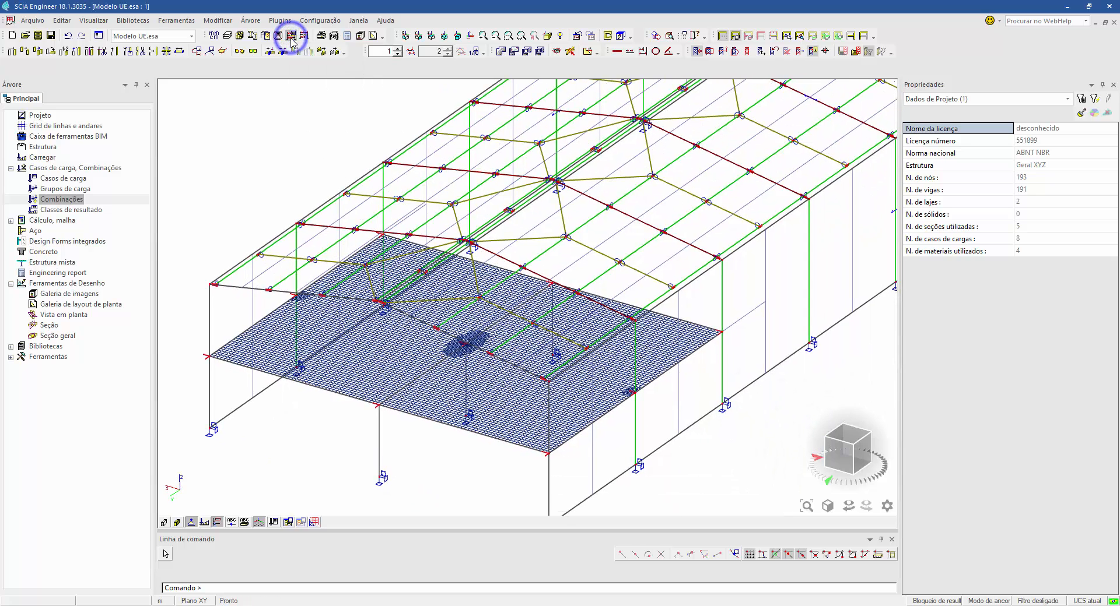
{"action": "left_click", "coordinate": [462, 446]}
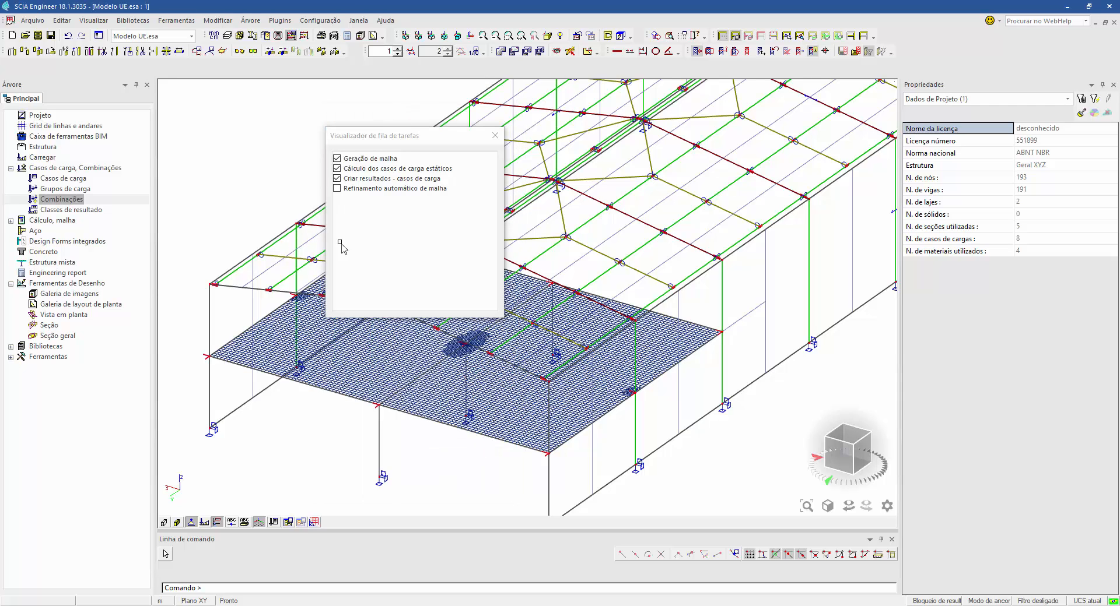
{"action": "left_click", "coordinate": [648, 368]}
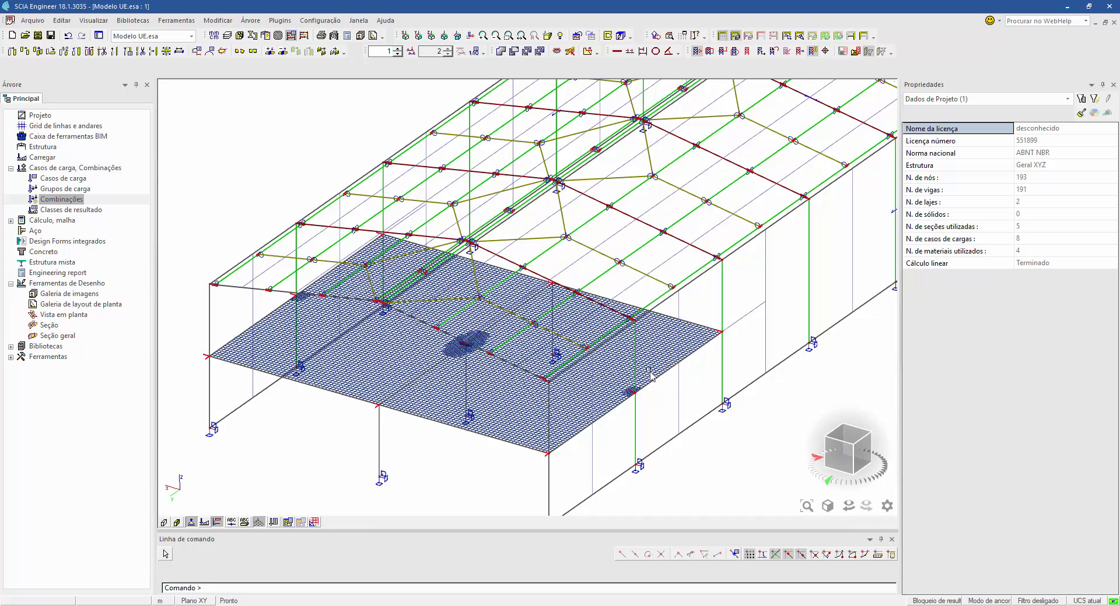
Open the results section and turn off the finite element mesh display for the whole model
{"action": "left_click", "coordinate": [277, 36]}
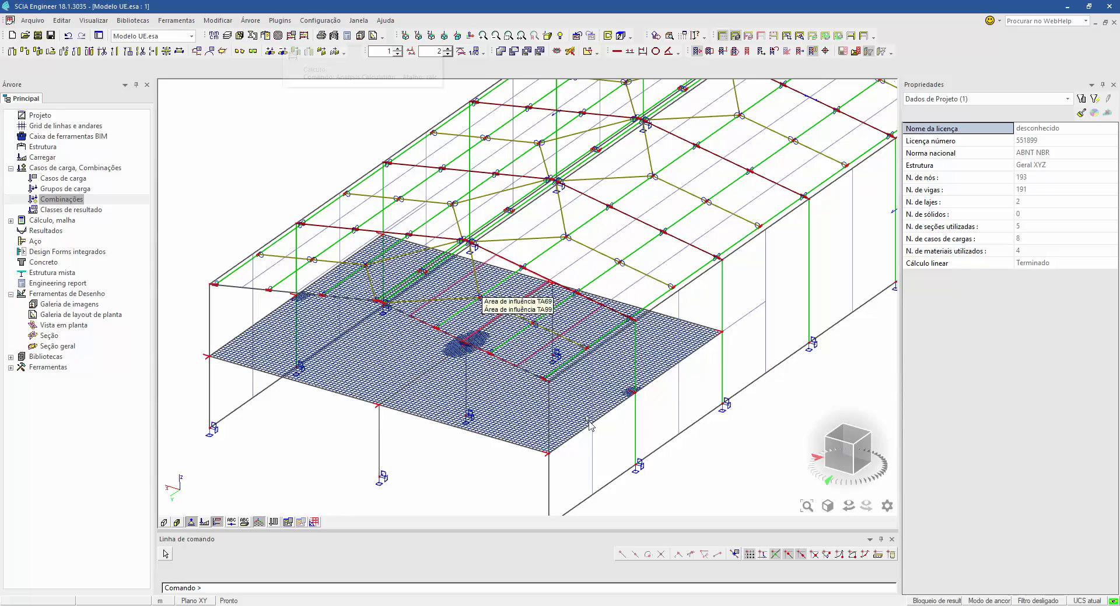
{"action": "scroll", "coordinate": [601, 409], "scroll_direction": "up", "scroll_amount": 5}
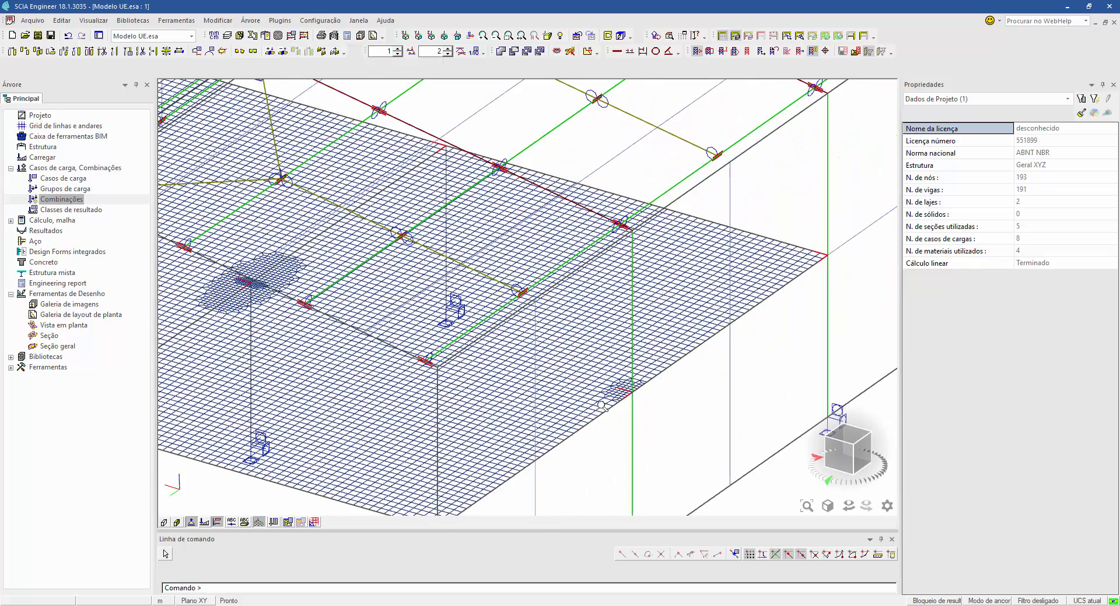
{"action": "scroll", "coordinate": [601, 405], "scroll_direction": "down", "scroll_amount": 5}
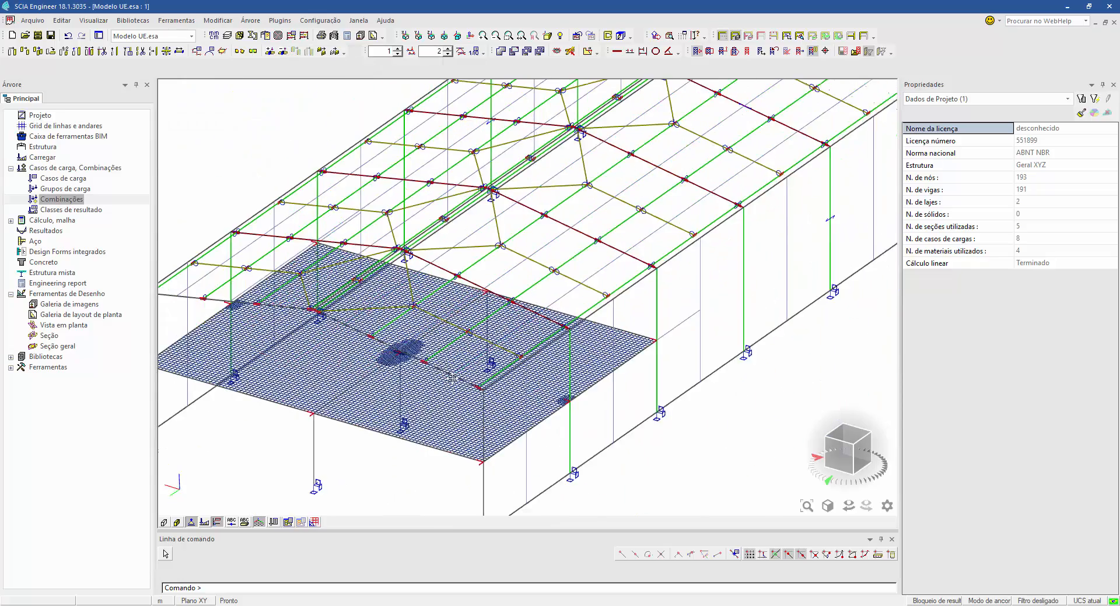
{"action": "middle_click_drag", "start_coordinate": [438, 371], "coordinate": [452, 378]}
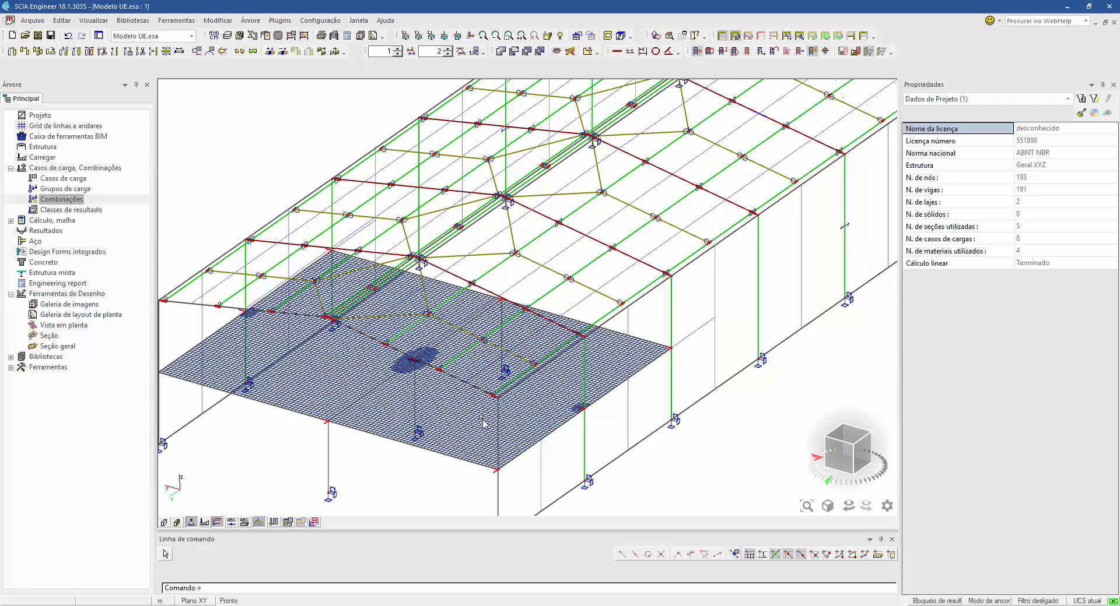
{"action": "left_click", "coordinate": [45, 232]}
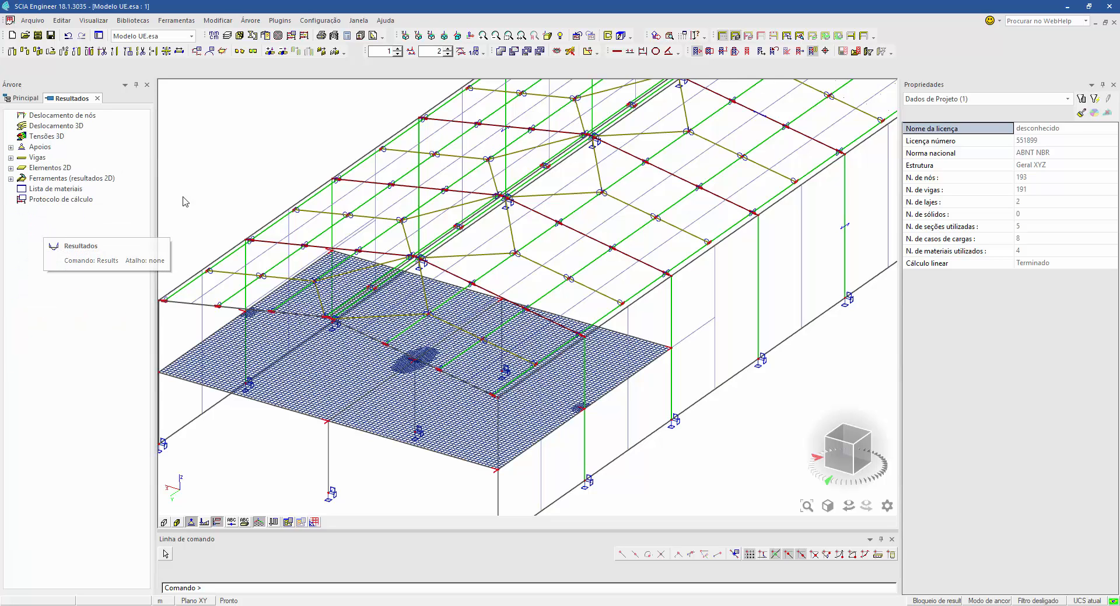
{"action": "scroll", "coordinate": [224, 221], "scroll_direction": "down", "scroll_amount": 5}
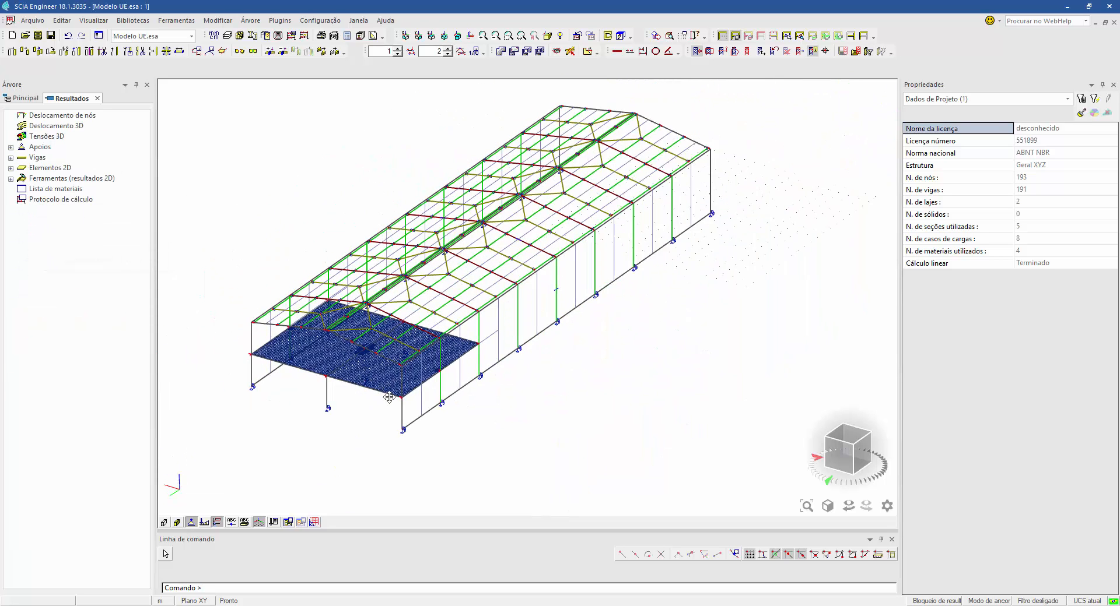
{"action": "right_click", "coordinate": [321, 257]}
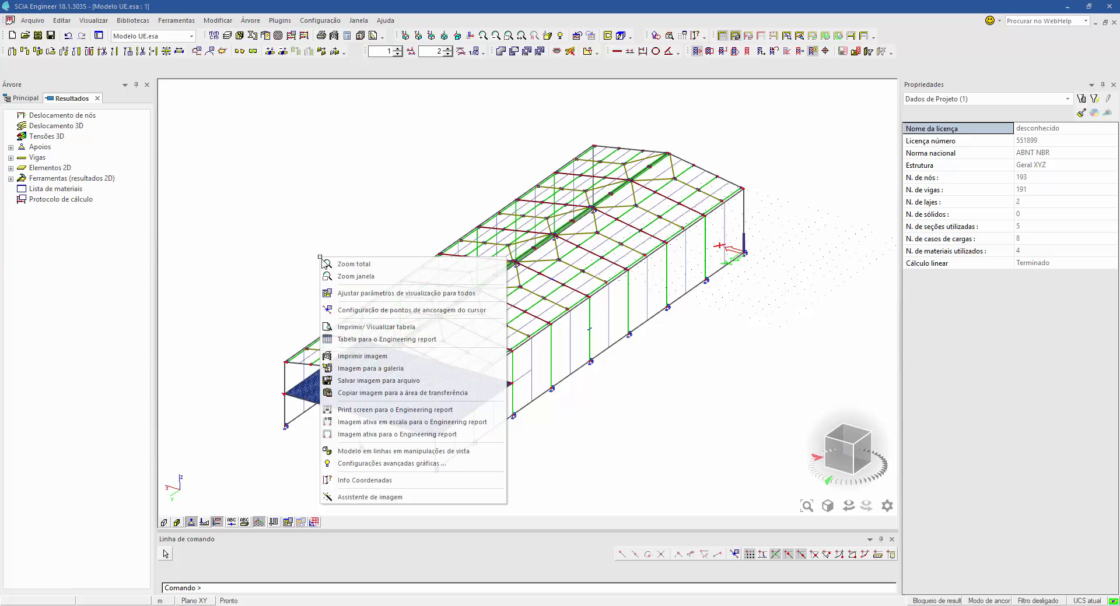
{"action": "left_click", "coordinate": [364, 294]}
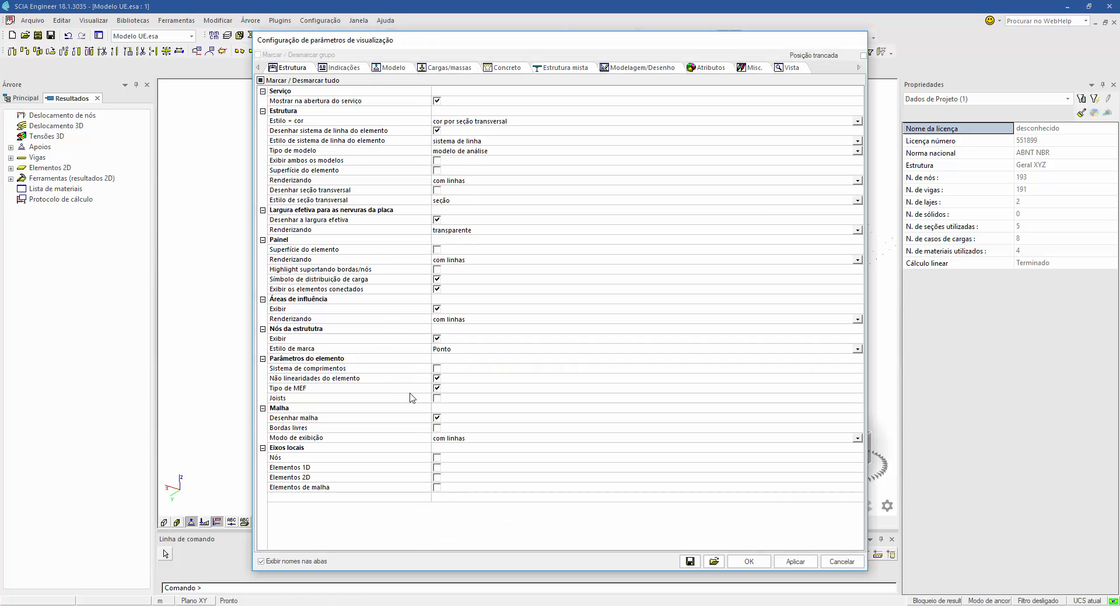
{"action": "left_click", "coordinate": [436, 418]}
{"action": "left_click", "coordinate": [758, 562]}
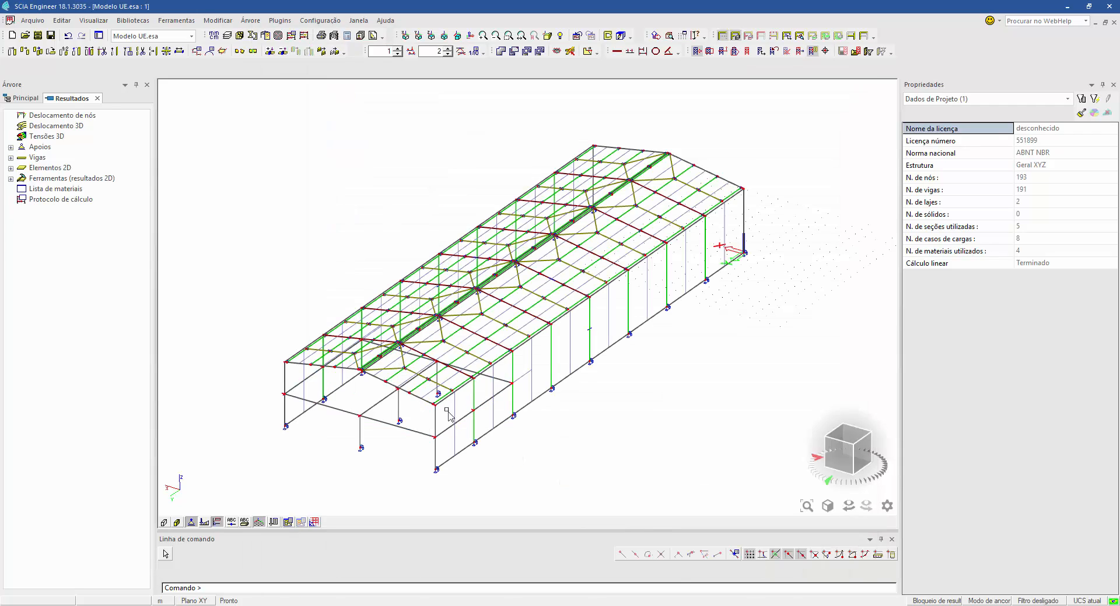
Open the 3D displacement results and set their load type to combinations, using ELU-Norm (auto)
{"action": "right_click_drag", "start_coordinate": [625, 375], "coordinate": [533, 382], "text": "ctrl"}
{"action": "left_click", "coordinate": [49, 126]}
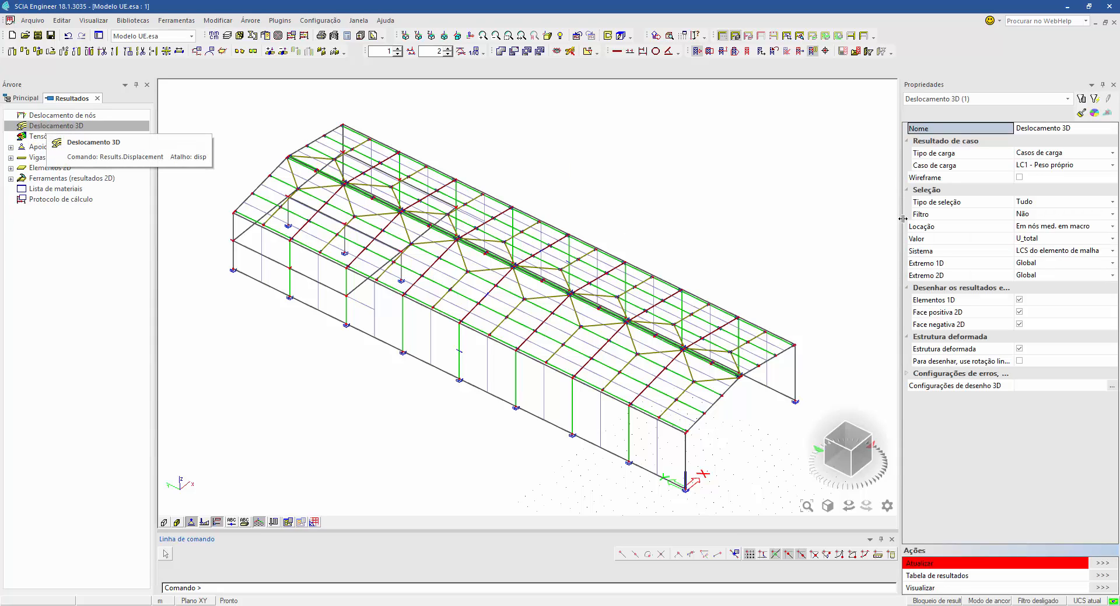
{"action": "left_click", "coordinate": [1053, 156]}
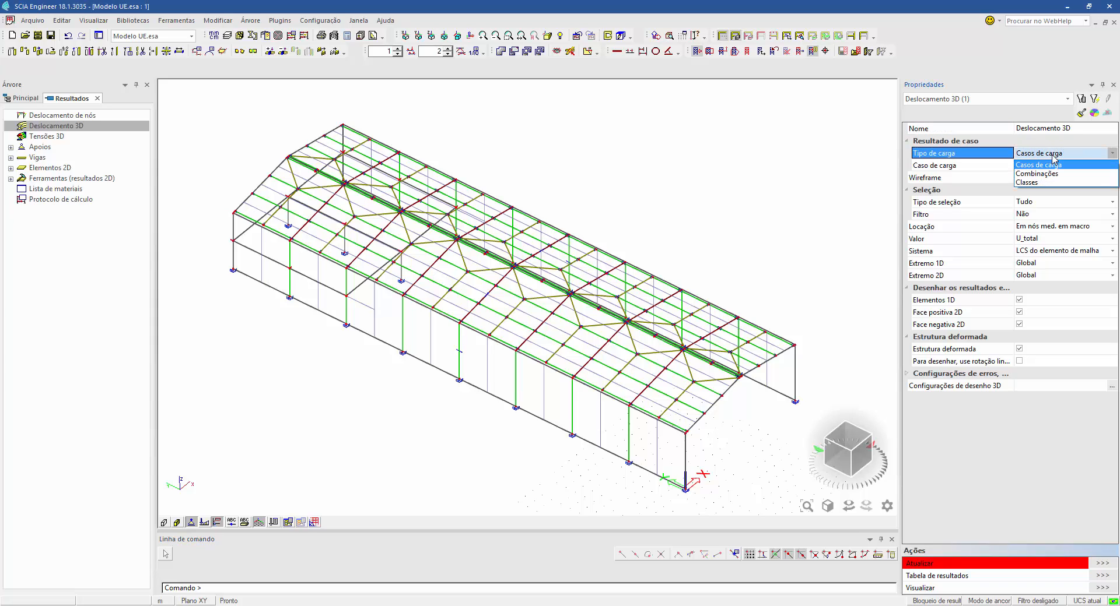
{"action": "left_click", "coordinate": [1037, 173]}
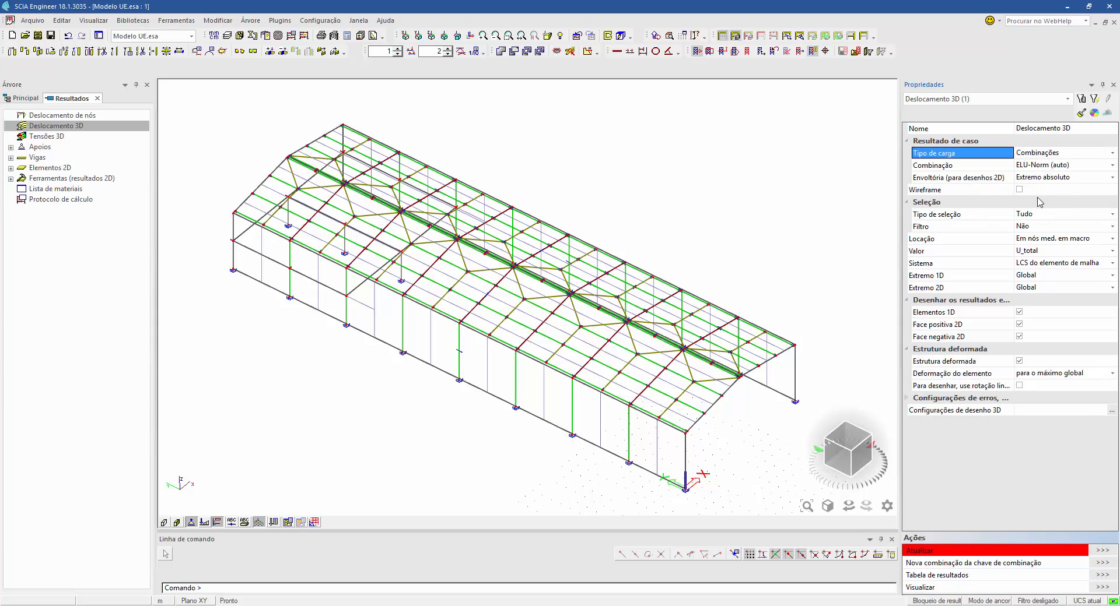
Display the total displacement U_total on all elements of the structure
{"action": "left_click", "coordinate": [1031, 252]}
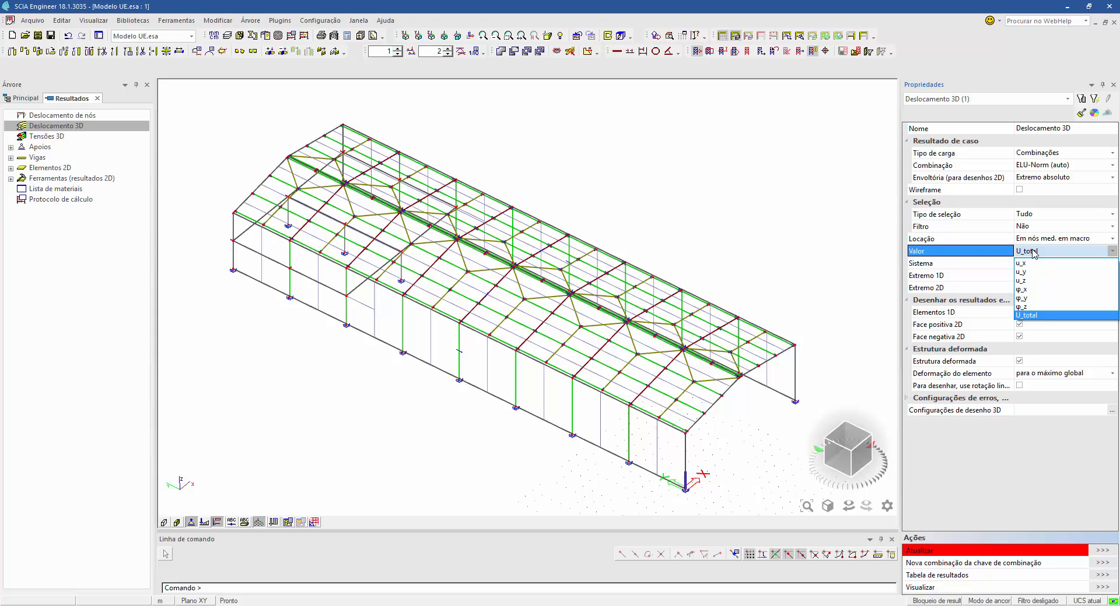
{"action": "left_click", "coordinate": [1032, 252]}
{"action": "left_click", "coordinate": [1032, 252]}
{"action": "left_click", "coordinate": [1032, 252]}
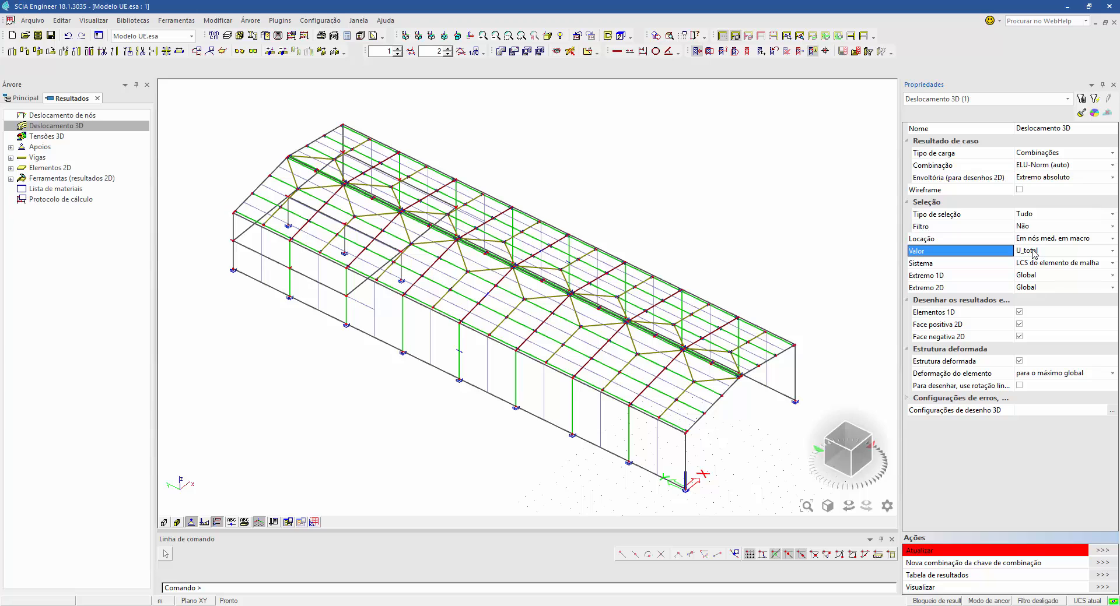
{"action": "left_click", "coordinate": [1033, 216]}
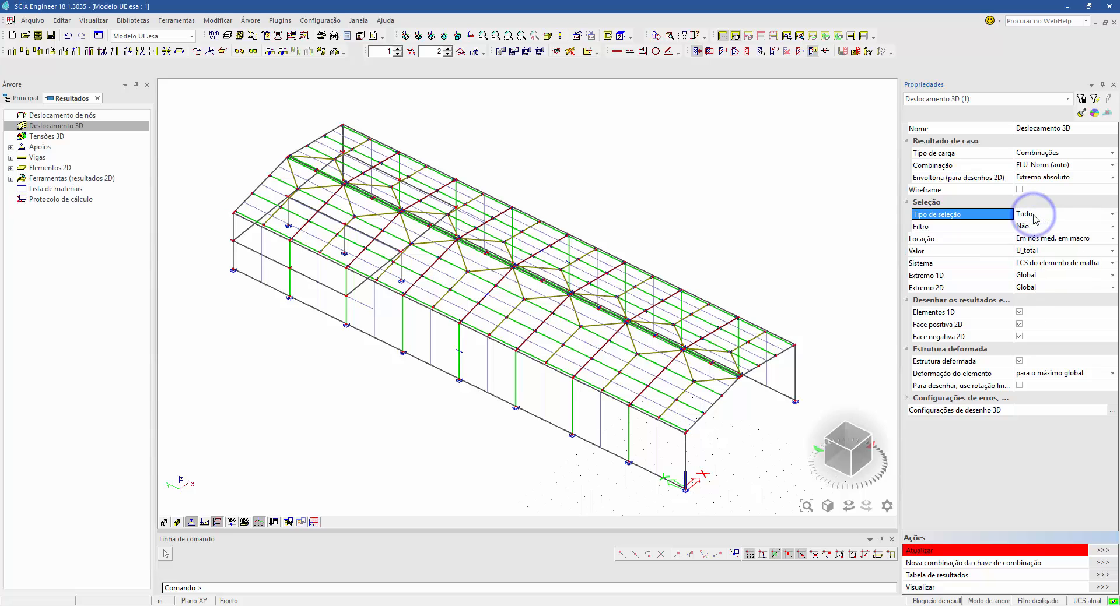
{"action": "left_click", "coordinate": [1032, 235]}
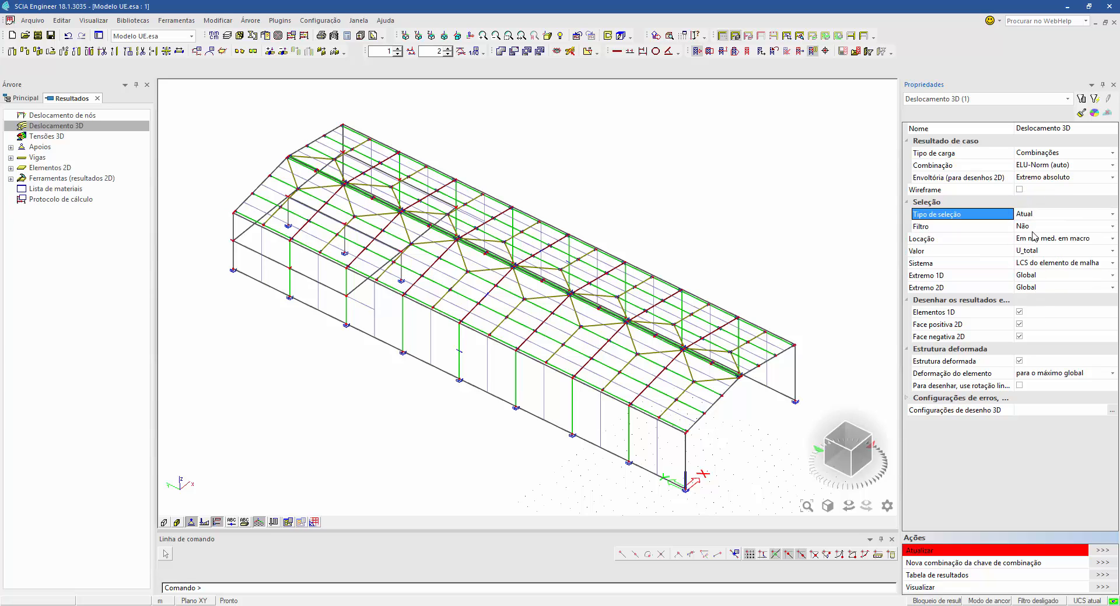
{"action": "left_click", "coordinate": [1037, 216]}
{"action": "left_click", "coordinate": [1032, 227]}
{"action": "left_click", "coordinate": [1104, 552]}
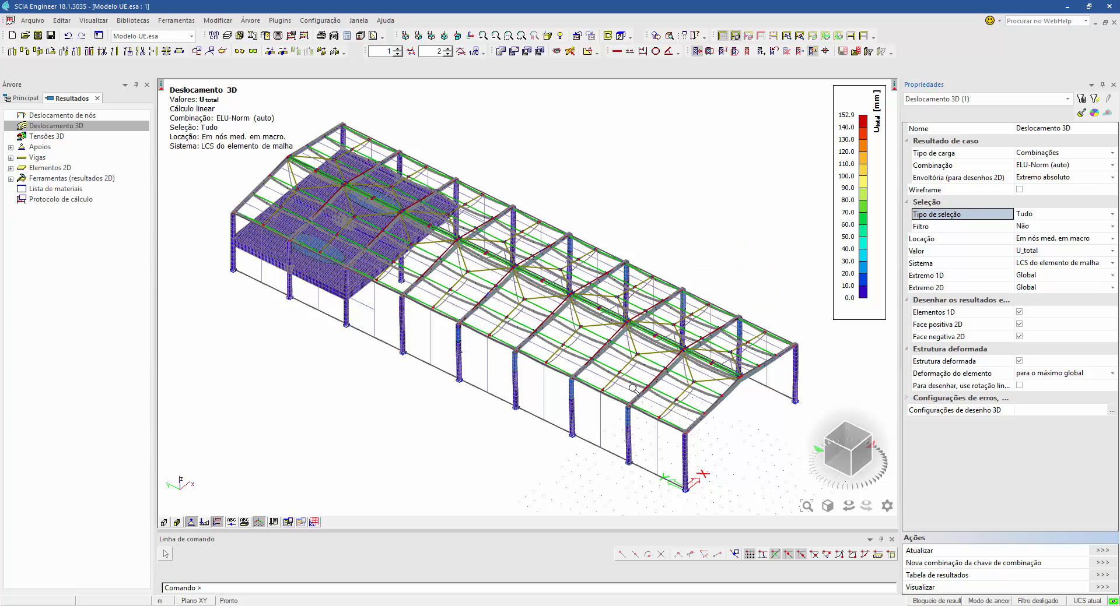
Limit the 3D displacement results to the current selection and display them for roof beam B10 only
{"action": "scroll", "coordinate": [633, 388], "scroll_direction": "up", "scroll_amount": 5}
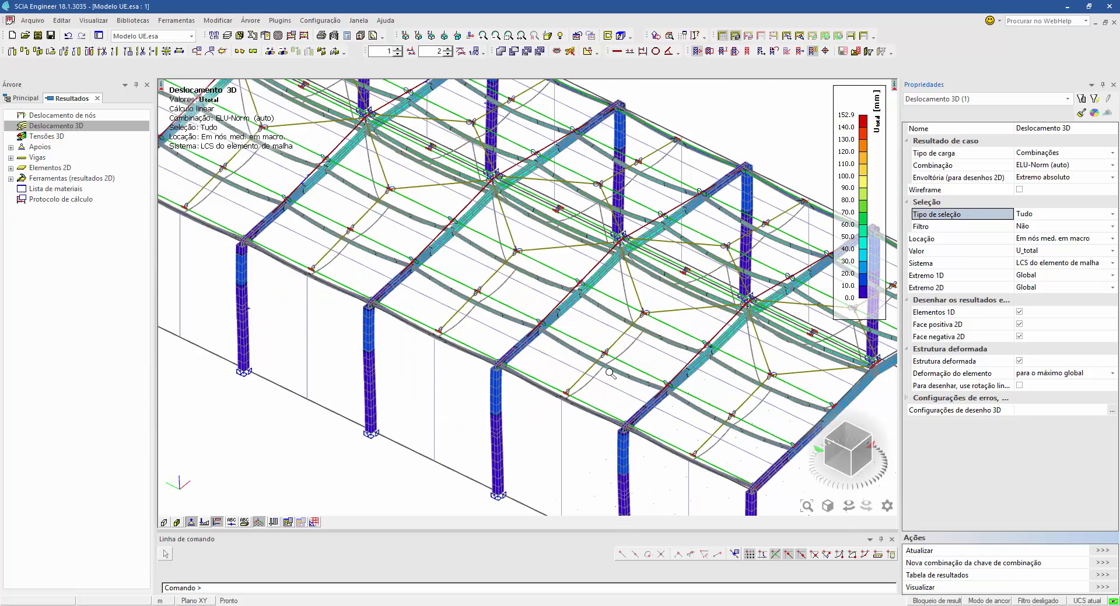
{"action": "scroll", "coordinate": [609, 374], "scroll_direction": "up", "scroll_amount": 2}
{"action": "scroll", "coordinate": [610, 374], "scroll_direction": "up", "scroll_amount": 2}
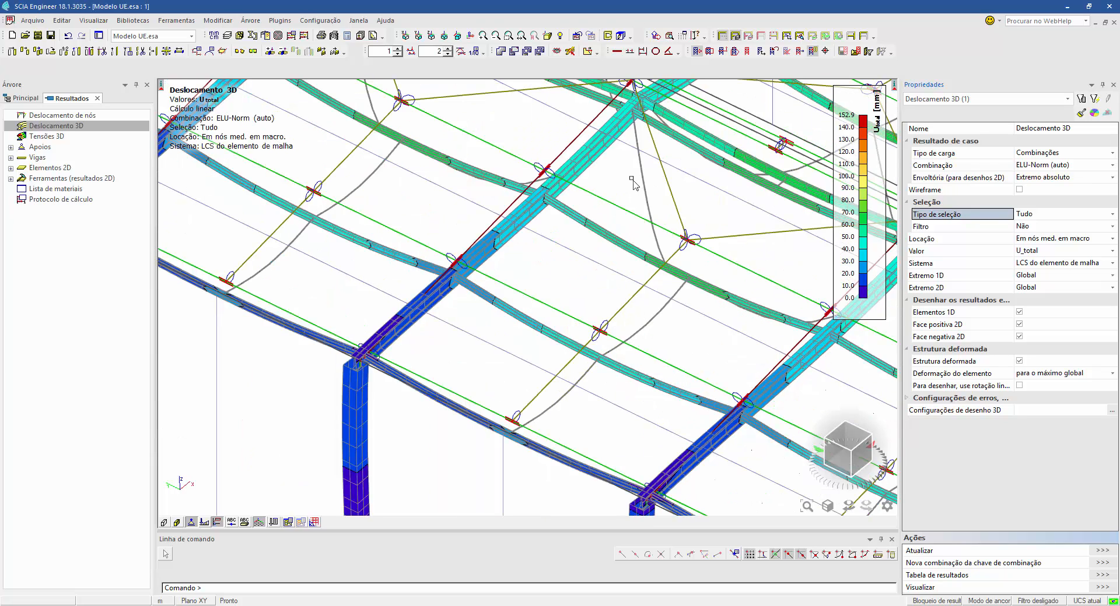
{"action": "left_click", "coordinate": [489, 243]}
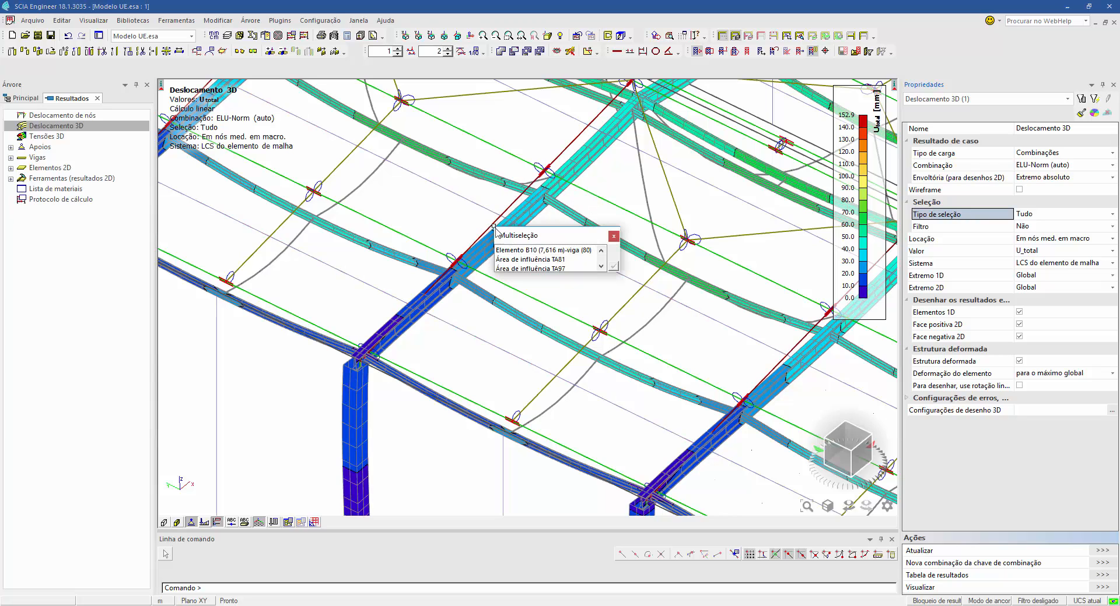
{"action": "left_click", "coordinate": [614, 266]}
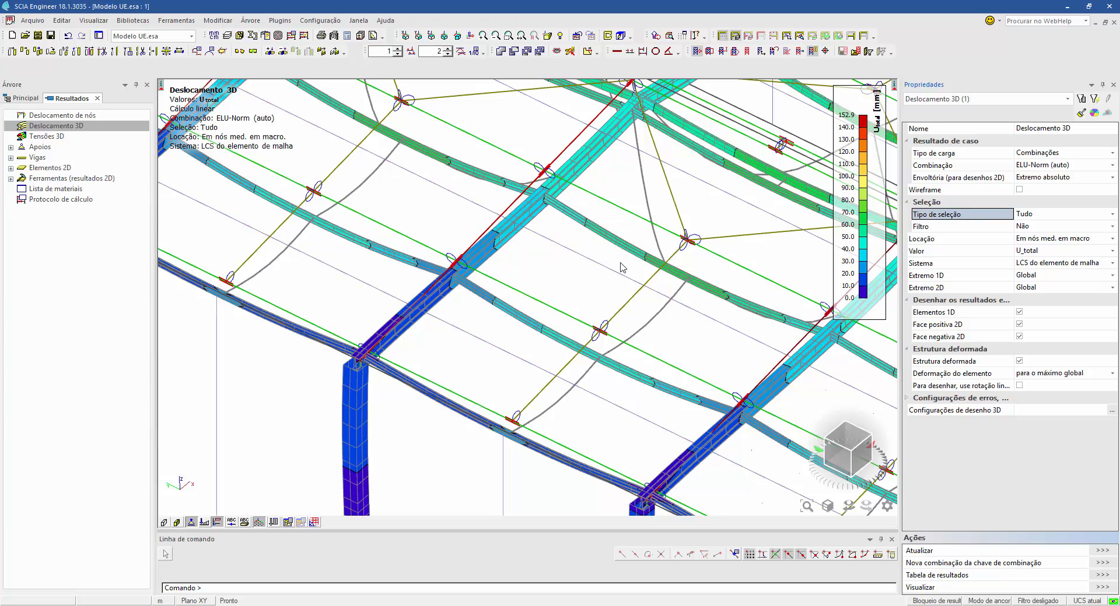
{"action": "left_click", "coordinate": [1048, 216]}
{"action": "left_click", "coordinate": [1048, 216]}
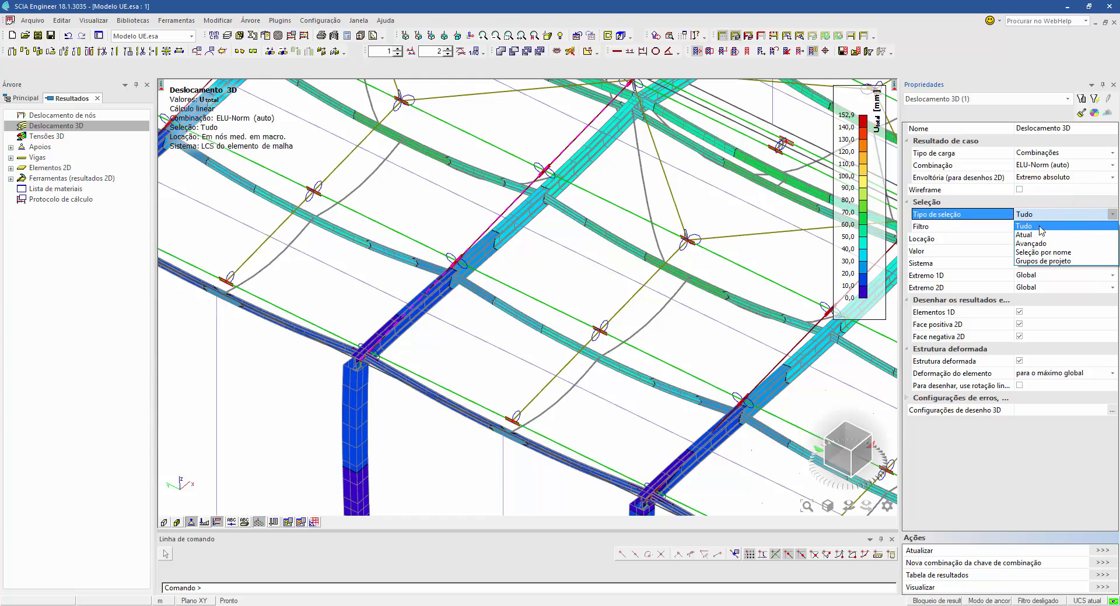
{"action": "left_click", "coordinate": [1033, 235]}
{"action": "left_click", "coordinate": [1104, 551]}
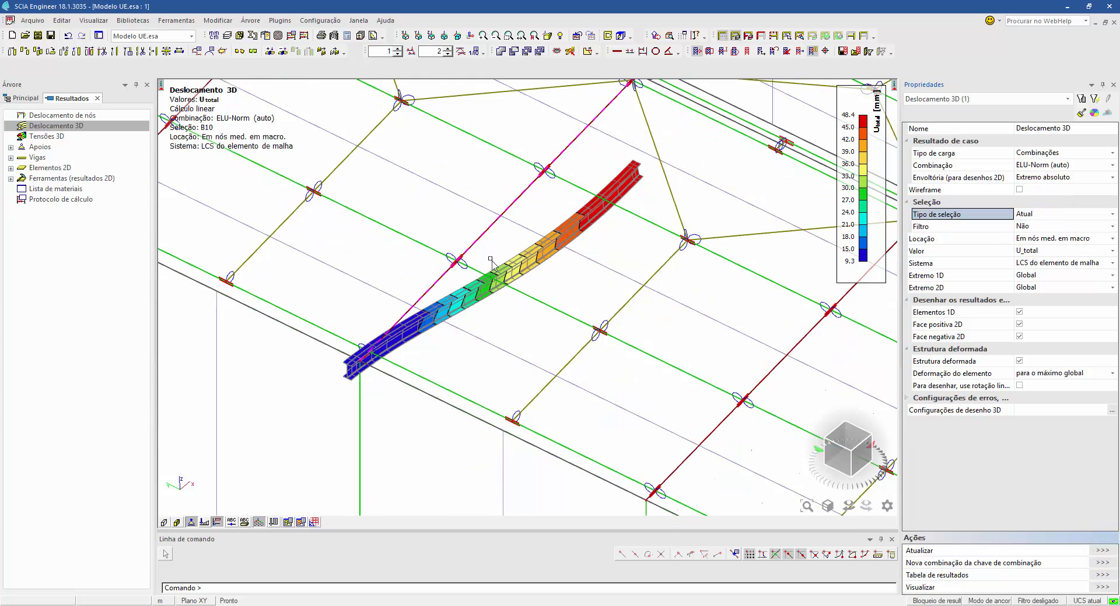
Display the R_z support reactions of the whole structure for the ELU-Norm (auto) combination
{"action": "left_click", "coordinate": [39, 137]}
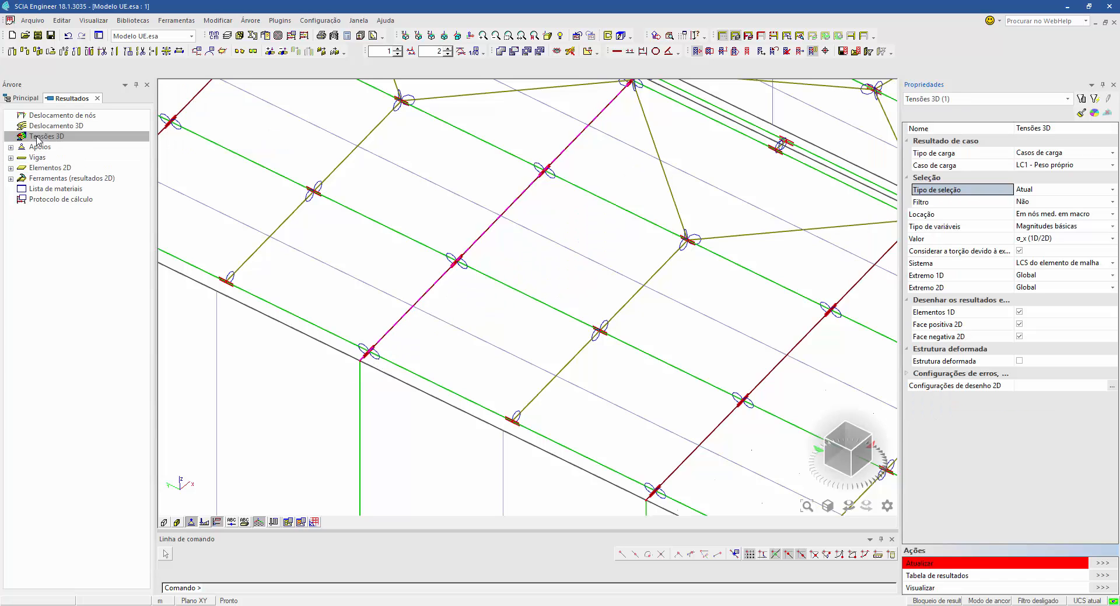
{"action": "left_click", "coordinate": [11, 148]}
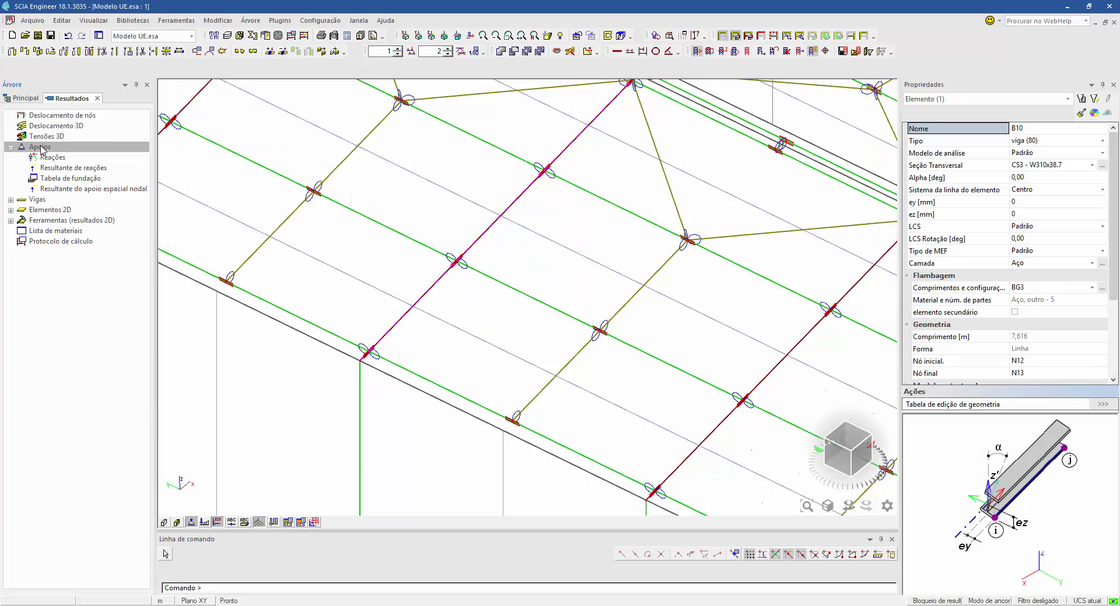
{"action": "left_click", "coordinate": [53, 157]}
{"action": "scroll", "coordinate": [414, 249], "scroll_direction": "down", "scroll_amount": 5}
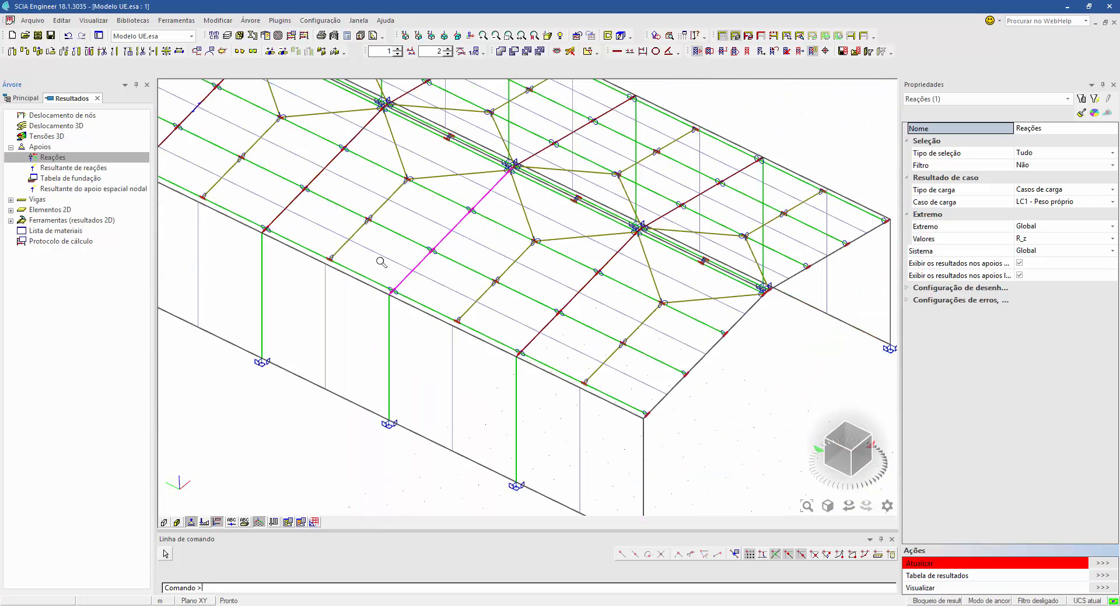
{"action": "middle_click_drag", "start_coordinate": [529, 336], "coordinate": [616, 387]}
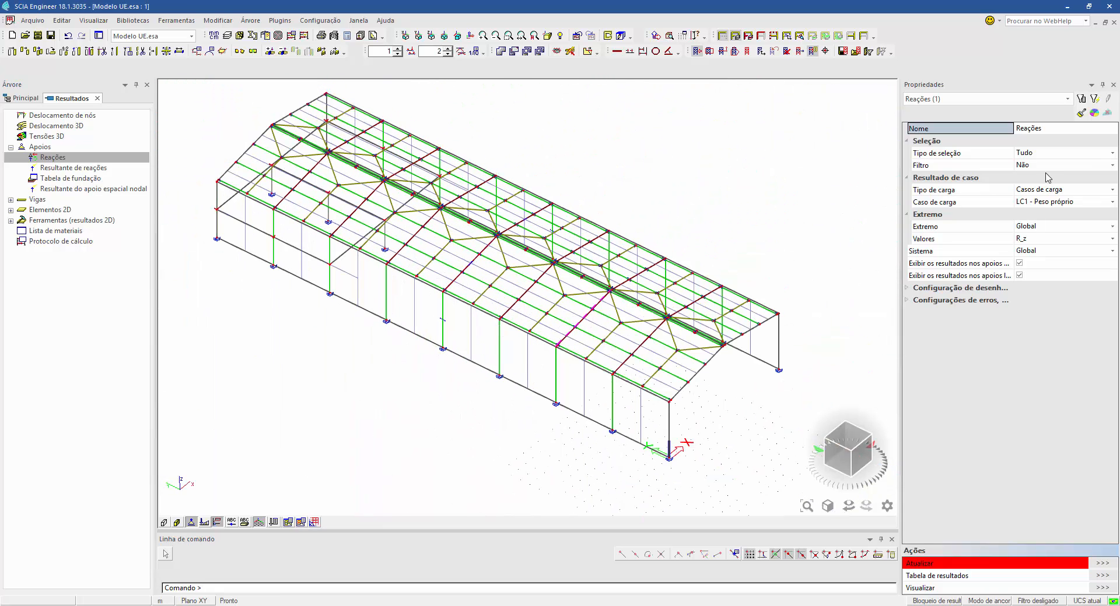
{"action": "left_click", "coordinate": [1055, 193]}
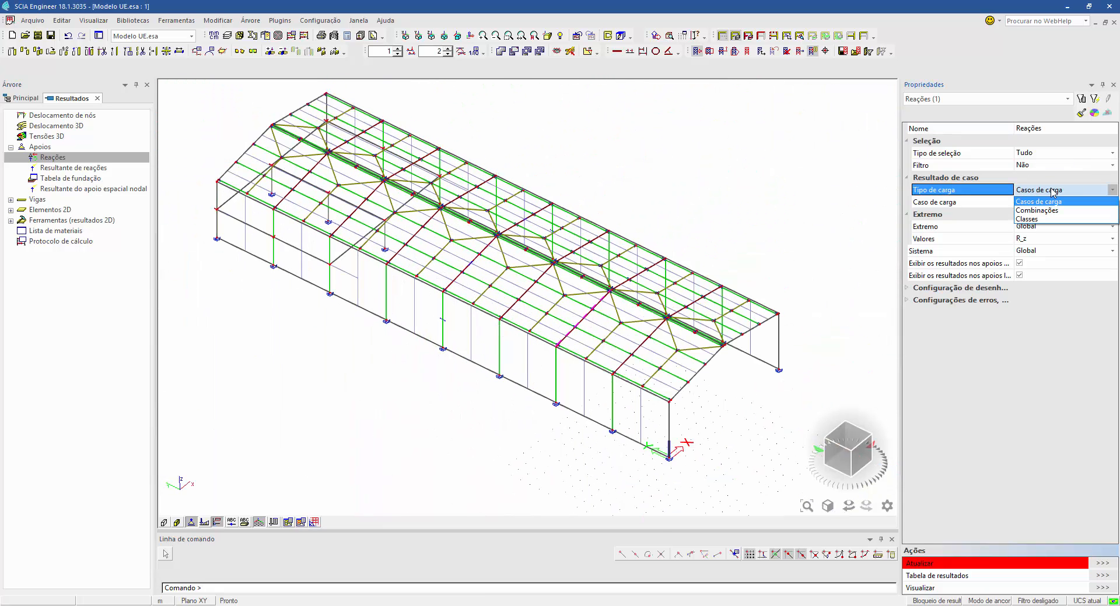
{"action": "left_click", "coordinate": [1043, 210]}
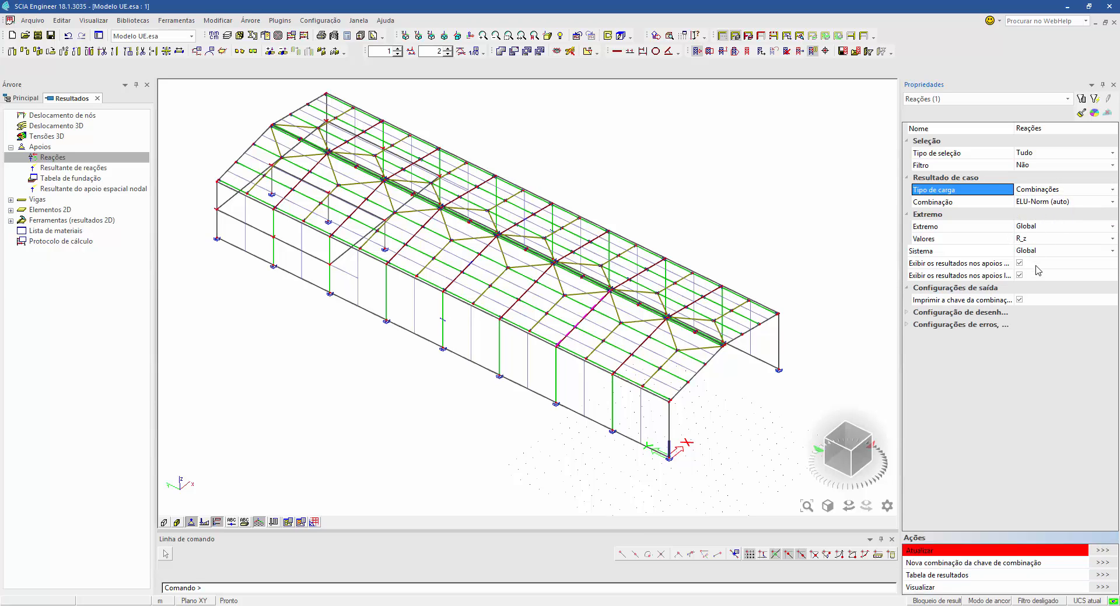
{"action": "left_click", "coordinate": [1102, 552]}
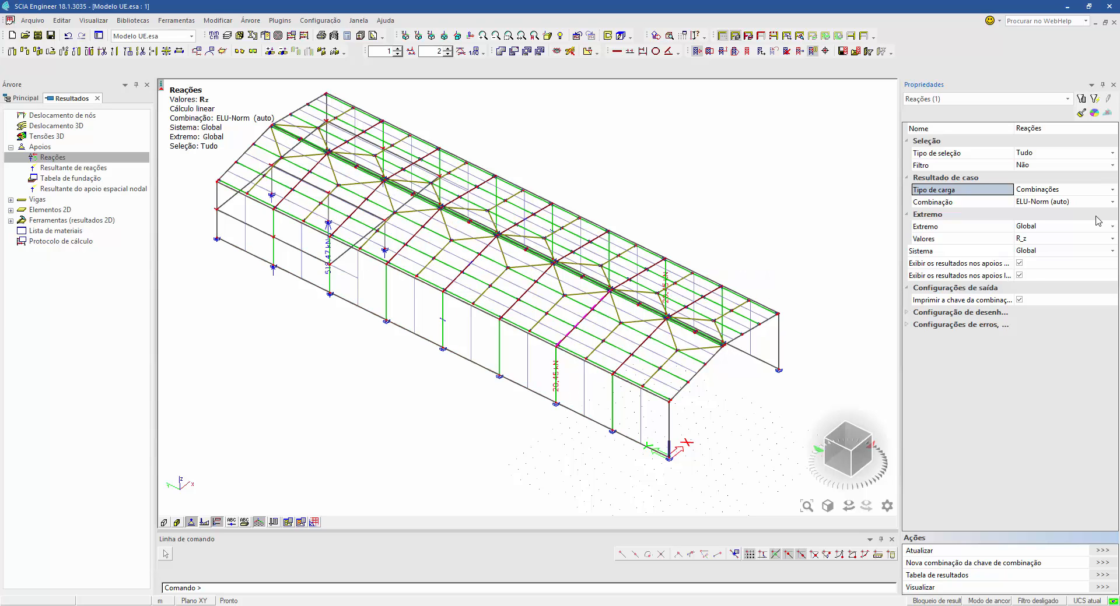
Set the extreme of the R_z support reactions to Malha and redraw the results
{"action": "left_click", "coordinate": [1049, 226]}
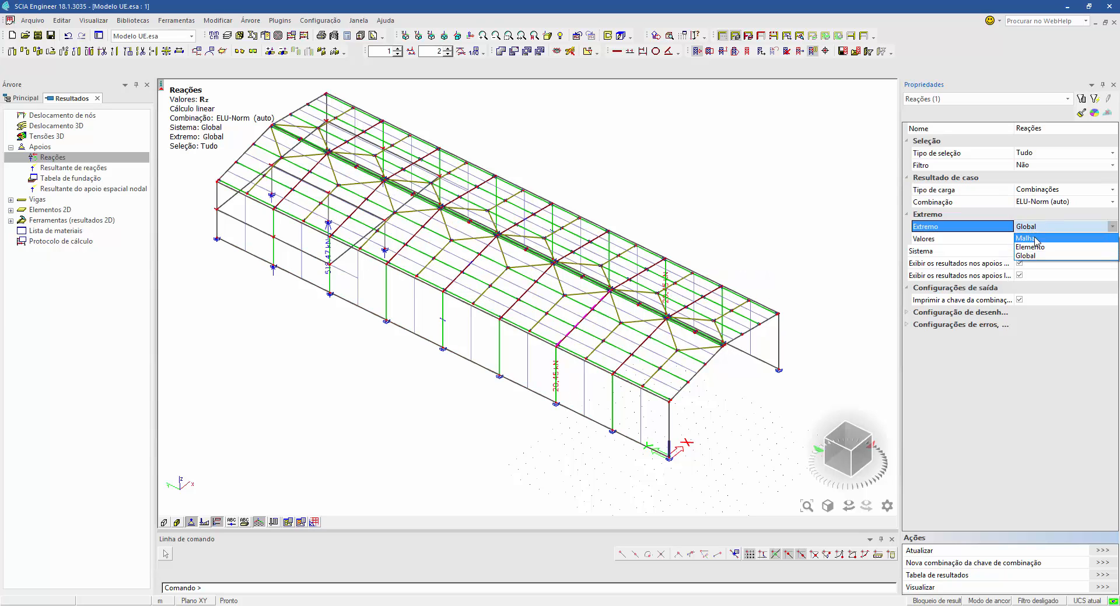
{"action": "left_click", "coordinate": [1035, 241]}
{"action": "left_click", "coordinate": [1095, 551]}
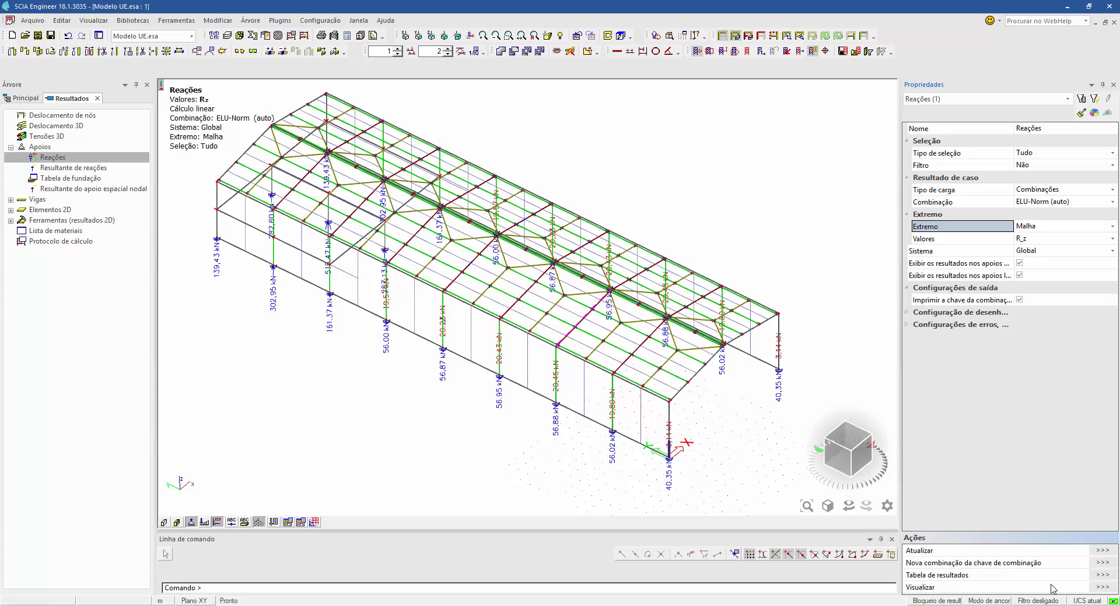
Review the support reactions in the report preview and in the results table, closing each view after checking it
{"action": "left_click", "coordinate": [1100, 587]}
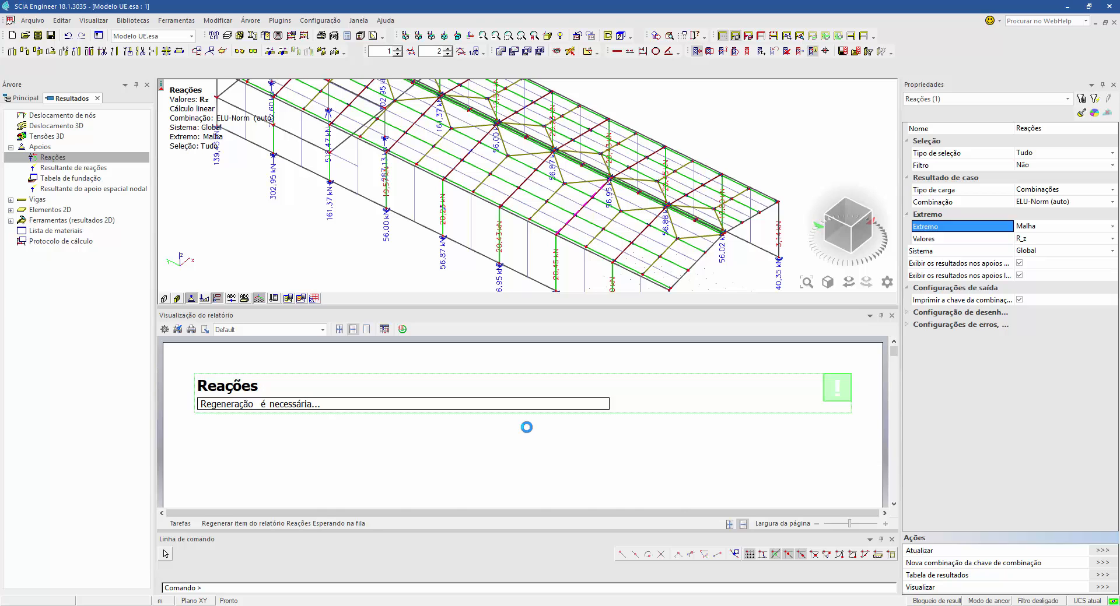
{"action": "scroll", "coordinate": [528, 432], "scroll_direction": "down", "scroll_amount": 5}
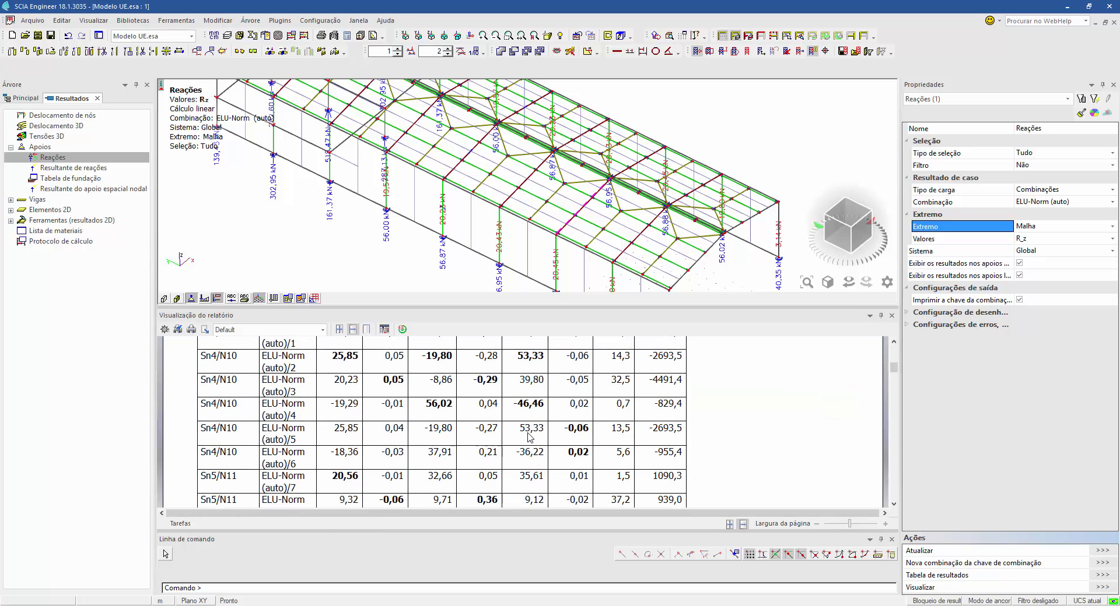
{"action": "scroll", "coordinate": [529, 438], "scroll_direction": "up", "scroll_amount": 12}
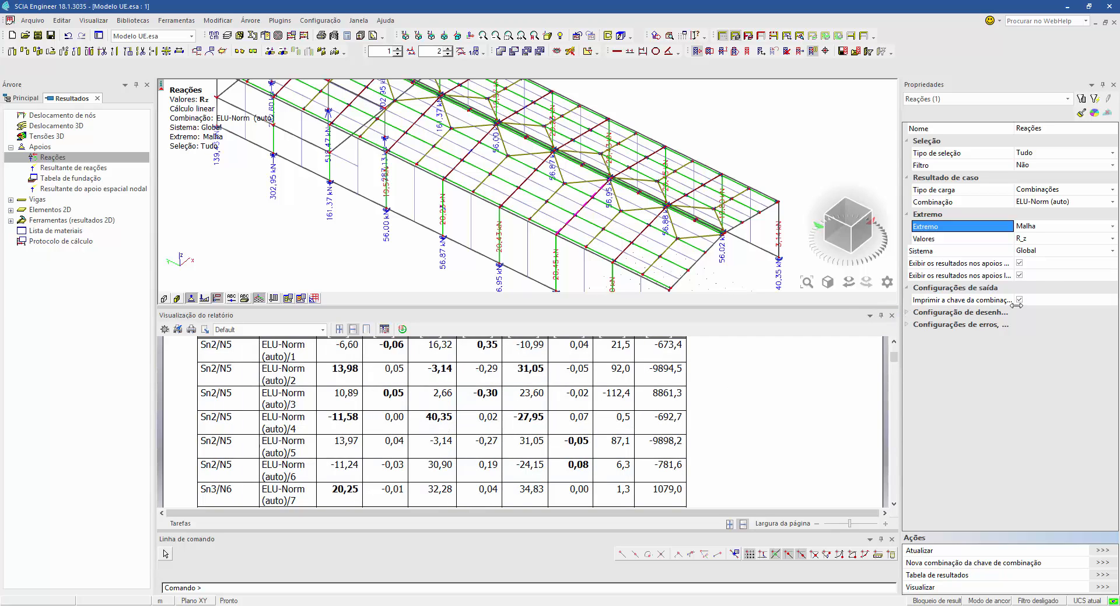
{"action": "left_click", "coordinate": [891, 314]}
{"action": "left_click", "coordinate": [1099, 576]}
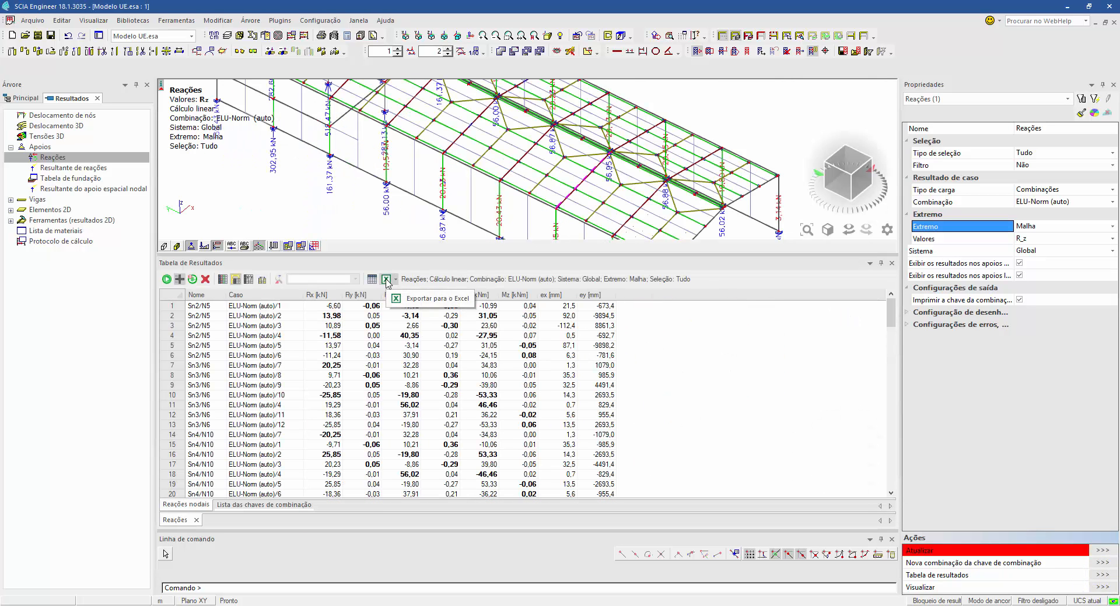
{"action": "left_click", "coordinate": [891, 263]}
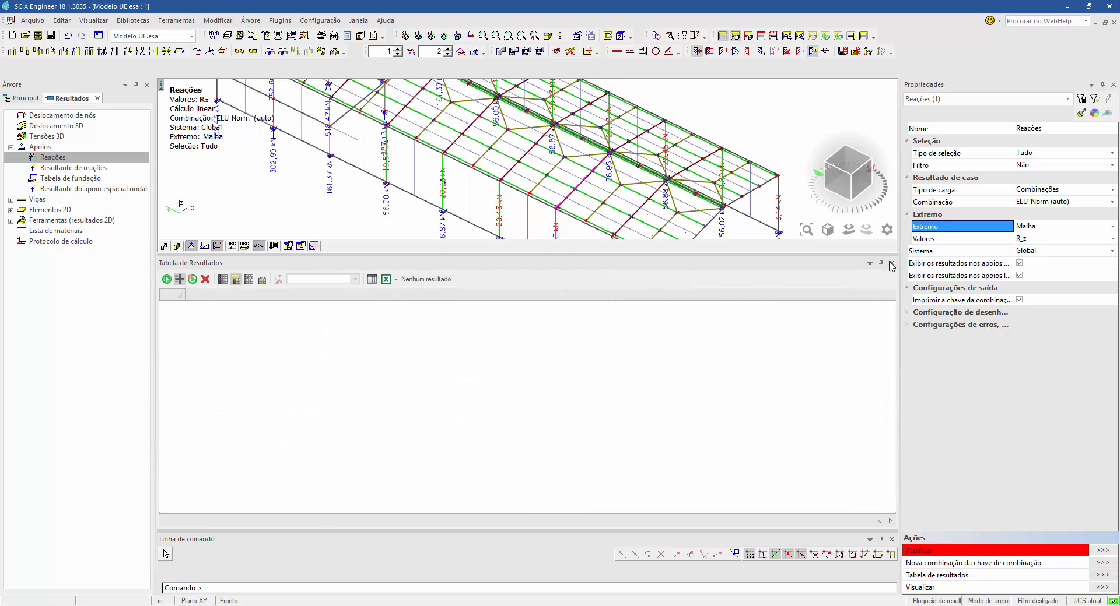
Open the 1D internal forces results of the beams
{"action": "left_click", "coordinate": [8, 199]}
{"action": "left_click", "coordinate": [64, 210]}
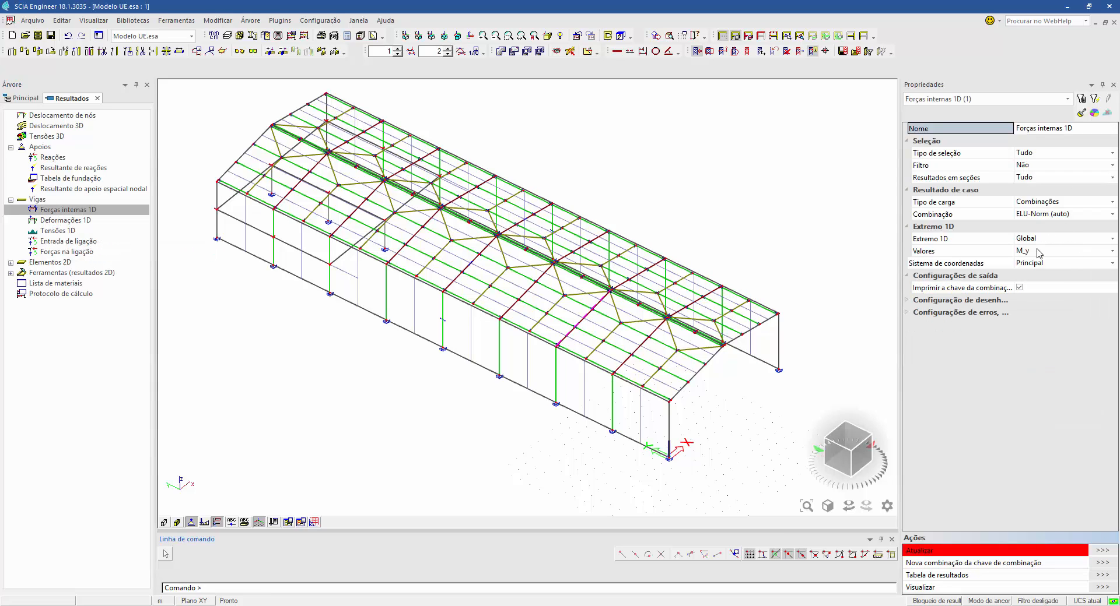
{"action": "left_click", "coordinate": [1023, 254]}
{"action": "left_click", "coordinate": [1028, 255]}
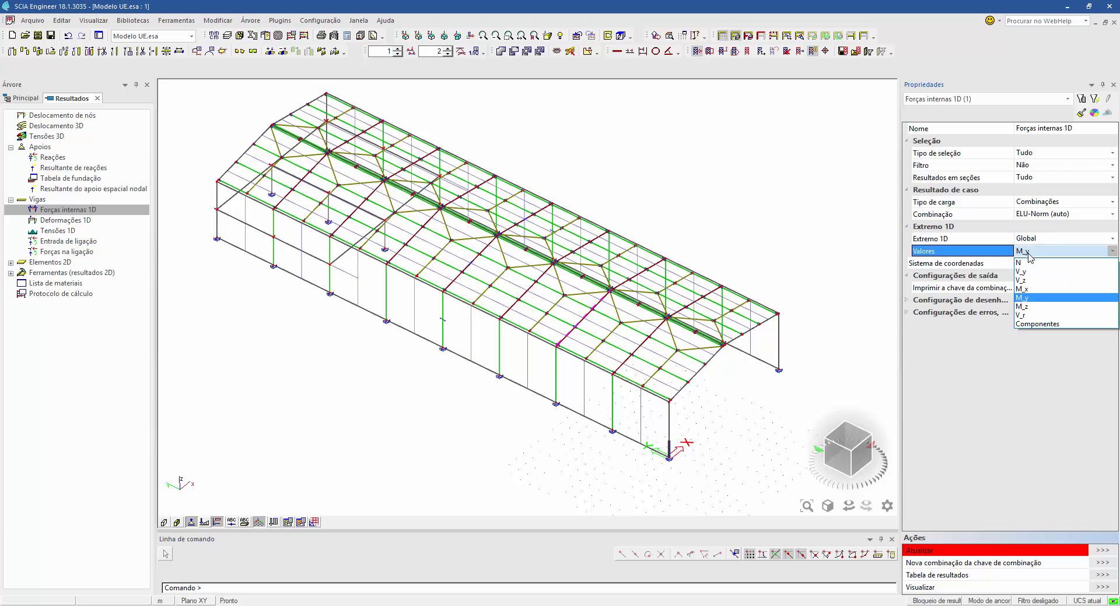
{"action": "left_click", "coordinate": [1031, 324]}
{"action": "left_click", "coordinate": [1043, 252]}
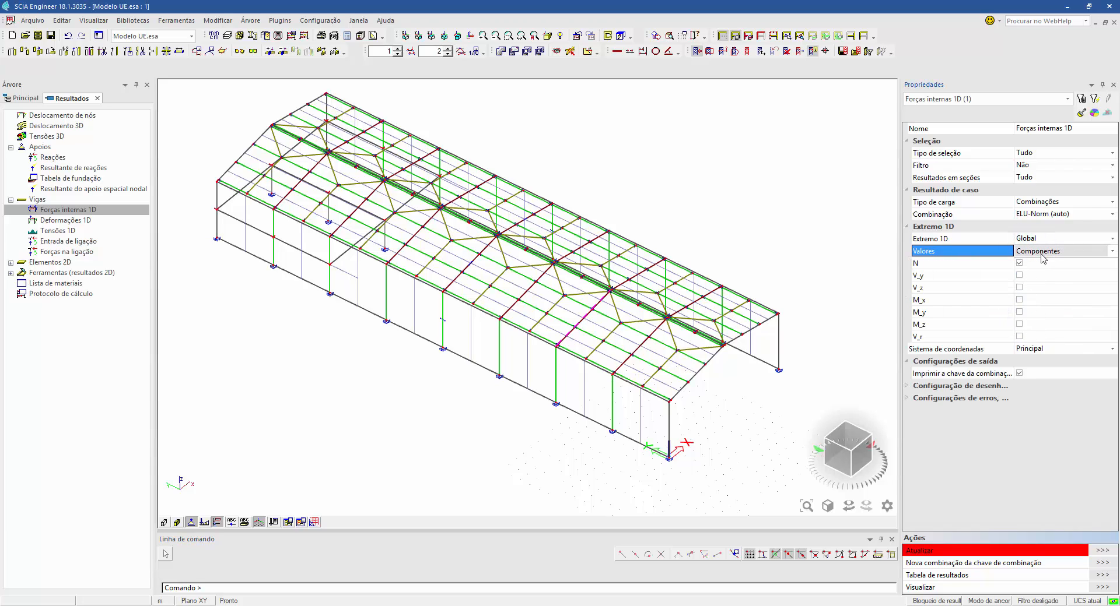
{"action": "left_click", "coordinate": [1031, 300]}
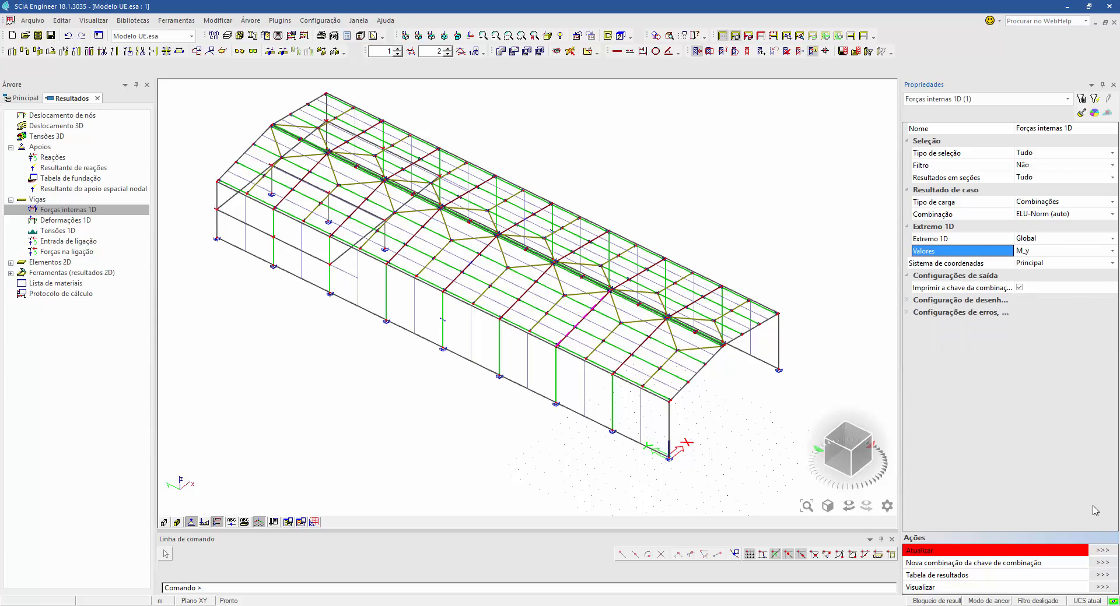
Display the M_y internal forces on all members, with the 1D extreme set to Elemento
{"action": "left_click", "coordinate": [1106, 553]}
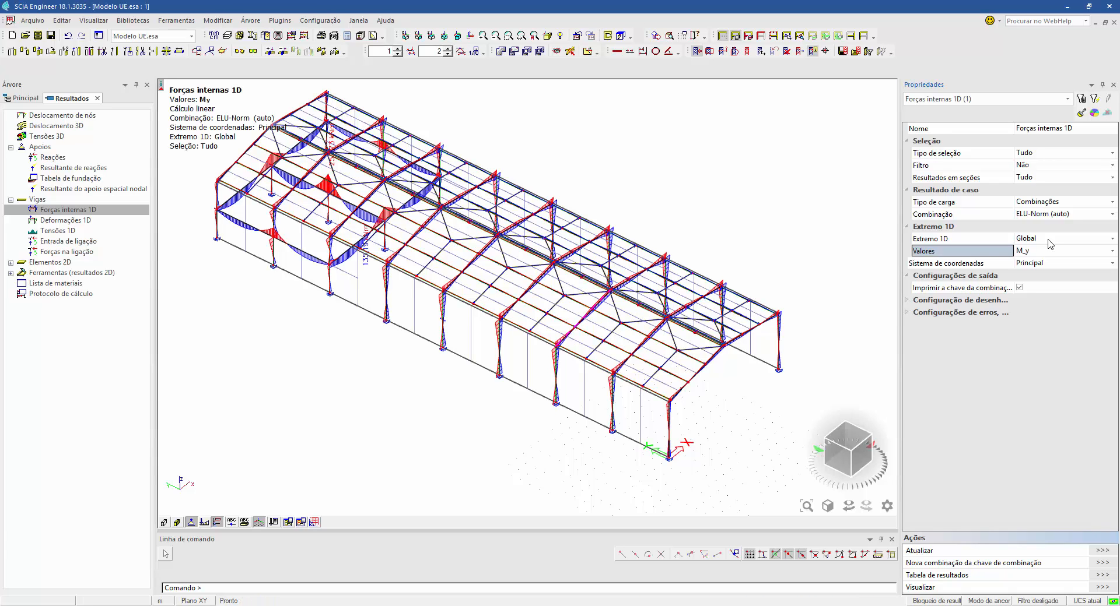
{"action": "left_click", "coordinate": [1018, 238]}
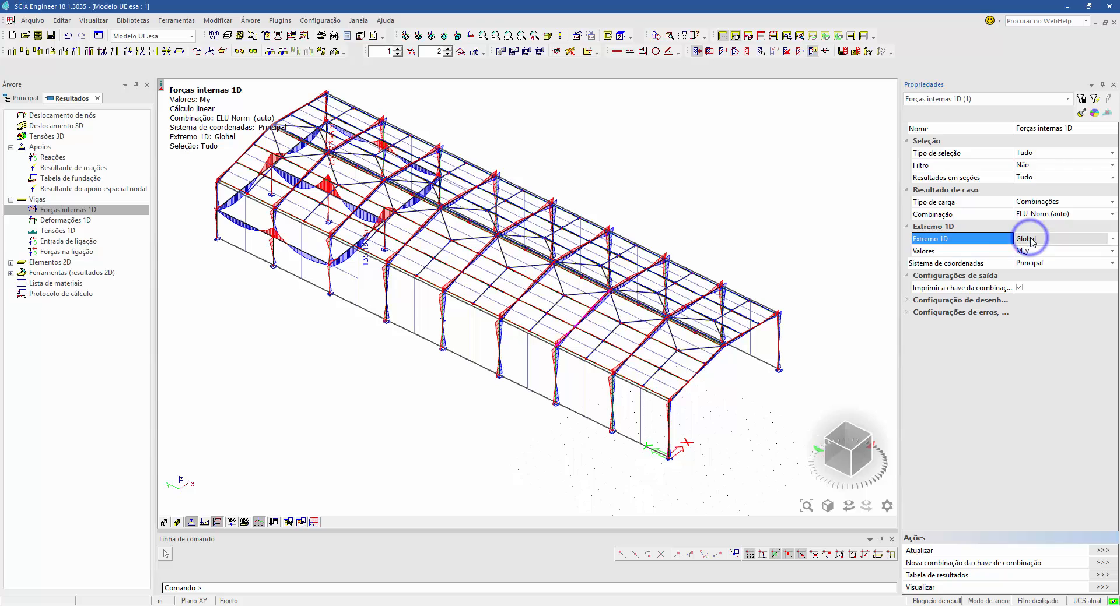
{"action": "left_click", "coordinate": [1026, 284]}
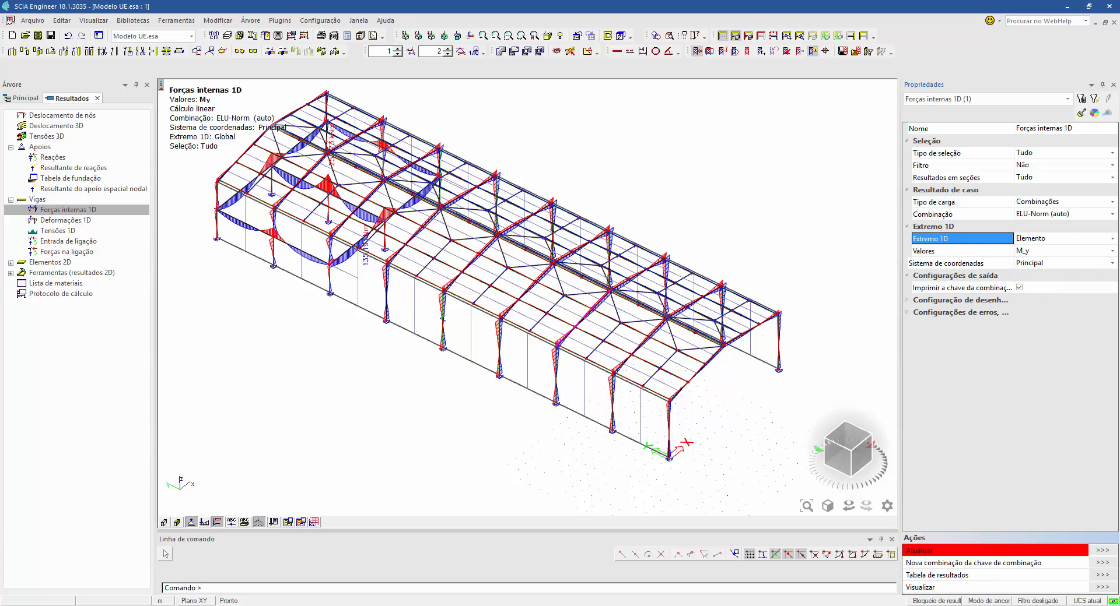
{"action": "left_click", "coordinate": [1104, 551]}
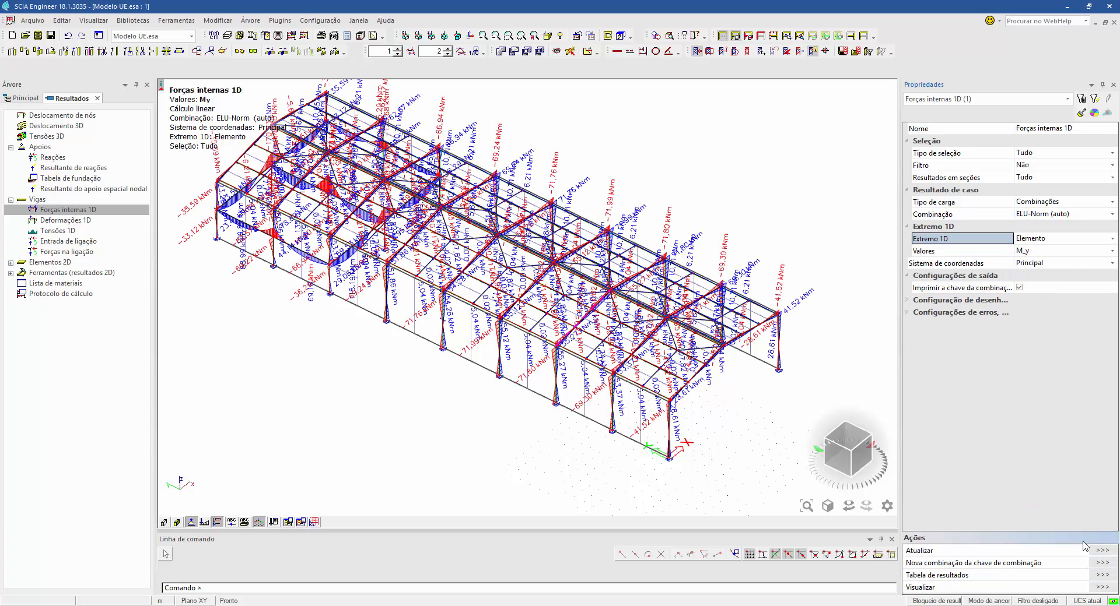
{"action": "scroll", "coordinate": [764, 427], "scroll_direction": "up", "scroll_amount": 5}
{"action": "scroll", "coordinate": [676, 384], "scroll_direction": "down", "scroll_amount": 3}
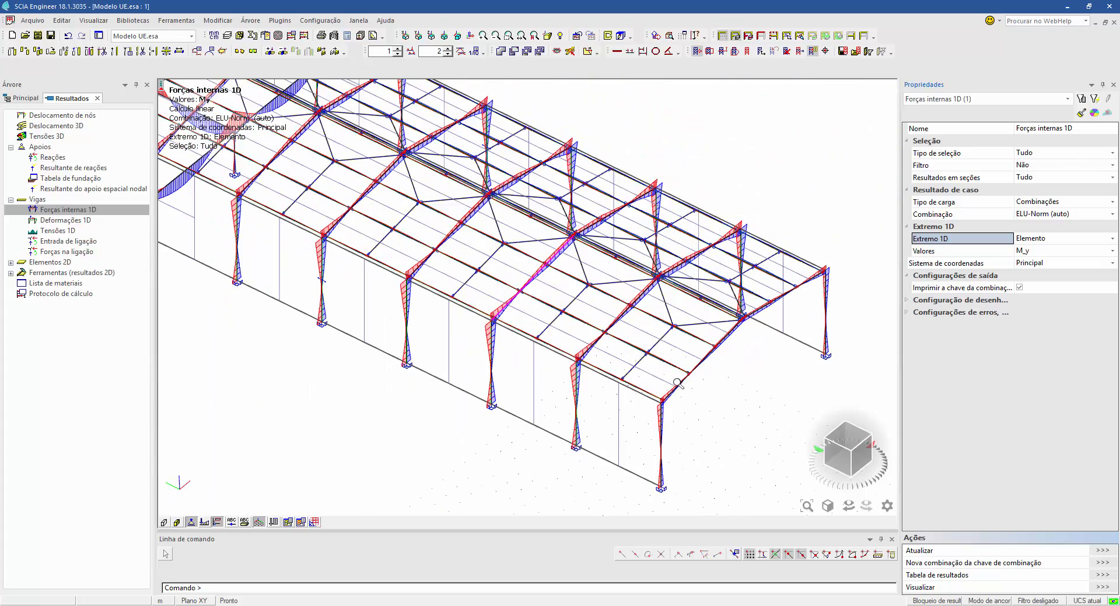
{"action": "scroll", "coordinate": [702, 366], "scroll_direction": "up", "scroll_amount": 2}
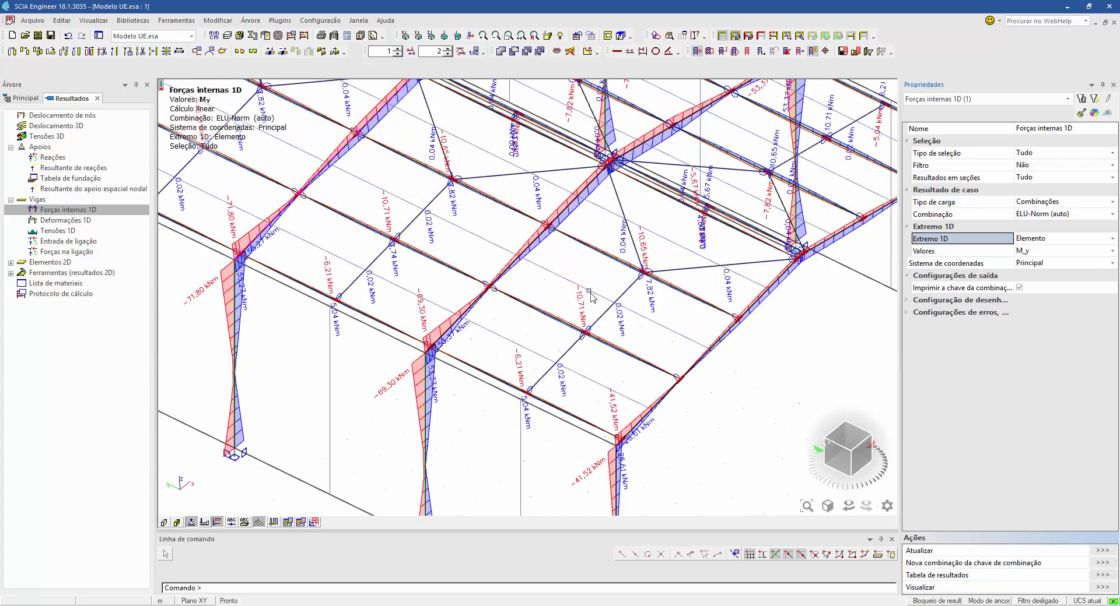
{"action": "scroll", "coordinate": [591, 296], "scroll_direction": "down", "scroll_amount": 4}
{"action": "scroll", "coordinate": [583, 363], "scroll_direction": "up", "scroll_amount": 2}
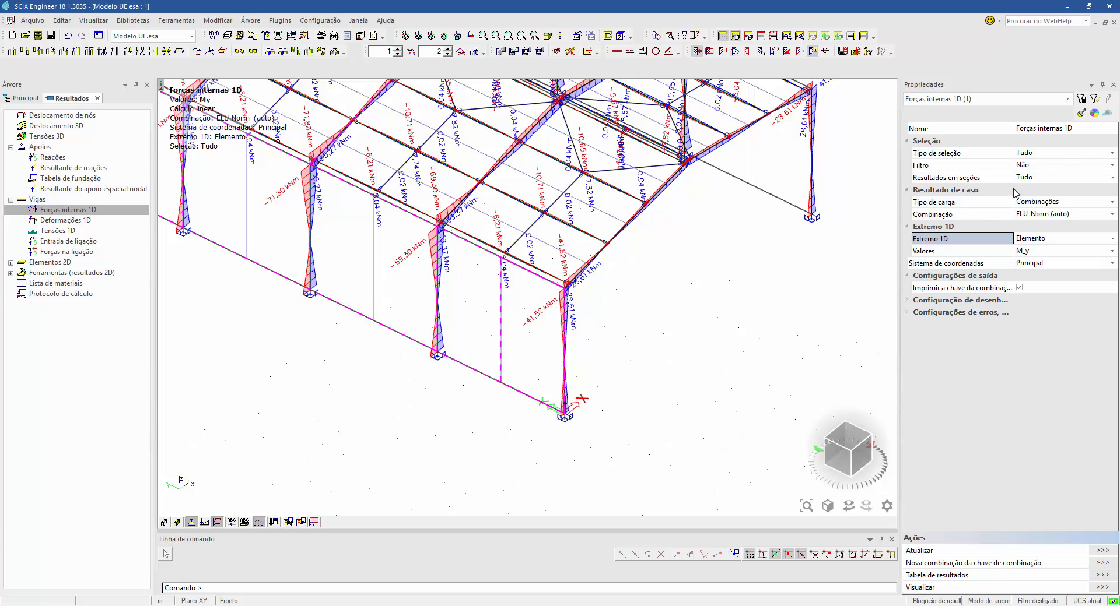
Limit the M_y internal forces to the current selection, members B10 and B206, and check them in the report preview
{"action": "left_click", "coordinate": [1048, 154]}
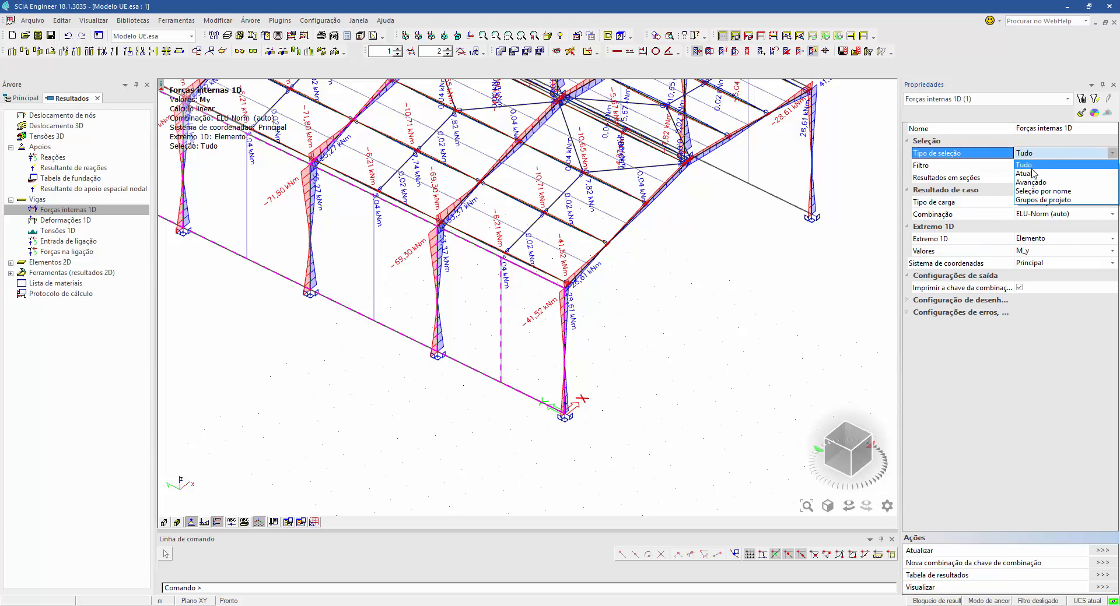
{"action": "left_click", "coordinate": [1033, 171]}
{"action": "left_click", "coordinate": [1102, 551]}
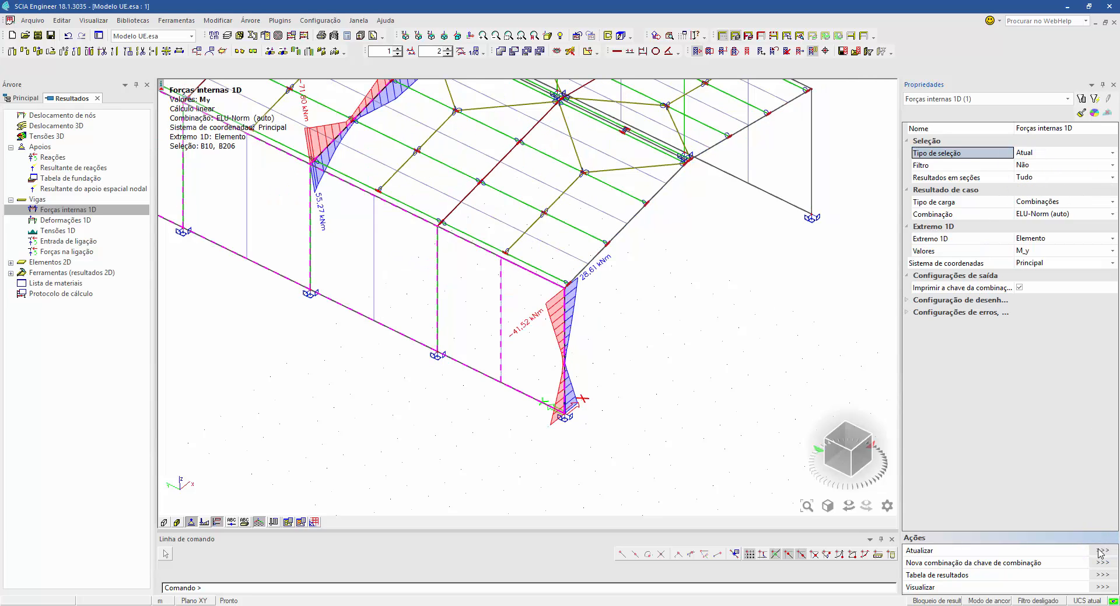
{"action": "scroll", "coordinate": [683, 316], "scroll_direction": "down", "scroll_amount": 3}
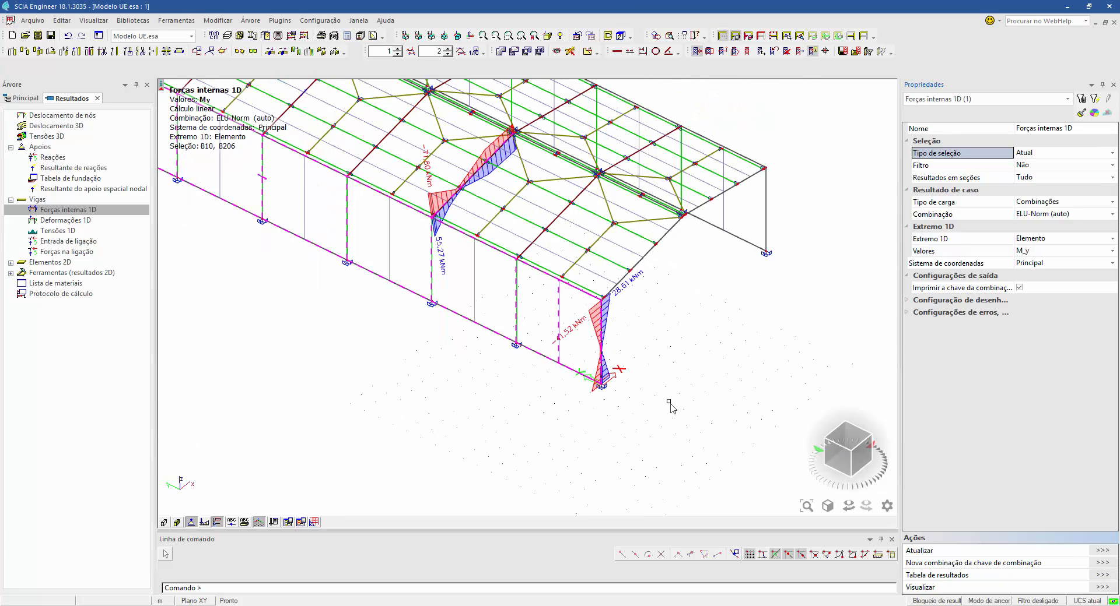
{"action": "scroll", "coordinate": [625, 396], "scroll_direction": "up", "scroll_amount": 2}
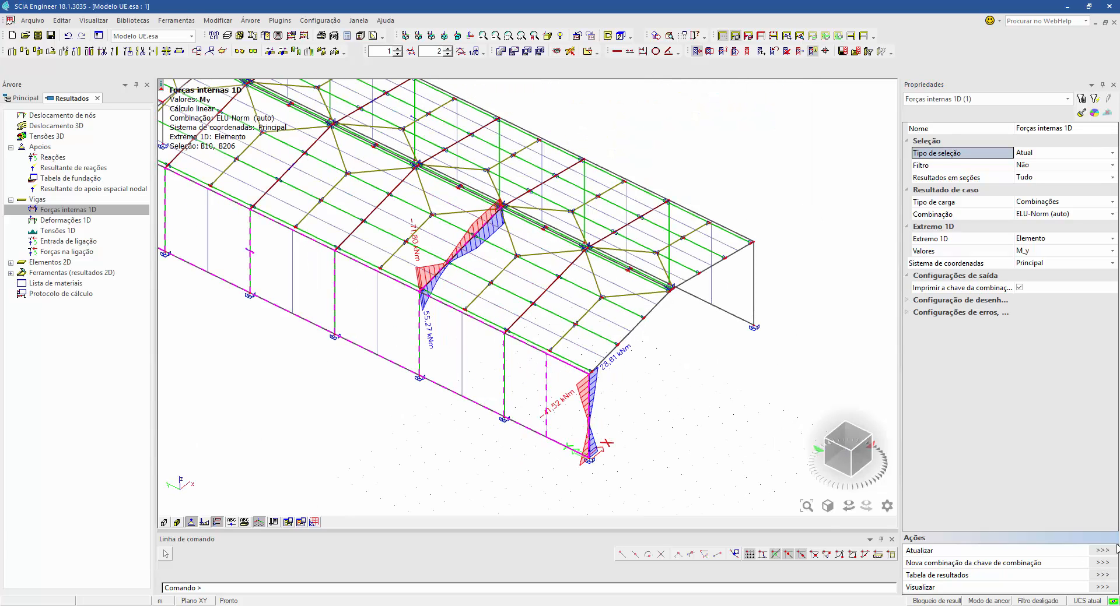
{"action": "left_click", "coordinate": [1102, 588]}
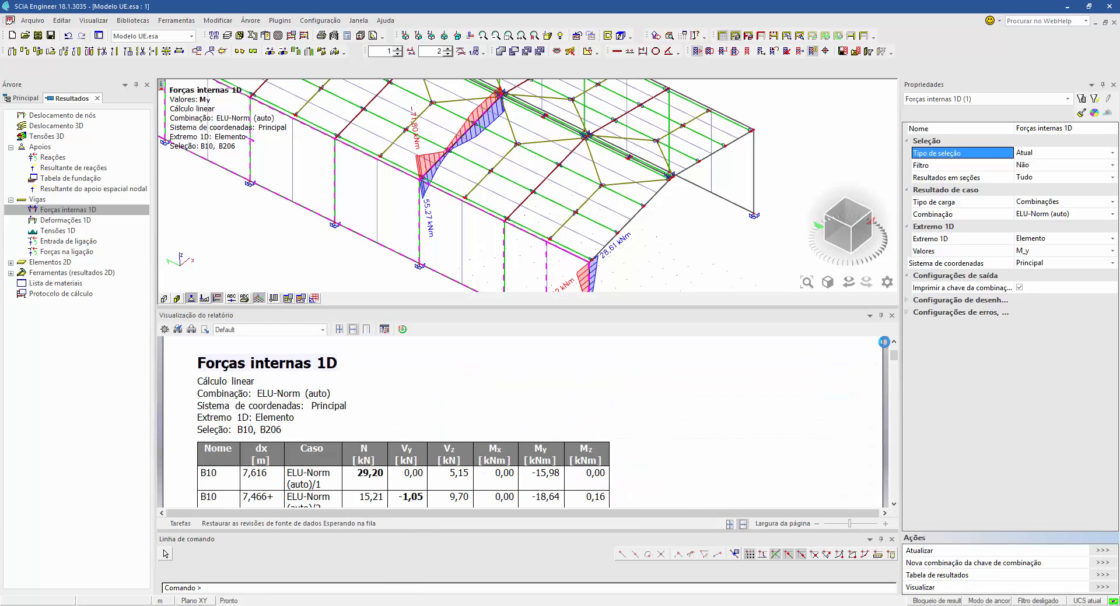
{"action": "left_click", "coordinate": [892, 316]}
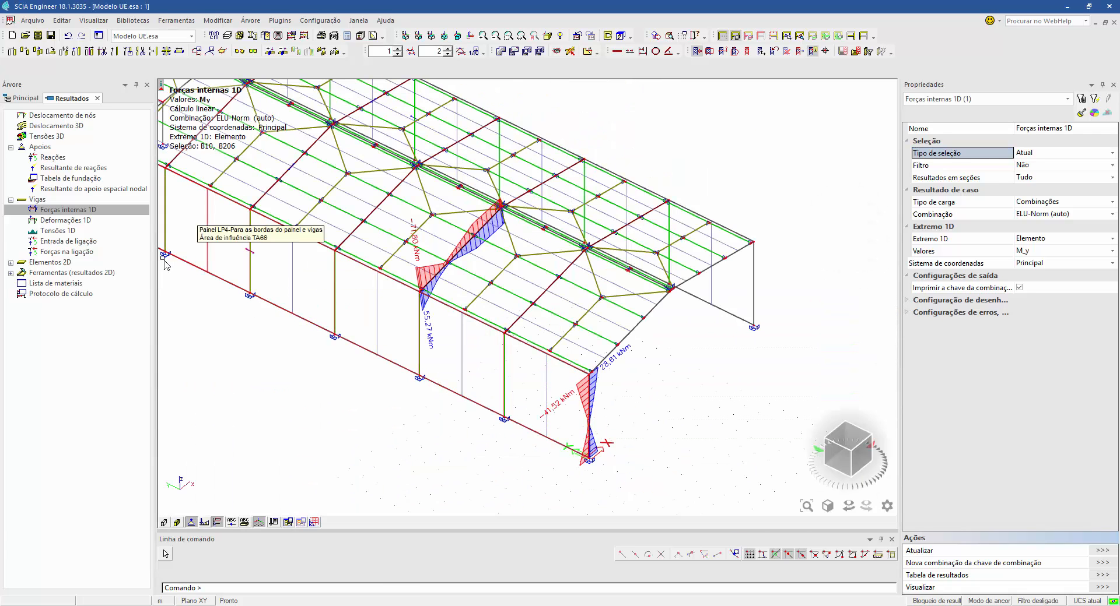
Open the 1D deformation results of the beams
{"action": "left_click", "coordinate": [71, 221]}
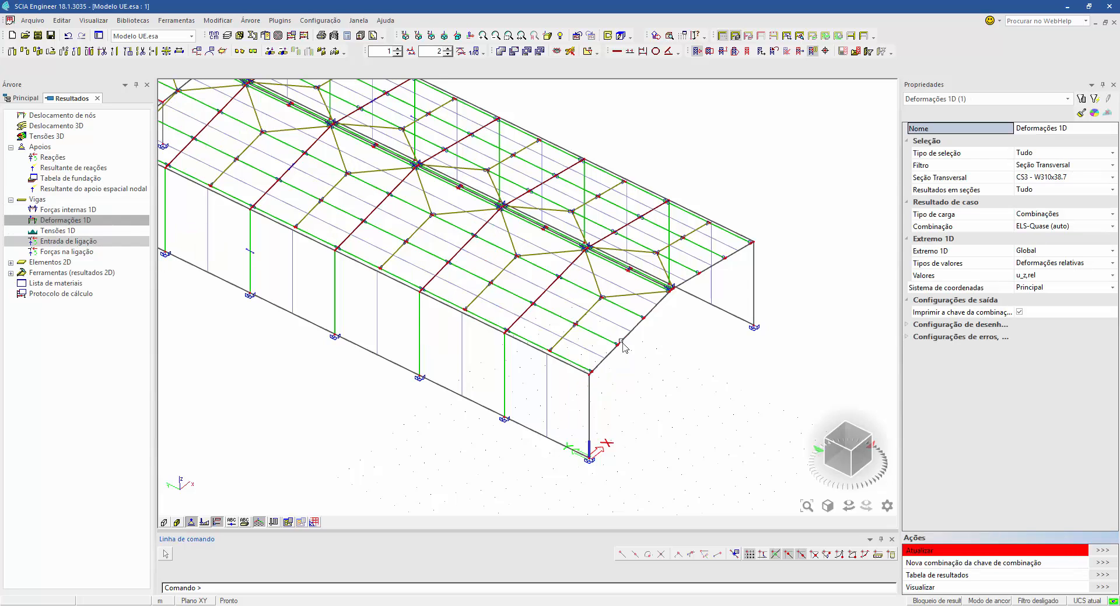
{"action": "middle_click_drag", "start_coordinate": [700, 374], "coordinate": [815, 436]}
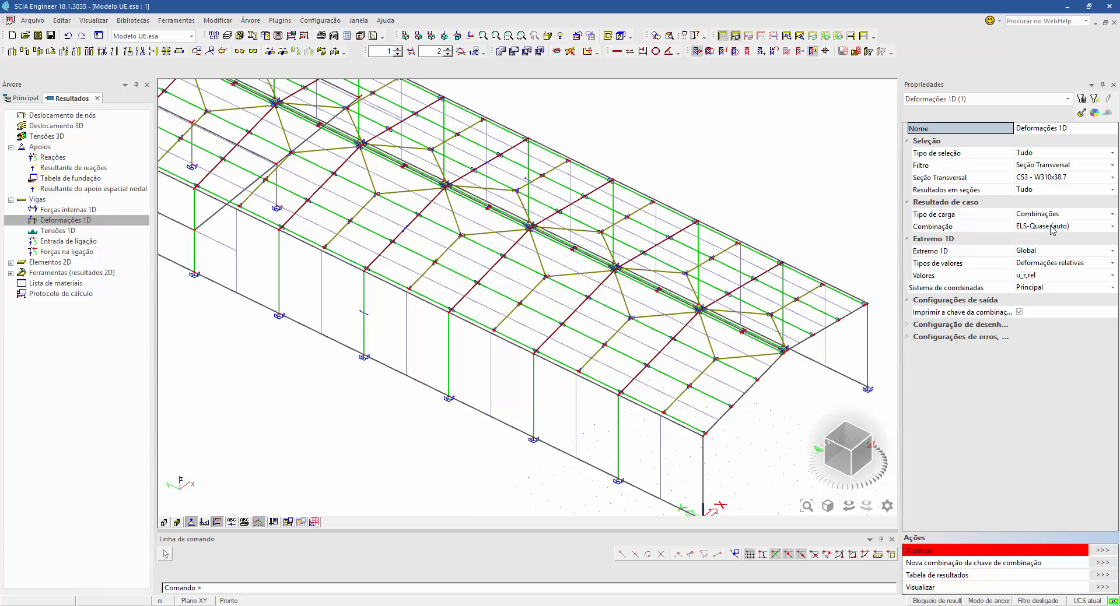
{"action": "left_click", "coordinate": [1049, 266]}
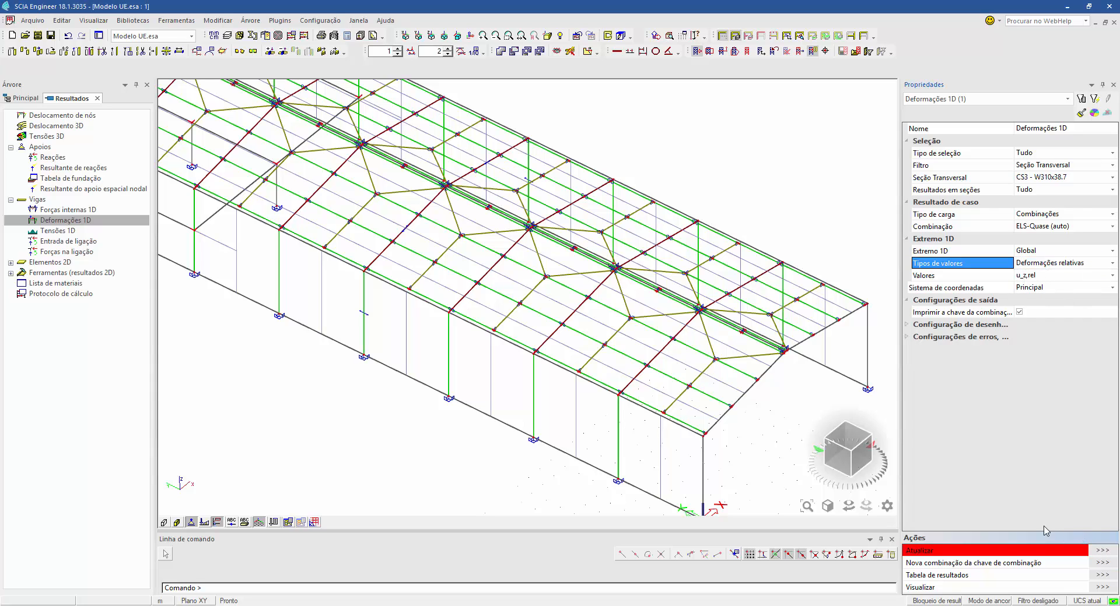
{"action": "left_click", "coordinate": [1043, 165]}
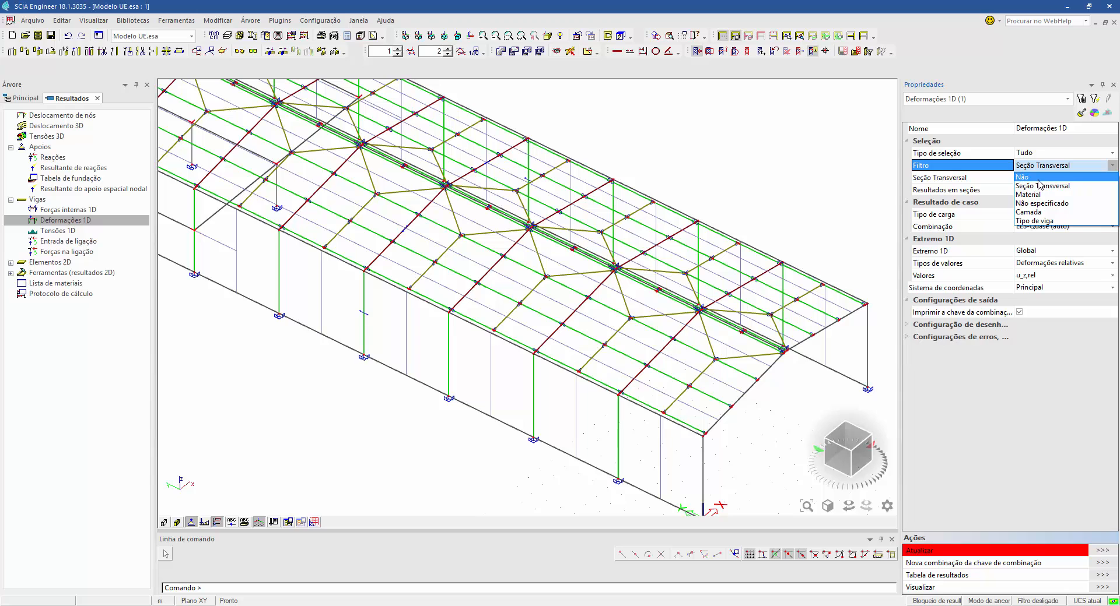
{"action": "left_click", "coordinate": [1037, 175]}
{"action": "left_click", "coordinate": [1050, 166]}
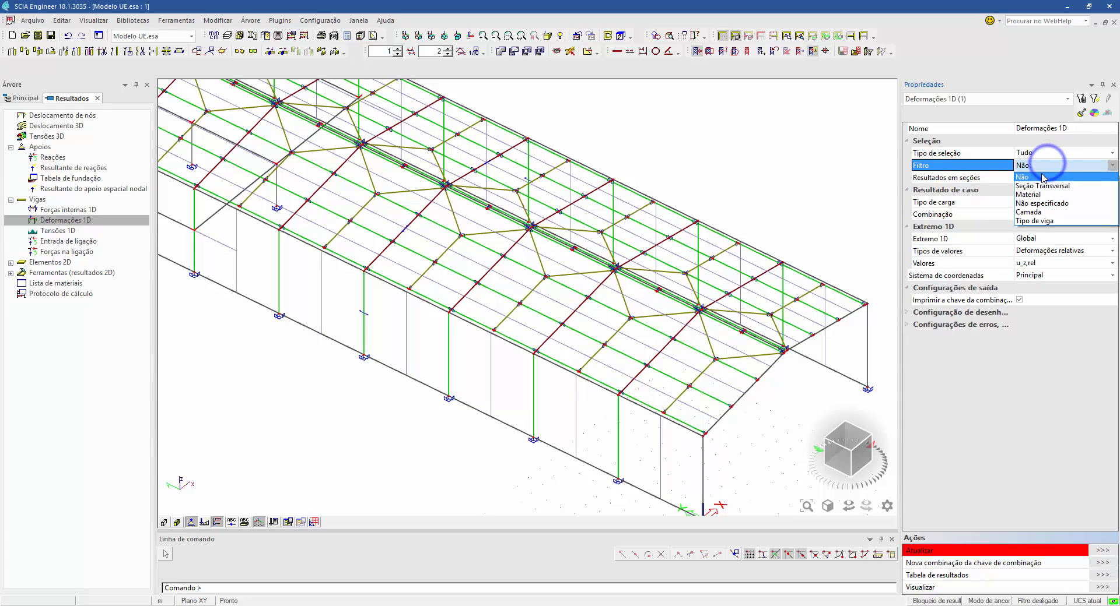
{"action": "left_click", "coordinate": [1047, 184]}
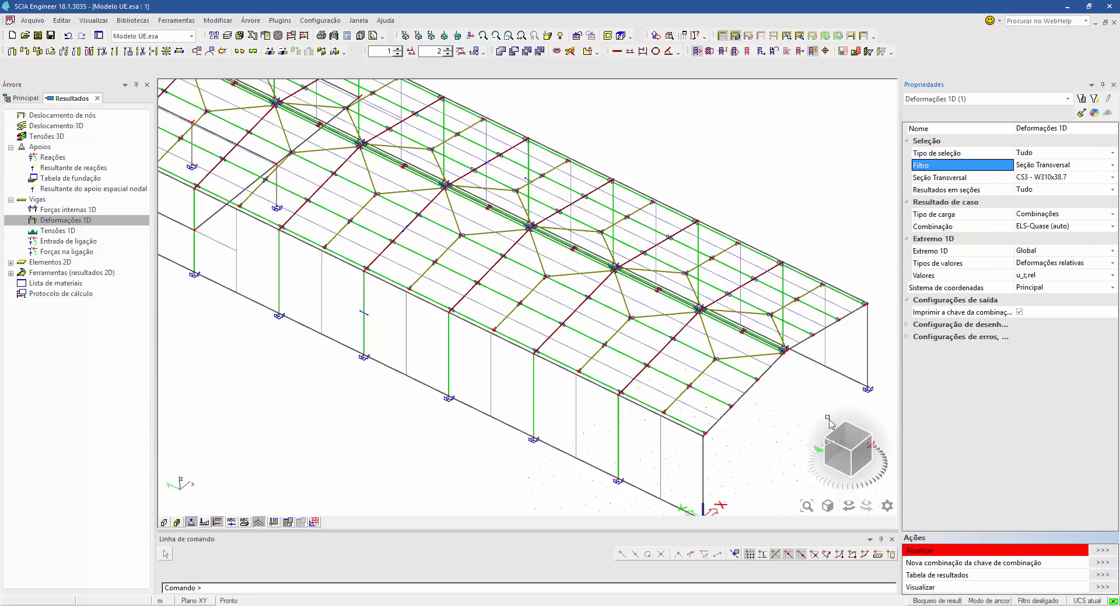
Display the relative deformation u_z,rel of the CS3 - W310x38.7 members for the ELS-Quase (auto) combination
{"action": "left_click", "coordinate": [1099, 550]}
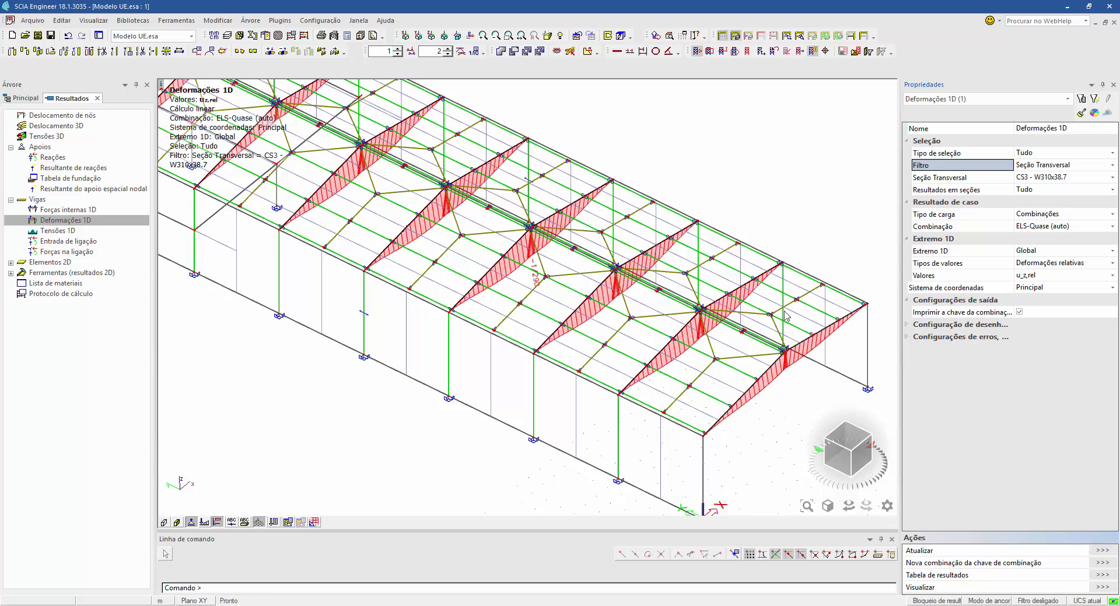
{"action": "scroll", "coordinate": [534, 260], "scroll_direction": "up", "scroll_amount": 3}
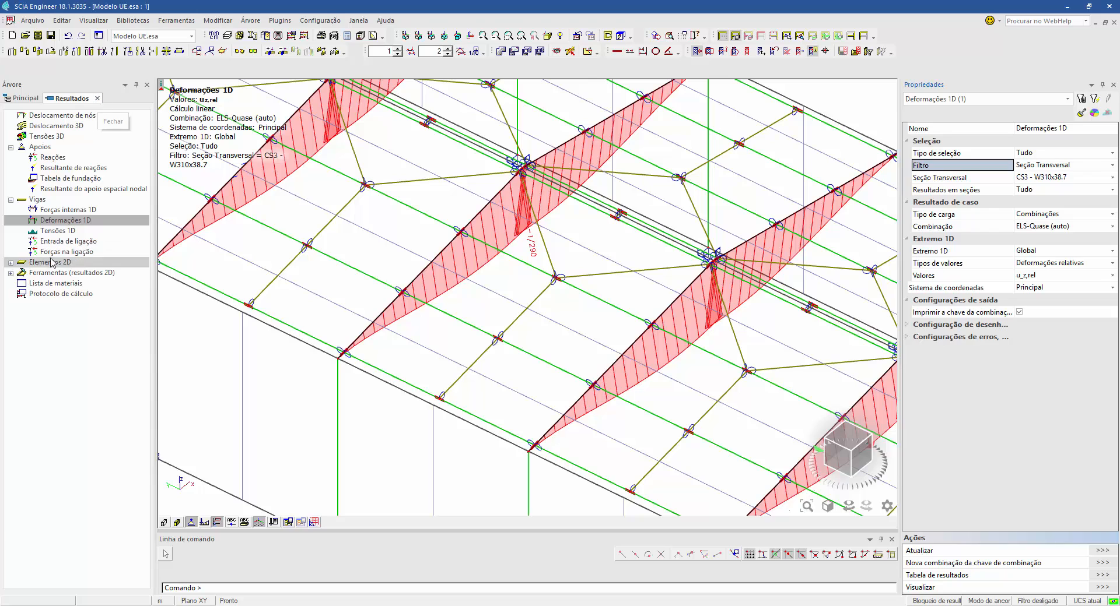
Display the U_total 2D displacement of the slab elements for load case LC1 - Peso próprio
{"action": "double_click", "coordinate": [21, 263]}
{"action": "left_click", "coordinate": [45, 274]}
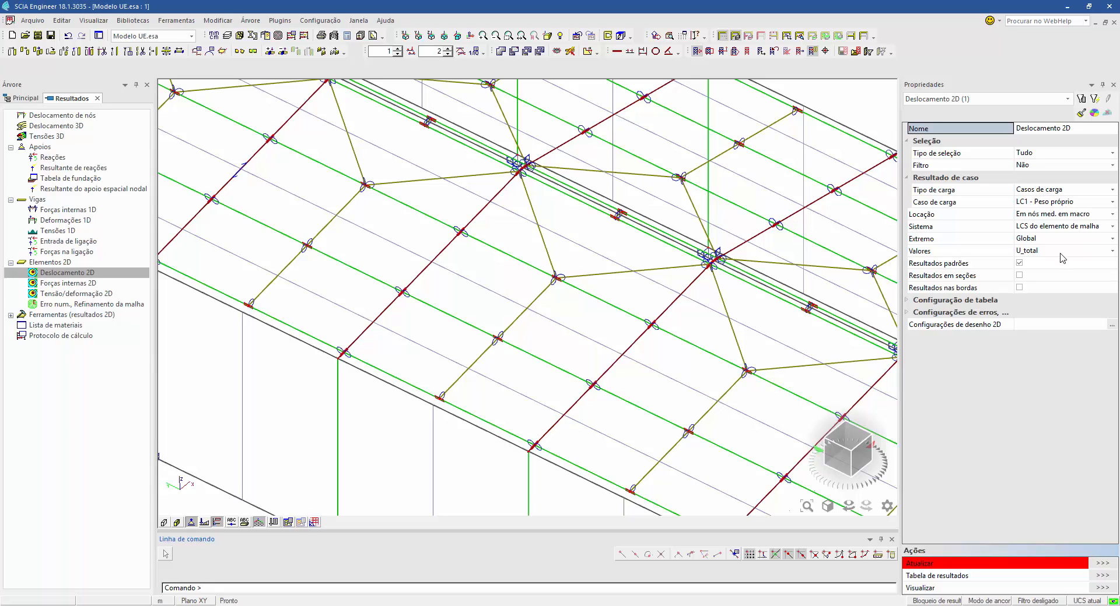
{"action": "left_click", "coordinate": [1039, 250]}
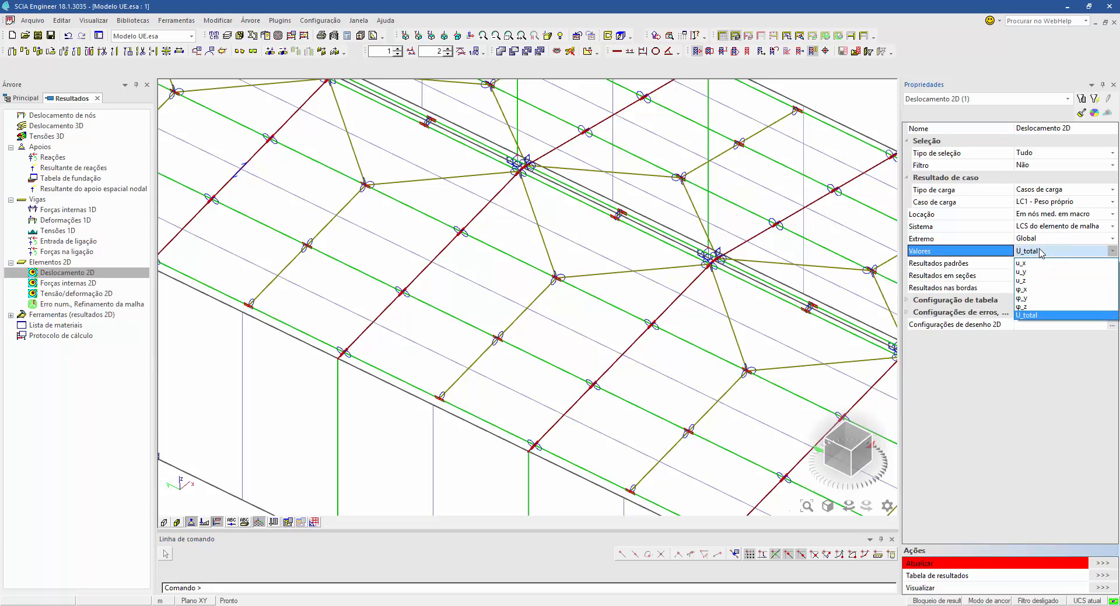
{"action": "left_click", "coordinate": [1038, 249]}
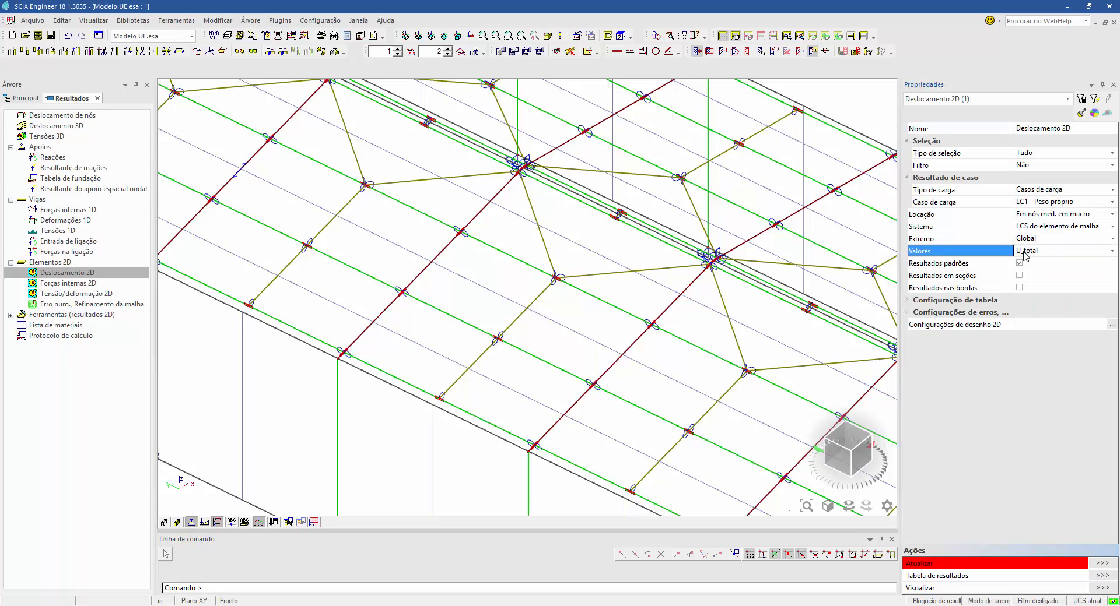
{"action": "left_click", "coordinate": [1101, 565]}
{"action": "scroll", "coordinate": [293, 240], "scroll_direction": "down", "scroll_amount": 3}
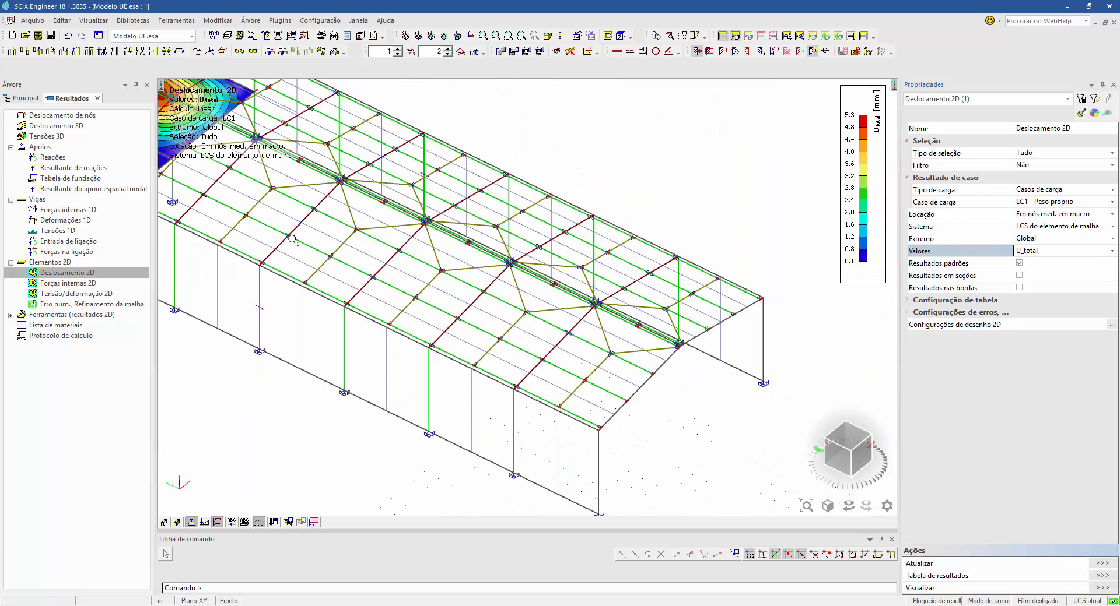
{"action": "middle_click_drag", "start_coordinate": [374, 296], "coordinate": [619, 463]}
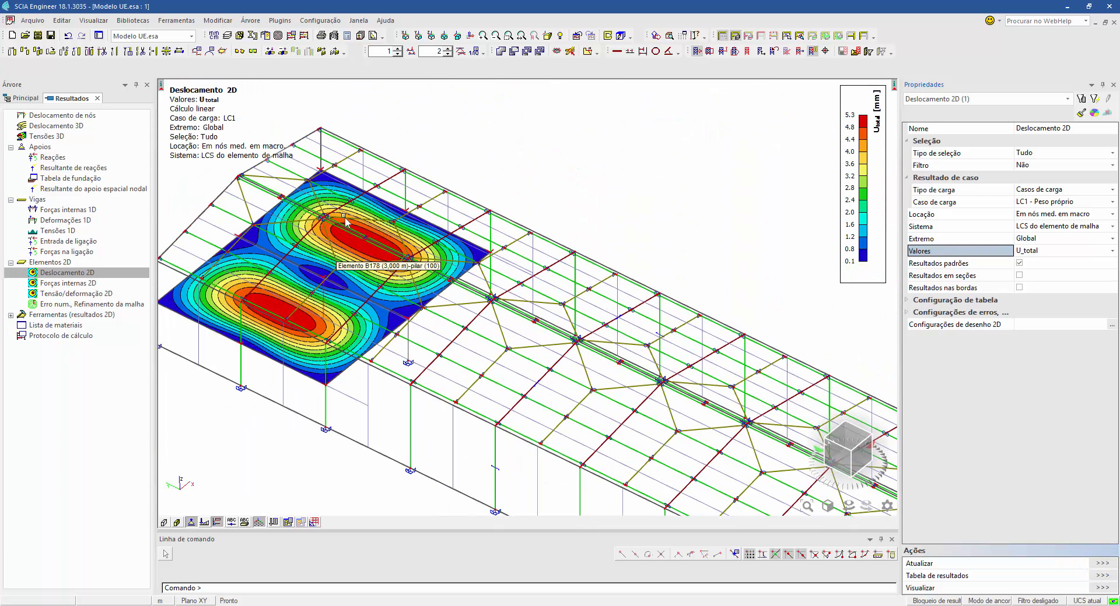